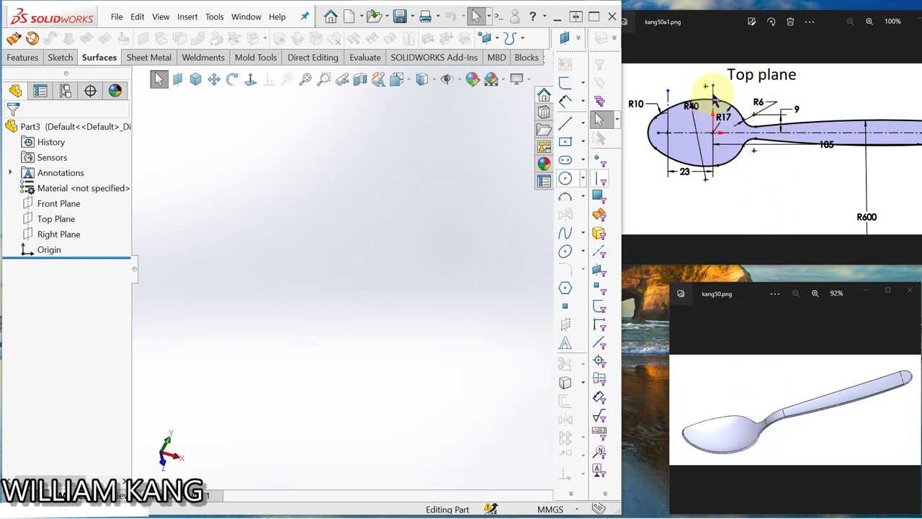
- Open a sketch on the Top Plane, shift the view left, and pick the Centerline tool
{"action": "left_click", "coordinate": [63, 225]}
{"action": "left_click", "coordinate": [78, 202]}
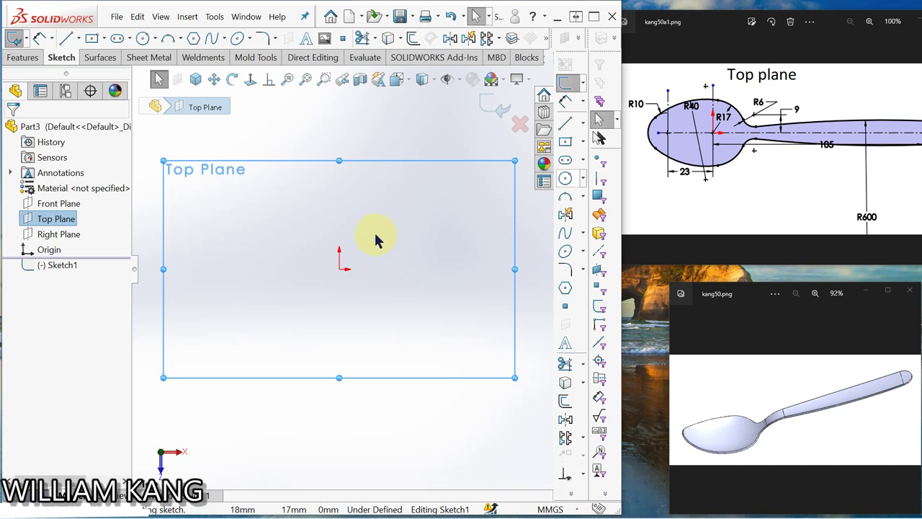
{"action": "left_click", "coordinate": [214, 79]}
{"action": "left_click_drag", "start_coordinate": [387, 261], "coordinate": [298, 259]}
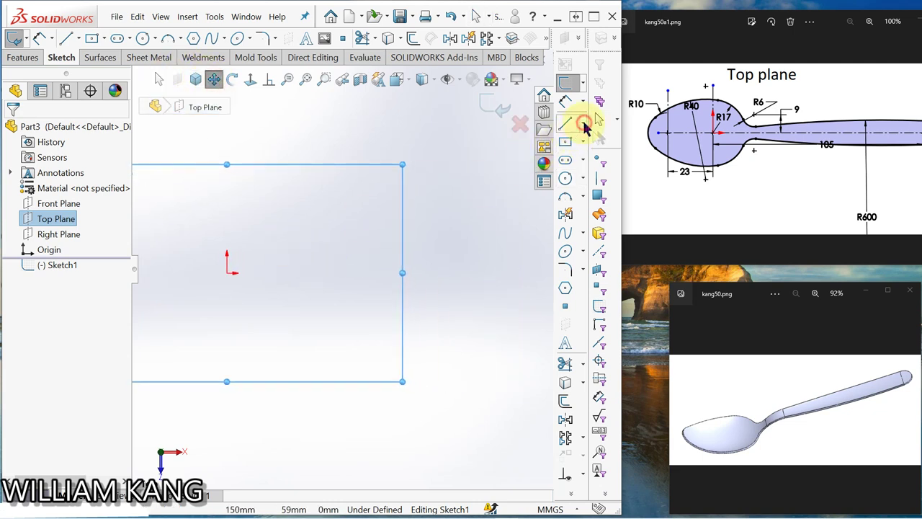
{"action": "left_click", "coordinate": [584, 123]}
{"action": "left_click", "coordinate": [577, 138]}
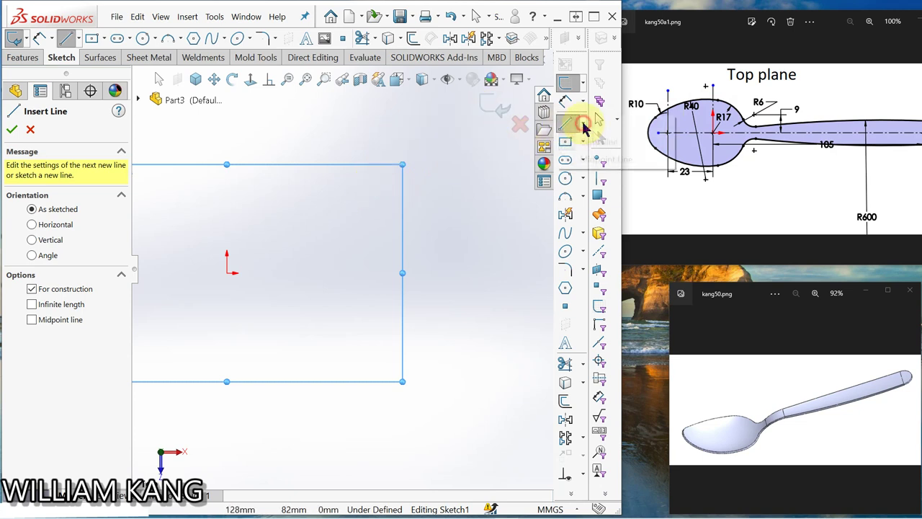
- Draw a long horizontal centerline through the origin
{"action": "left_click", "coordinate": [584, 123]}
{"action": "key", "text": "Escape"}
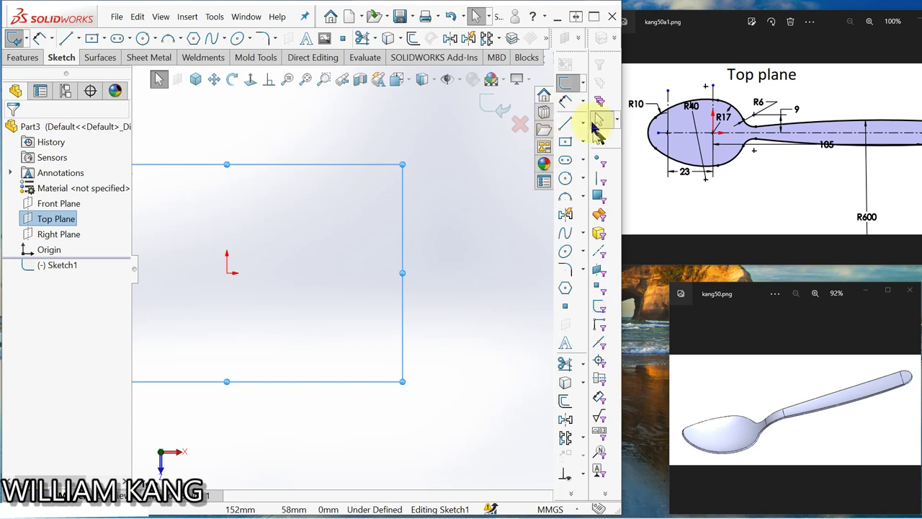
{"action": "left_click", "coordinate": [583, 123]}
{"action": "left_click", "coordinate": [585, 141]}
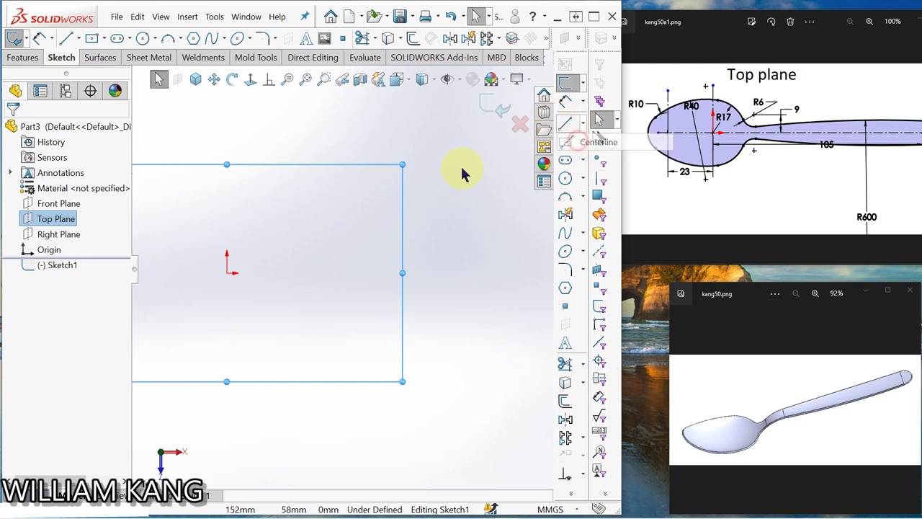
{"action": "left_click", "coordinate": [227, 273]}
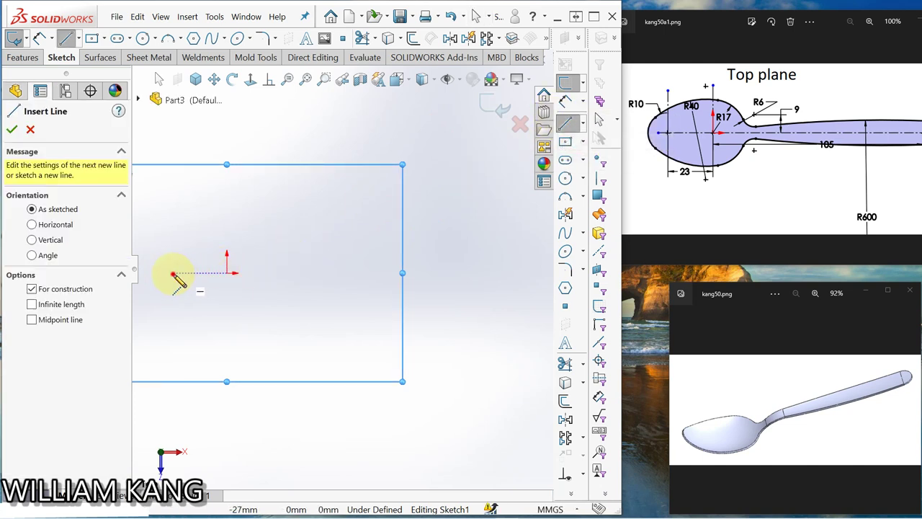
{"action": "left_click", "coordinate": [173, 274]}
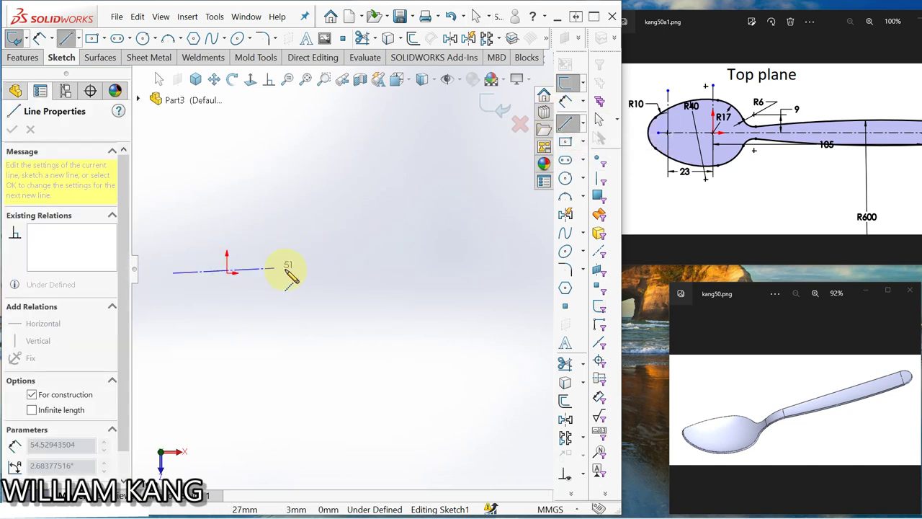
{"action": "left_click", "coordinate": [443, 273]}
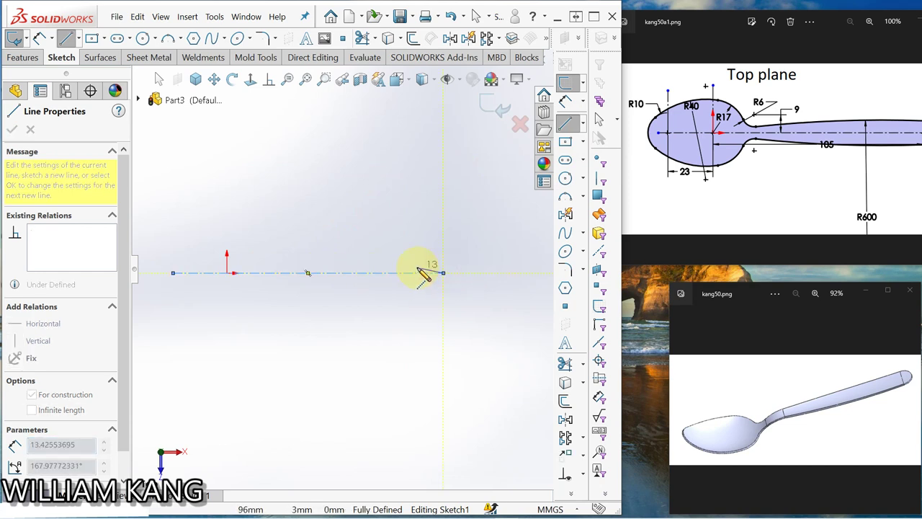
{"action": "key", "text": "Escape"}
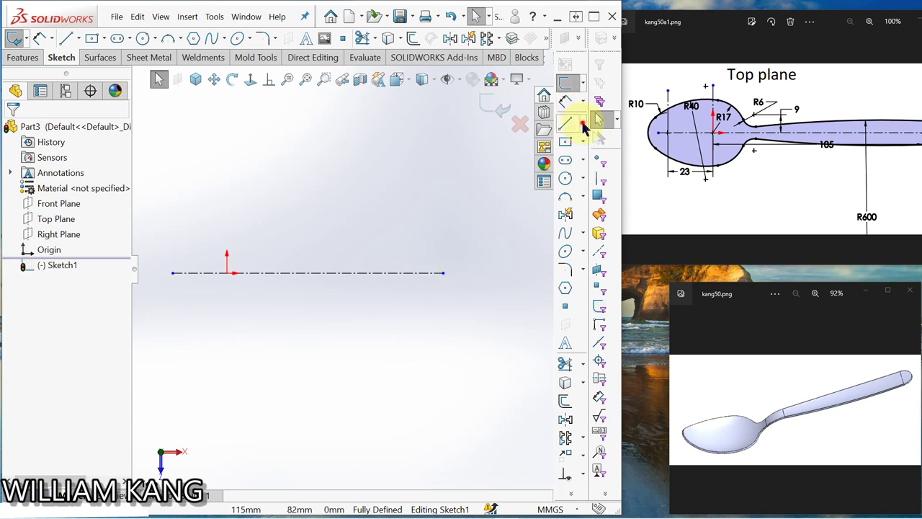
- Add vertical centerlines crossing the horizontal one at its left end and at the origin
{"action": "left_click", "coordinate": [583, 125]}
{"action": "left_click", "coordinate": [593, 123]}
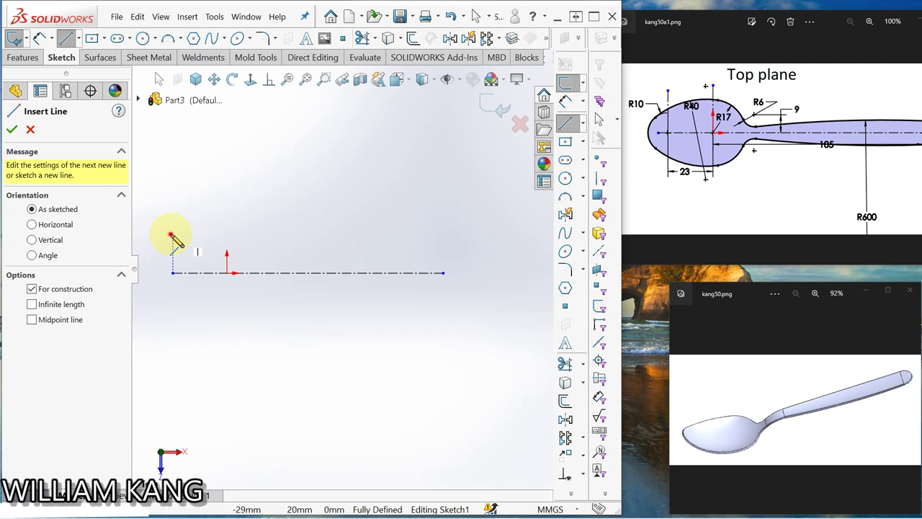
{"action": "left_click", "coordinate": [172, 235]}
{"action": "left_click", "coordinate": [173, 272]}
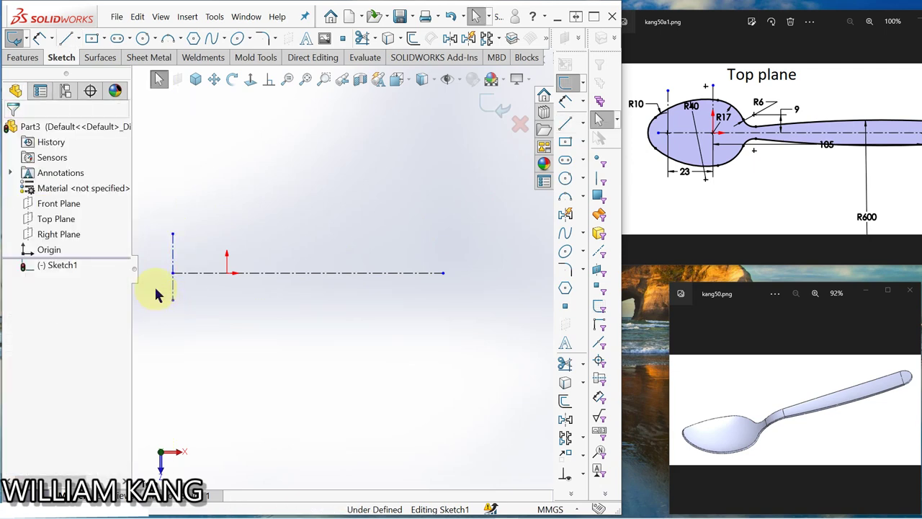
{"action": "left_click", "coordinate": [582, 101]}
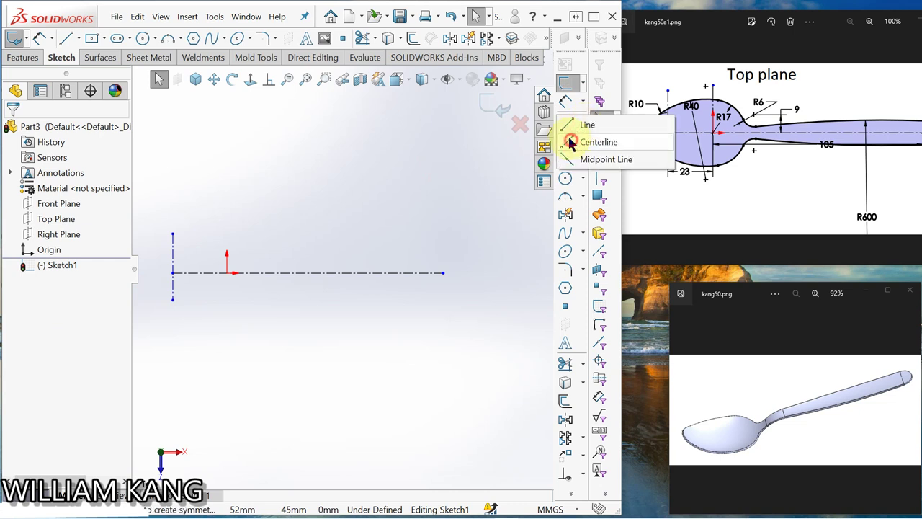
{"action": "left_click", "coordinate": [570, 142]}
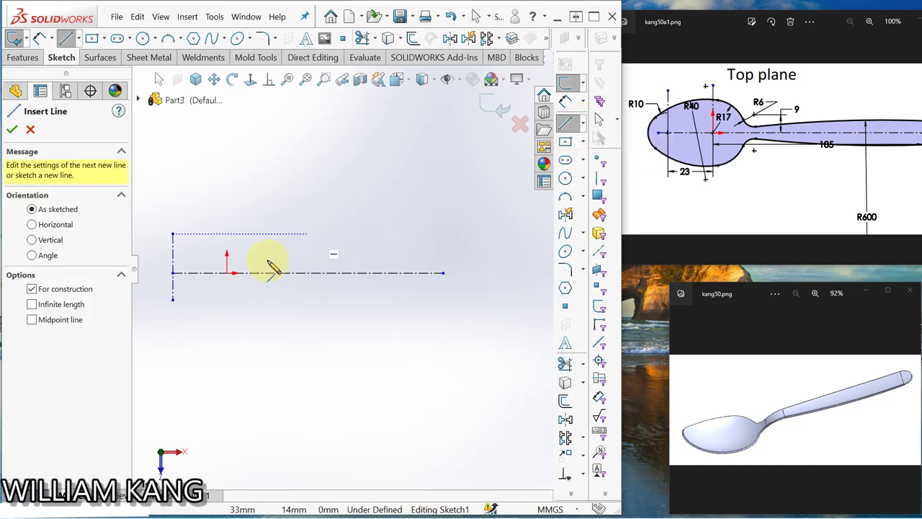
{"action": "left_click", "coordinate": [227, 239]}
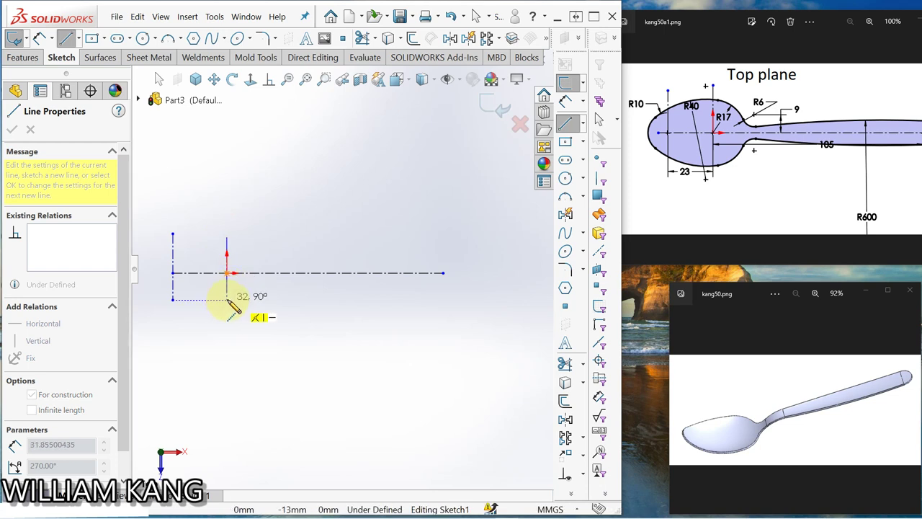
{"action": "left_click", "coordinate": [228, 300]}
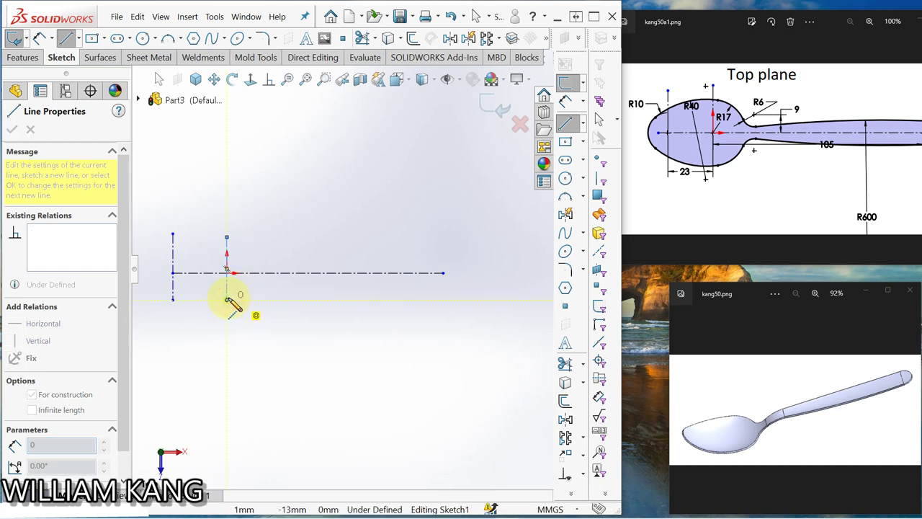
{"action": "key", "text": "Escape"}
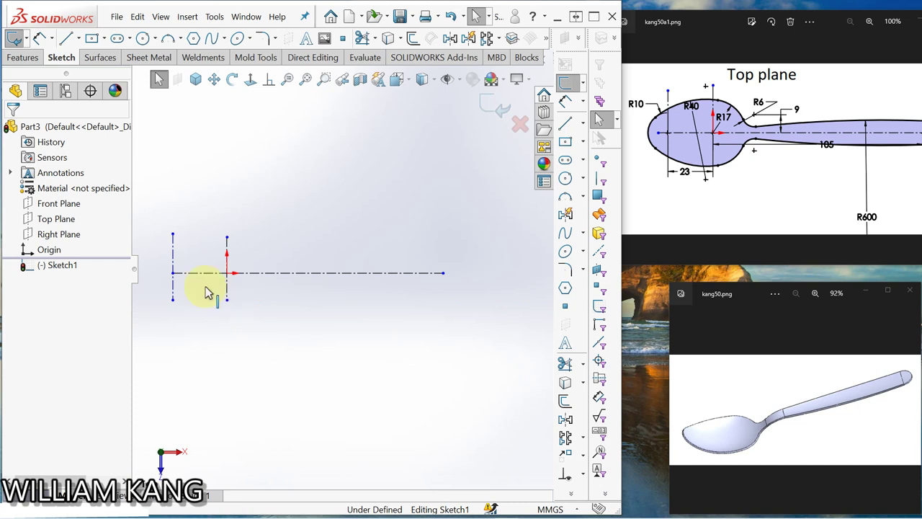
- Add a short vertical centerline at the horizontal centerline's right end
{"action": "left_click", "coordinate": [584, 123]}
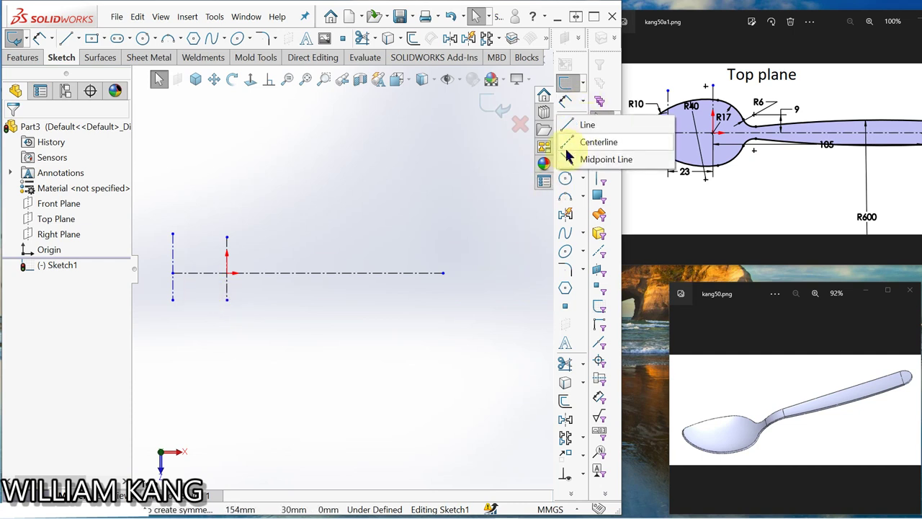
{"action": "left_click", "coordinate": [568, 144]}
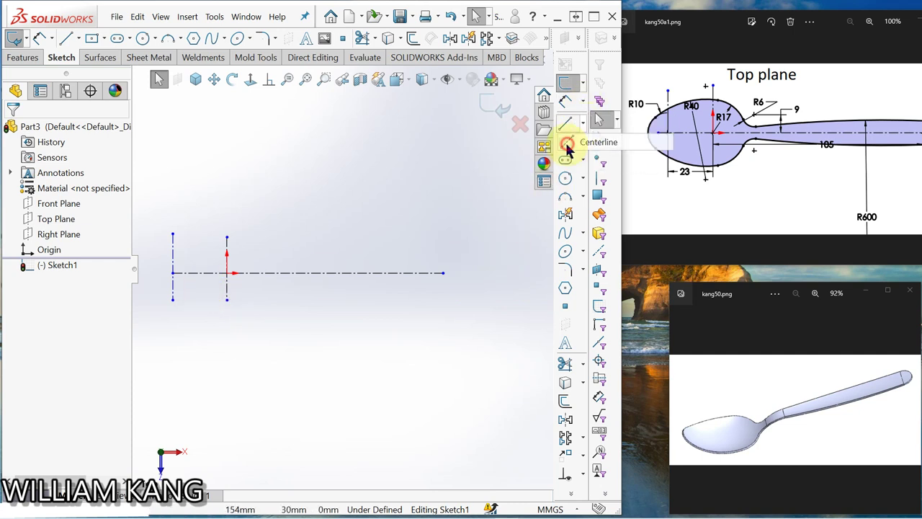
{"action": "left_click", "coordinate": [443, 262]}
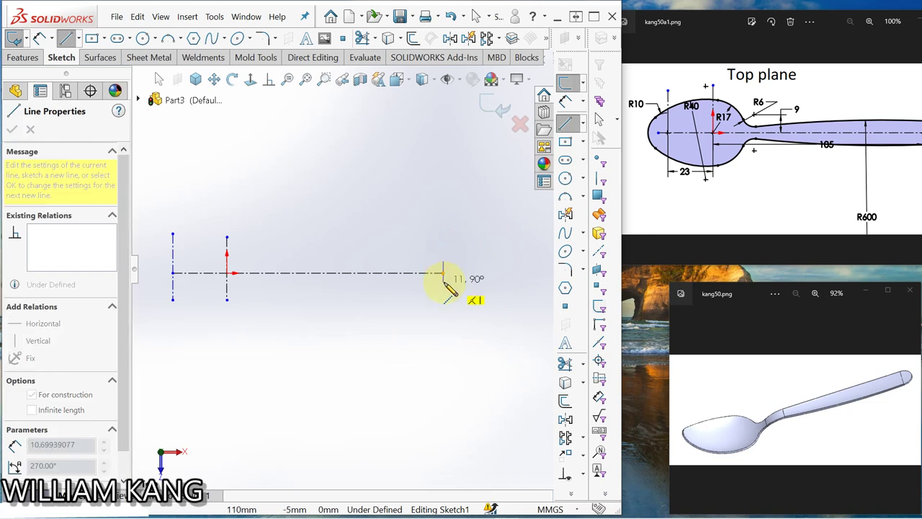
{"action": "left_click", "coordinate": [444, 274]}
{"action": "key", "text": "Escape"}
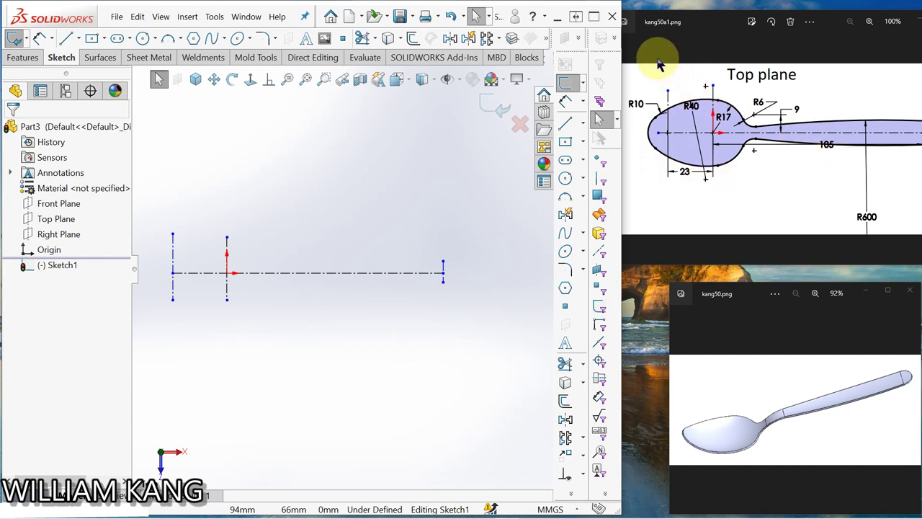
- Dimension the vertical centerline spacings: 23 mm left of the origin, 105 mm to the right end
{"action": "left_click", "coordinate": [567, 105]}
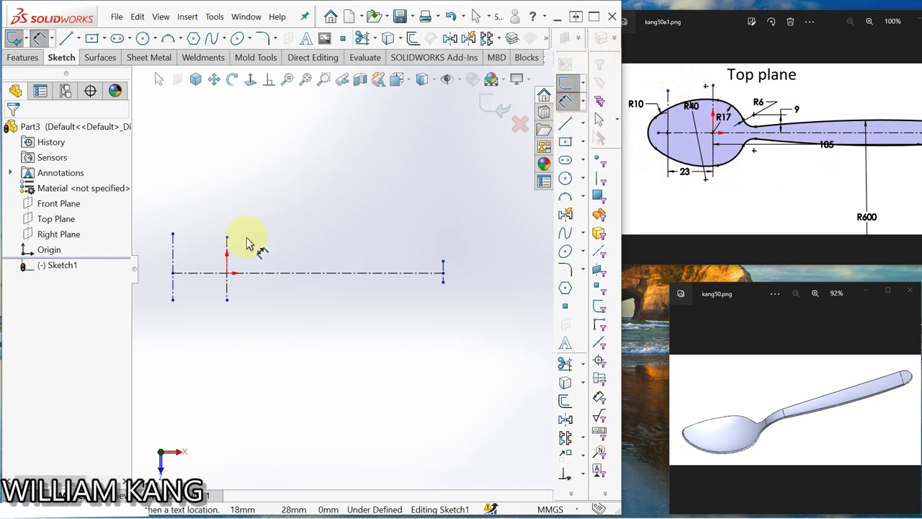
{"action": "left_click", "coordinate": [174, 280]}
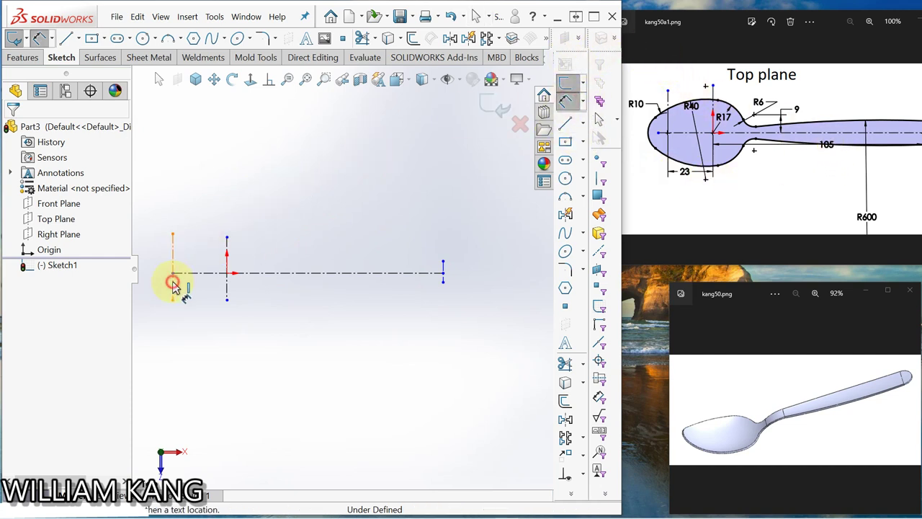
{"action": "left_click", "coordinate": [225, 298]}
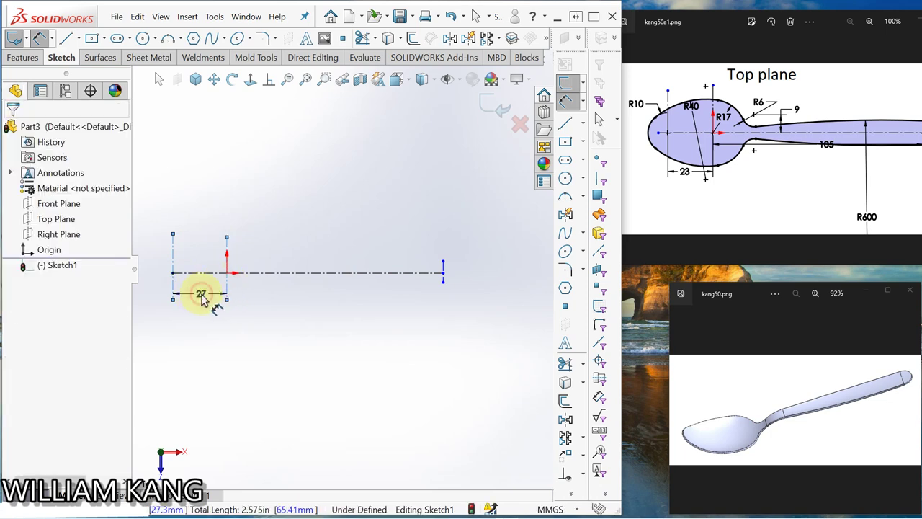
{"action": "left_click", "coordinate": [201, 300]}
{"action": "type", "text": "23"}
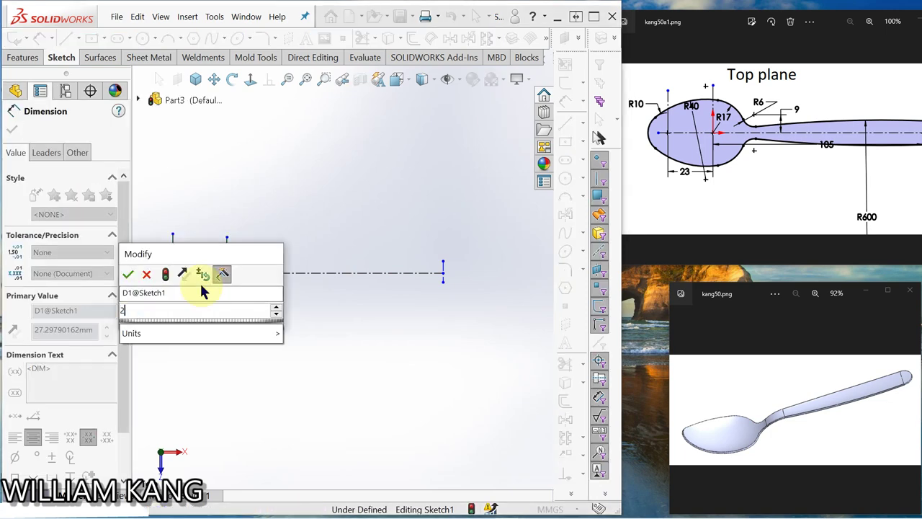
{"action": "key", "text": "Return"}
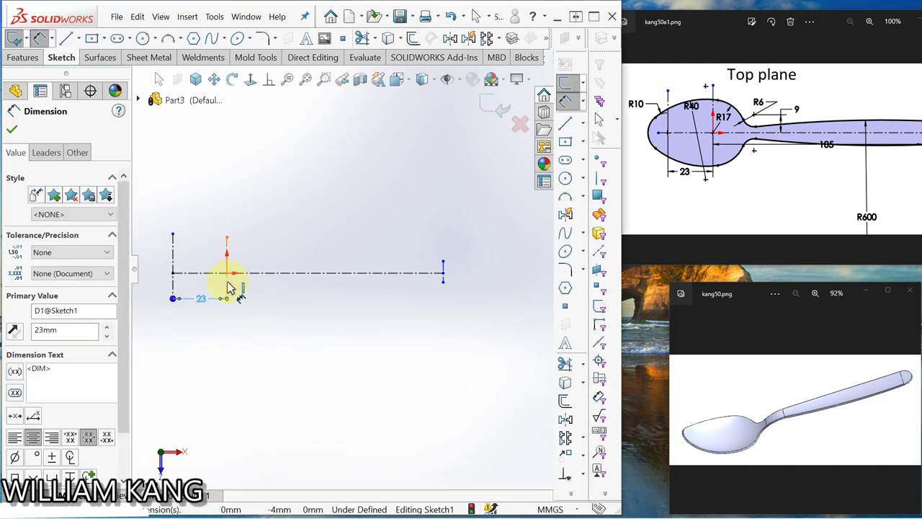
{"action": "left_click_drag", "start_coordinate": [228, 287], "coordinate": [444, 270]}
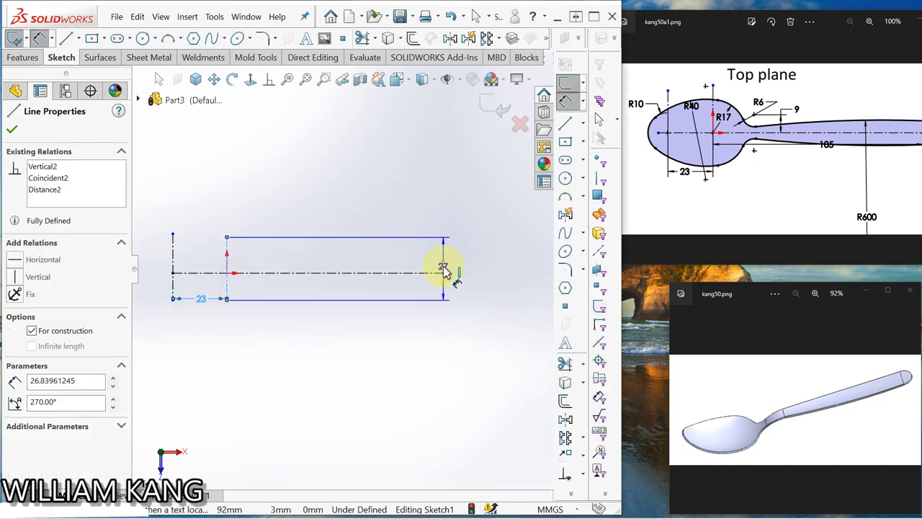
{"action": "left_click", "coordinate": [443, 271]}
{"action": "left_click", "coordinate": [336, 306]}
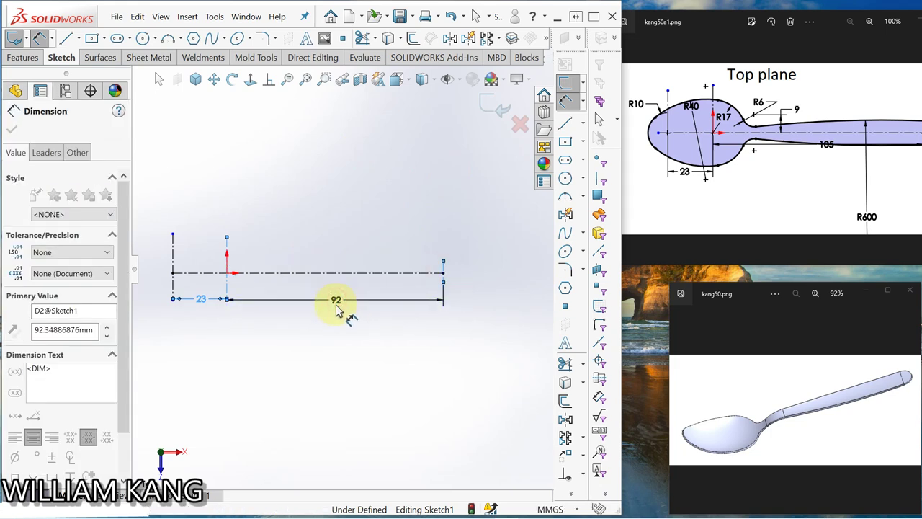
{"action": "type", "text": "105"}
{"action": "key", "text": "Return"}
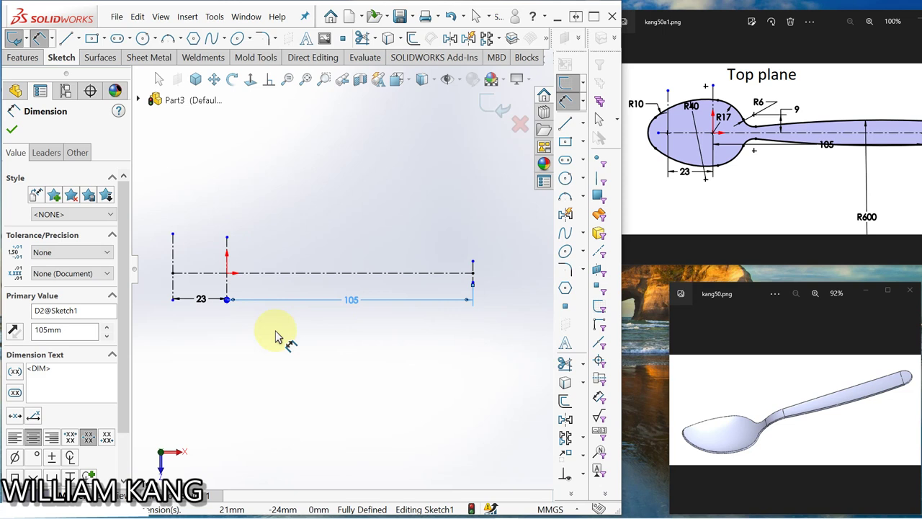
{"action": "key", "text": "Escape"}
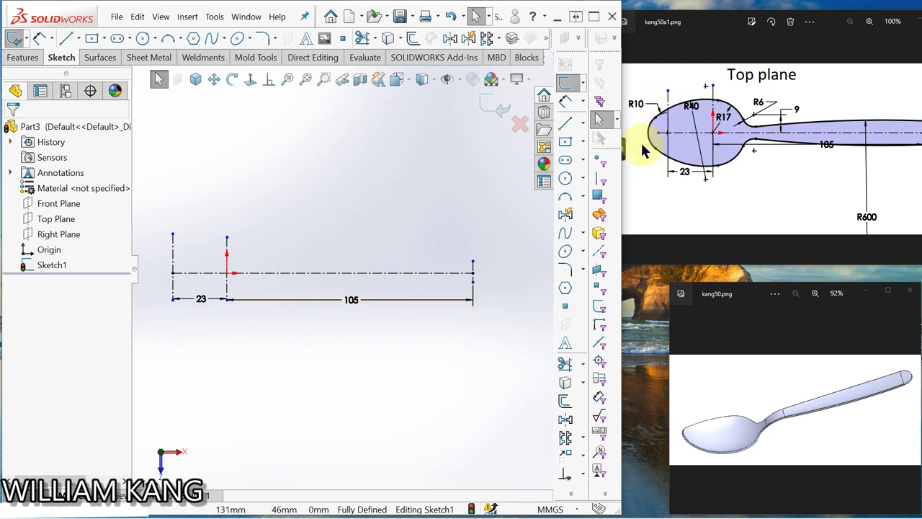
- Draw a centerpoint arc centred on the centerline's left end for the spoon tip
{"action": "left_click", "coordinate": [584, 201]}
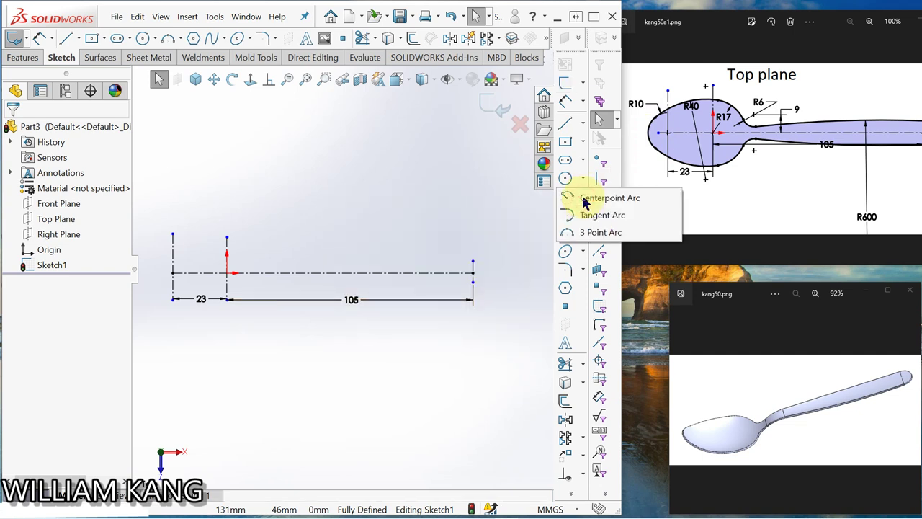
{"action": "left_click", "coordinate": [583, 200]}
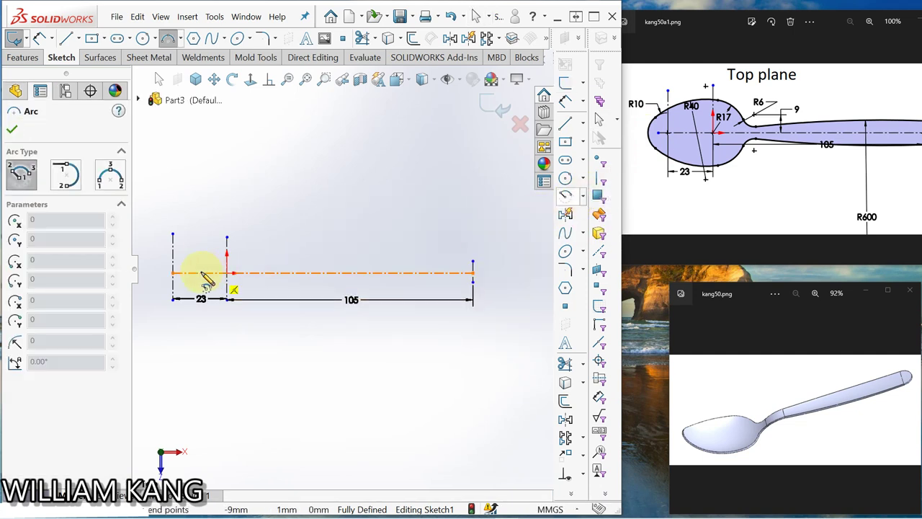
{"action": "left_click", "coordinate": [173, 273]}
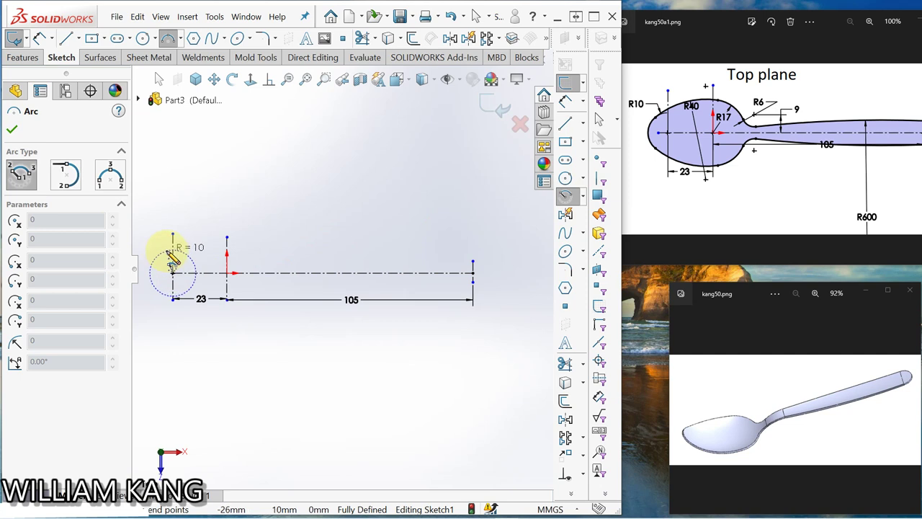
{"action": "left_click", "coordinate": [164, 252]}
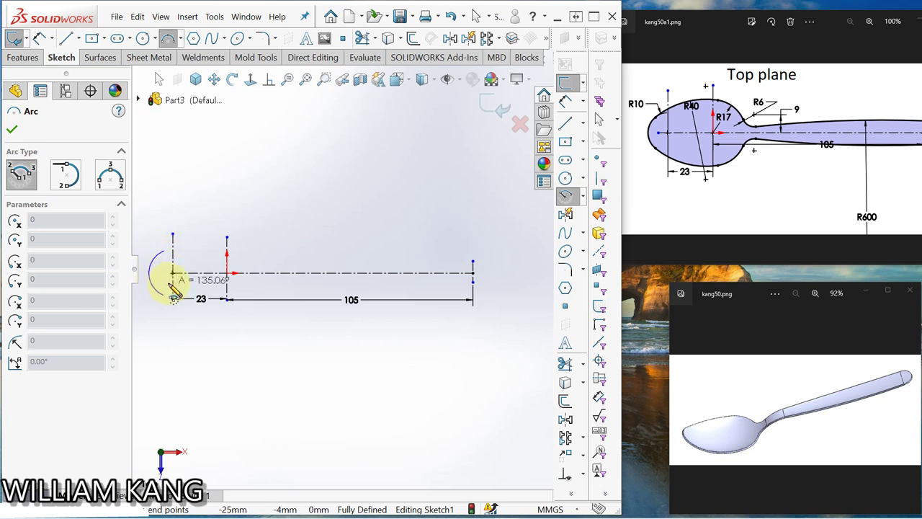
{"action": "left_click", "coordinate": [161, 293]}
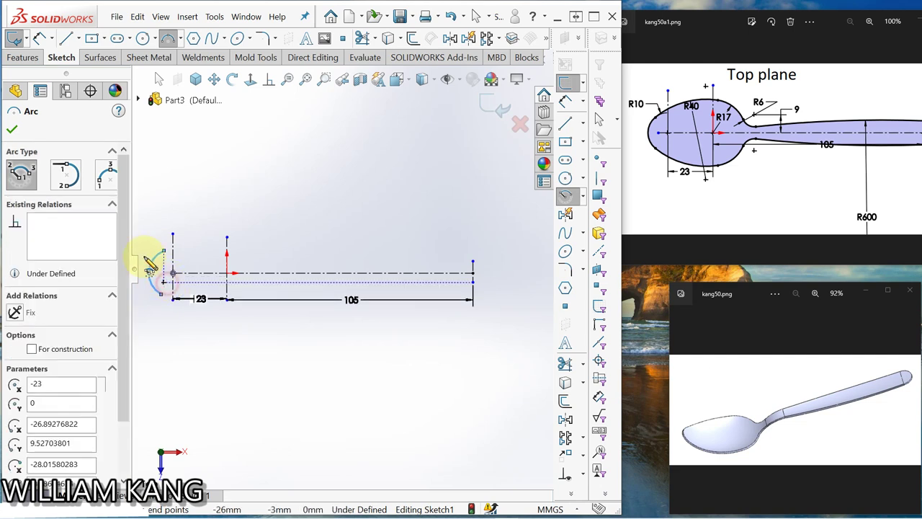
{"action": "key", "text": "Escape"}
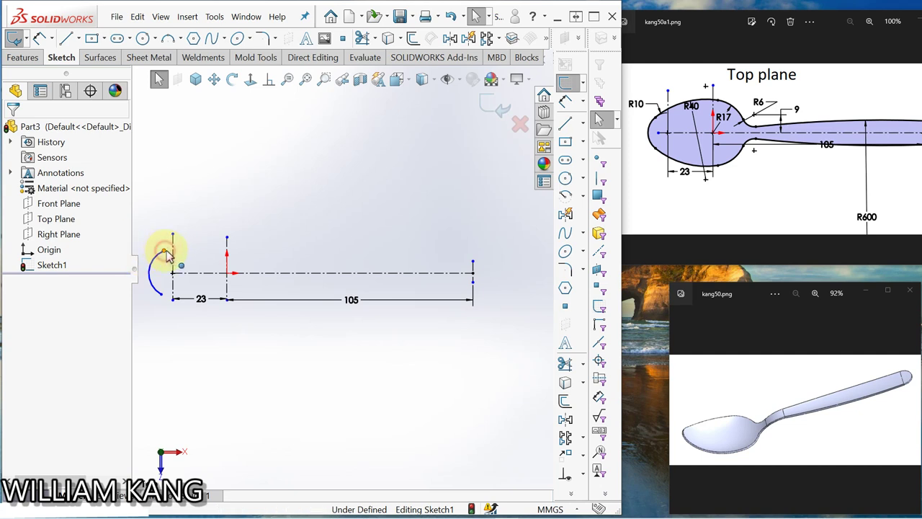
- Make the tip arc's two endpoints vertically aligned
{"action": "left_click", "coordinate": [165, 255]}
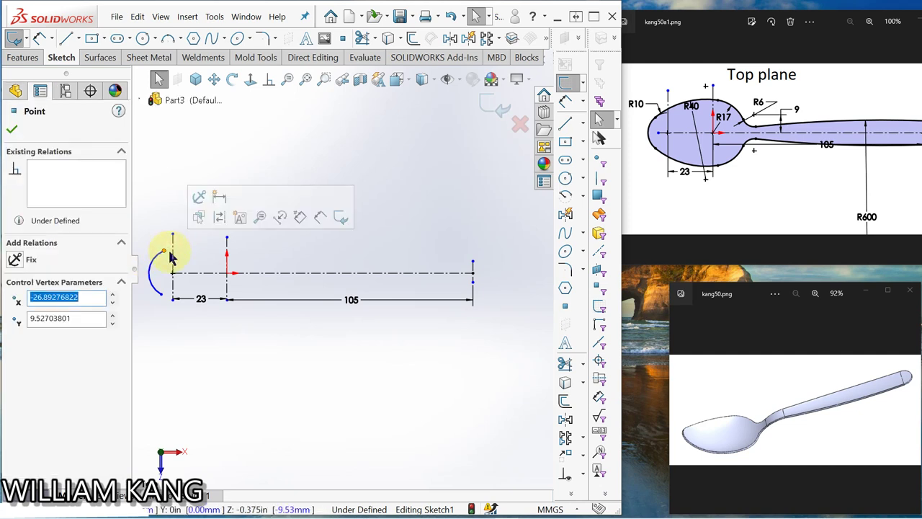
{"action": "left_click", "coordinate": [163, 301], "text": "ctrl"}
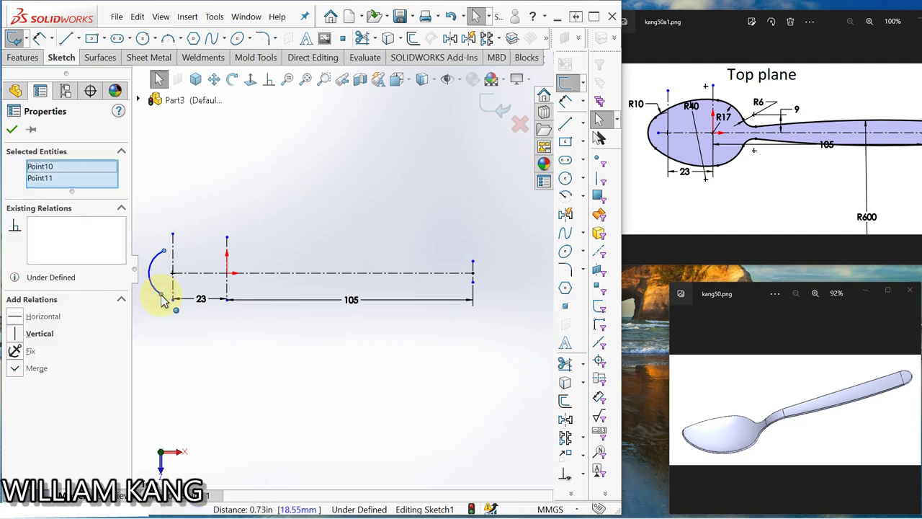
{"action": "left_click", "coordinate": [15, 334]}
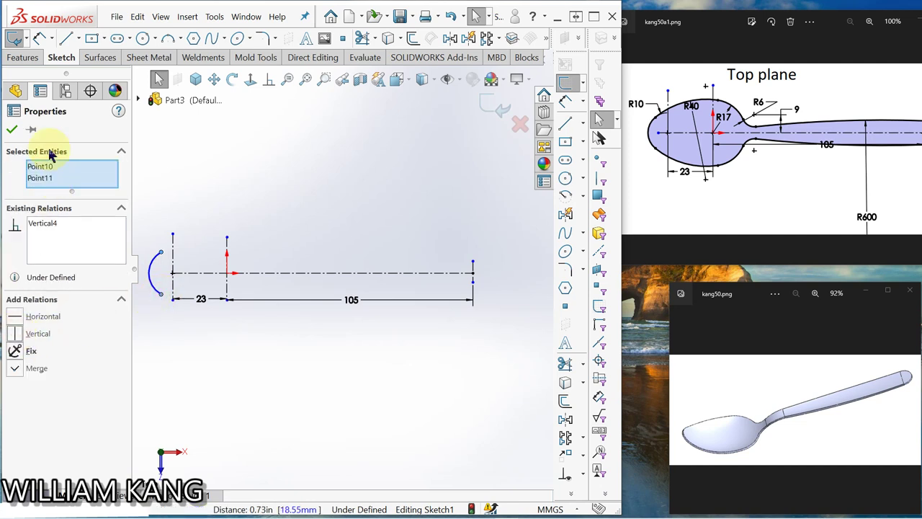
{"action": "left_click", "coordinate": [11, 129]}
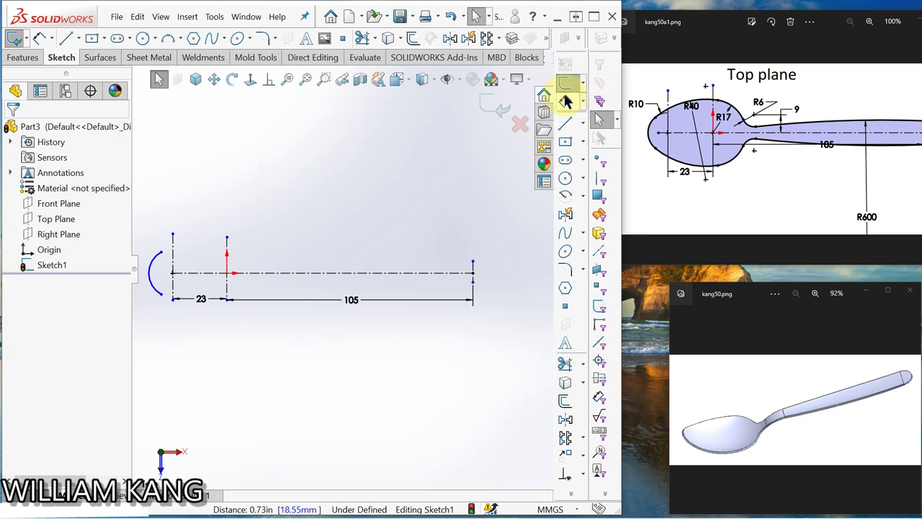
- Dimension the tip arc's radius to 10
{"action": "left_click", "coordinate": [566, 103]}
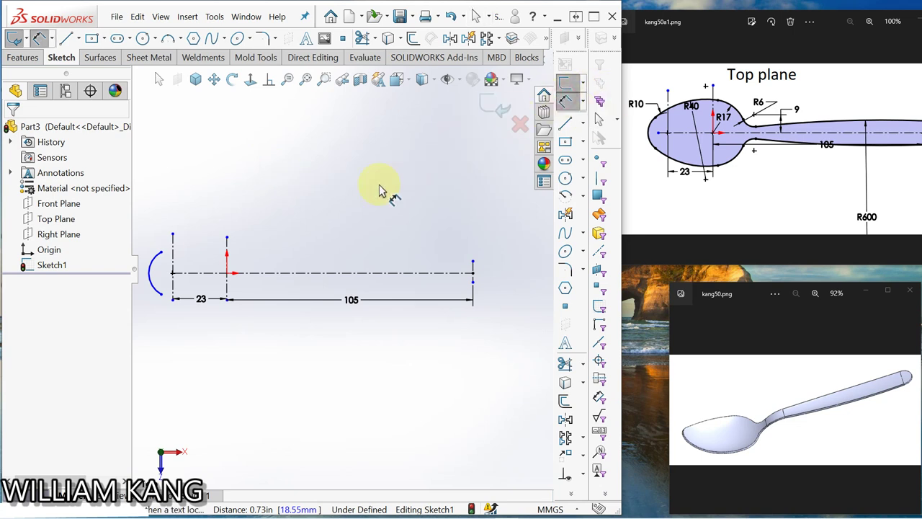
{"action": "left_click", "coordinate": [155, 268]}
{"action": "key", "text": "Escape"}
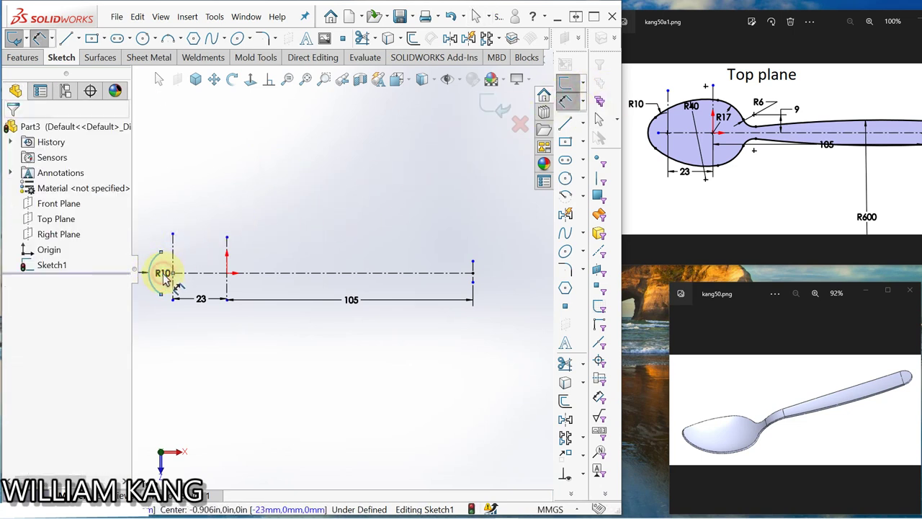
{"action": "double_click", "coordinate": [164, 274]}
{"action": "type", "text": "10"}
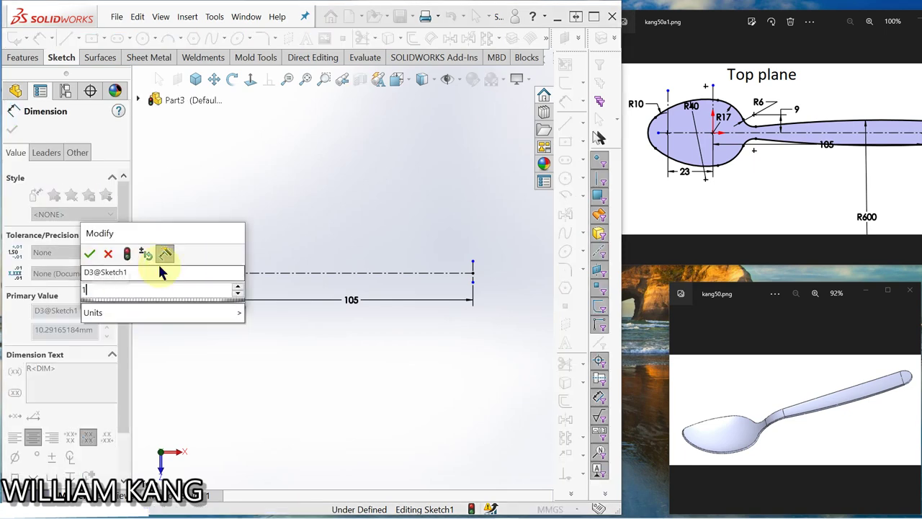
{"action": "key", "text": "Return"}
{"action": "left_click", "coordinate": [243, 345]}
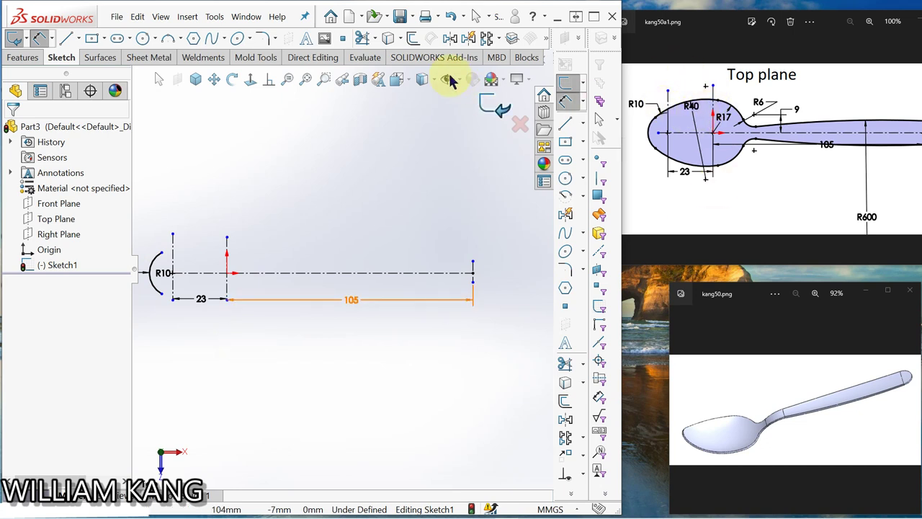
- Draw a 3-point arc from the R10 arc's top end to the vertical line at the origin
{"action": "left_click", "coordinate": [583, 196]}
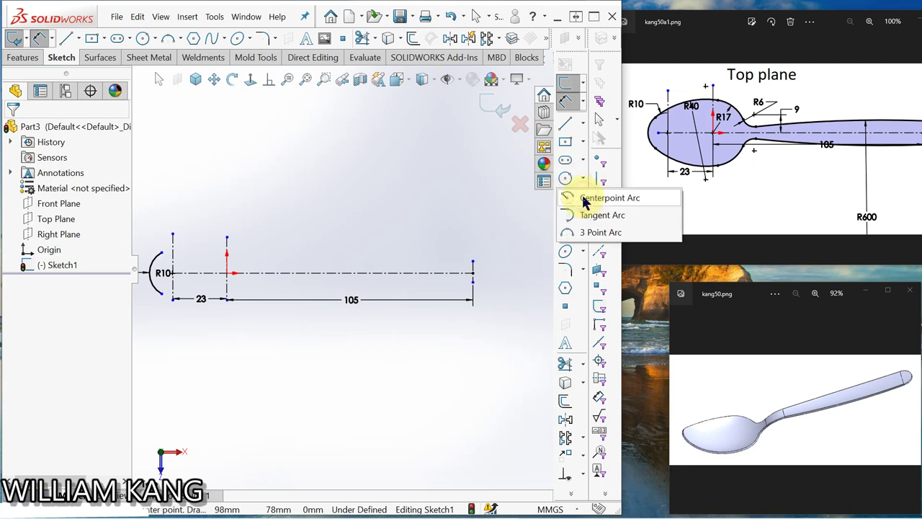
{"action": "left_click", "coordinate": [569, 232]}
{"action": "left_click", "coordinate": [161, 252]}
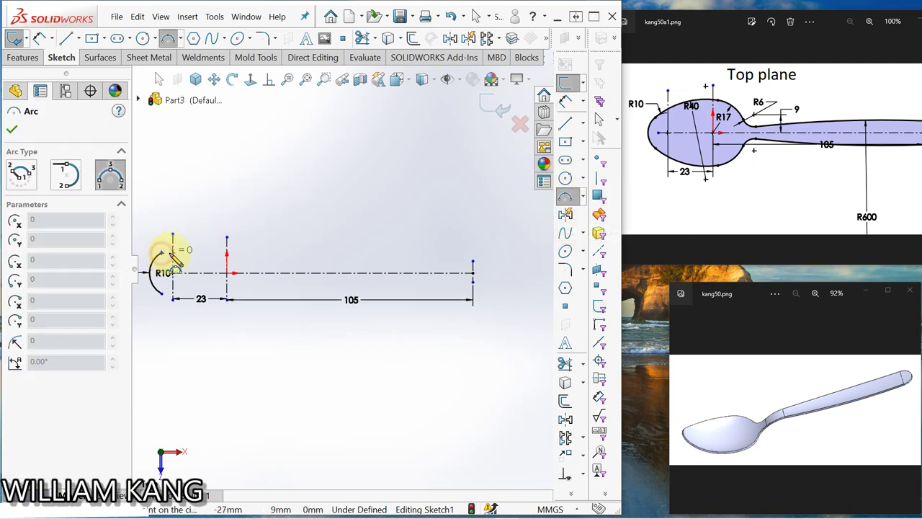
{"action": "left_click", "coordinate": [227, 238]}
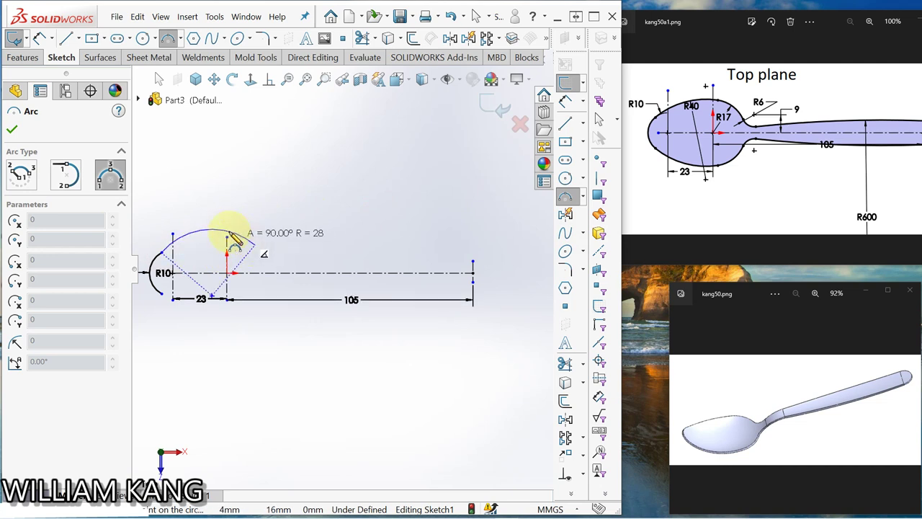
{"action": "left_click", "coordinate": [199, 241]}
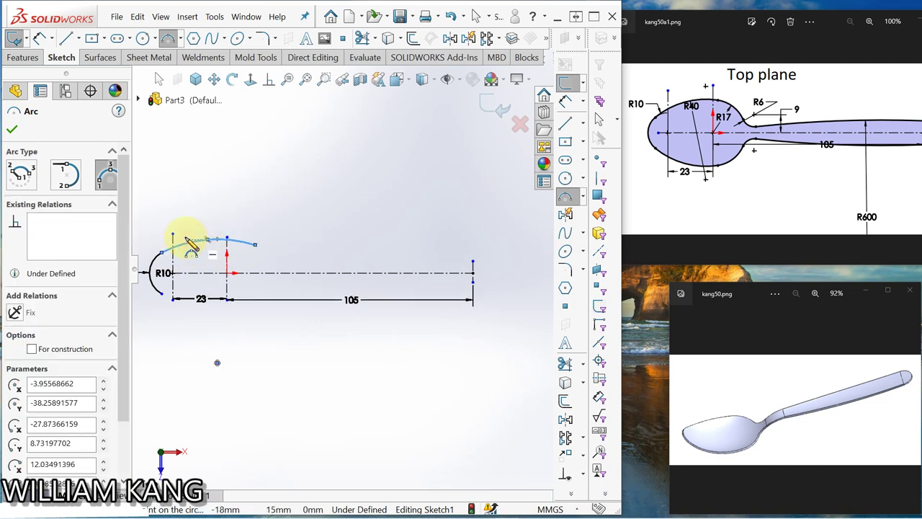
{"action": "key", "text": "Escape"}
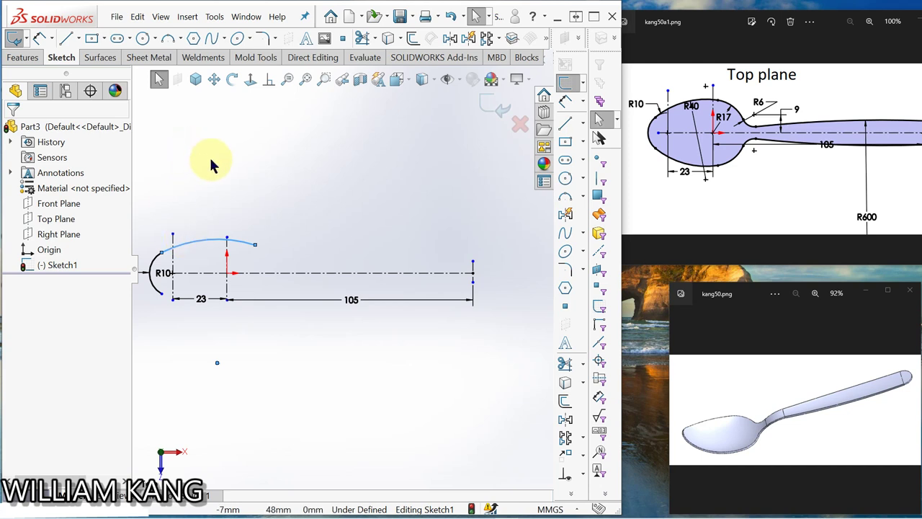
- Dimension the new arc's radius to 40
{"action": "left_click", "coordinate": [271, 181]}
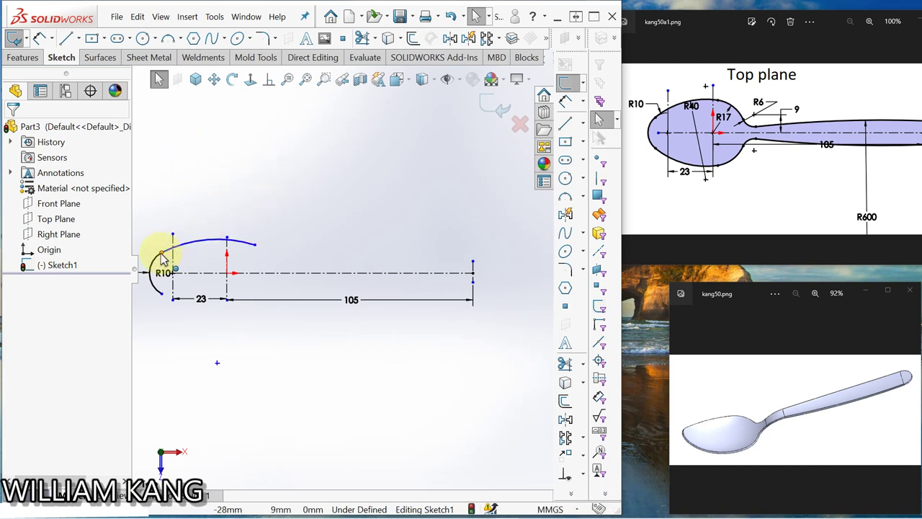
{"action": "left_click", "coordinate": [162, 257]}
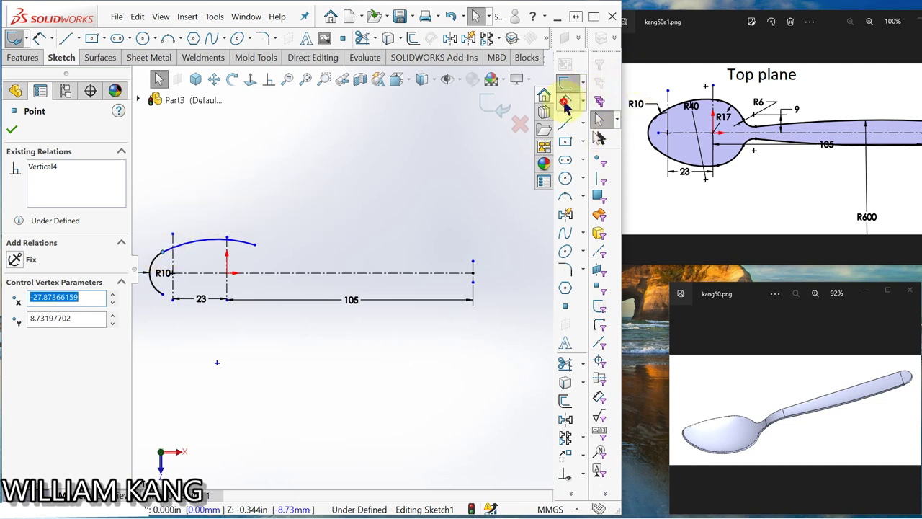
{"action": "left_click", "coordinate": [566, 103]}
{"action": "left_click", "coordinate": [204, 246]}
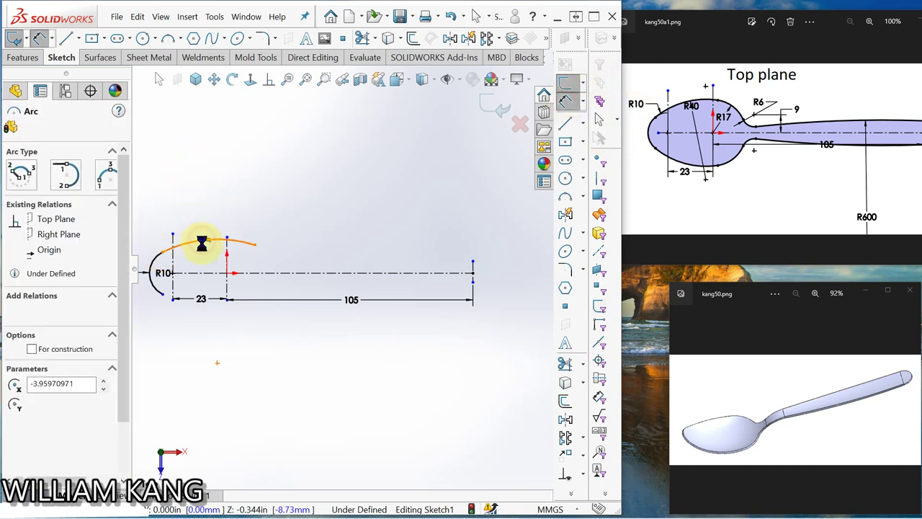
{"action": "double_click", "coordinate": [204, 258]}
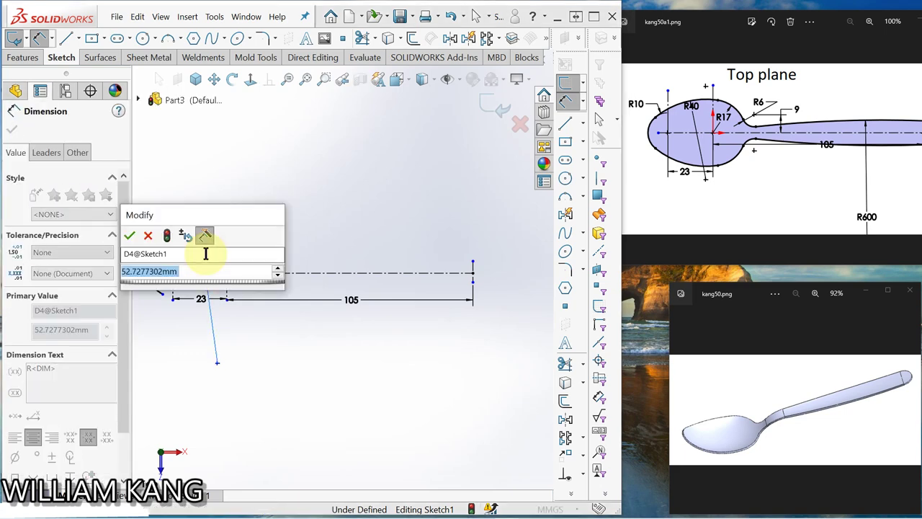
{"action": "type", "text": "40"}
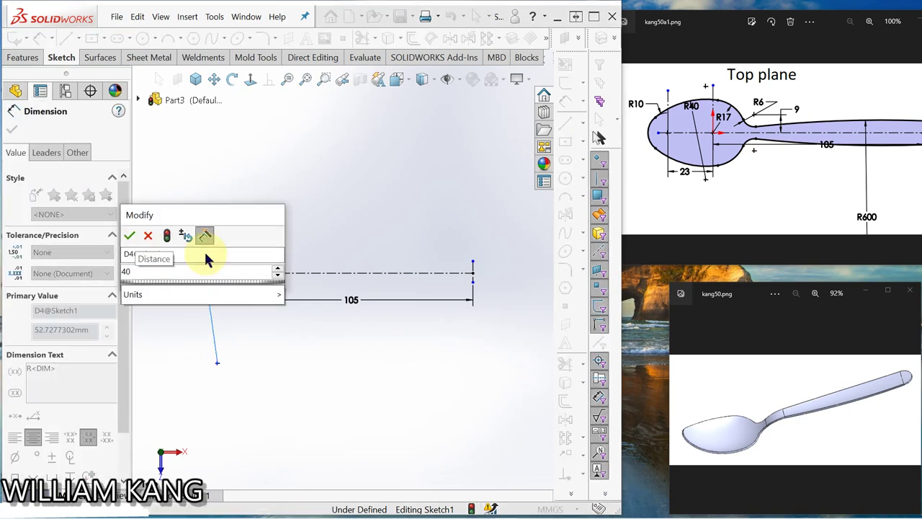
{"action": "key", "text": "Return"}
{"action": "left_click", "coordinate": [298, 220]}
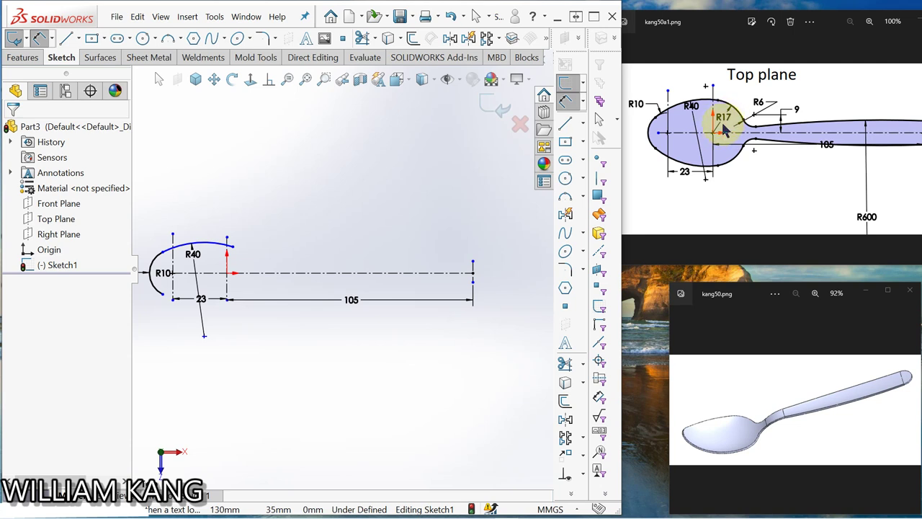
- Draw a centerpoint arc centred at the origin past the R40 arc
{"action": "left_click", "coordinate": [584, 199]}
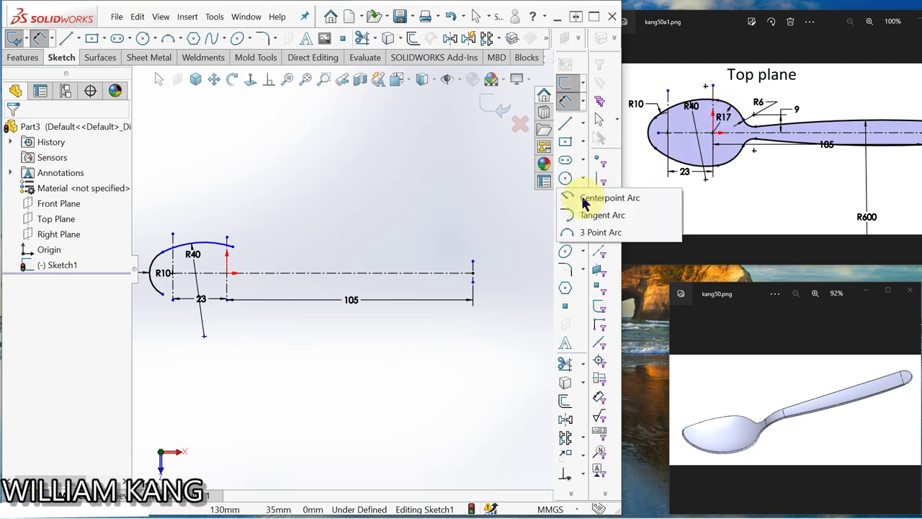
{"action": "left_click", "coordinate": [585, 199]}
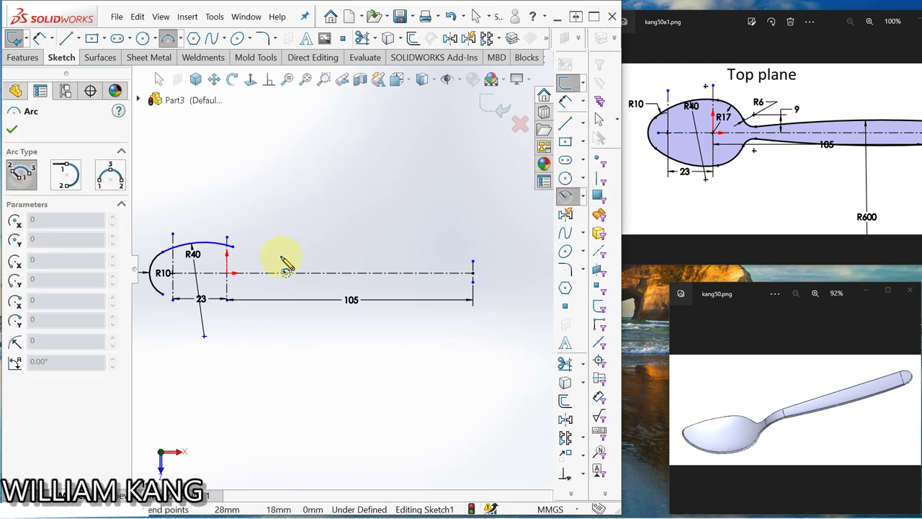
{"action": "left_click", "coordinate": [227, 273]}
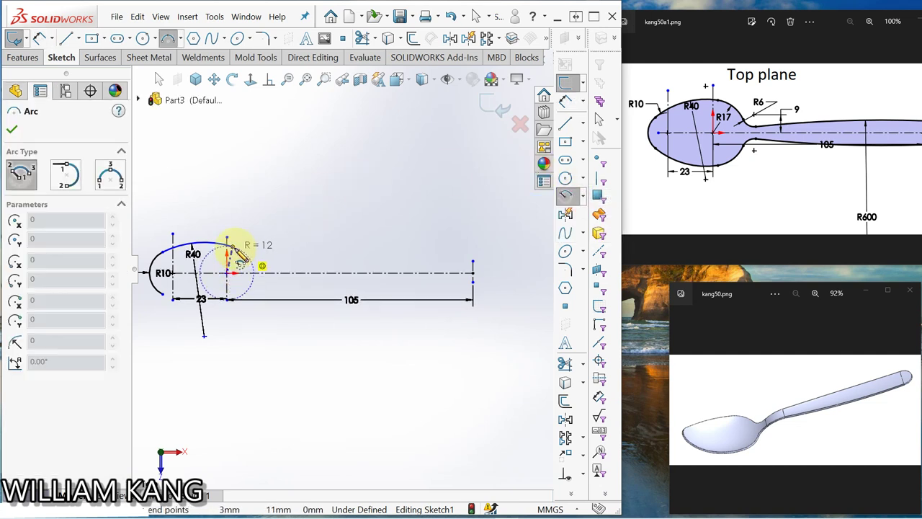
{"action": "left_click", "coordinate": [231, 247]}
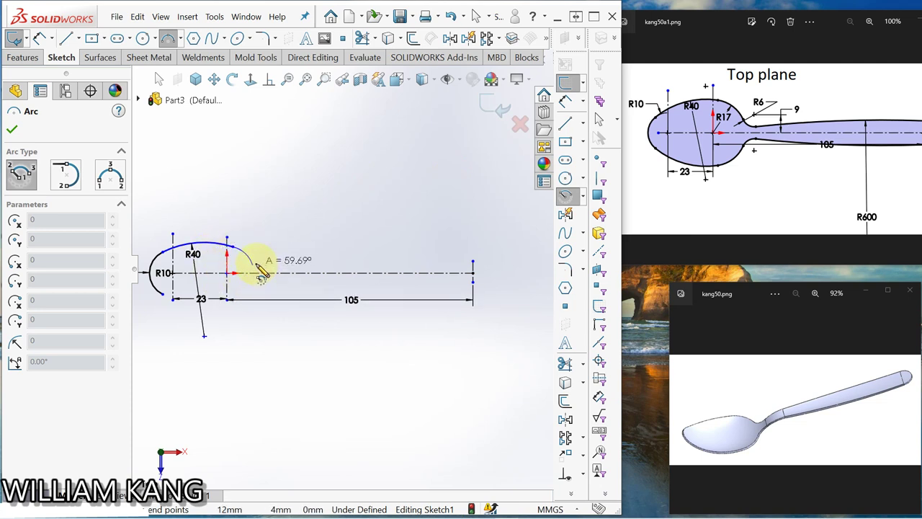
{"action": "left_click", "coordinate": [254, 266]}
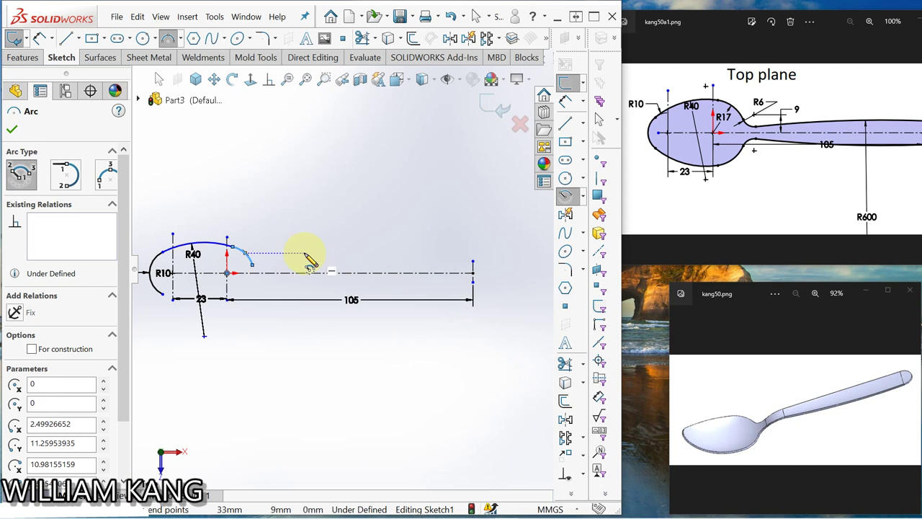
{"action": "key", "text": "Escape"}
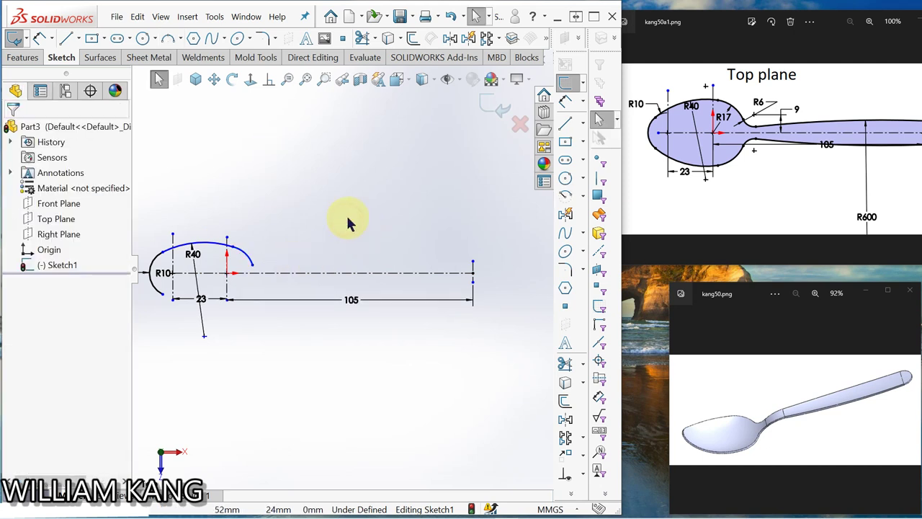
{"action": "left_click", "coordinate": [236, 251]}
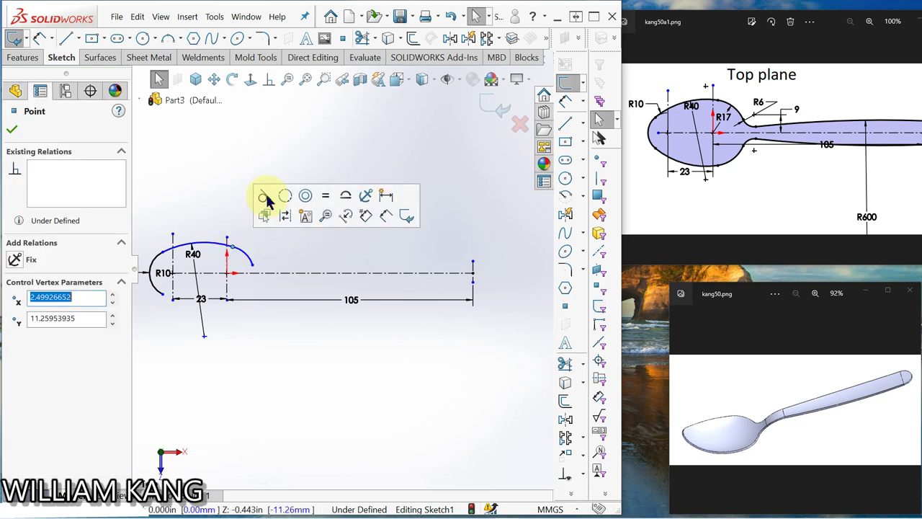
{"action": "left_click", "coordinate": [224, 173]}
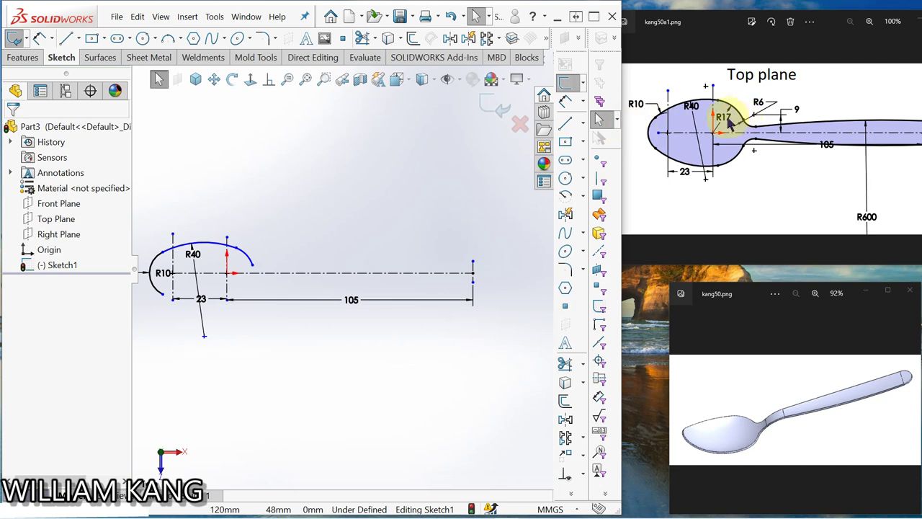
- Add a tangent arc from the arc's end and set its radius to 17 mm
{"action": "left_click", "coordinate": [566, 101]}
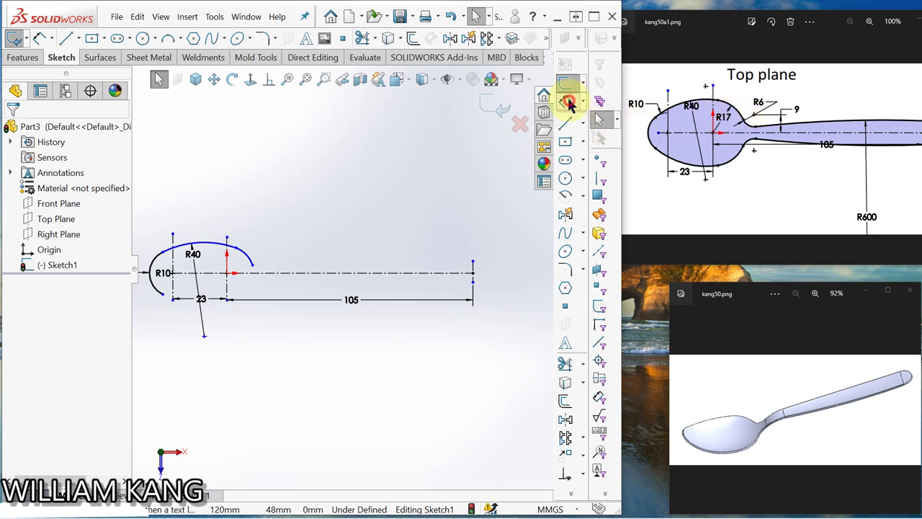
{"action": "left_click", "coordinate": [246, 256]}
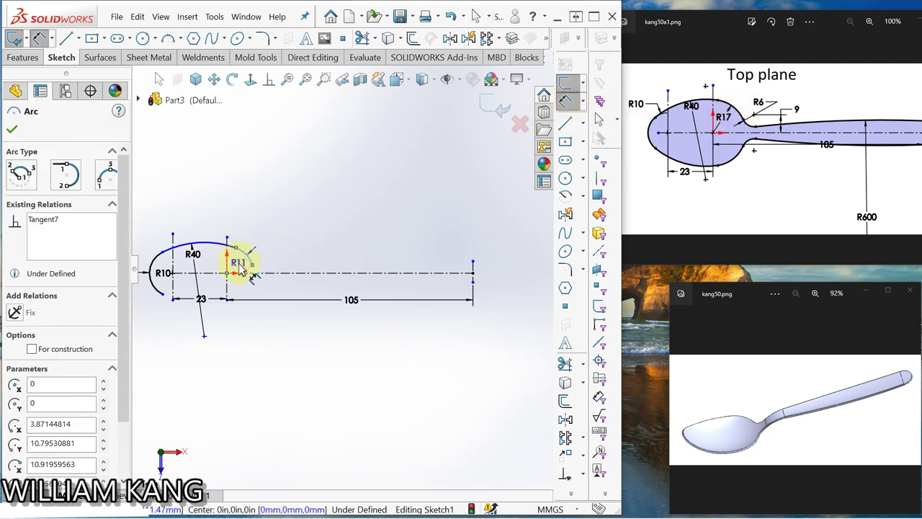
{"action": "left_click", "coordinate": [241, 267]}
{"action": "double_click", "coordinate": [239, 264]}
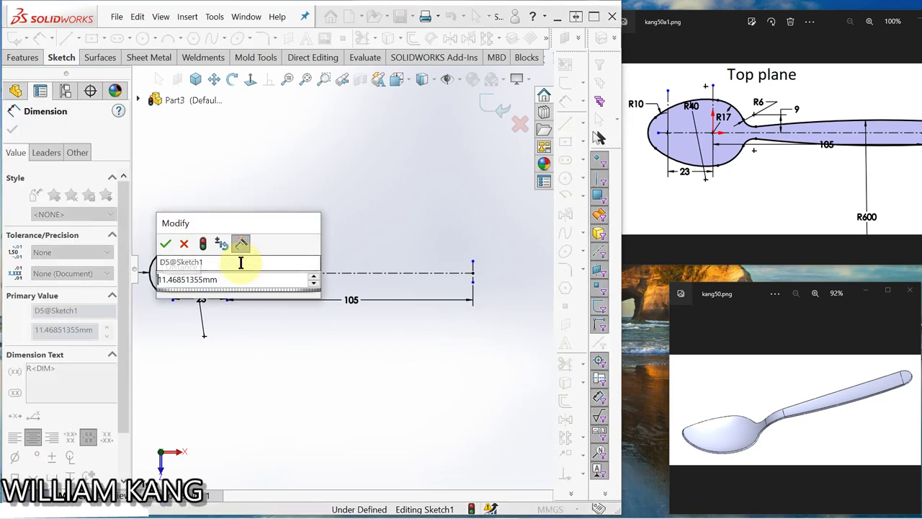
{"action": "type", "text": "40"}
{"action": "key", "text": "Return"}
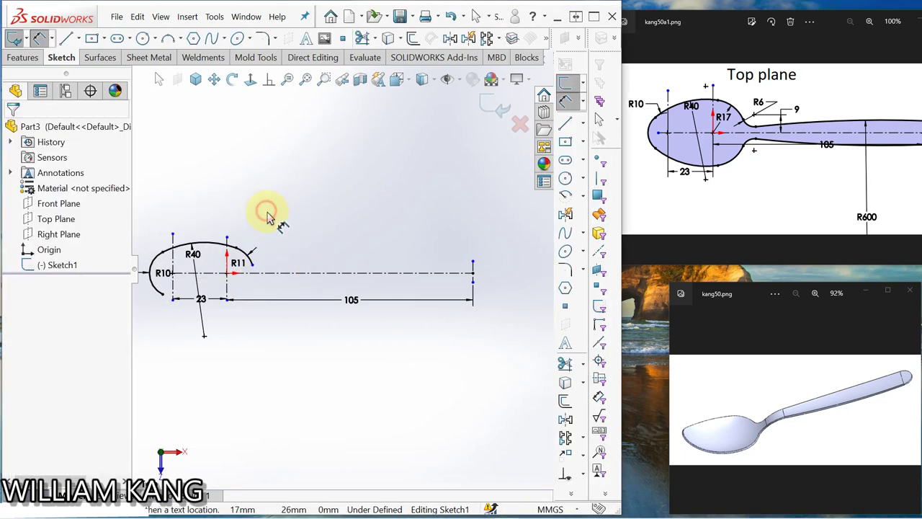
{"action": "double_click", "coordinate": [240, 262]}
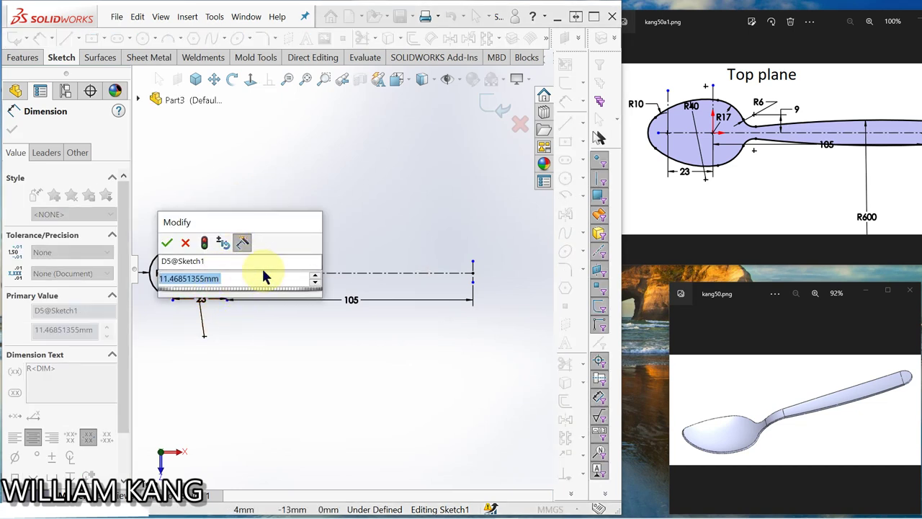
{"action": "type", "text": "17"}
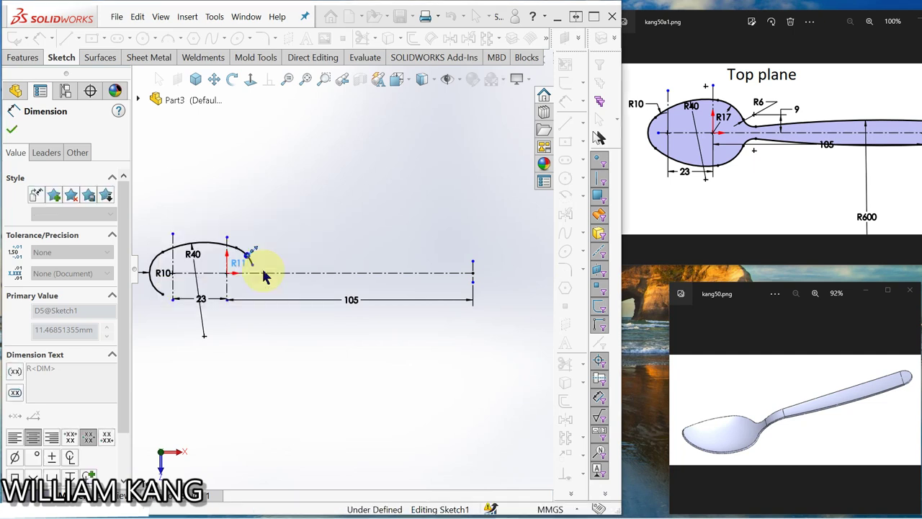
{"action": "key", "text": "Return"}
{"action": "left_click", "coordinate": [292, 215]}
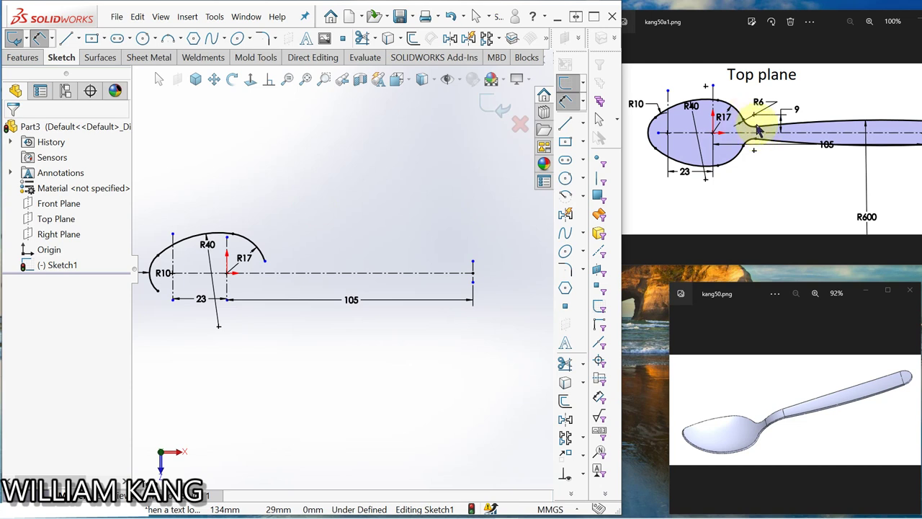
- Draw a small 3-point arc continuing from the R17 arc's end
{"action": "left_click", "coordinate": [581, 197]}
{"action": "left_click", "coordinate": [573, 232]}
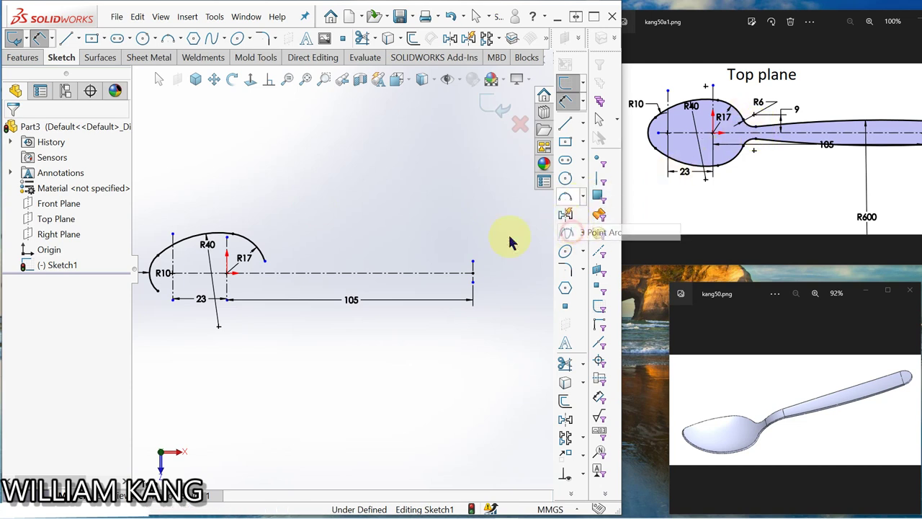
{"action": "left_click", "coordinate": [264, 260]}
{"action": "left_click", "coordinate": [280, 270]}
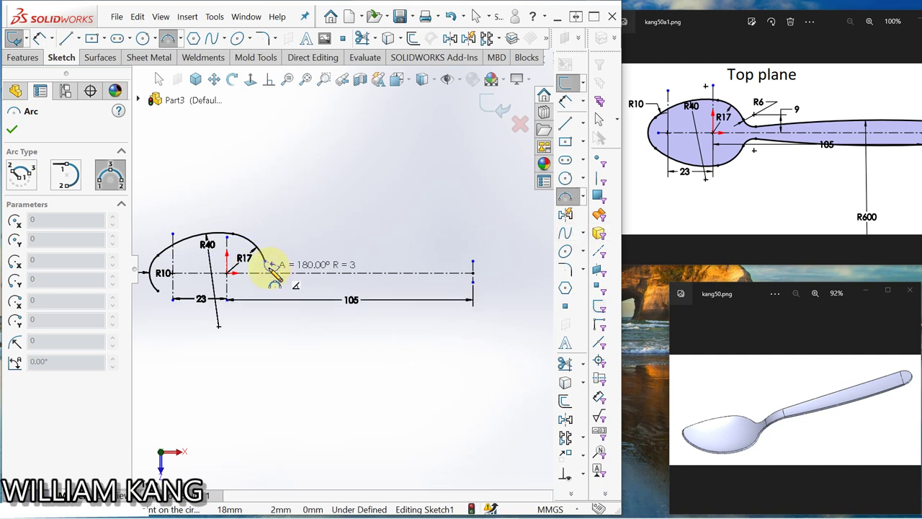
{"action": "left_click", "coordinate": [274, 268]}
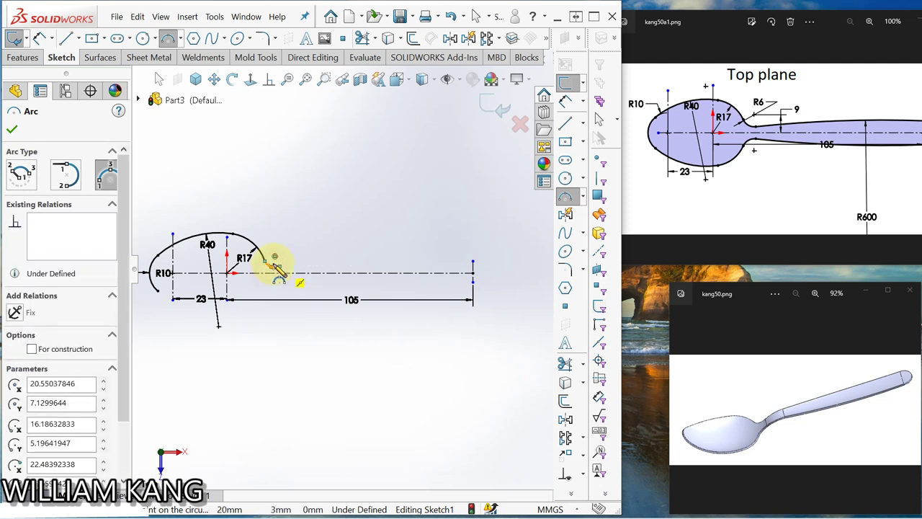
{"action": "key", "text": "Escape"}
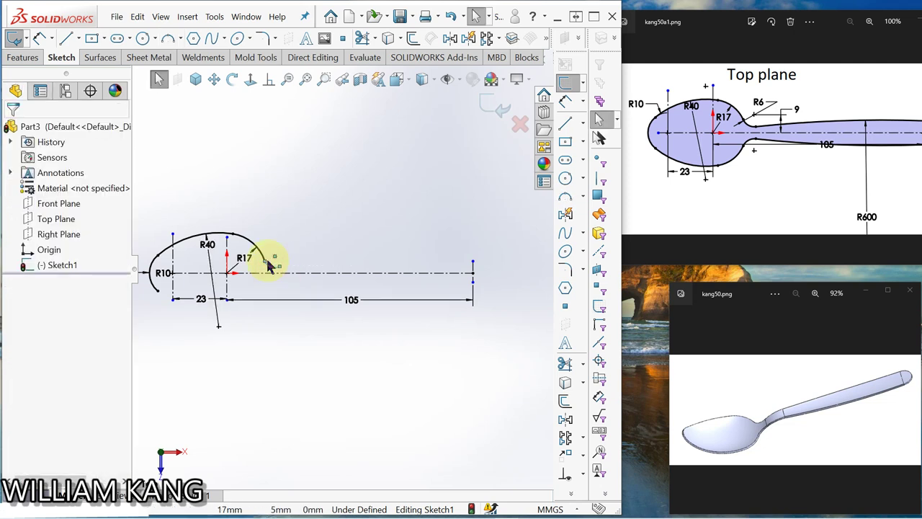
- Dimension the small arc's end point 9 mm from the horizontal centerline
{"action": "left_click", "coordinate": [566, 101]}
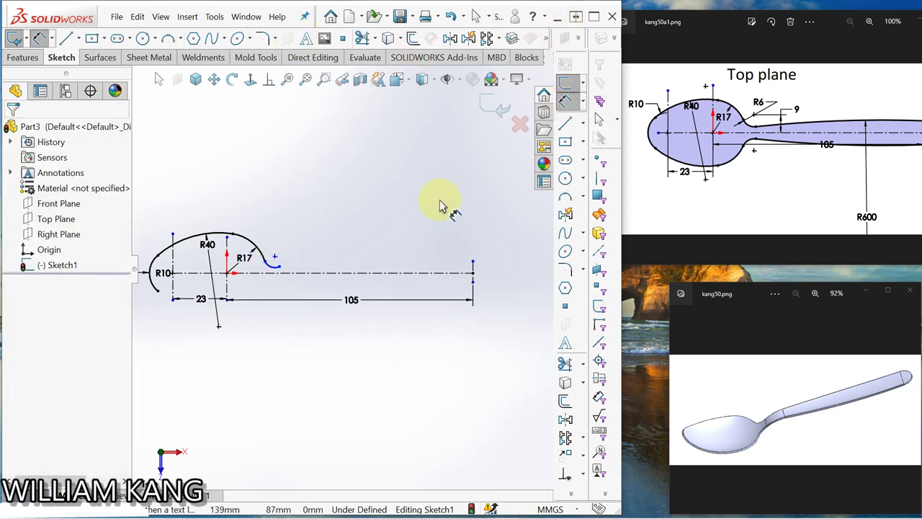
{"action": "left_click", "coordinate": [275, 258]}
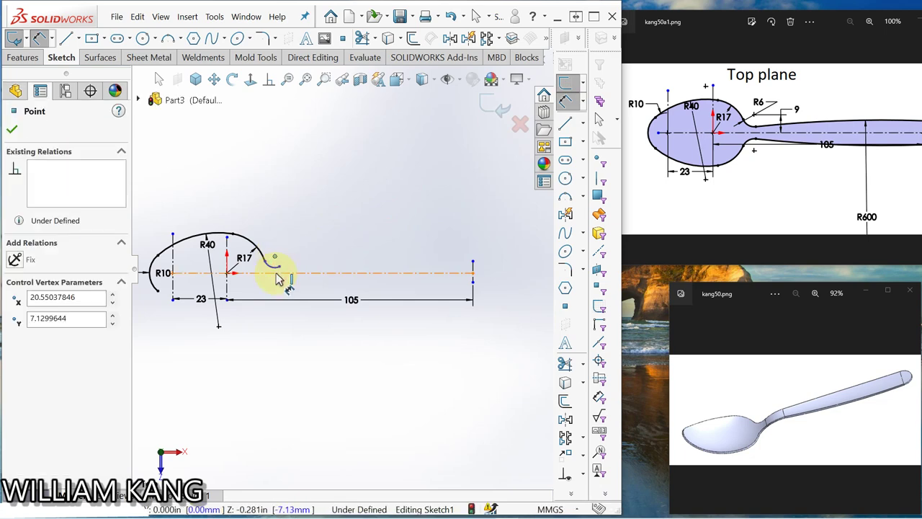
{"action": "left_click", "coordinate": [275, 273]}
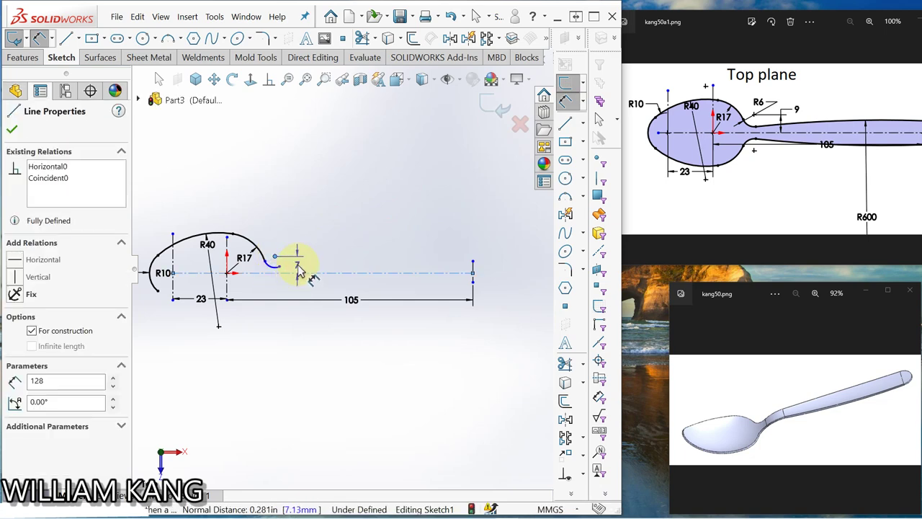
{"action": "left_click", "coordinate": [299, 265]}
{"action": "type", "text": "9"}
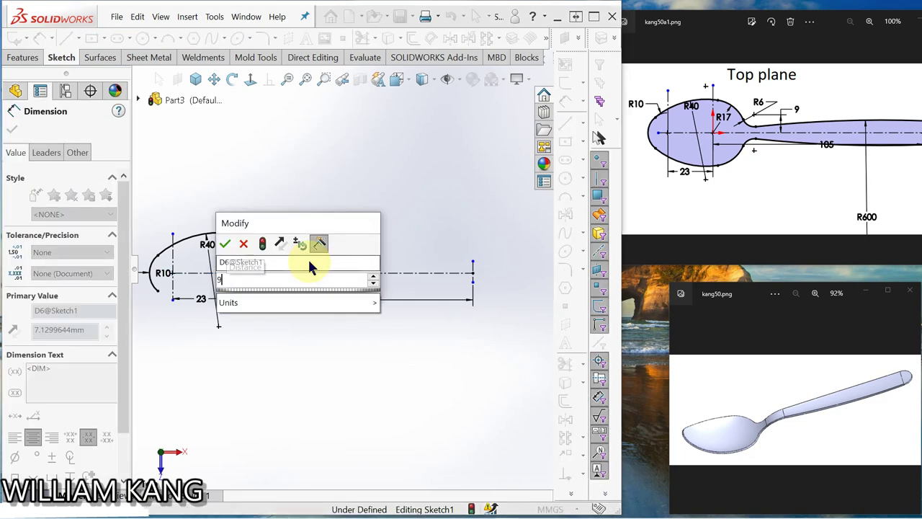
{"action": "key", "text": "Return"}
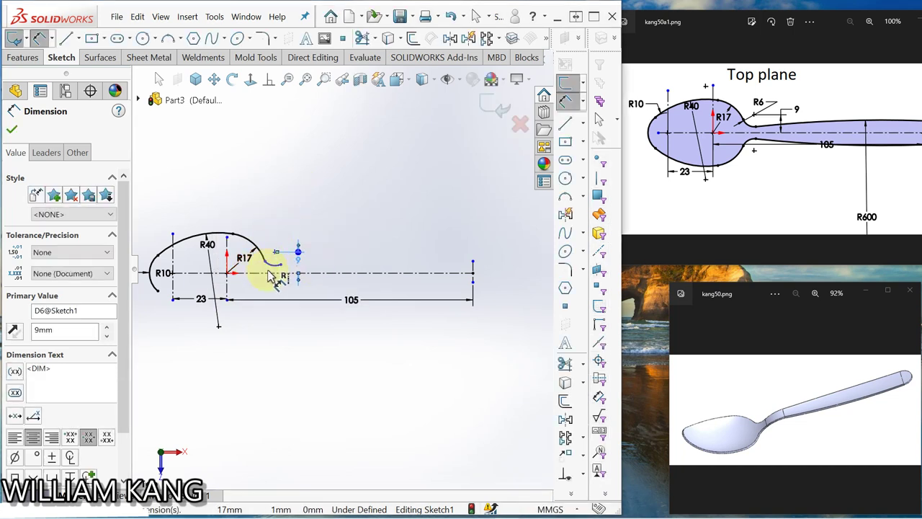
- Set the small arc's radius to R6 and enlarge the reference drawing
{"action": "left_click", "coordinate": [271, 266]}
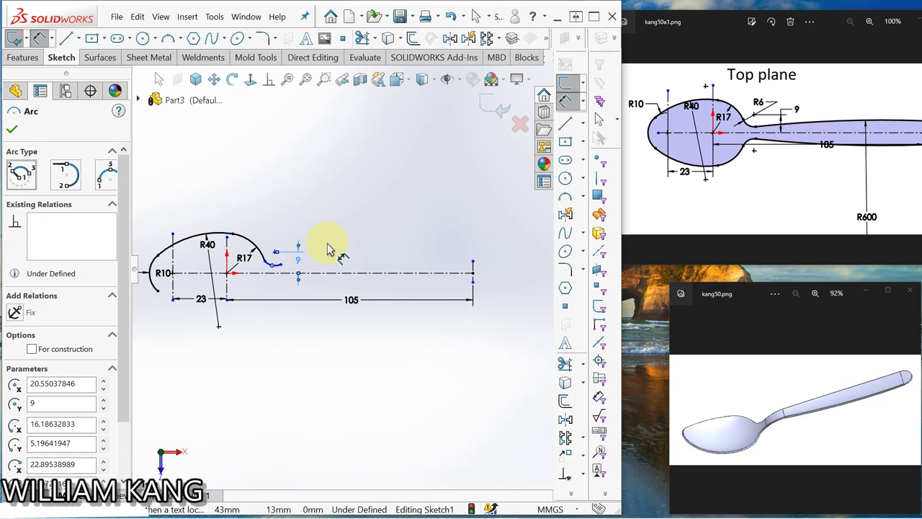
{"action": "key", "text": "Escape"}
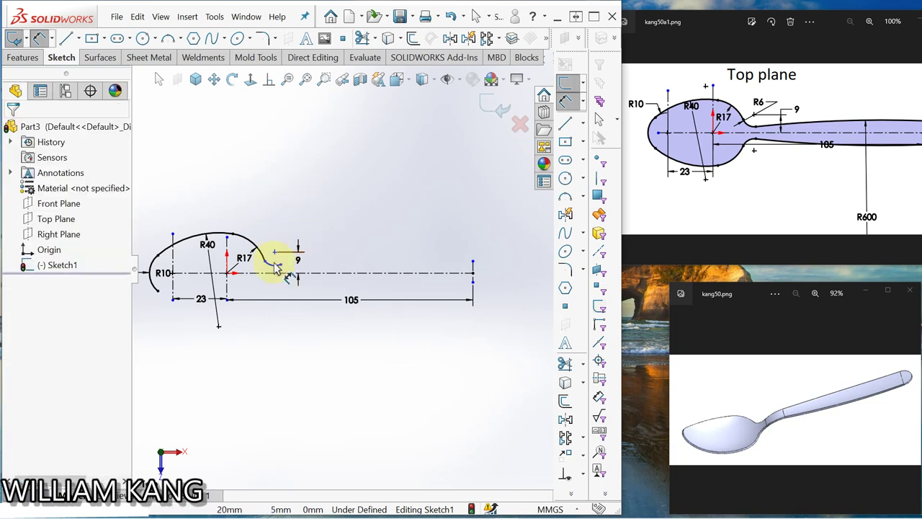
{"action": "left_click", "coordinate": [277, 266]}
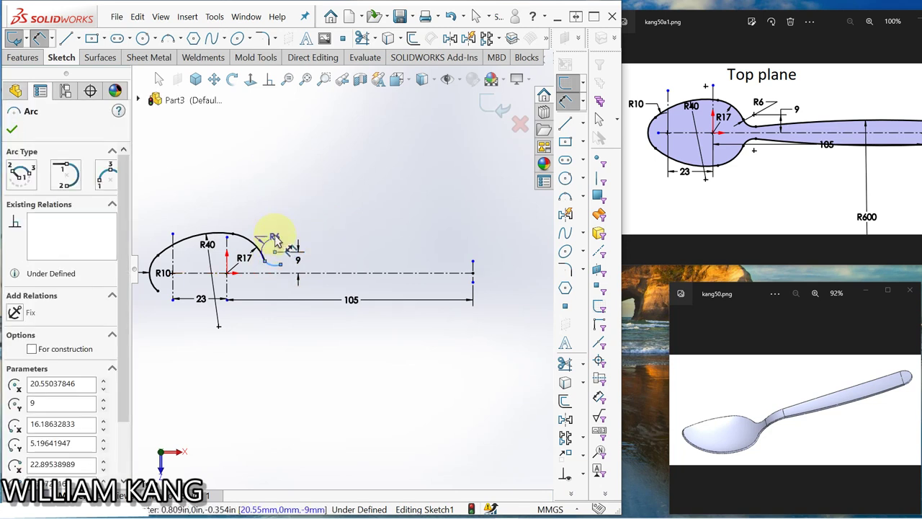
{"action": "left_click", "coordinate": [294, 227]}
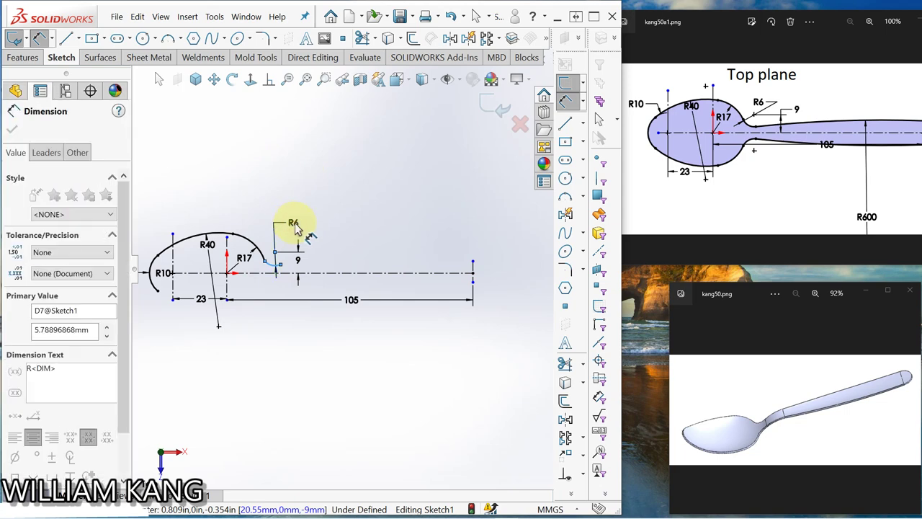
{"action": "type", "text": "6"}
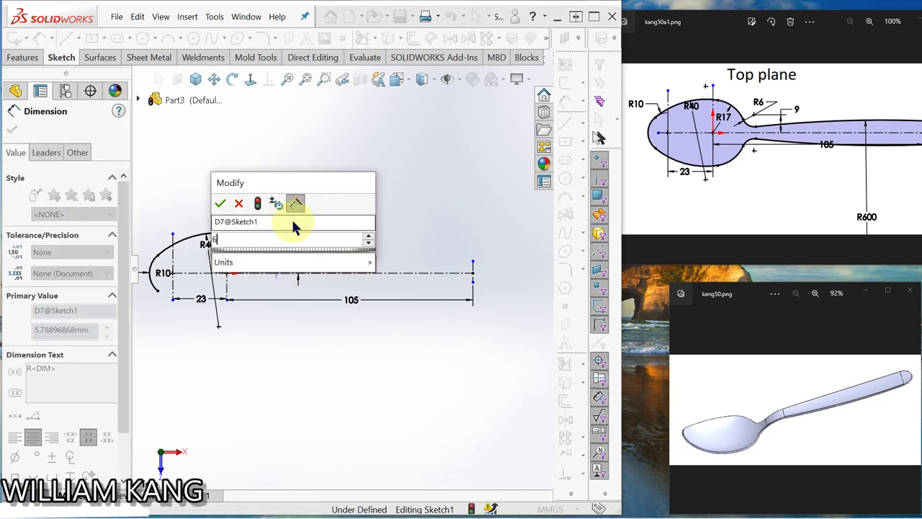
{"action": "key", "text": "Return"}
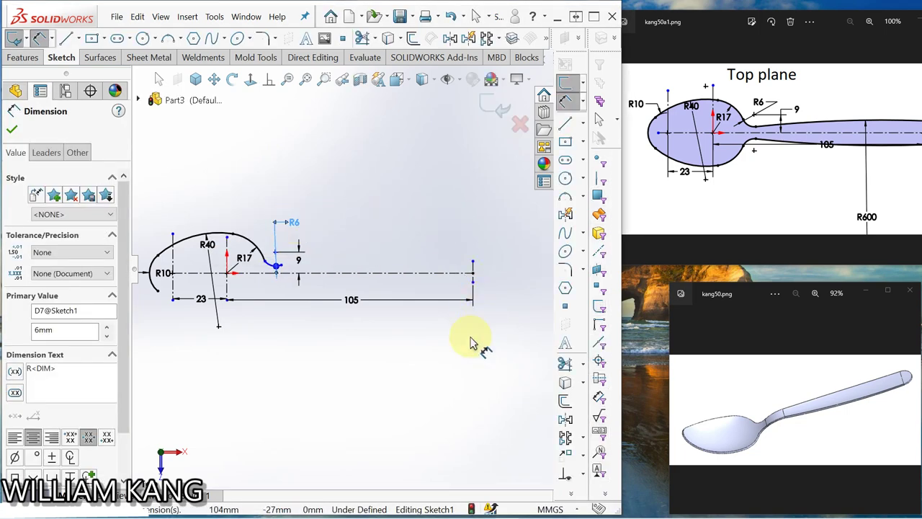
{"action": "left_click", "coordinate": [472, 339]}
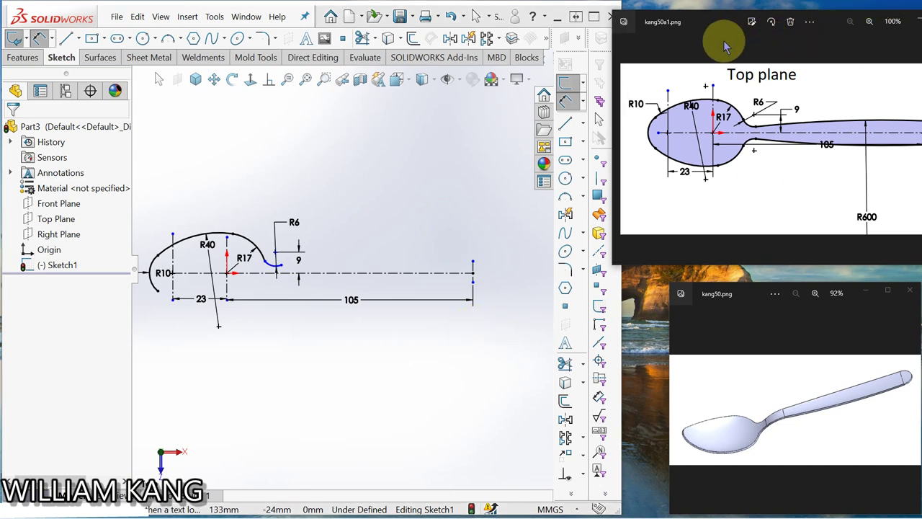
{"action": "left_click_drag", "start_coordinate": [658, 31], "coordinate": [653, 21]}
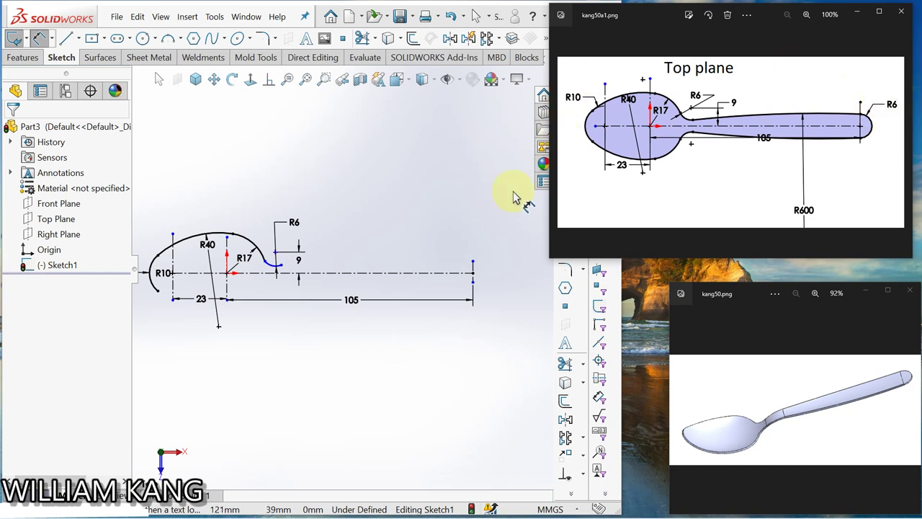
- Draw a semicircular centerpoint arc at the 105 line's right end
{"action": "left_click", "coordinate": [492, 187]}
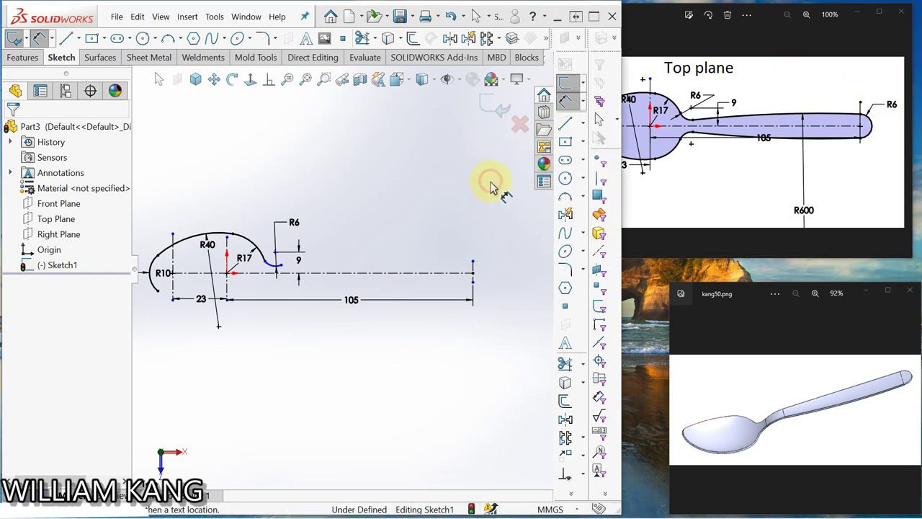
{"action": "left_click", "coordinate": [583, 201]}
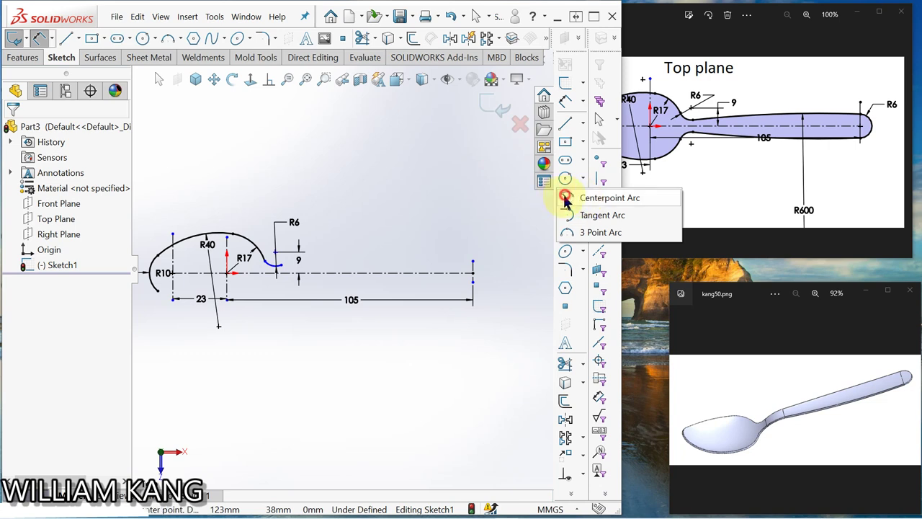
{"action": "left_click", "coordinate": [565, 199]}
{"action": "left_click", "coordinate": [473, 272]}
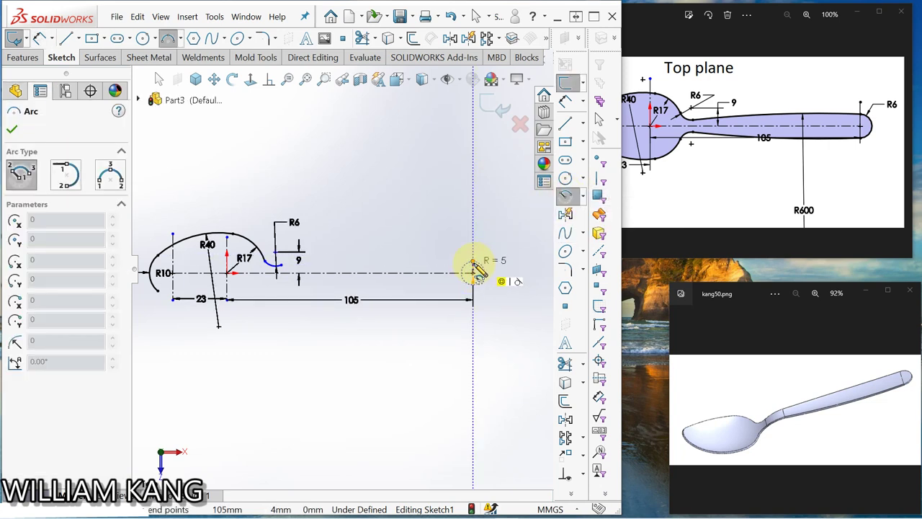
{"action": "left_click", "coordinate": [473, 261]}
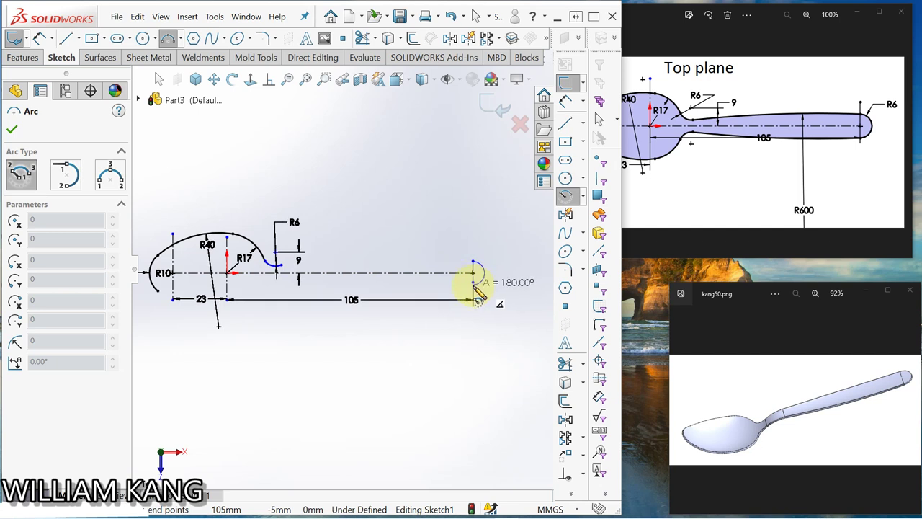
{"action": "left_click", "coordinate": [473, 286]}
{"action": "key", "text": "Escape"}
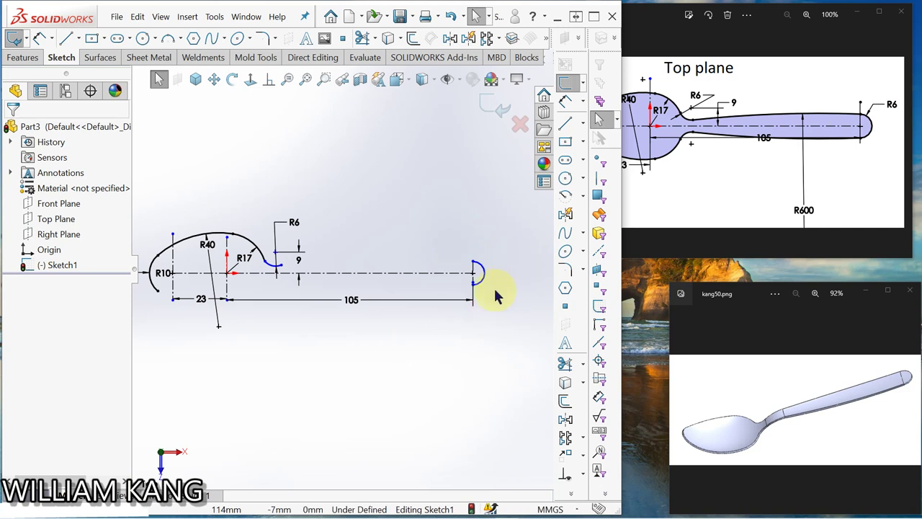
- Trim away the vertical line between the end arc's endpoints
{"action": "scroll", "coordinate": [494, 295], "scroll_direction": "down", "scroll_amount": 3}
{"action": "scroll", "coordinate": [497, 297], "scroll_direction": "down", "scroll_amount": 3}
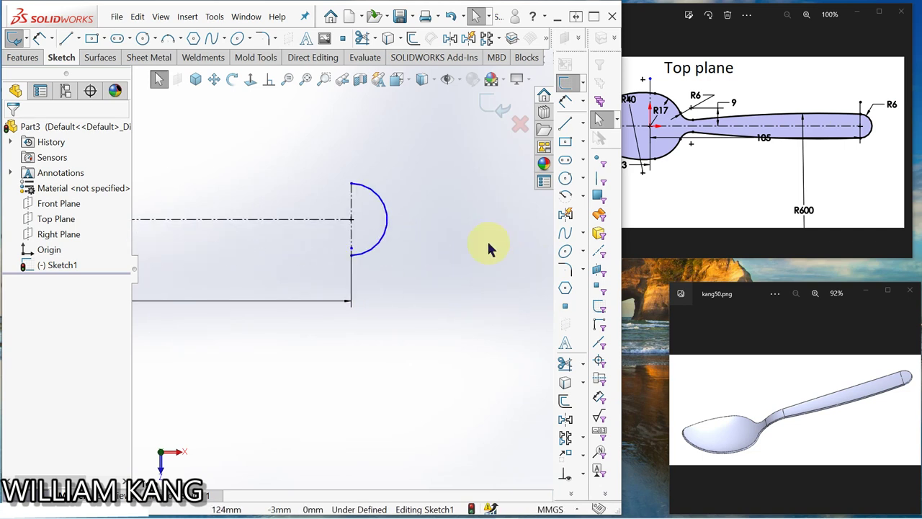
{"action": "left_click", "coordinate": [583, 366]}
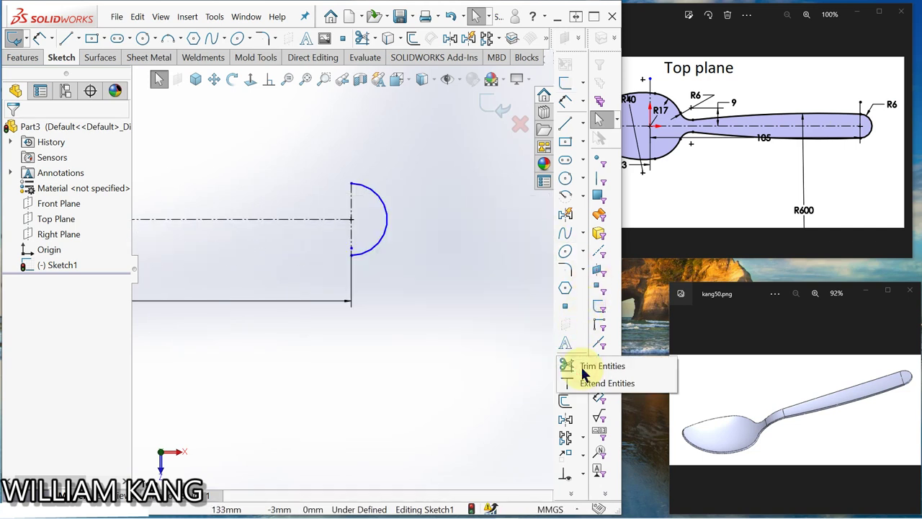
{"action": "left_click", "coordinate": [584, 367]}
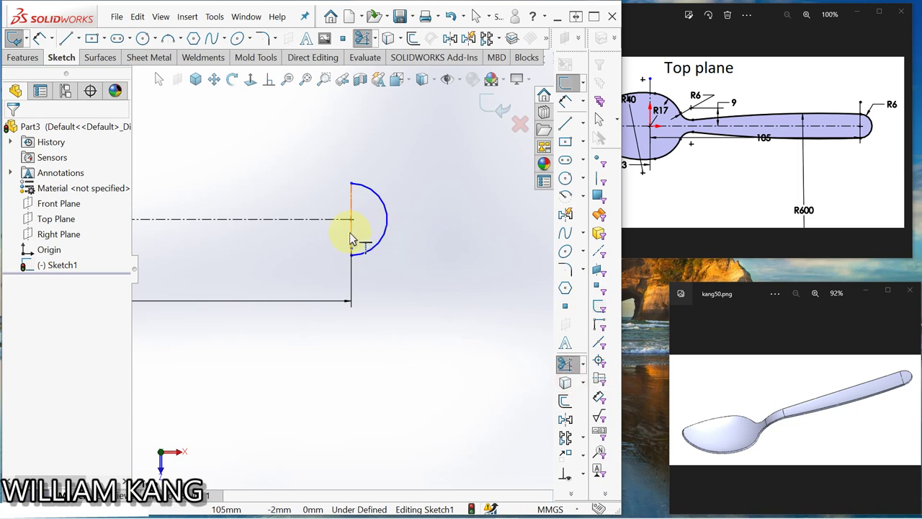
{"action": "left_click", "coordinate": [351, 240]}
{"action": "scroll", "coordinate": [278, 233], "scroll_direction": "up", "scroll_amount": 3}
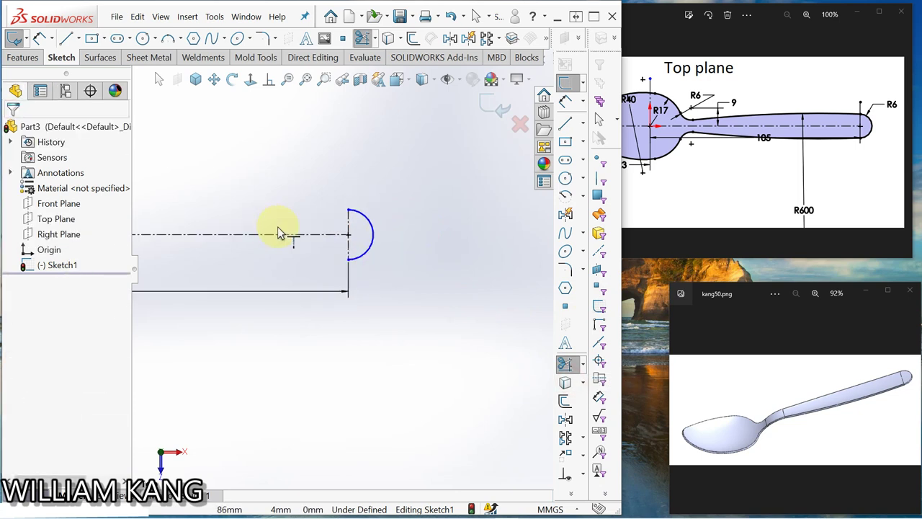
{"action": "scroll", "coordinate": [259, 238], "scroll_direction": "up", "scroll_amount": 2}
{"action": "scroll", "coordinate": [258, 236], "scroll_direction": "up", "scroll_amount": 3}
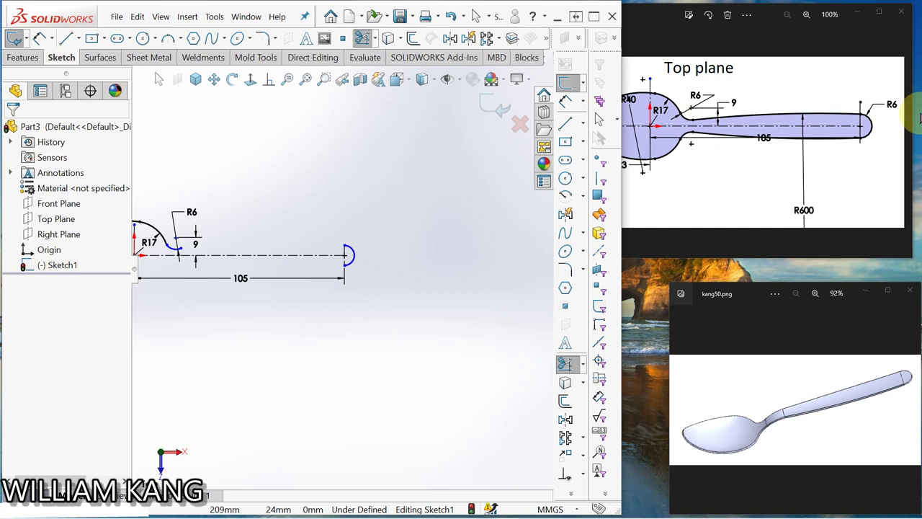
{"action": "left_click", "coordinate": [583, 197]}
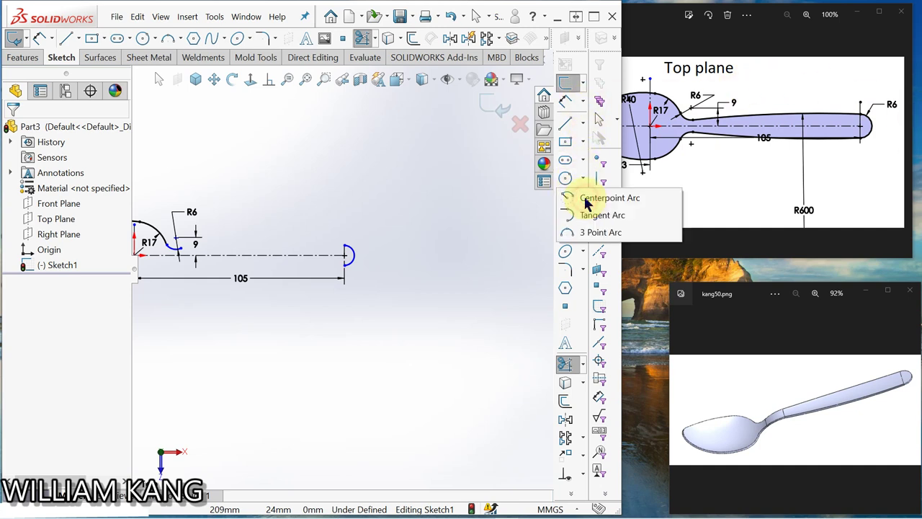
{"action": "left_click", "coordinate": [596, 232]}
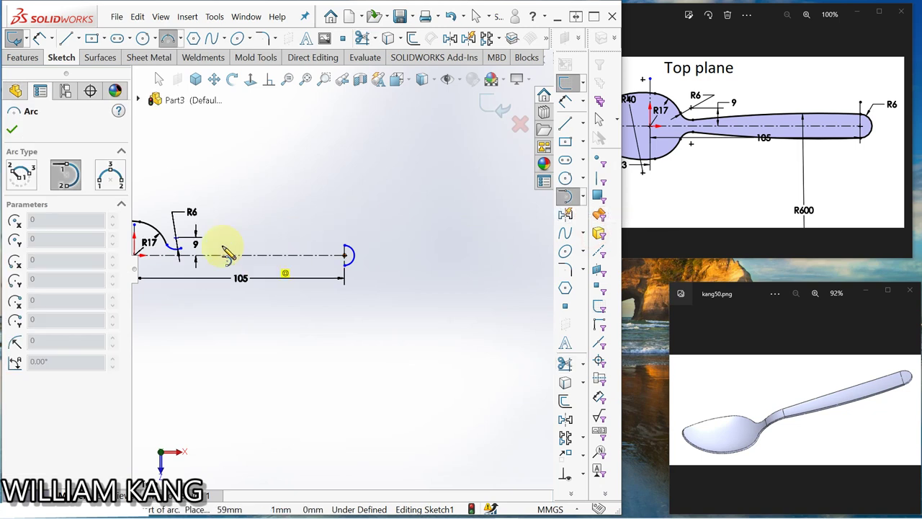
{"action": "left_click", "coordinate": [176, 249]}
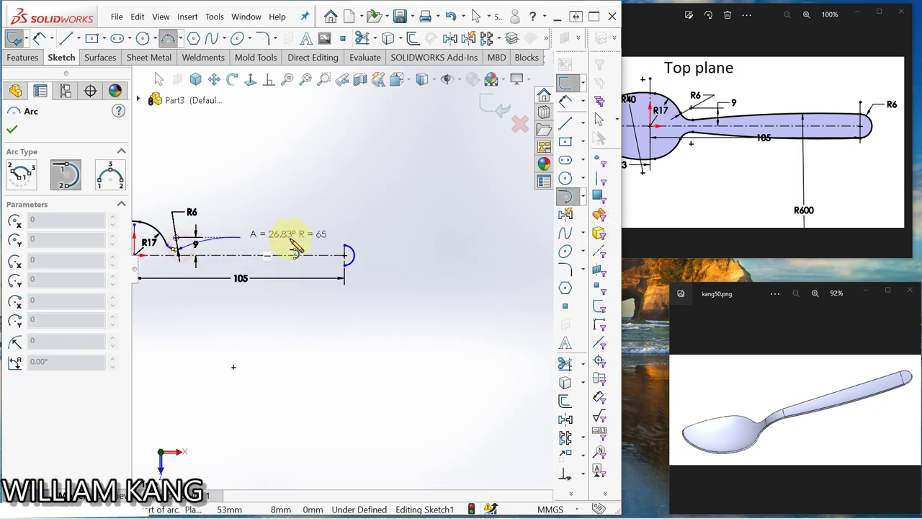
{"action": "left_click", "coordinate": [345, 247]}
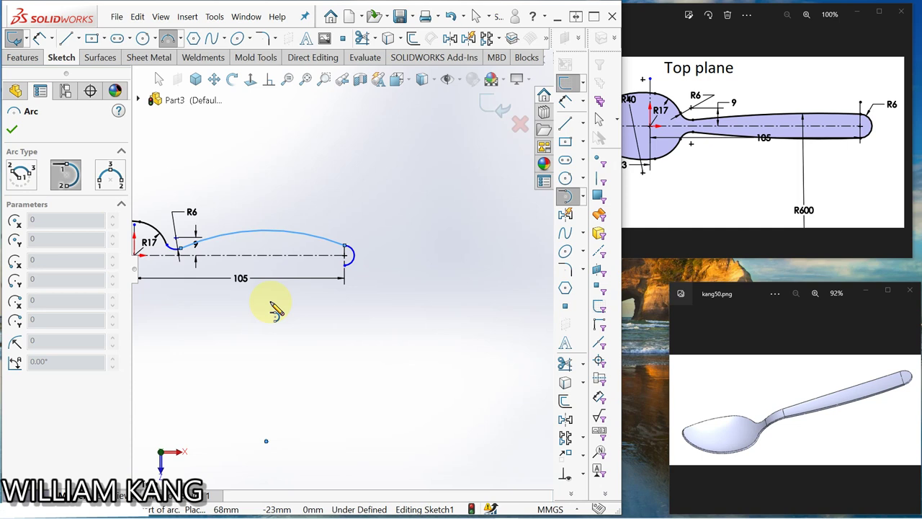
{"action": "key", "text": "Escape"}
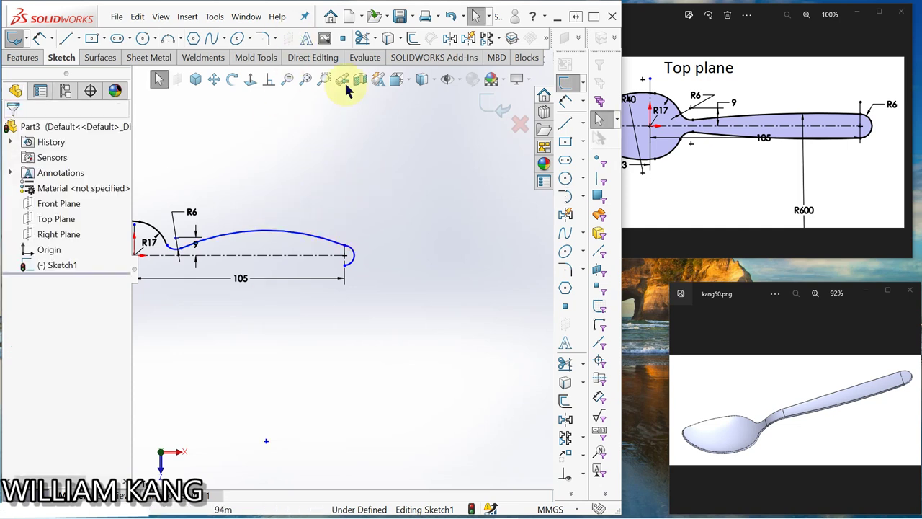
{"action": "left_click", "coordinate": [448, 21]}
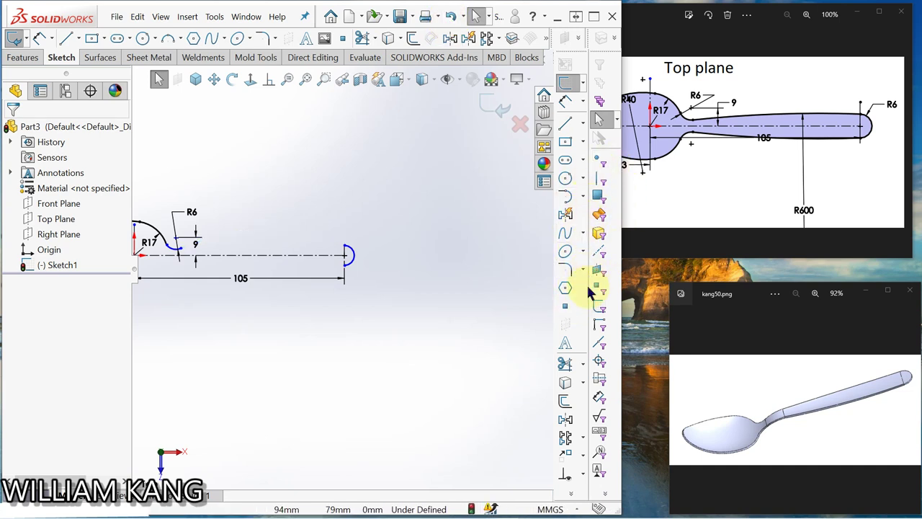
- Draw a shallow 3-point arc along the handle top from the R6 end to the end arc
{"action": "left_click", "coordinate": [582, 199]}
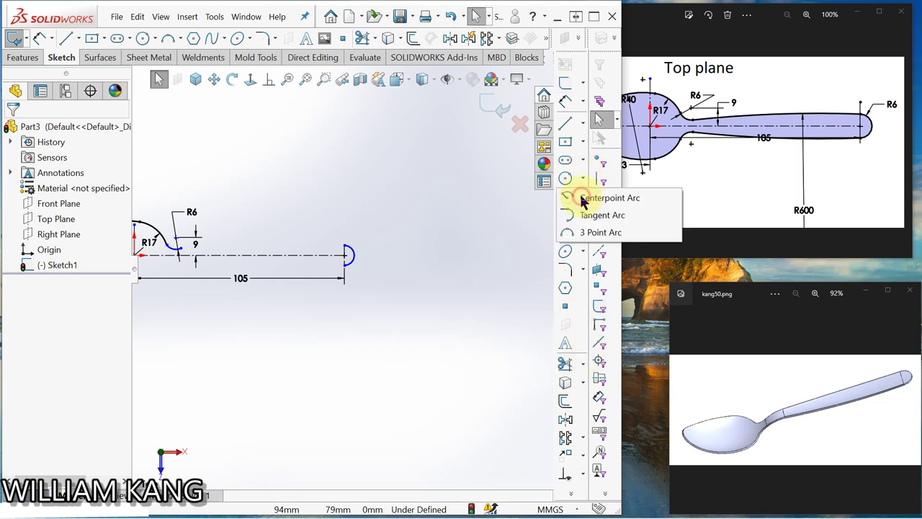
{"action": "left_click", "coordinate": [569, 234]}
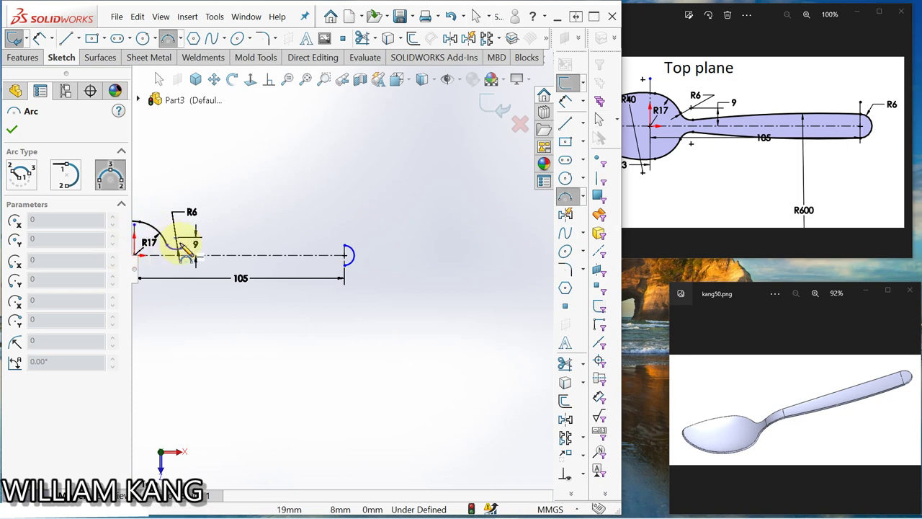
{"action": "left_click_drag", "start_coordinate": [181, 248], "coordinate": [343, 248]}
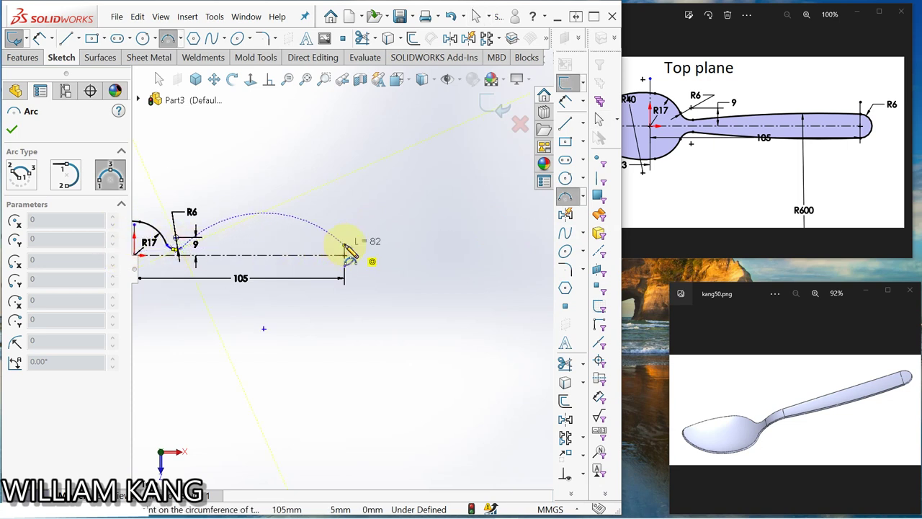
{"action": "left_click", "coordinate": [266, 238]}
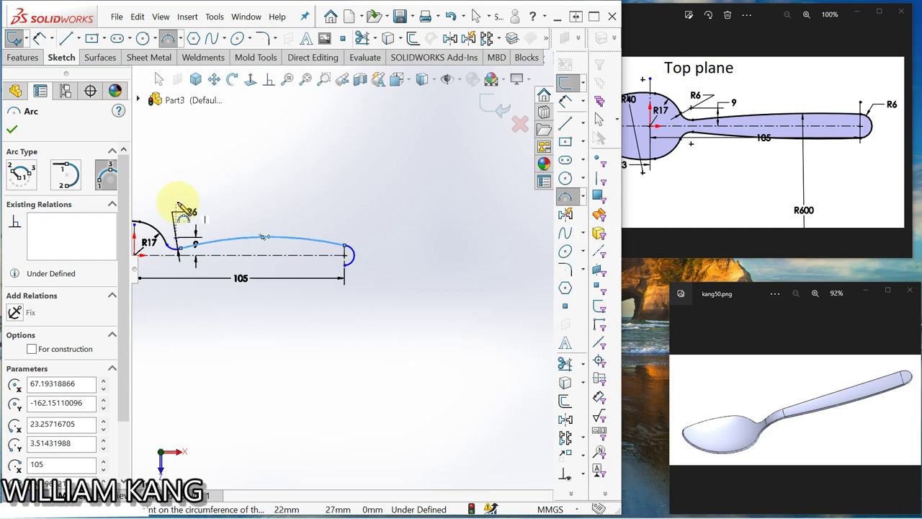
{"action": "key", "text": "Escape"}
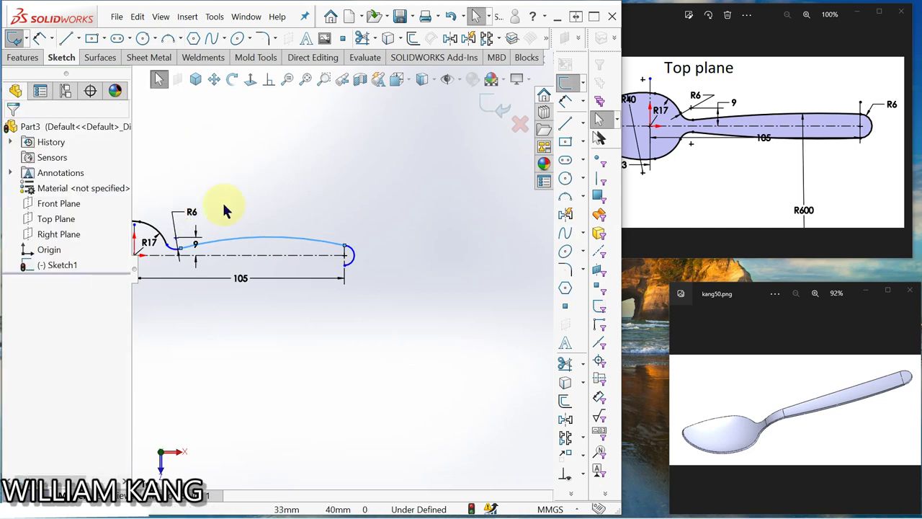
- Make the handle-top arc tangent at its joint with the R6 curve
{"action": "left_click", "coordinate": [291, 173]}
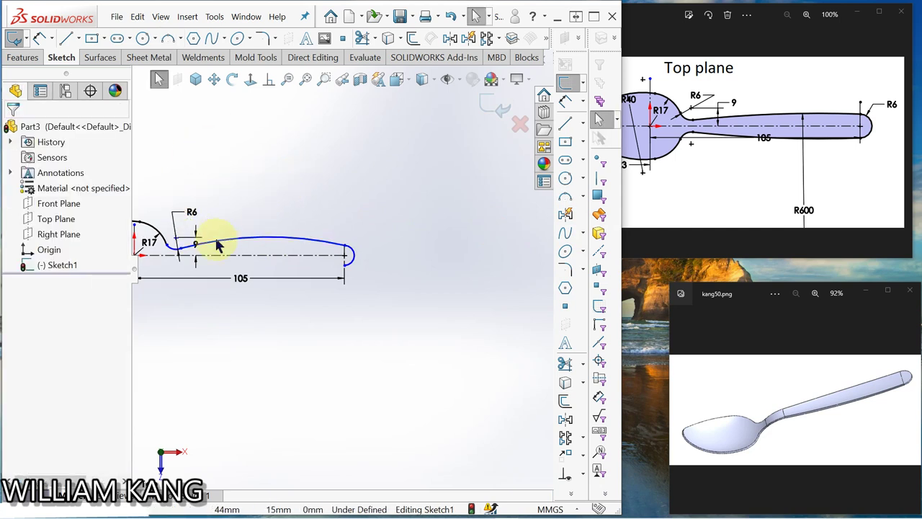
{"action": "left_click", "coordinate": [181, 251]}
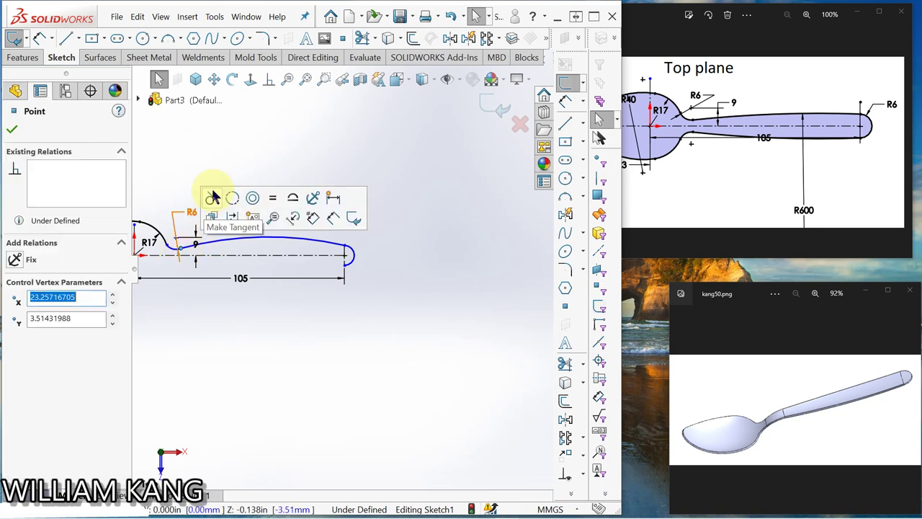
{"action": "left_click", "coordinate": [12, 129]}
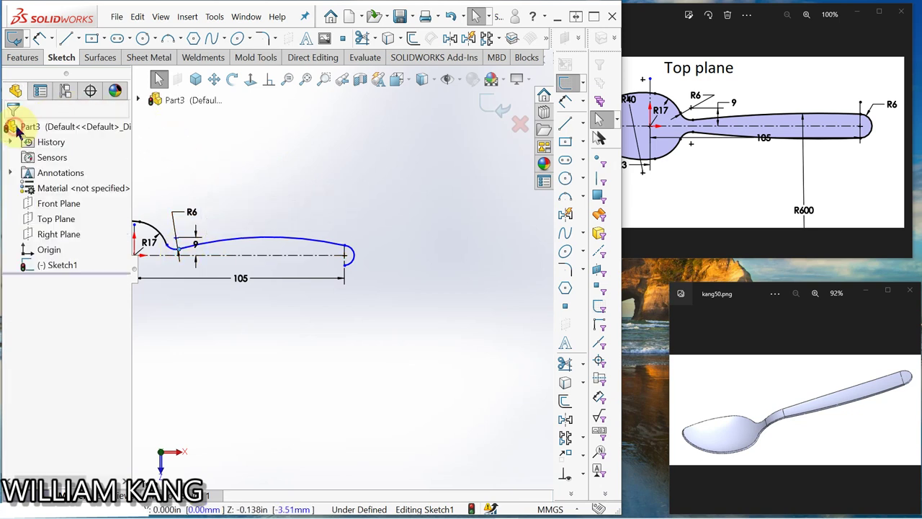
- Dimension the long handle-top arc with an R600 radius
{"action": "left_click", "coordinate": [566, 101]}
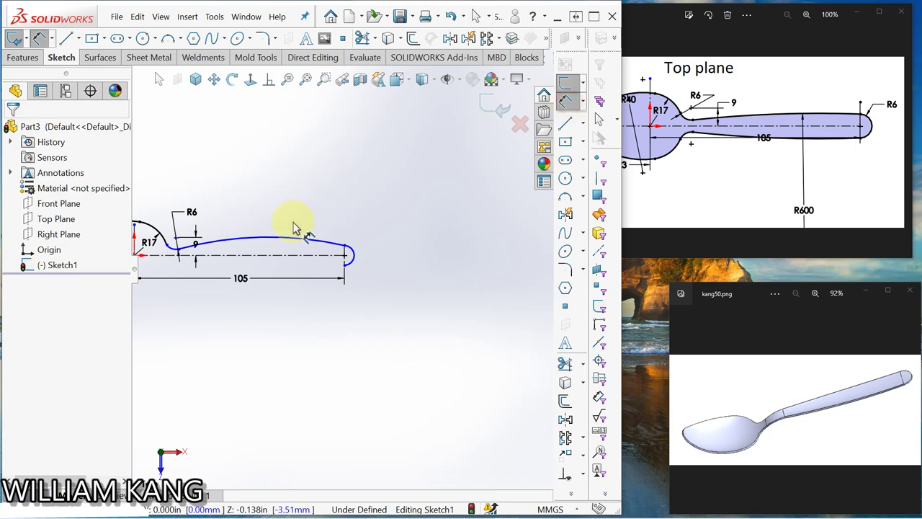
{"action": "left_click", "coordinate": [269, 242]}
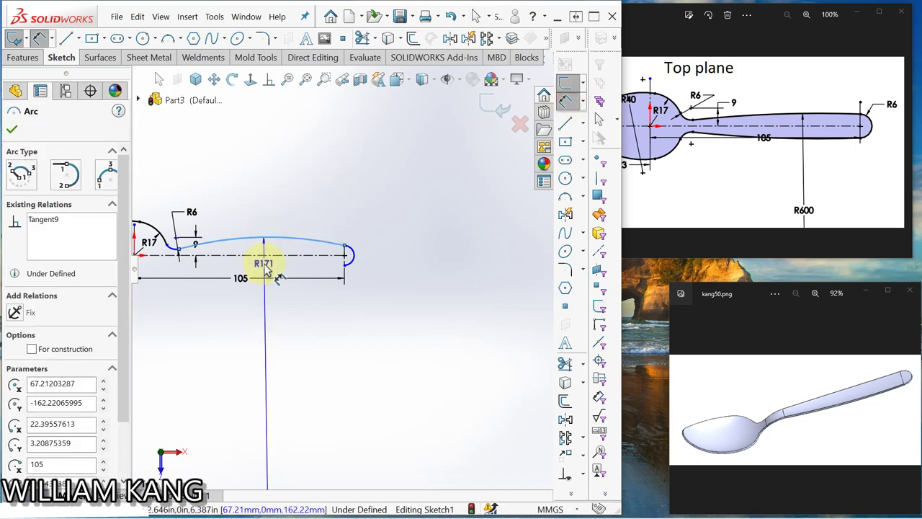
{"action": "left_click", "coordinate": [286, 260]}
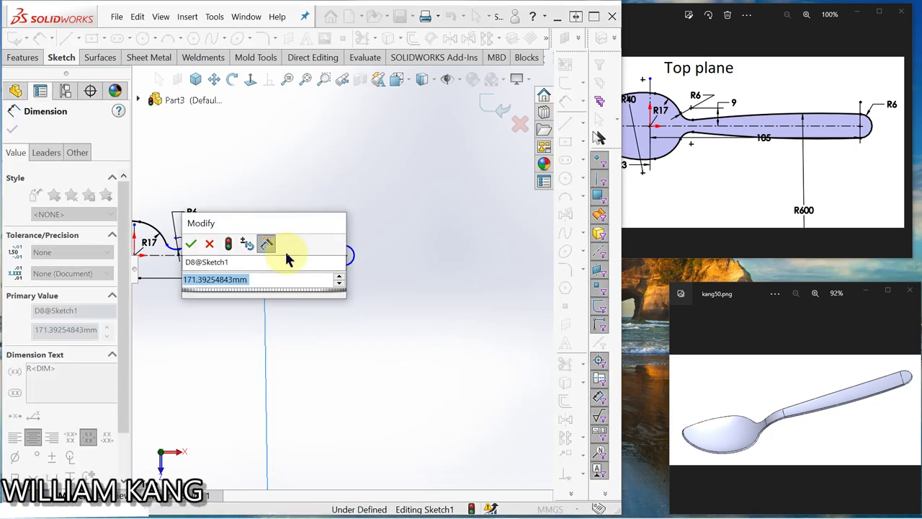
{"action": "type", "text": "600"}
{"action": "key", "text": "Return"}
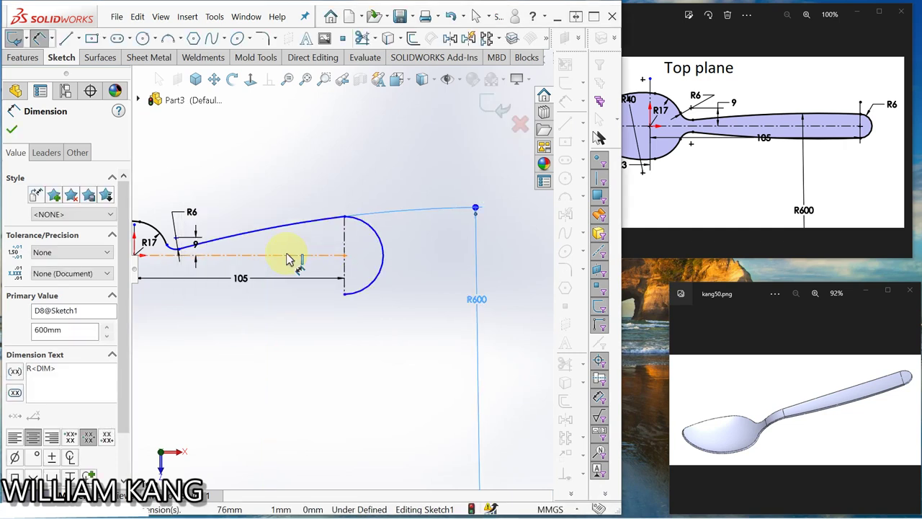
- Dimension the handle's rounded end arc to R6 and exit Smart Dimension
{"action": "scroll", "coordinate": [310, 294], "scroll_direction": "up", "scroll_amount": 1}
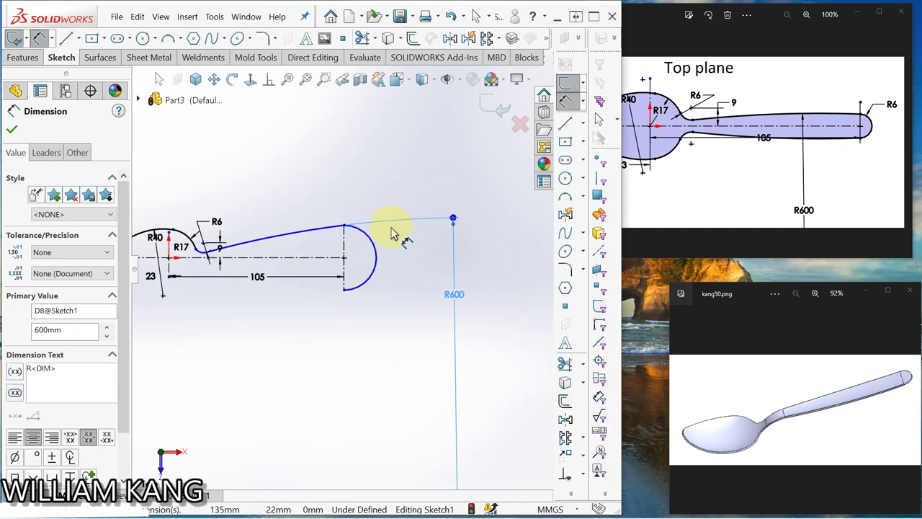
{"action": "left_click", "coordinate": [376, 252]}
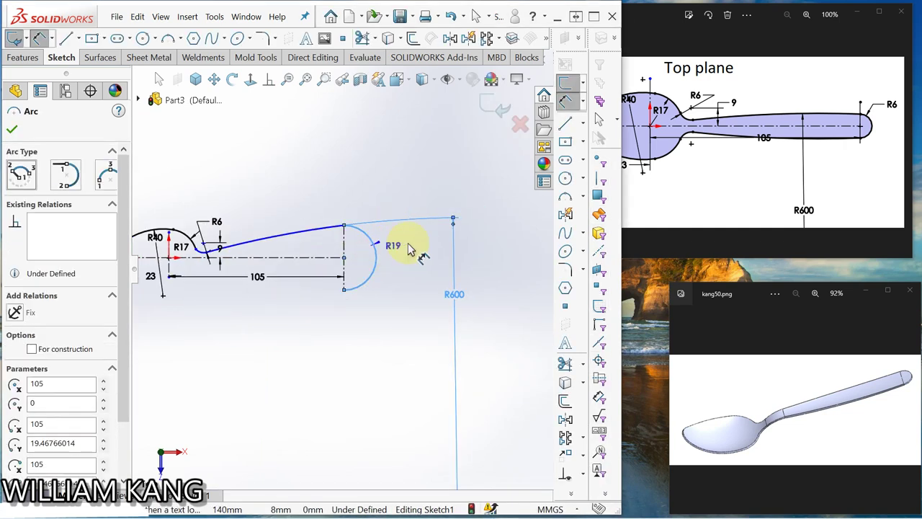
{"action": "left_click", "coordinate": [418, 234]}
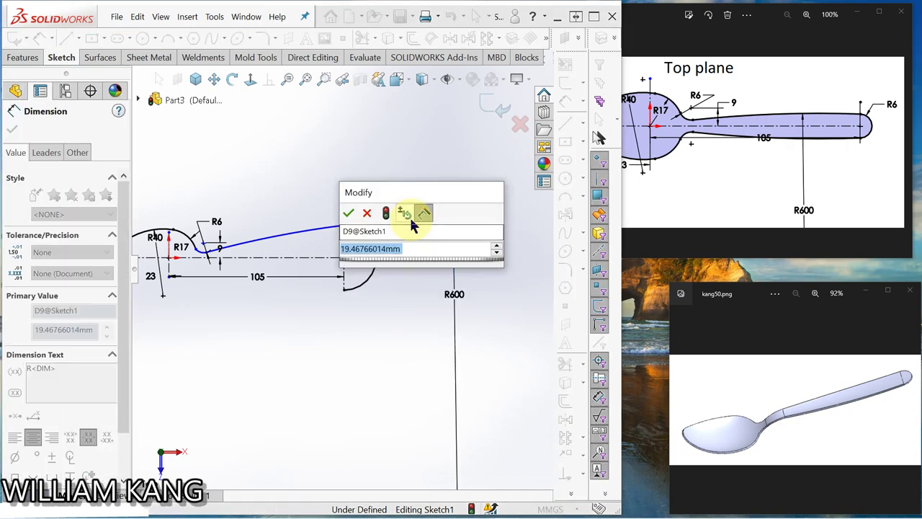
{"action": "type", "text": "6"}
{"action": "key", "text": "Return"}
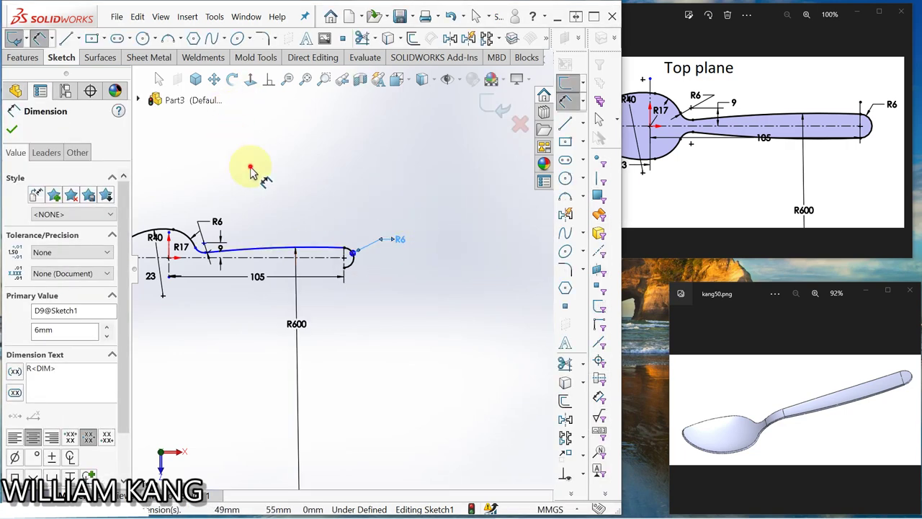
{"action": "key", "text": "Escape"}
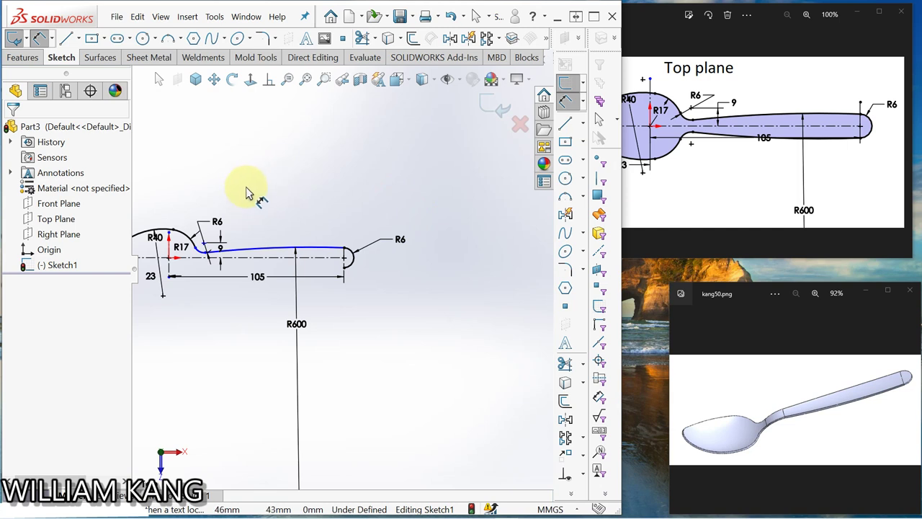
{"action": "key", "text": "Escape"}
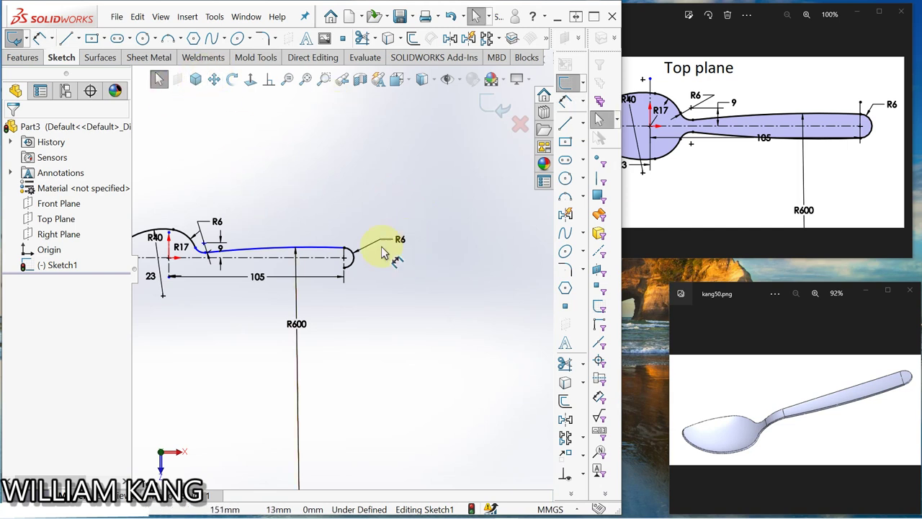
- Check that the handle's end point sits at X 105, Y 6, then clear the selection
{"action": "left_click", "coordinate": [344, 250]}
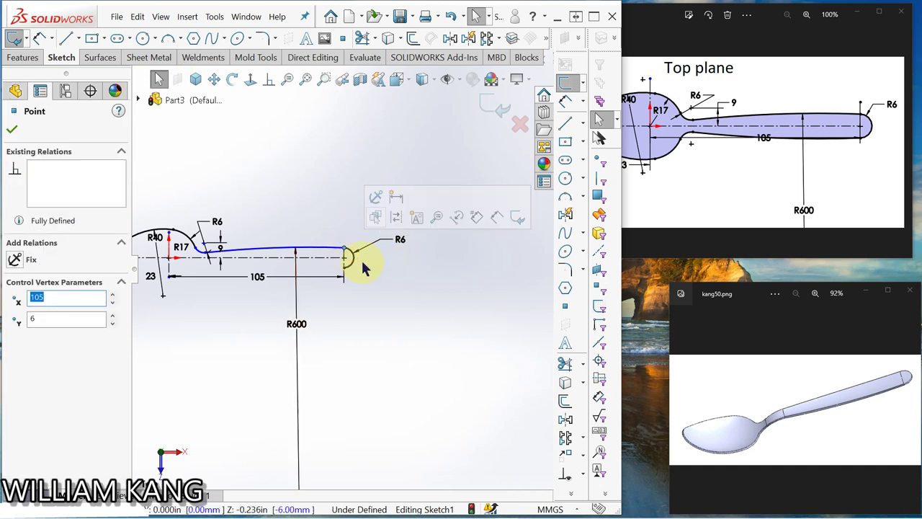
{"action": "left_click", "coordinate": [346, 253]}
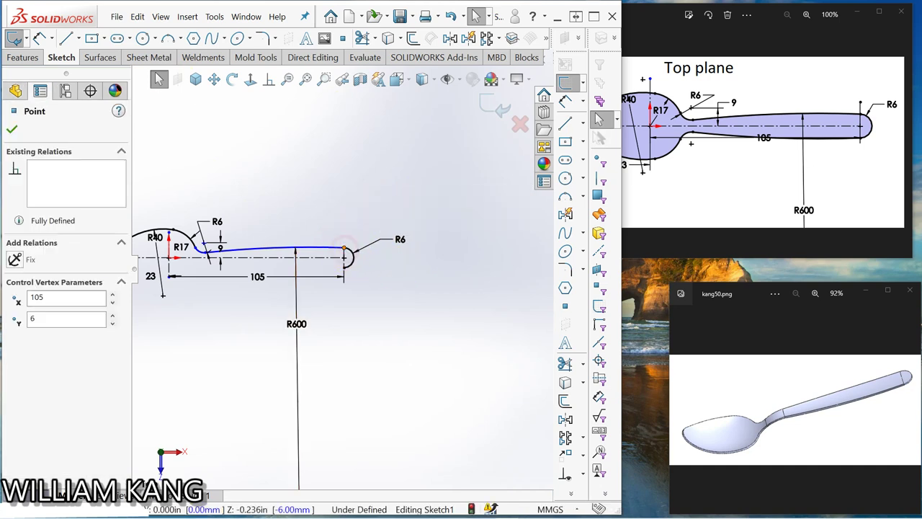
{"action": "left_click", "coordinate": [405, 256]}
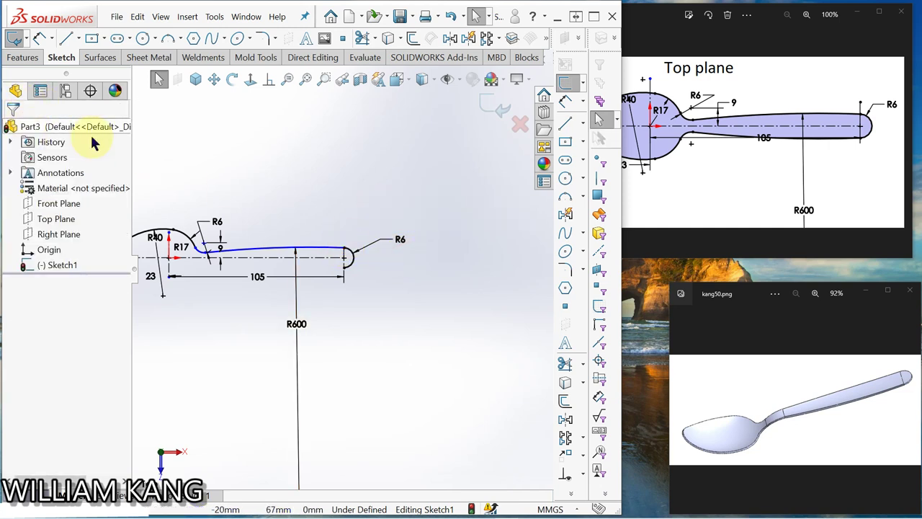
{"action": "scroll", "coordinate": [317, 198], "scroll_direction": "down", "scroll_amount": 3}
{"action": "scroll", "coordinate": [288, 260], "scroll_direction": "up", "scroll_amount": 1}
{"action": "scroll", "coordinate": [281, 260], "scroll_direction": "up", "scroll_amount": 2}
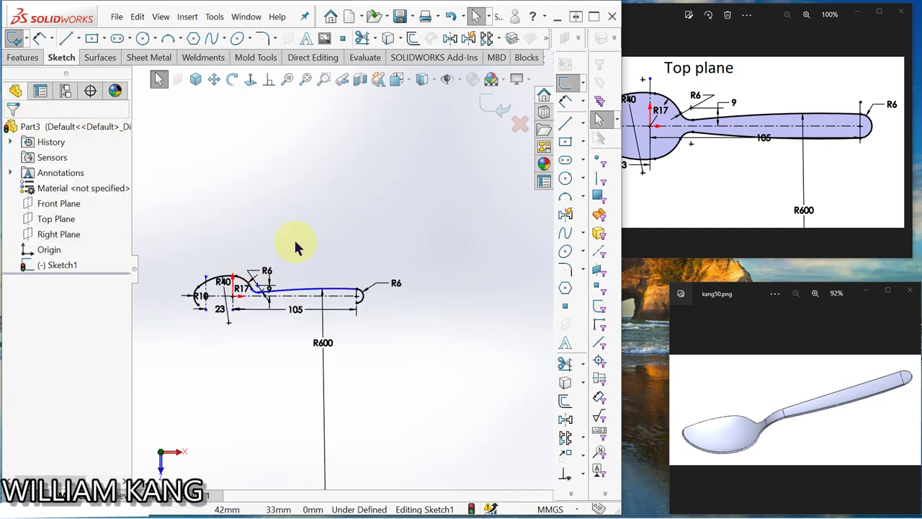
{"action": "scroll", "coordinate": [268, 264], "scroll_direction": "down", "scroll_amount": 2}
{"action": "scroll", "coordinate": [288, 281], "scroll_direction": "down", "scroll_amount": 2}
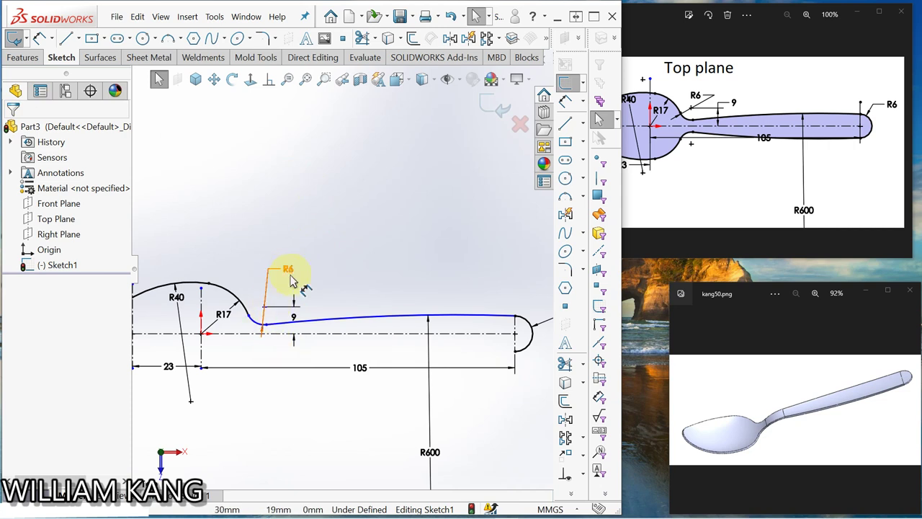
- Move the neck's R6 dimension label slightly down-right and recheck the handle end point
{"action": "left_click_drag", "start_coordinate": [288, 269], "coordinate": [302, 283]}
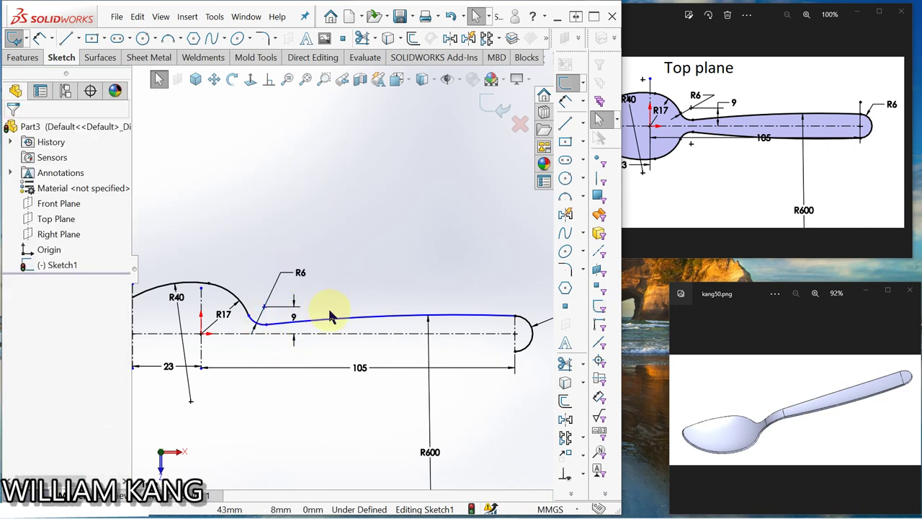
{"action": "scroll", "coordinate": [329, 309], "scroll_direction": "up", "scroll_amount": 2}
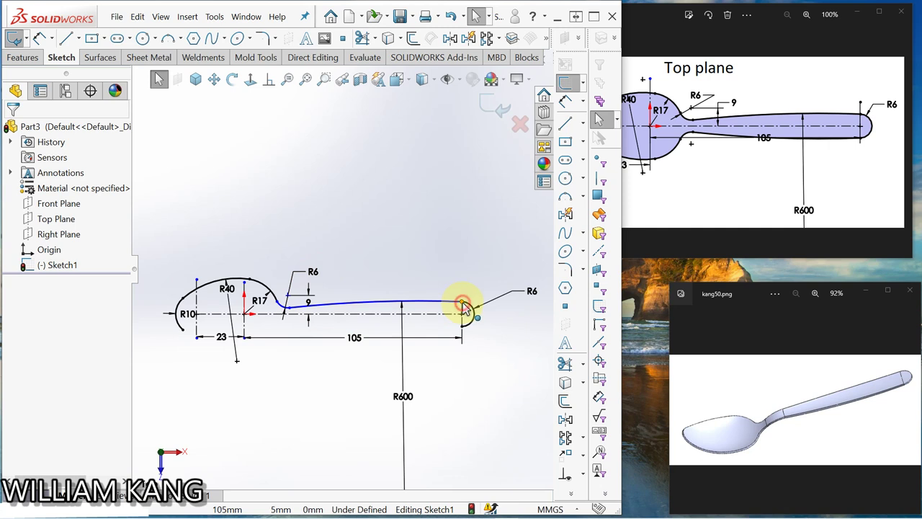
{"action": "left_click", "coordinate": [464, 305]}
{"action": "left_click", "coordinate": [360, 232]}
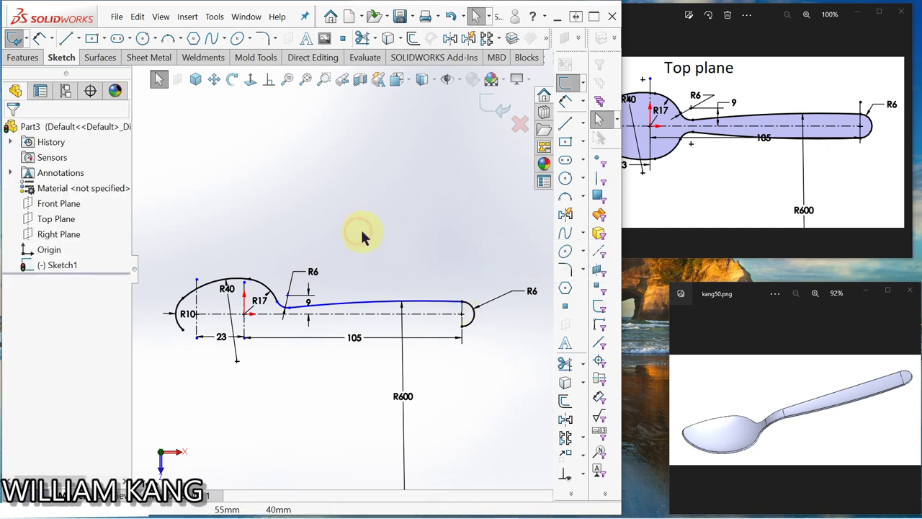
{"action": "scroll", "coordinate": [459, 307], "scroll_direction": "down", "scroll_amount": 2}
- Delete the conflicting arc Tangent relation that over-defined the sketch
{"action": "scroll", "coordinate": [461, 306], "scroll_direction": "down", "scroll_amount": 5}
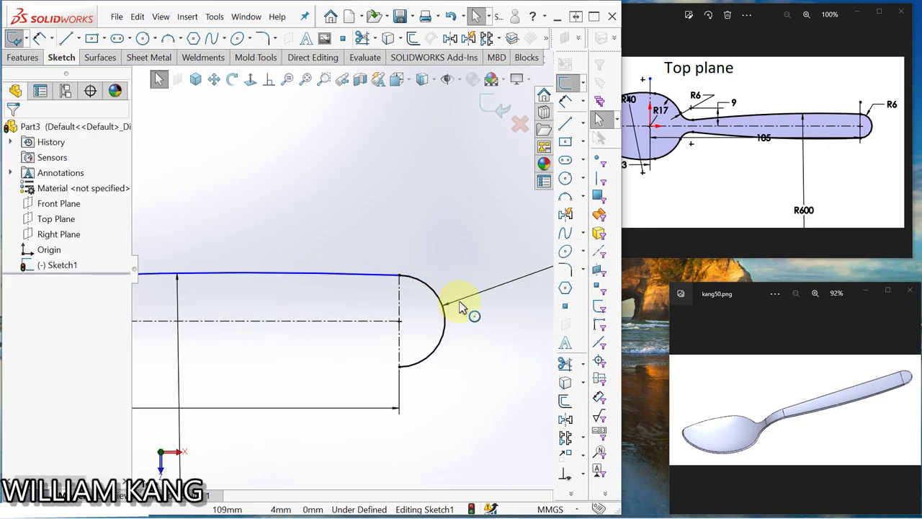
{"action": "scroll", "coordinate": [450, 314], "scroll_direction": "up", "scroll_amount": 3}
{"action": "scroll", "coordinate": [448, 321], "scroll_direction": "up", "scroll_amount": 2}
{"action": "scroll", "coordinate": [446, 321], "scroll_direction": "up", "scroll_amount": 2}
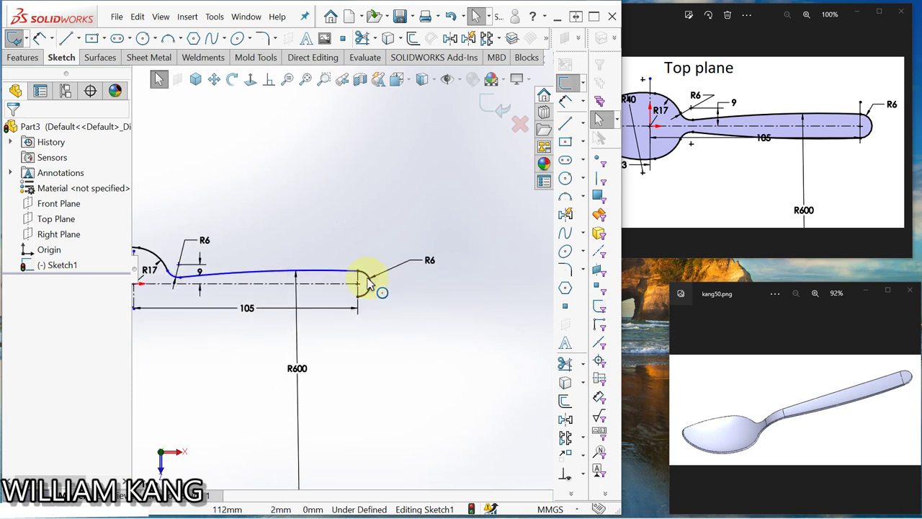
{"action": "left_click", "coordinate": [347, 277]}
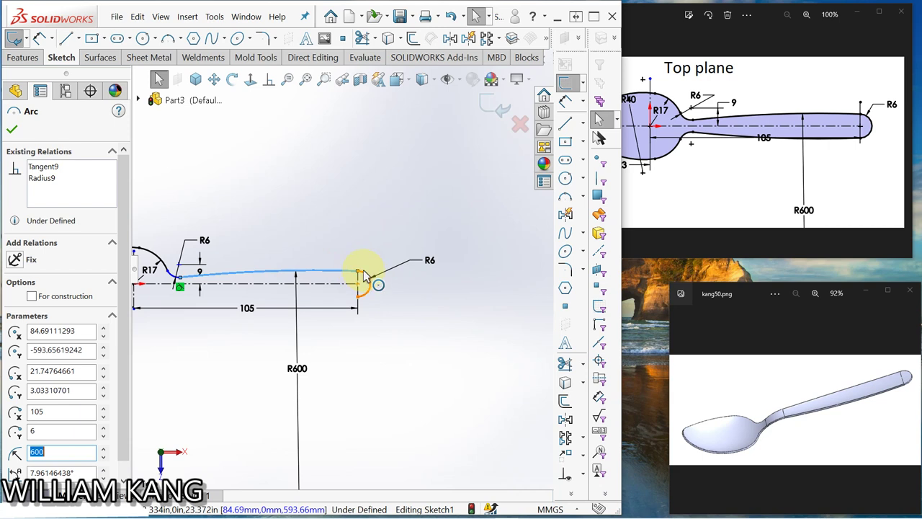
{"action": "left_click", "coordinate": [364, 277], "text": "ctrl"}
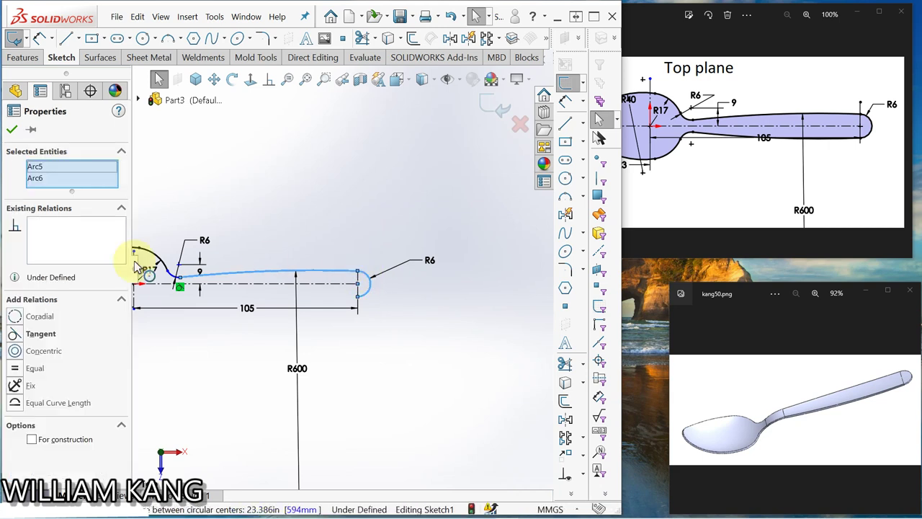
{"action": "left_click", "coordinate": [15, 335]}
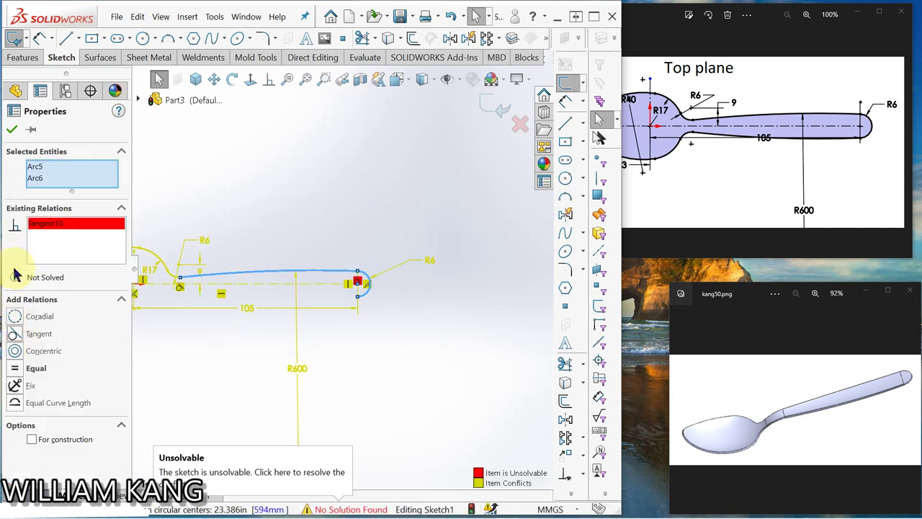
{"action": "right_click", "coordinate": [83, 226]}
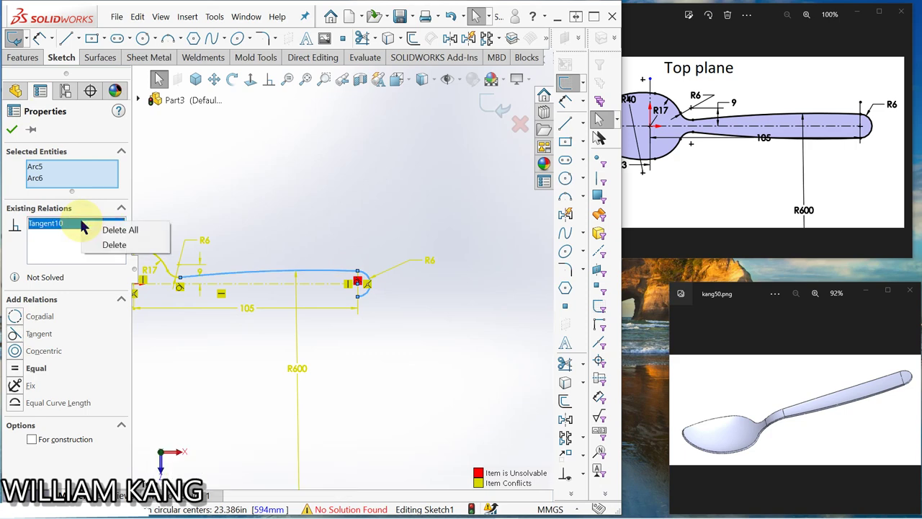
{"action": "left_click", "coordinate": [115, 243]}
{"action": "left_click", "coordinate": [180, 209]}
- Make the spline tangent to the R17 arc at their junction, fully defining the sketch
{"action": "scroll", "coordinate": [195, 205], "scroll_direction": "up", "scroll_amount": 3}
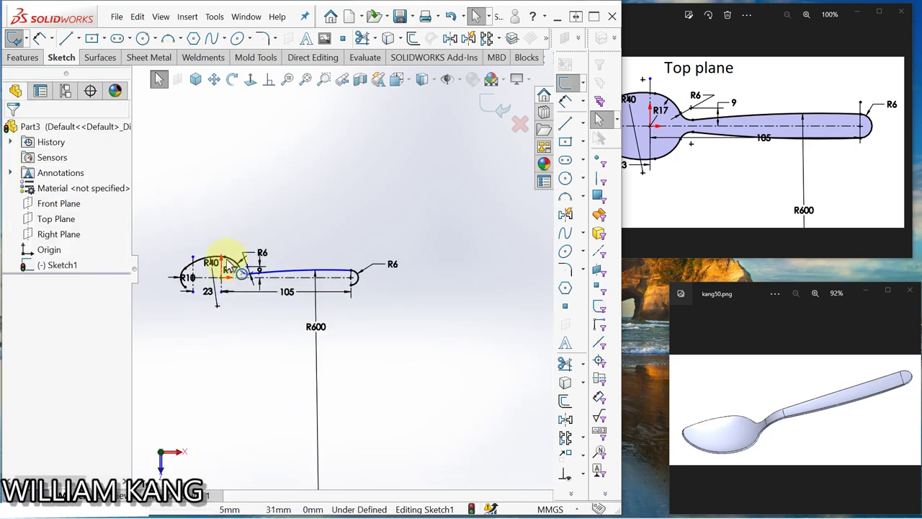
{"action": "scroll", "coordinate": [222, 264], "scroll_direction": "down", "scroll_amount": 3}
{"action": "scroll", "coordinate": [252, 259], "scroll_direction": "down", "scroll_amount": 3}
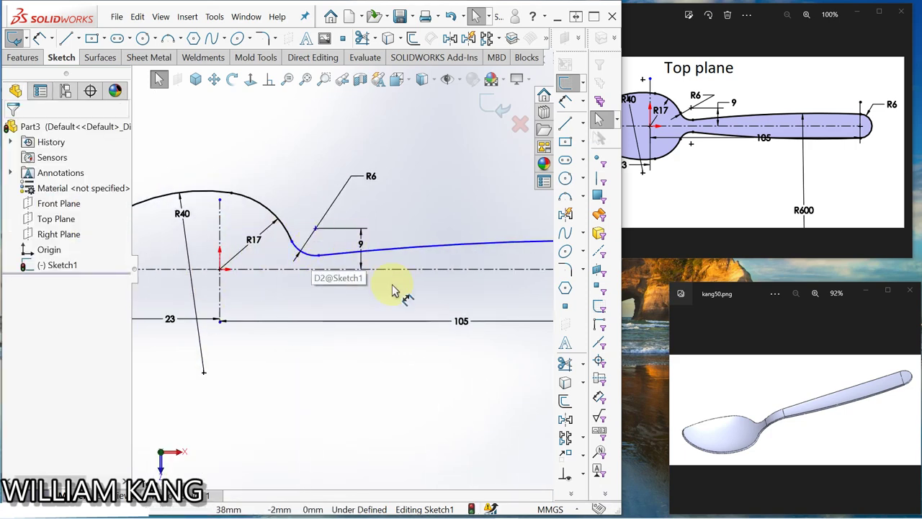
{"action": "left_click", "coordinate": [320, 257]}
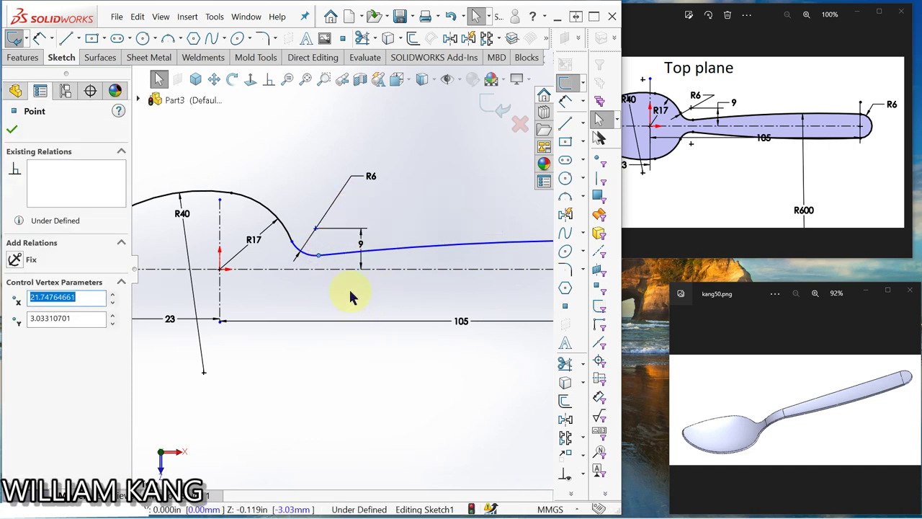
{"action": "left_click", "coordinate": [319, 257]}
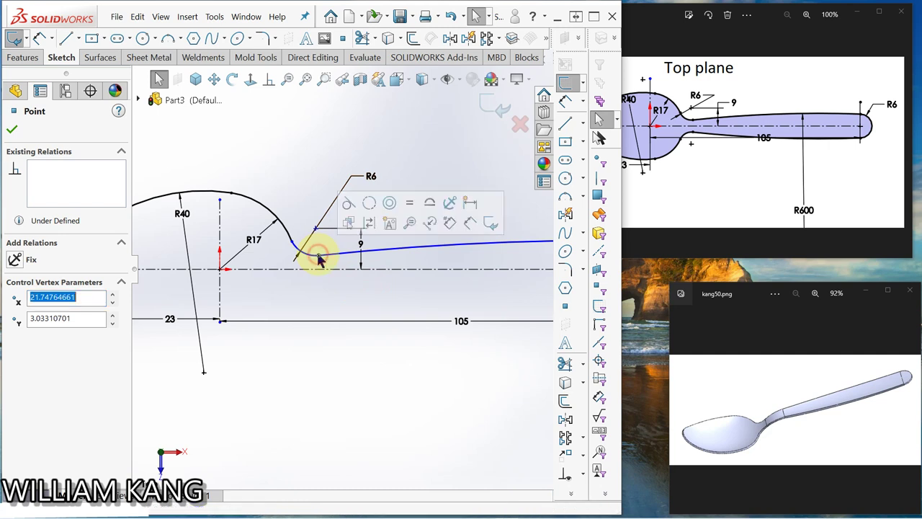
{"action": "left_click", "coordinate": [348, 207]}
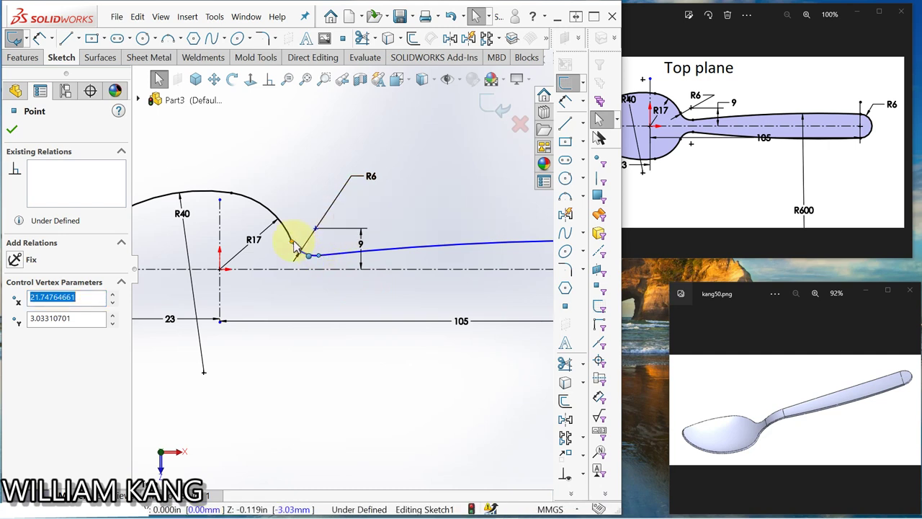
{"action": "left_click", "coordinate": [293, 245]}
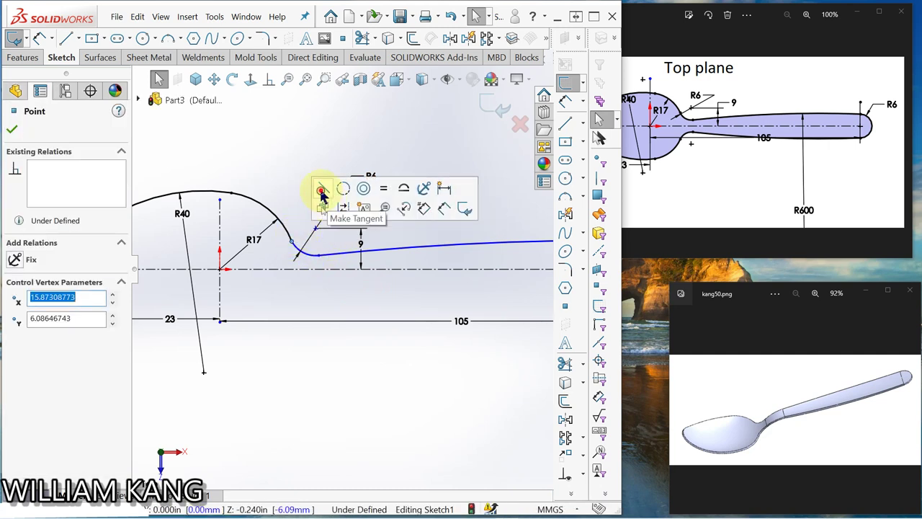
{"action": "left_click", "coordinate": [319, 193]}
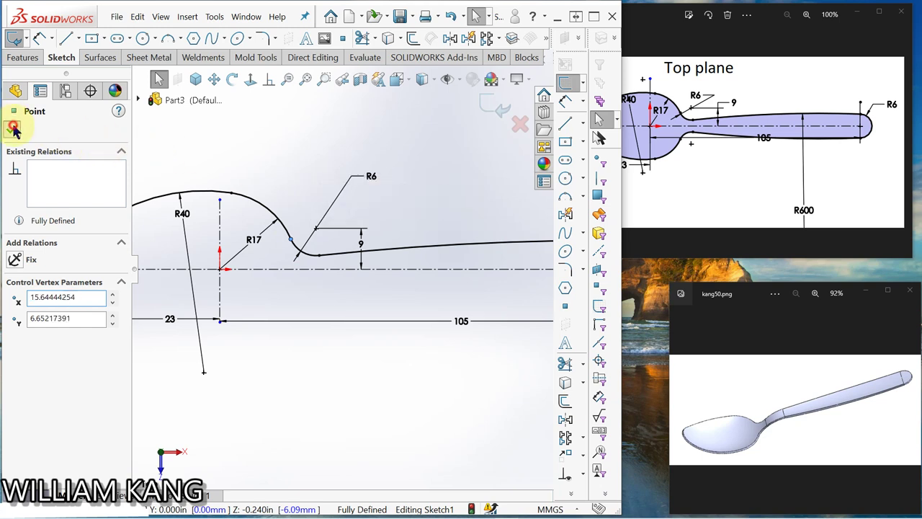
{"action": "left_click", "coordinate": [12, 129]}
{"action": "scroll", "coordinate": [423, 290], "scroll_direction": "up", "scroll_amount": 3}
{"action": "scroll", "coordinate": [447, 299], "scroll_direction": "up", "scroll_amount": 2}
{"action": "scroll", "coordinate": [377, 305], "scroll_direction": "down", "scroll_amount": 1}
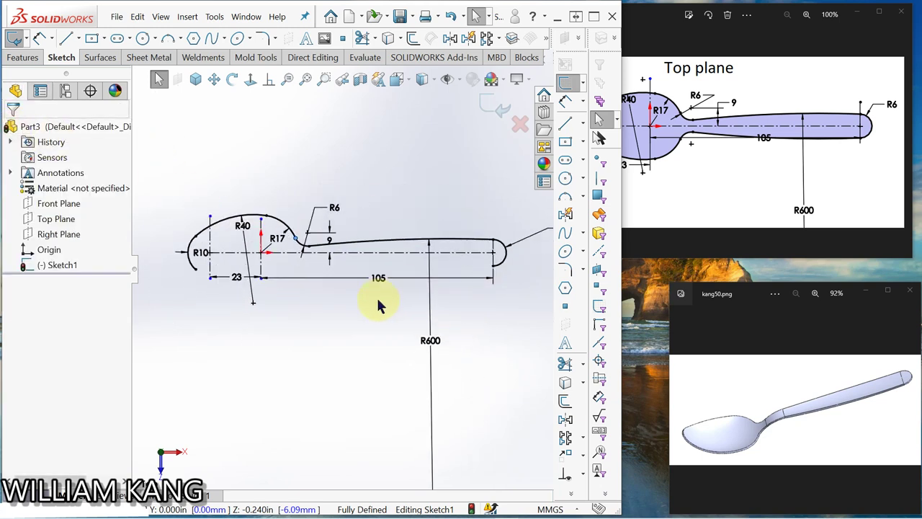
{"action": "scroll", "coordinate": [437, 333], "scroll_direction": "up", "scroll_amount": 1}
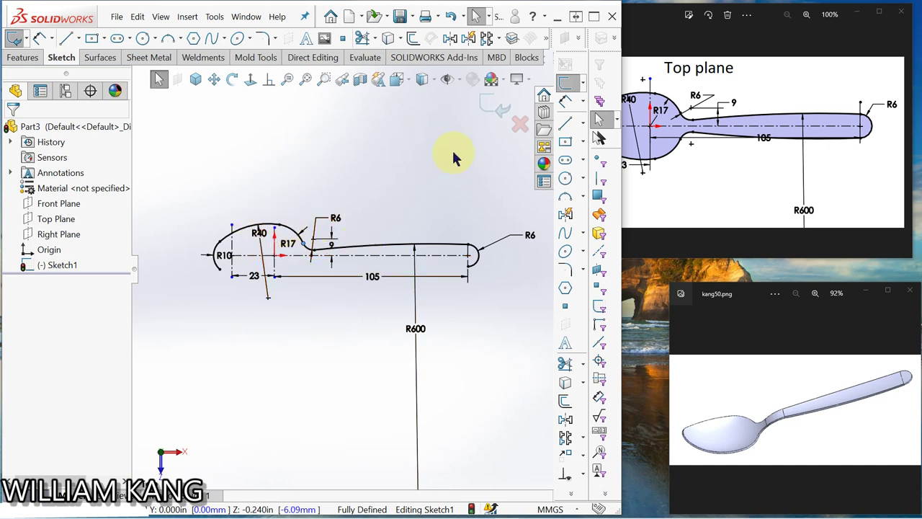
- Mirror the bowl, R17, R6 and long handle arcs about the horizontal centreline Line1
{"action": "left_click", "coordinate": [567, 421]}
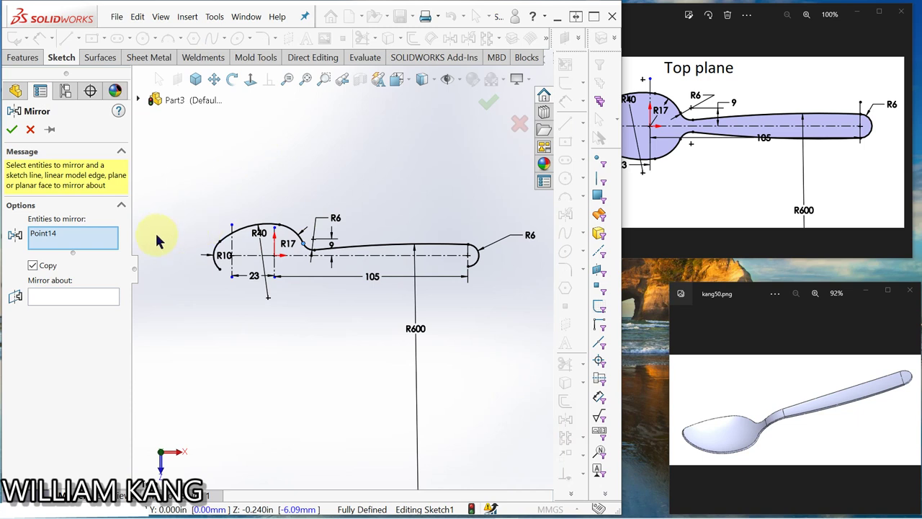
{"action": "right_click", "coordinate": [85, 240]}
{"action": "left_click", "coordinate": [117, 245]}
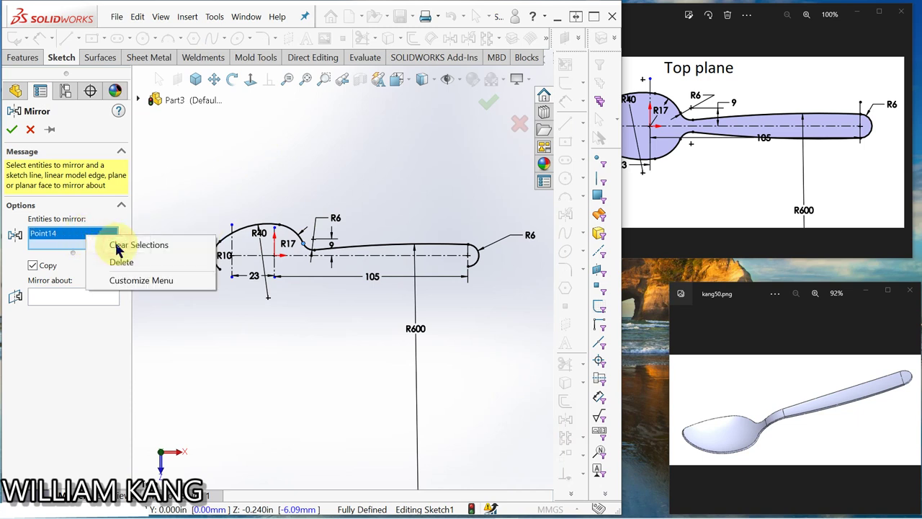
{"action": "left_click", "coordinate": [128, 244]}
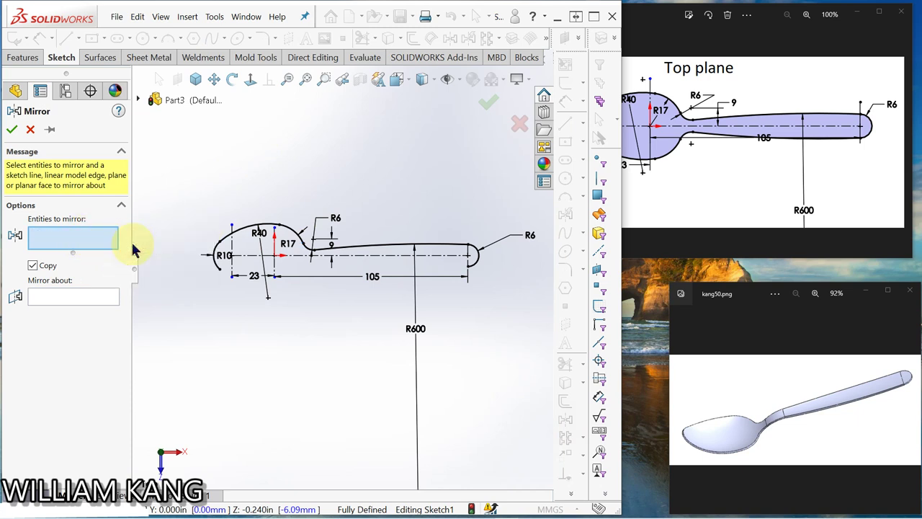
{"action": "left_click", "coordinate": [226, 236]}
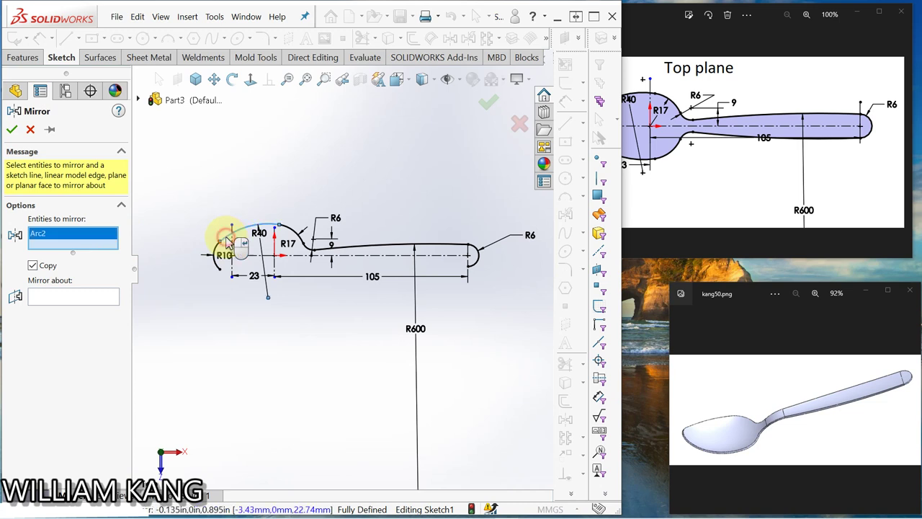
{"action": "left_click", "coordinate": [294, 238]}
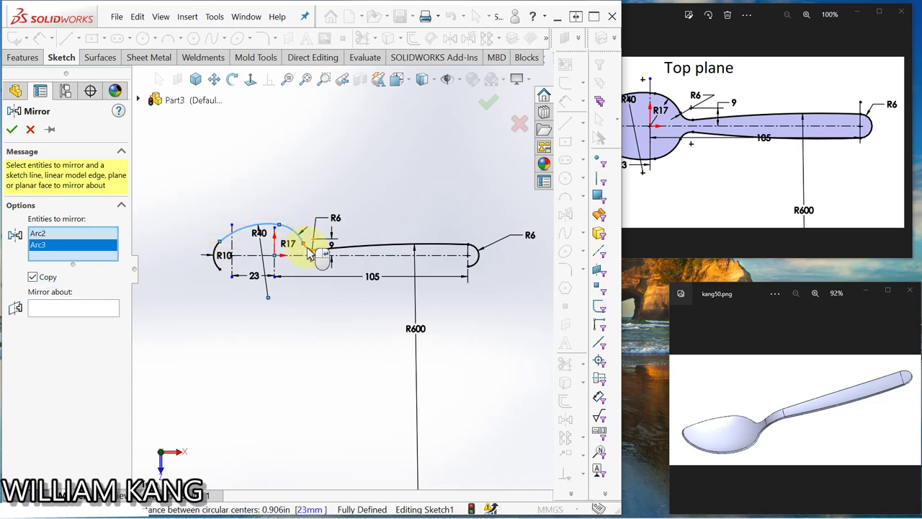
{"action": "left_click", "coordinate": [309, 249]}
{"action": "left_click", "coordinate": [339, 249]}
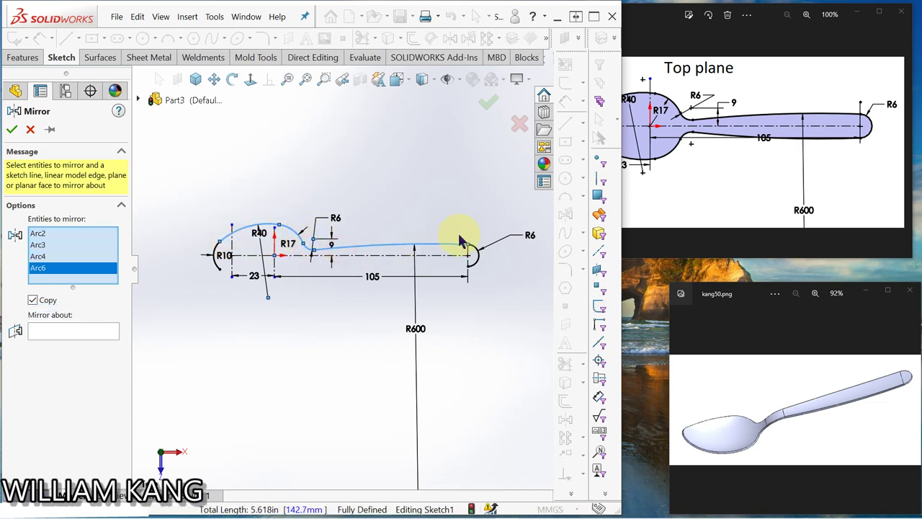
{"action": "left_click", "coordinate": [70, 333]}
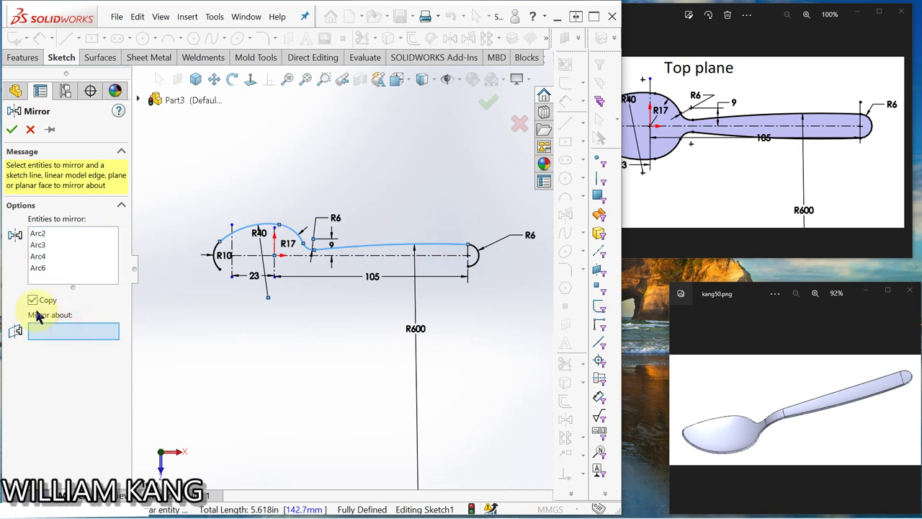
{"action": "left_click", "coordinate": [377, 258]}
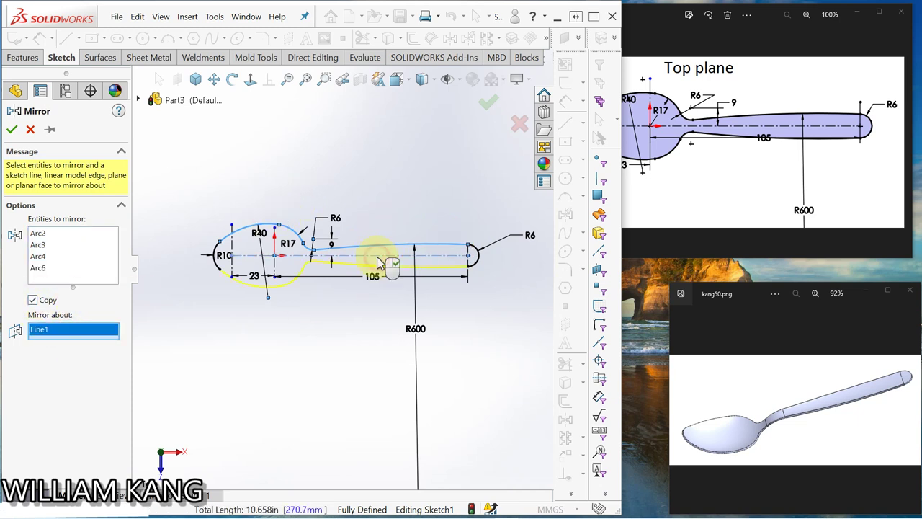
{"action": "left_click", "coordinate": [11, 132]}
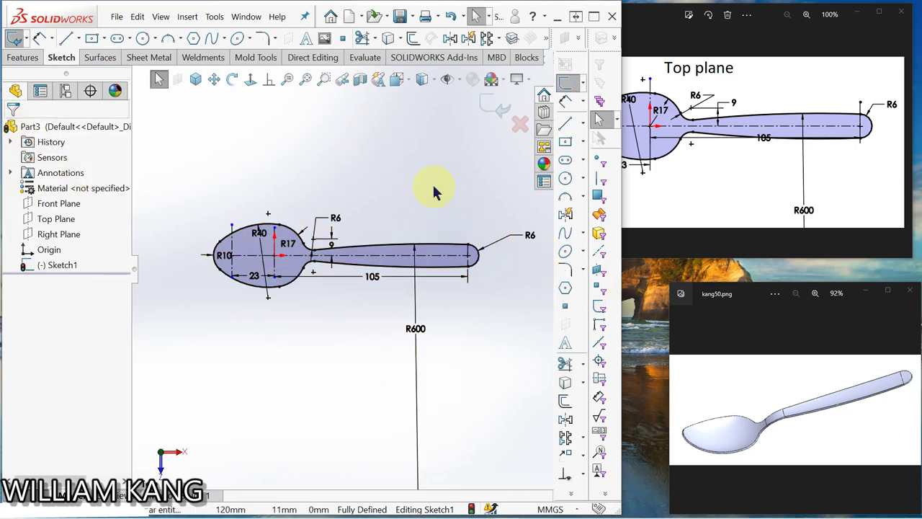
- Exit Sketch1, show the Front plane reference image, and start Sketch2 on the Front Plane
{"action": "left_click", "coordinate": [499, 113]}
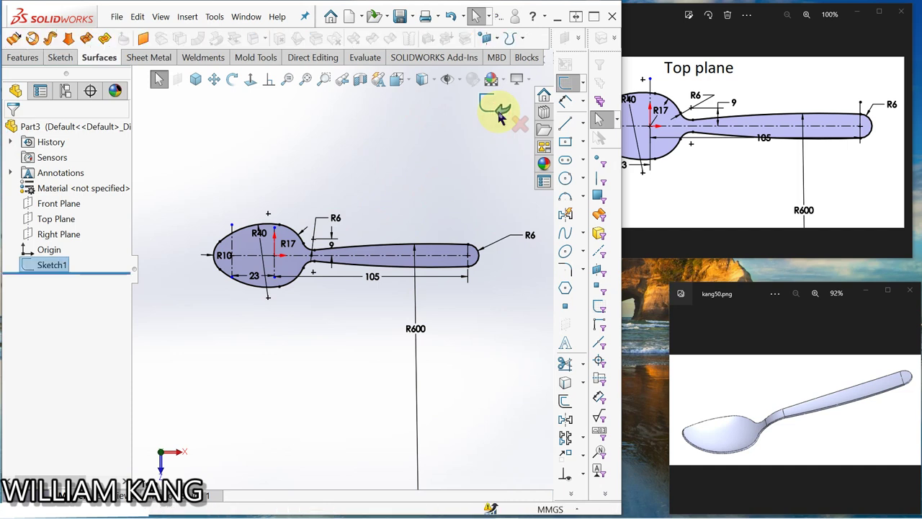
{"action": "left_click", "coordinate": [334, 171]}
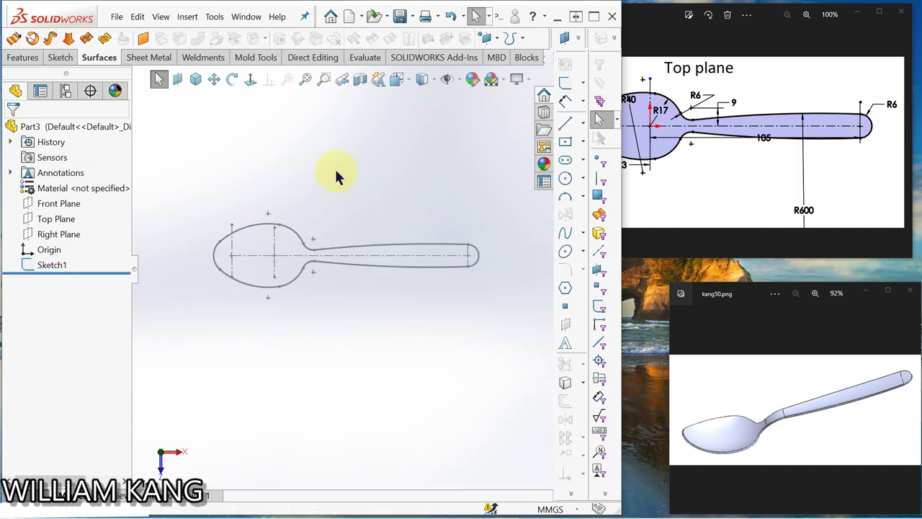
{"action": "left_click", "coordinate": [902, 142]}
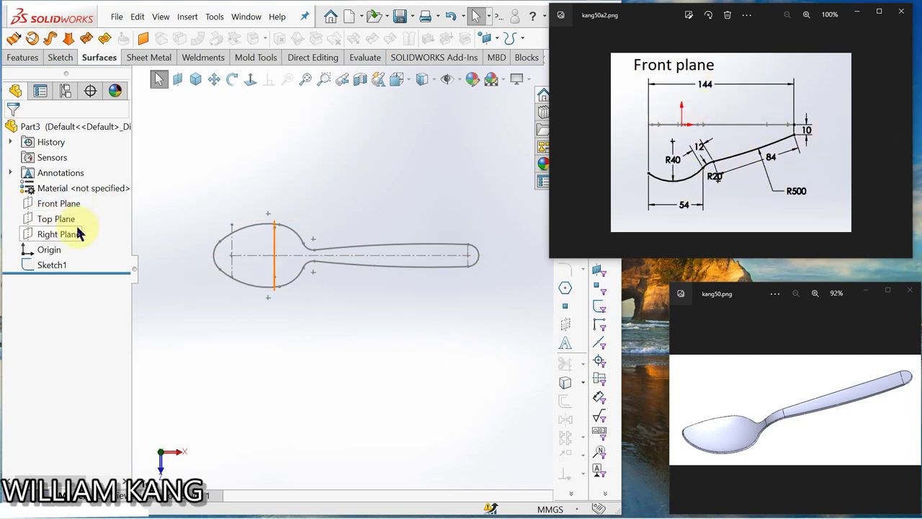
{"action": "left_click", "coordinate": [57, 204]}
{"action": "left_click", "coordinate": [62, 188]}
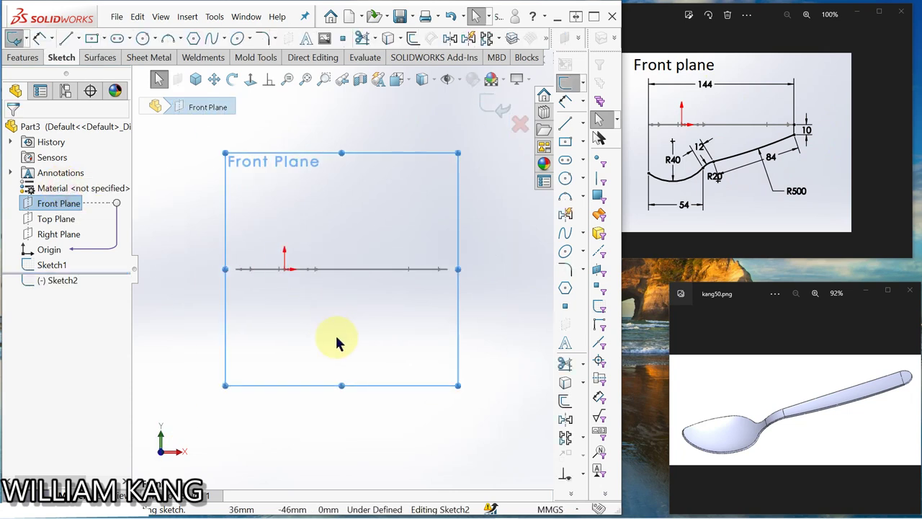
{"action": "left_click", "coordinate": [338, 343]}
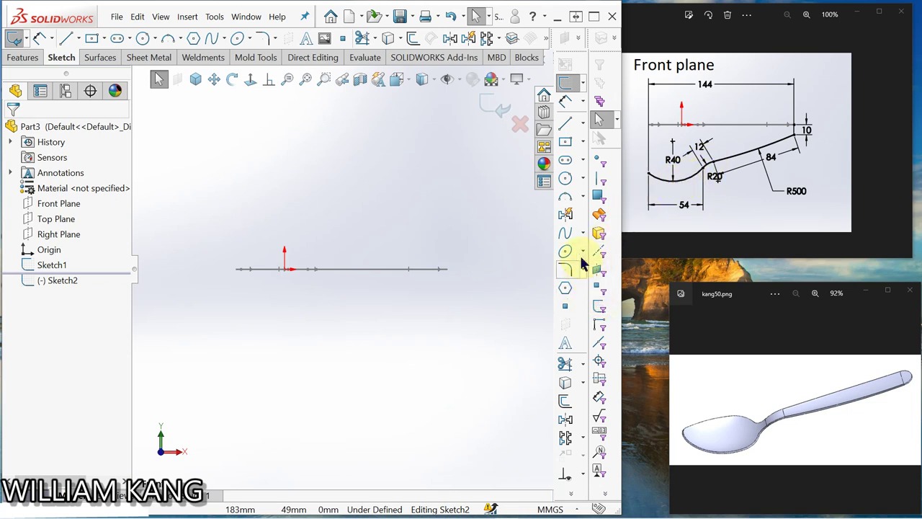
- Draw the three-point bowl arc of the side profile
{"action": "left_click", "coordinate": [566, 199]}
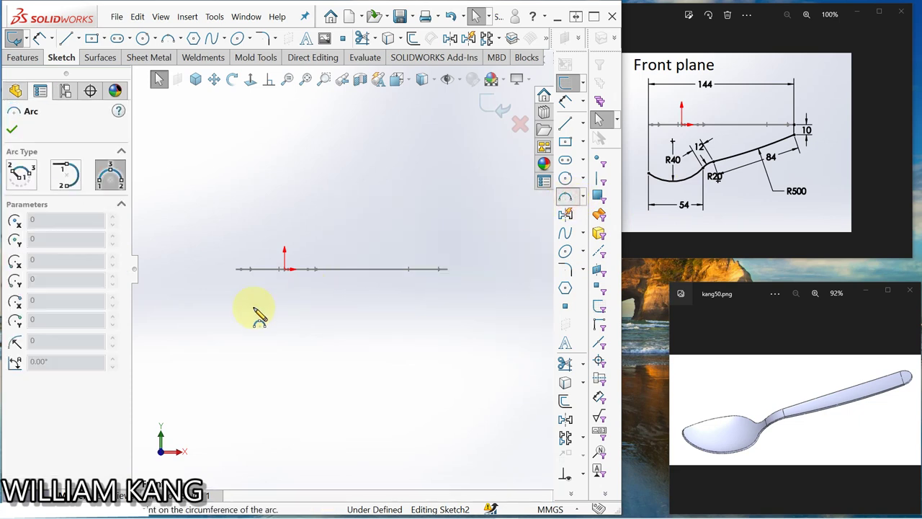
{"action": "left_click", "coordinate": [236, 320]}
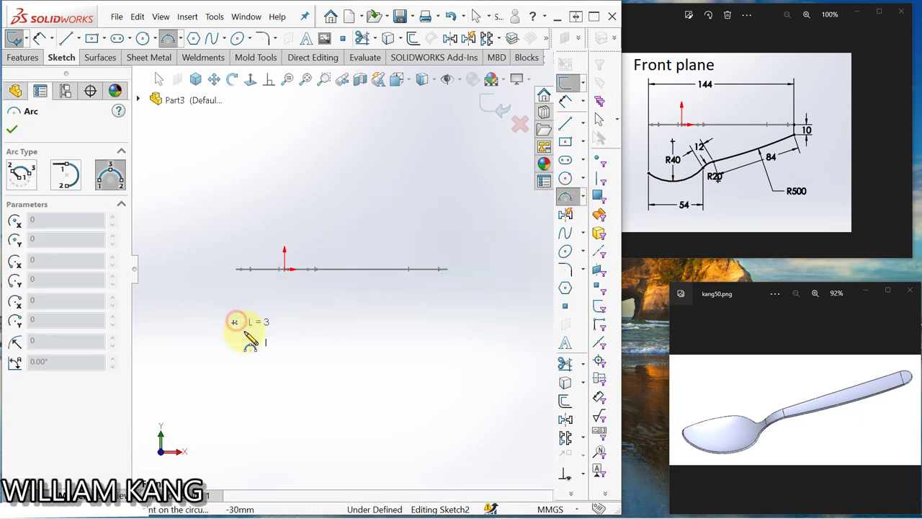
{"action": "left_click", "coordinate": [305, 330]}
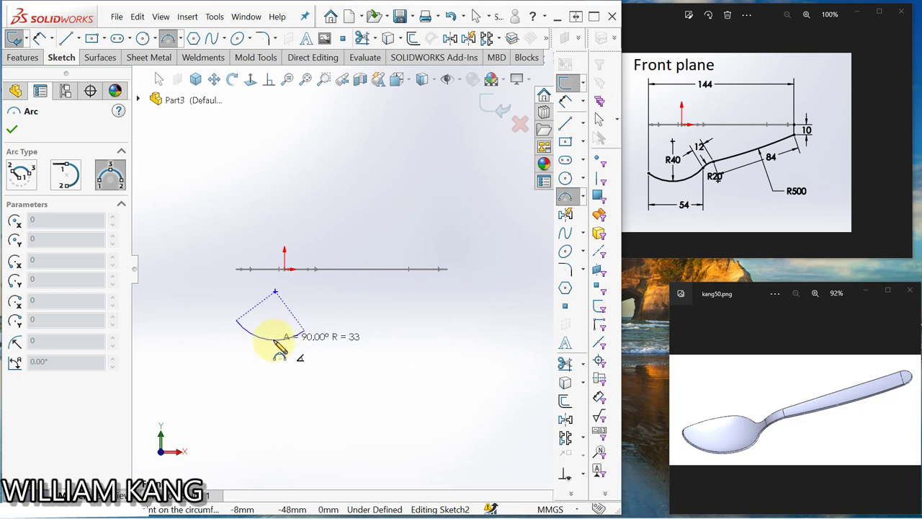
{"action": "left_click", "coordinate": [276, 342]}
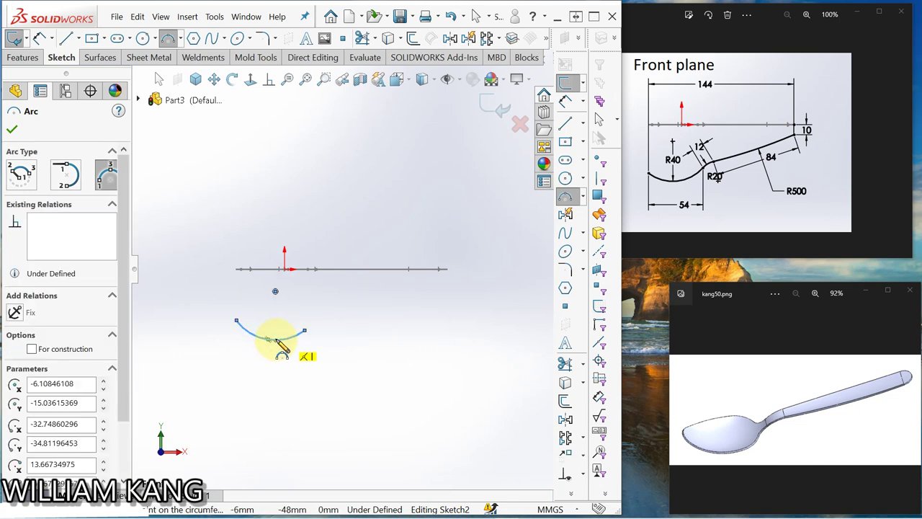
{"action": "key", "text": "Escape"}
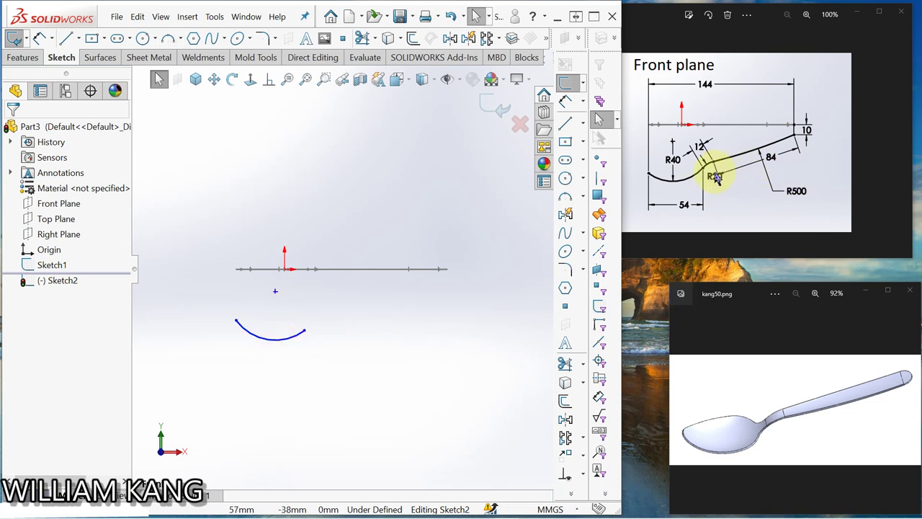
- Add a small arc from the bowl arc's end and make the two arcs tangent
{"action": "left_click", "coordinate": [566, 197]}
{"action": "left_click", "coordinate": [303, 329]}
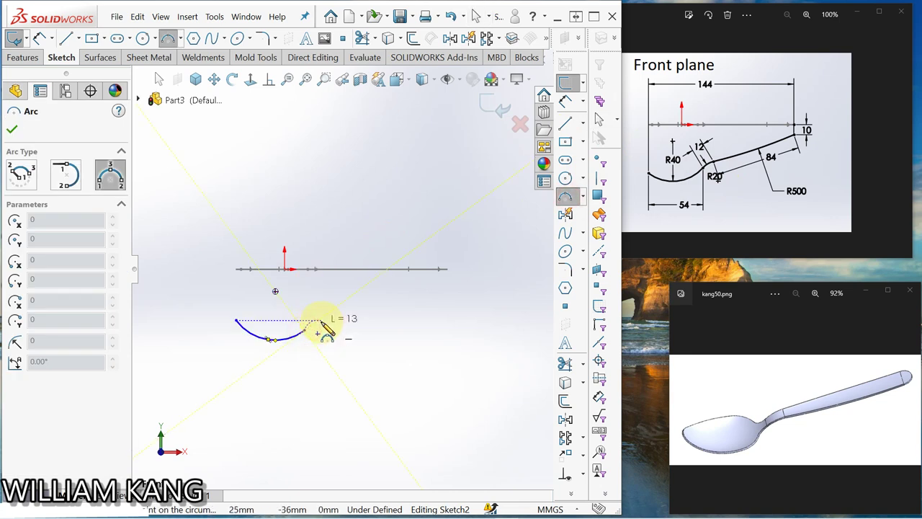
{"action": "left_click", "coordinate": [328, 320]}
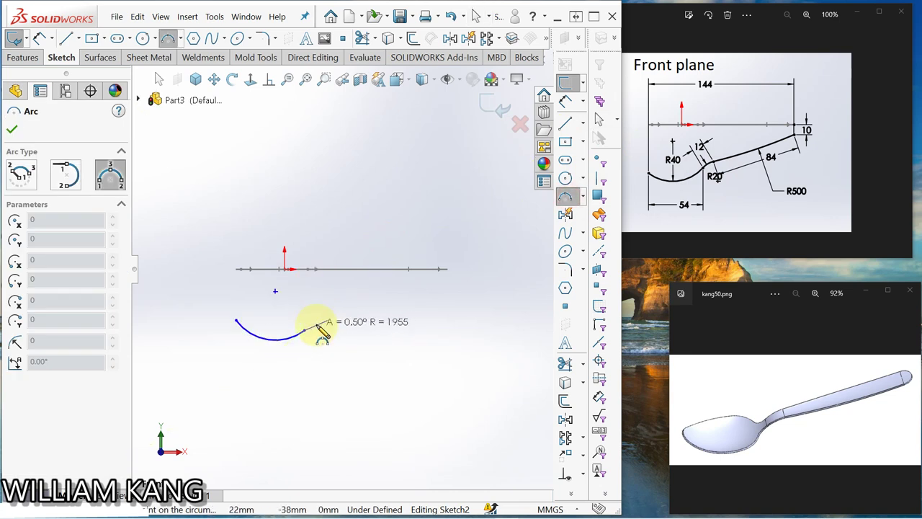
{"action": "left_click", "coordinate": [315, 322]}
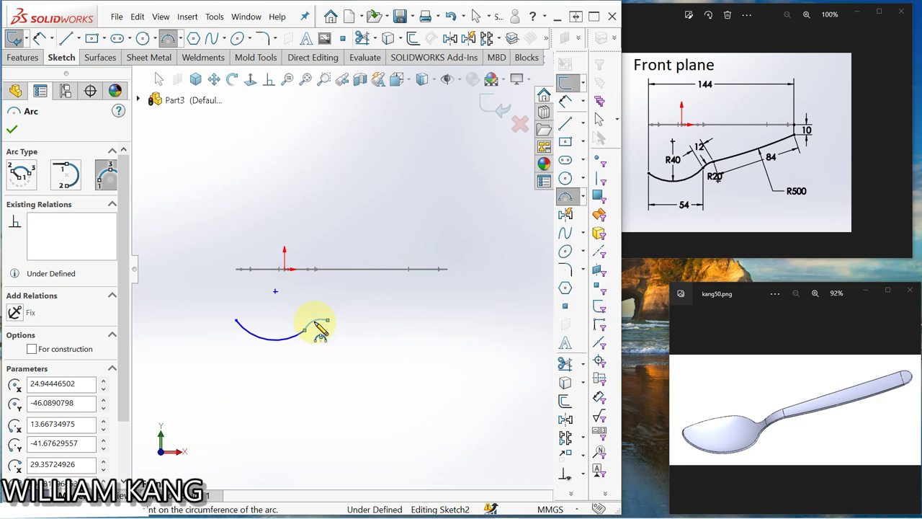
{"action": "key", "text": "Escape"}
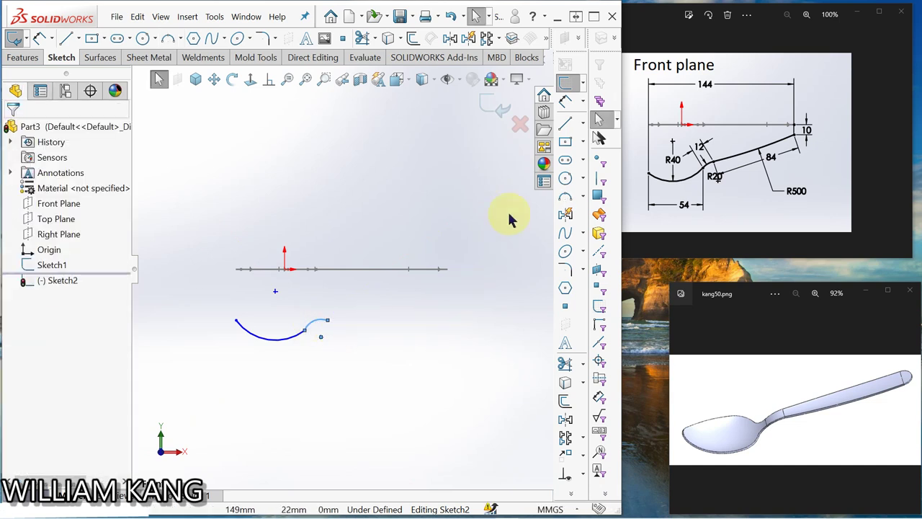
{"action": "left_click", "coordinate": [305, 330]}
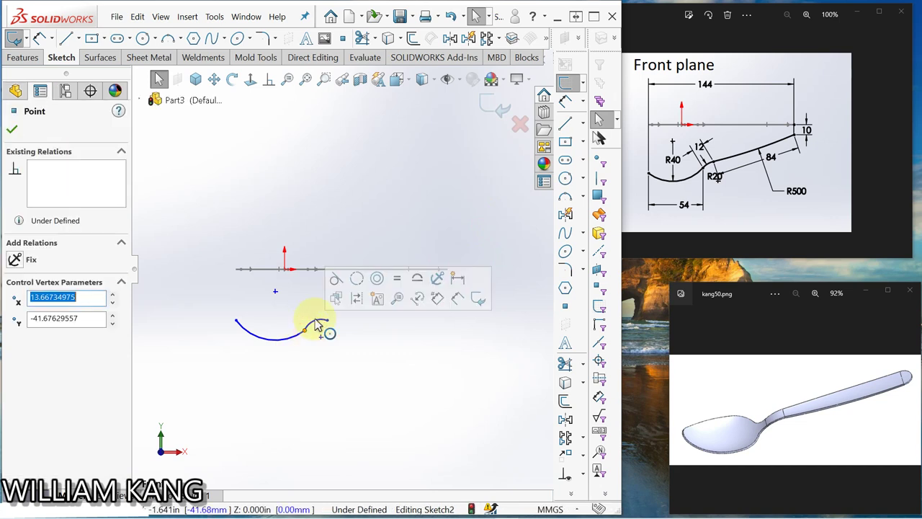
{"action": "left_click", "coordinate": [336, 280]}
{"action": "key", "text": "Escape"}
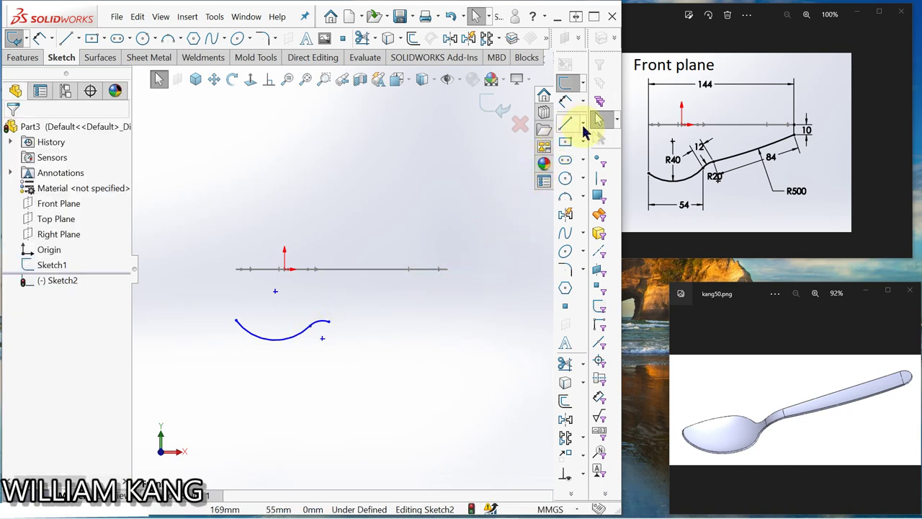
- Draw a short vertical centreline down from the horizontal centreline's right end
{"action": "left_click", "coordinate": [583, 124]}
{"action": "left_click", "coordinate": [600, 139]}
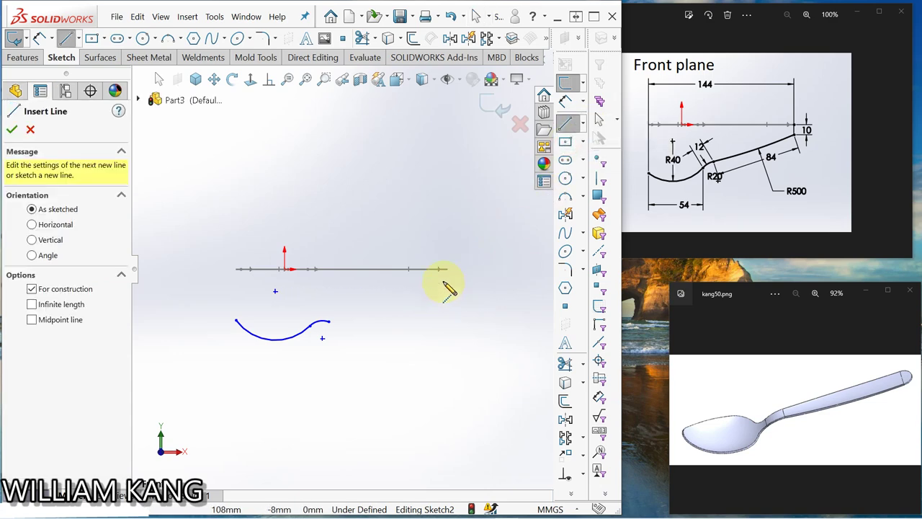
{"action": "left_click", "coordinate": [444, 282]}
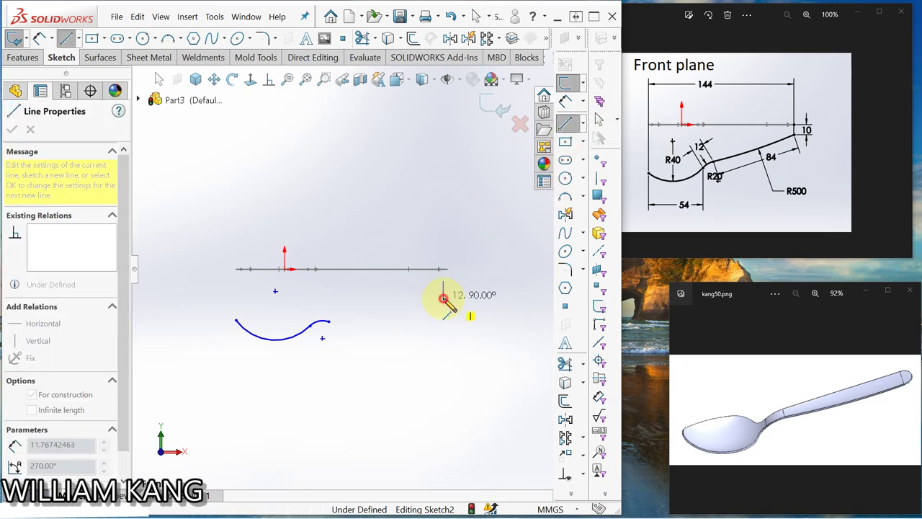
{"action": "left_click", "coordinate": [444, 297]}
{"action": "key", "text": "Escape"}
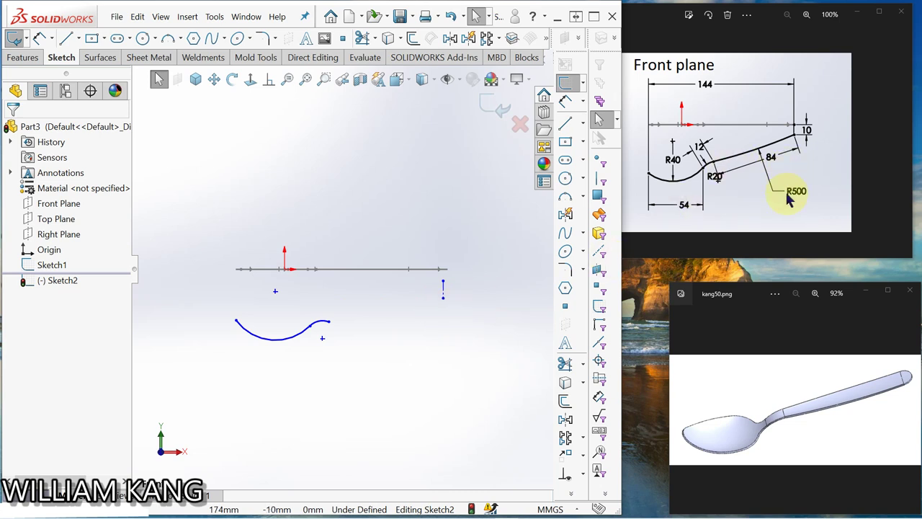
- Draw the long handle arc to the vertical centreline's bottom, tangent to the small arc
{"action": "left_click", "coordinate": [567, 198]}
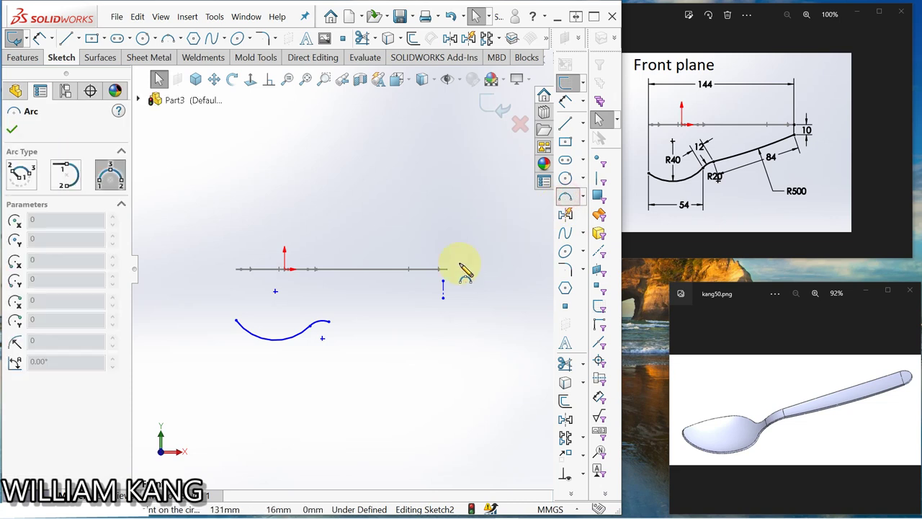
{"action": "left_click", "coordinate": [328, 322]}
{"action": "left_click", "coordinate": [443, 297]}
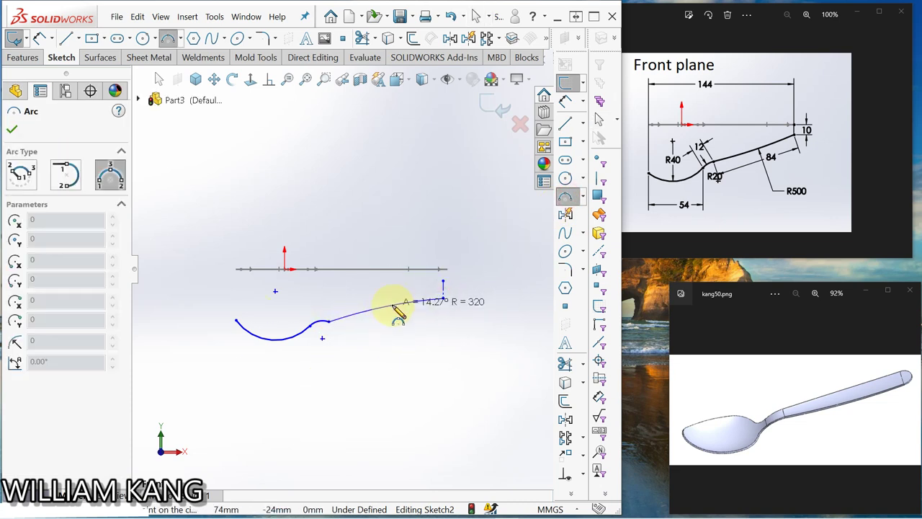
{"action": "left_click", "coordinate": [394, 308]}
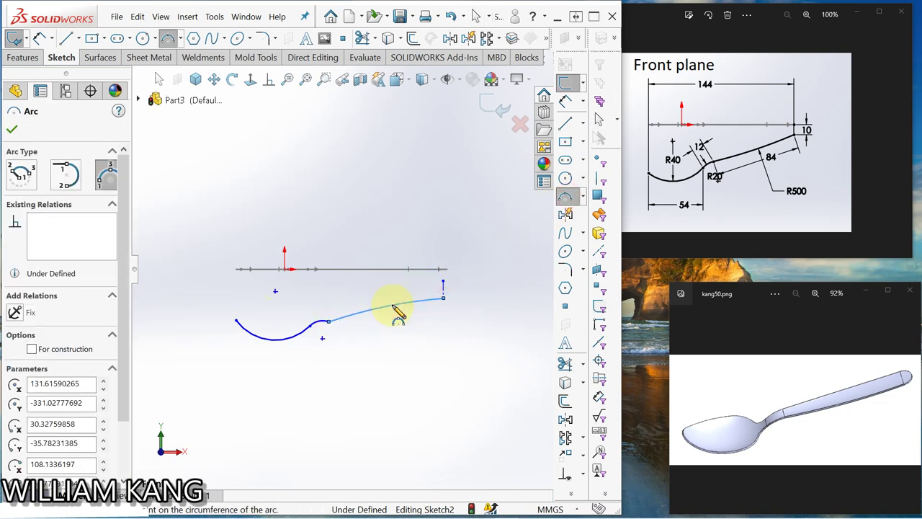
{"action": "key", "text": "Escape"}
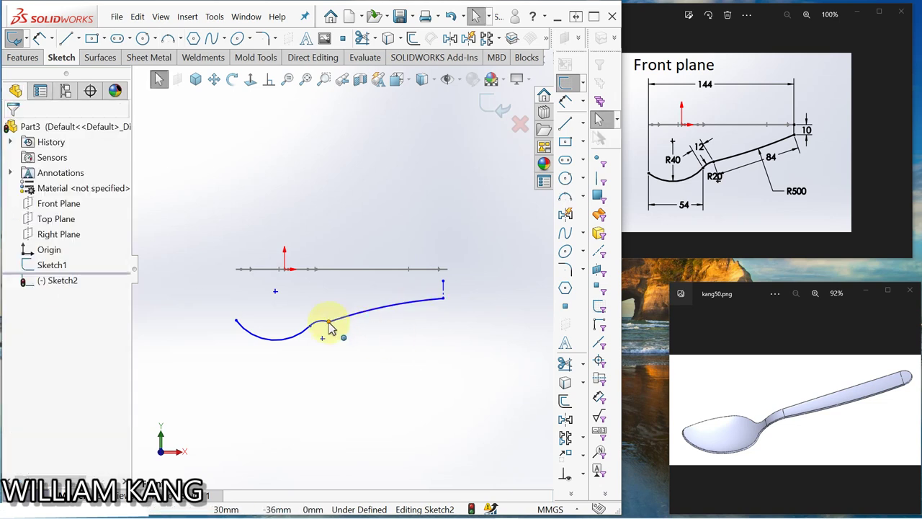
{"action": "left_click", "coordinate": [328, 323]}
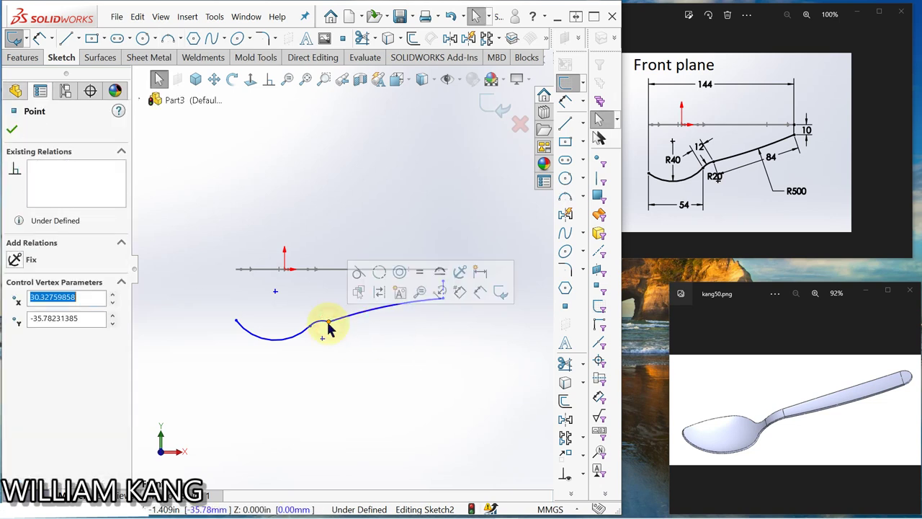
{"action": "left_click", "coordinate": [359, 277]}
{"action": "left_click", "coordinate": [377, 346]}
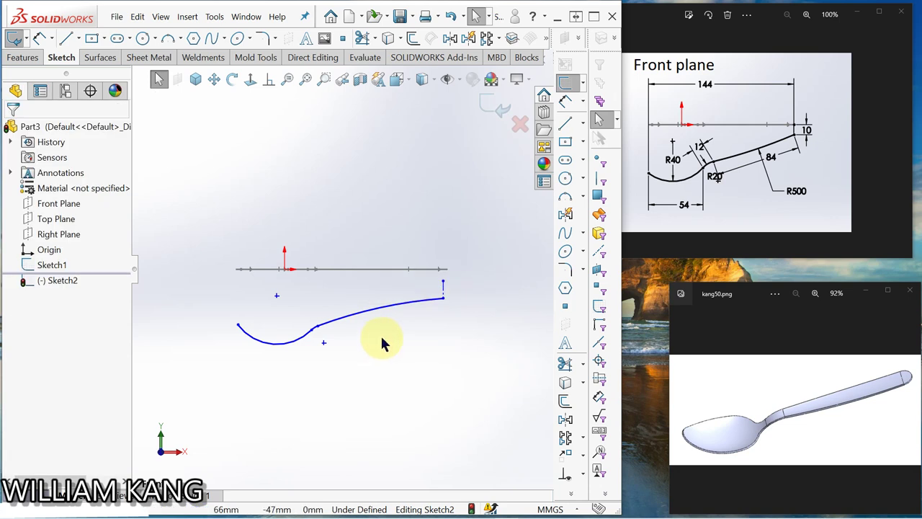
- Dimension the vertical end line to 10 and the bowl arc to R40
{"action": "left_click", "coordinate": [565, 101]}
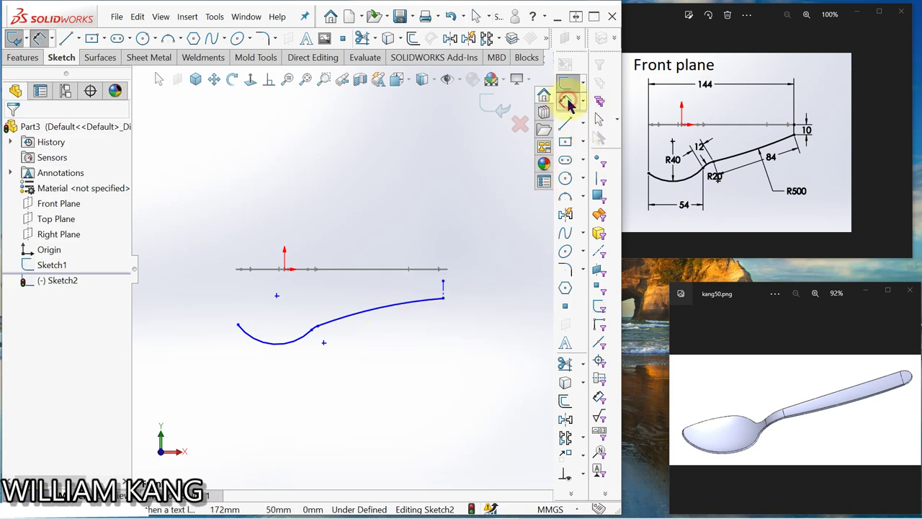
{"action": "left_click", "coordinate": [445, 290]}
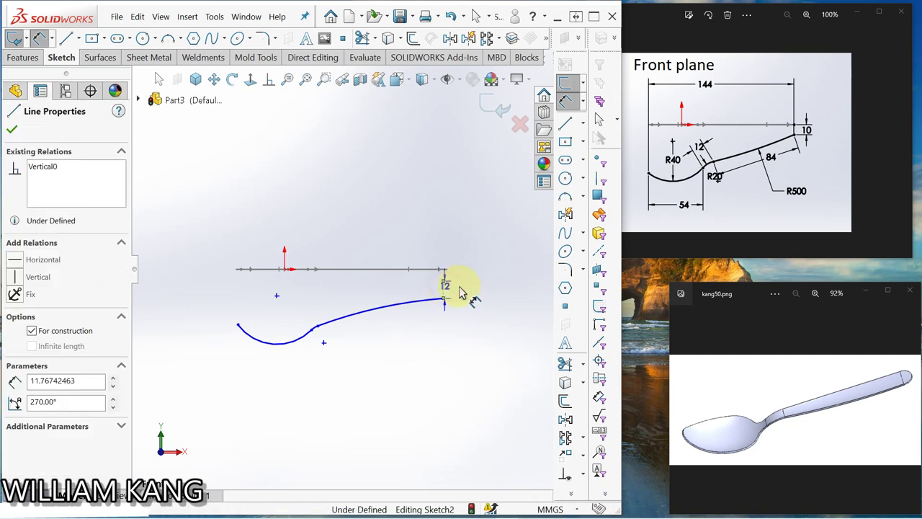
{"action": "left_click", "coordinate": [364, 288]}
{"action": "type", "text": "10"}
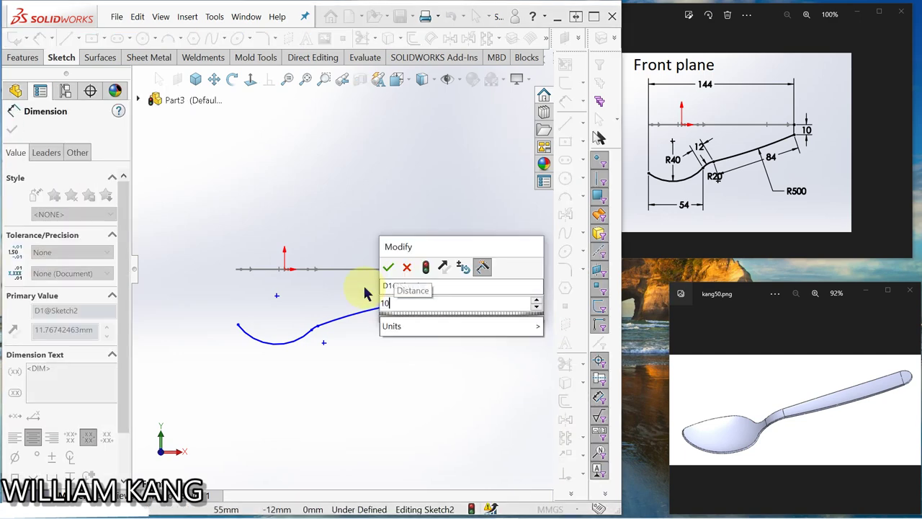
{"action": "key", "text": "Return"}
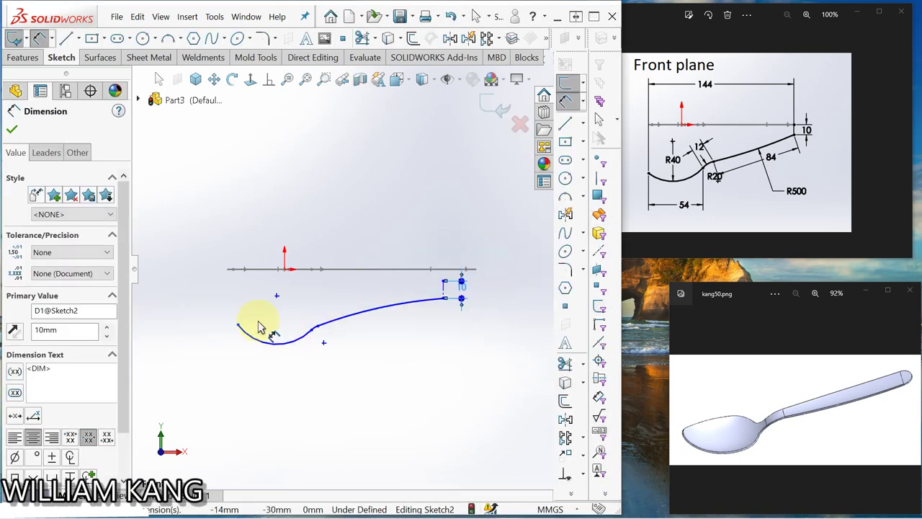
{"action": "left_click", "coordinate": [261, 344]}
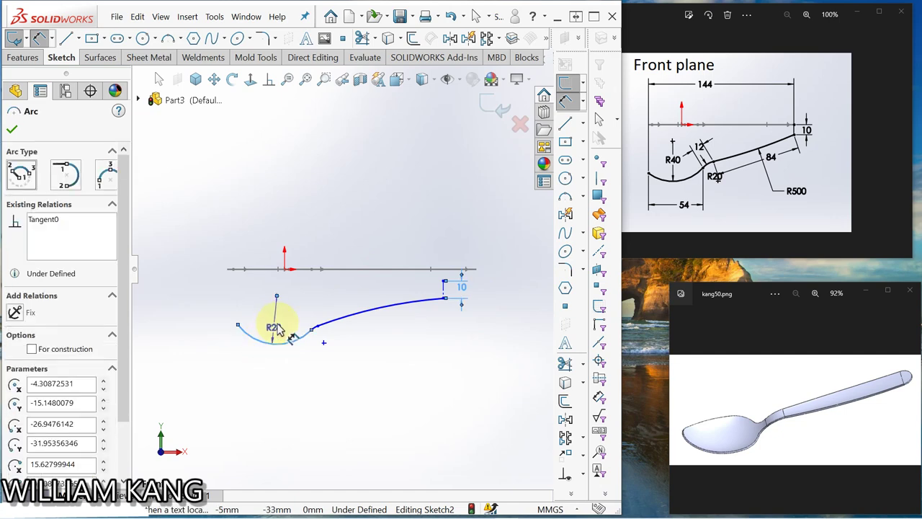
{"action": "left_click", "coordinate": [273, 316]}
{"action": "type", "text": "40"}
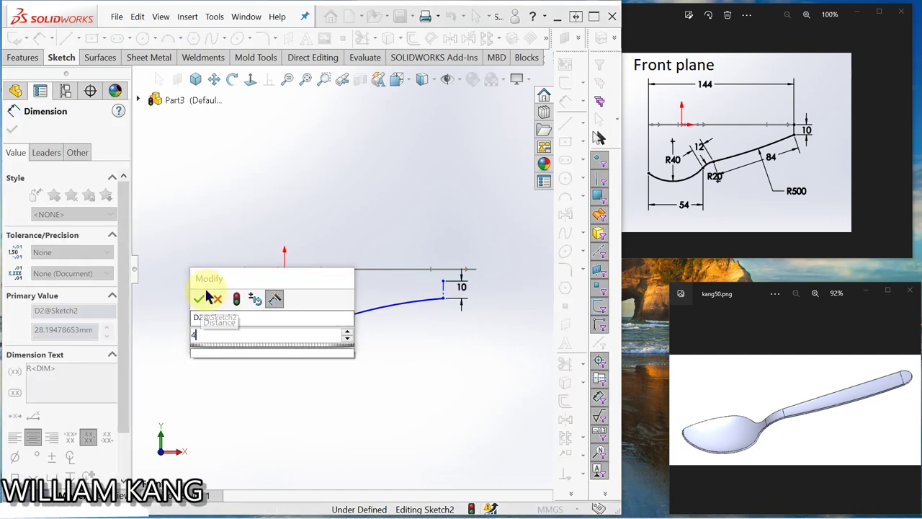
{"action": "key", "text": "Return"}
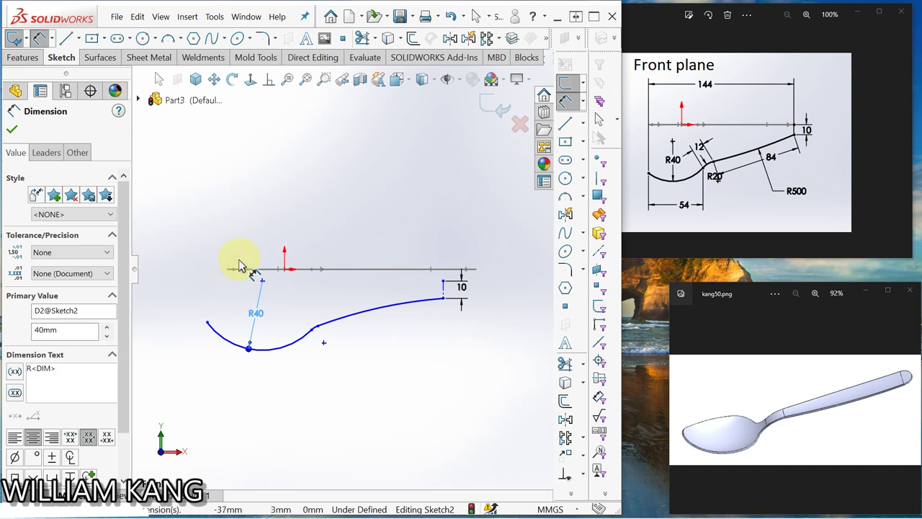
- Dimension the small connecting arc to R12
{"action": "left_click", "coordinate": [314, 330]}
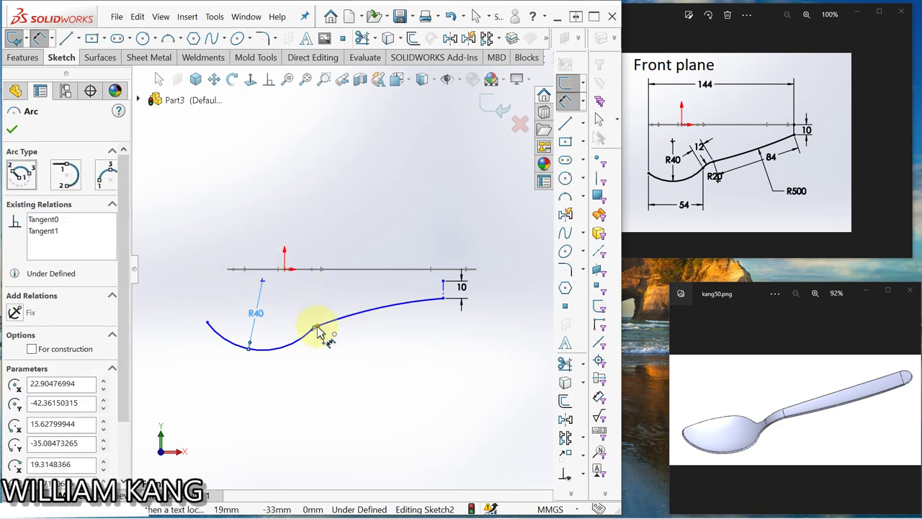
{"action": "scroll", "coordinate": [317, 338], "scroll_direction": "down", "scroll_amount": 4}
{"action": "scroll", "coordinate": [321, 331], "scroll_direction": "down", "scroll_amount": 1}
{"action": "key", "text": "Escape"}
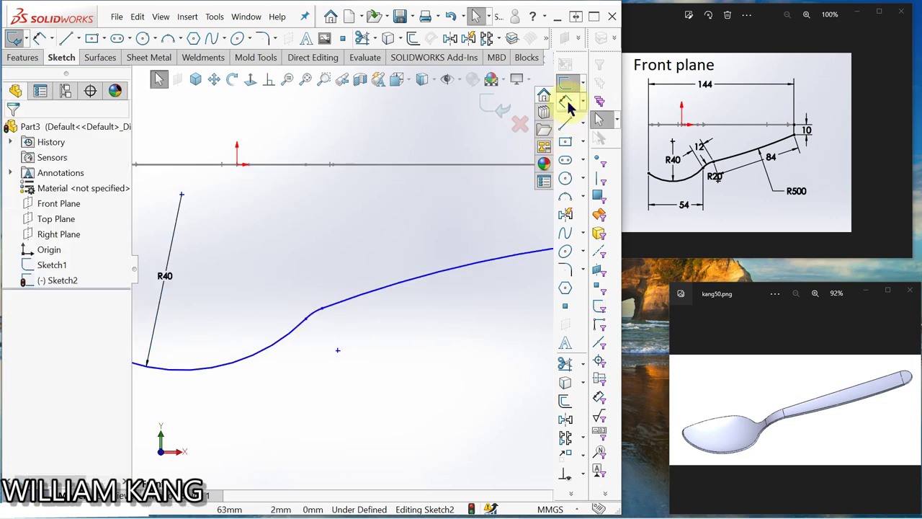
{"action": "left_click", "coordinate": [565, 101]}
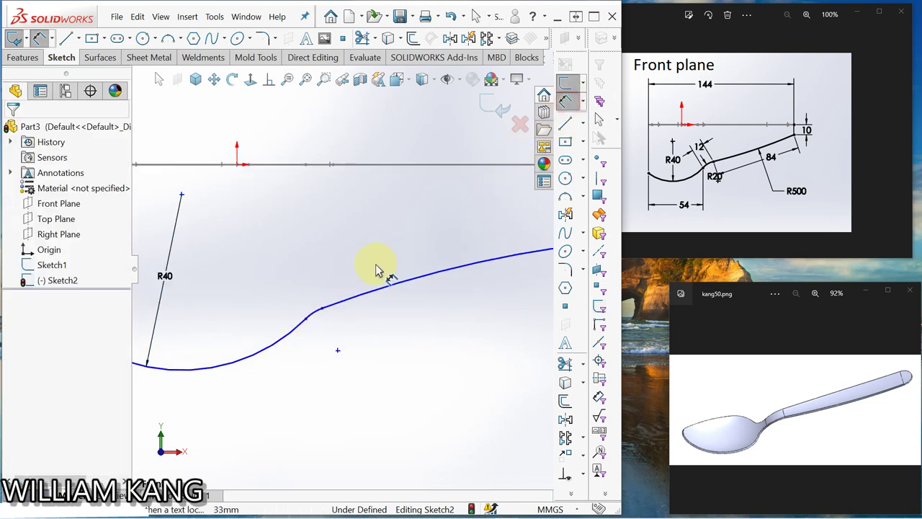
{"action": "left_click", "coordinate": [310, 318]}
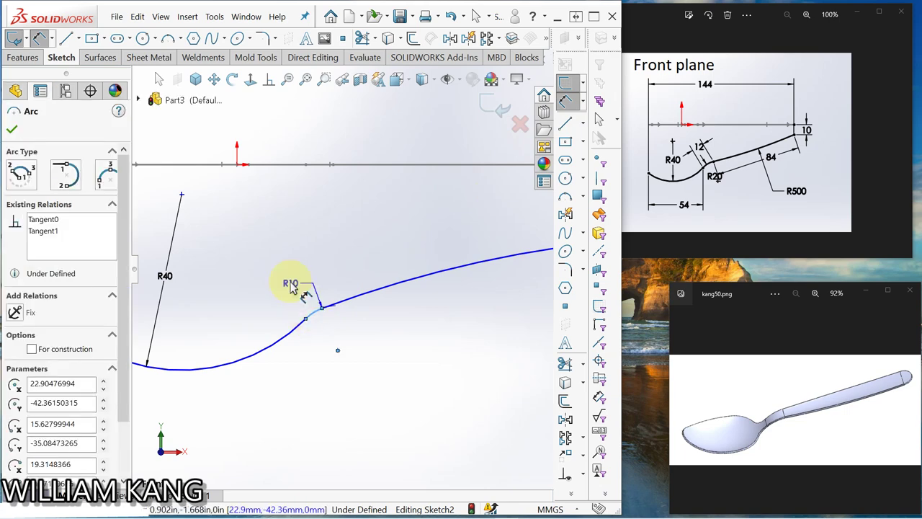
{"action": "left_click", "coordinate": [288, 274]}
{"action": "type", "text": "12"}
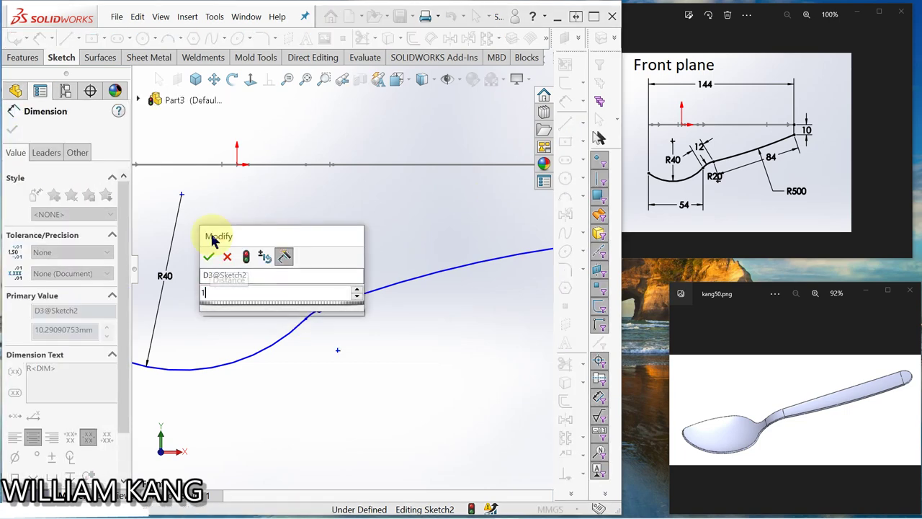
{"action": "key", "text": "Return"}
- Dimension the long handle arc to R500
{"action": "scroll", "coordinate": [332, 267], "scroll_direction": "up", "scroll_amount": 2}
{"action": "scroll", "coordinate": [364, 332], "scroll_direction": "up", "scroll_amount": 3}
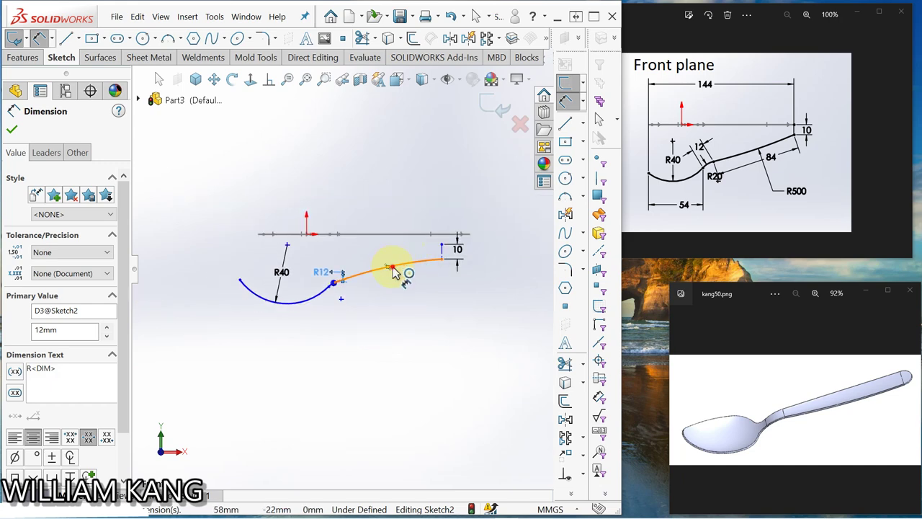
{"action": "left_click", "coordinate": [393, 271]}
{"action": "left_click", "coordinate": [422, 319]}
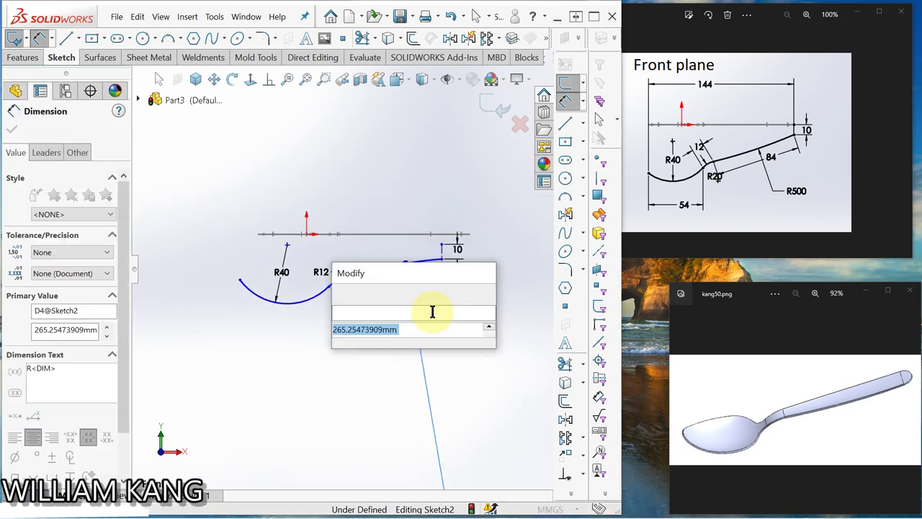
{"action": "type", "text": "500"}
{"action": "key", "text": "Return"}
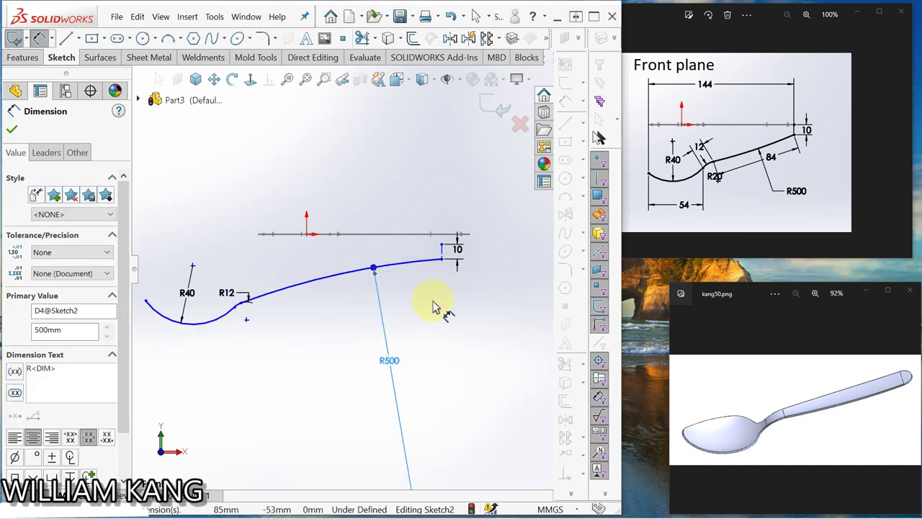
{"action": "left_click", "coordinate": [424, 364]}
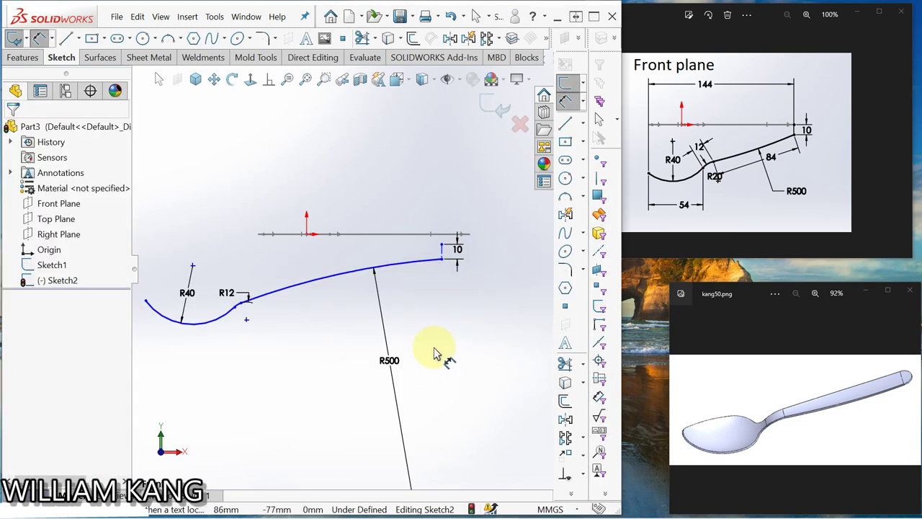
- Add an 84 mm dimension from the R12 arc end to the handle's right end
{"action": "scroll", "coordinate": [303, 313], "scroll_direction": "up", "scroll_amount": 3}
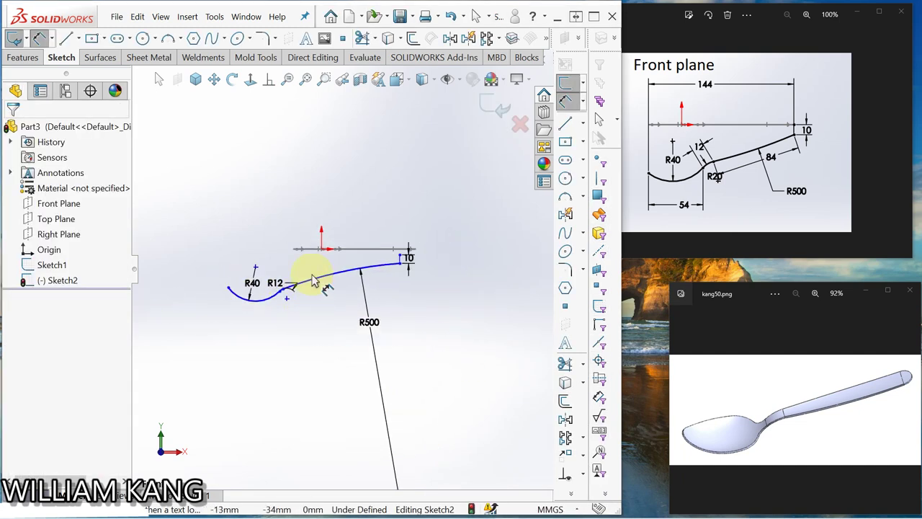
{"action": "scroll", "coordinate": [310, 299], "scroll_direction": "down", "scroll_amount": 2}
{"action": "scroll", "coordinate": [308, 306], "scroll_direction": "down", "scroll_amount": 1}
{"action": "scroll", "coordinate": [308, 310], "scroll_direction": "up", "scroll_amount": 1}
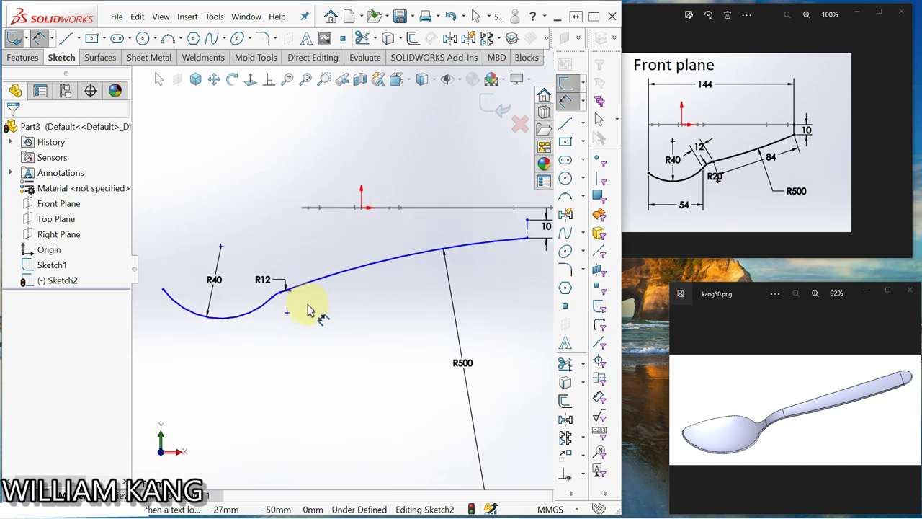
{"action": "scroll", "coordinate": [309, 310], "scroll_direction": "up", "scroll_amount": 1}
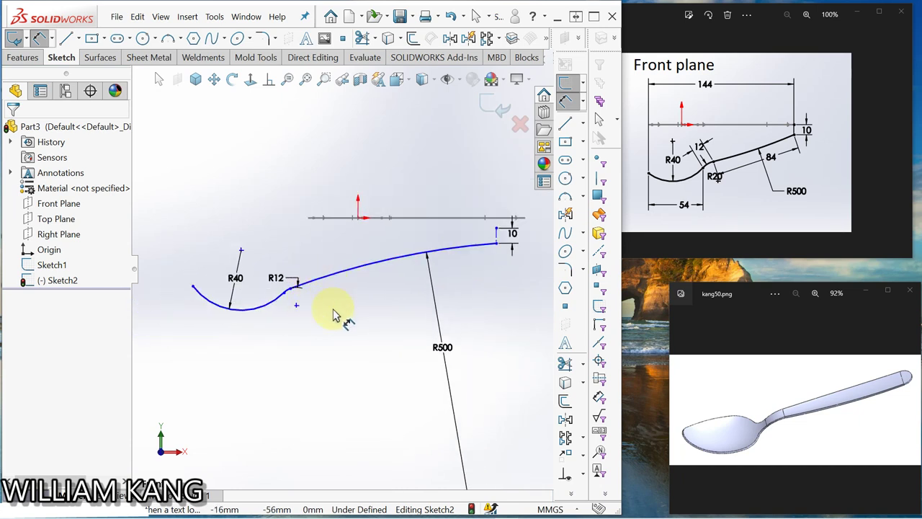
{"action": "left_click", "coordinate": [292, 290]}
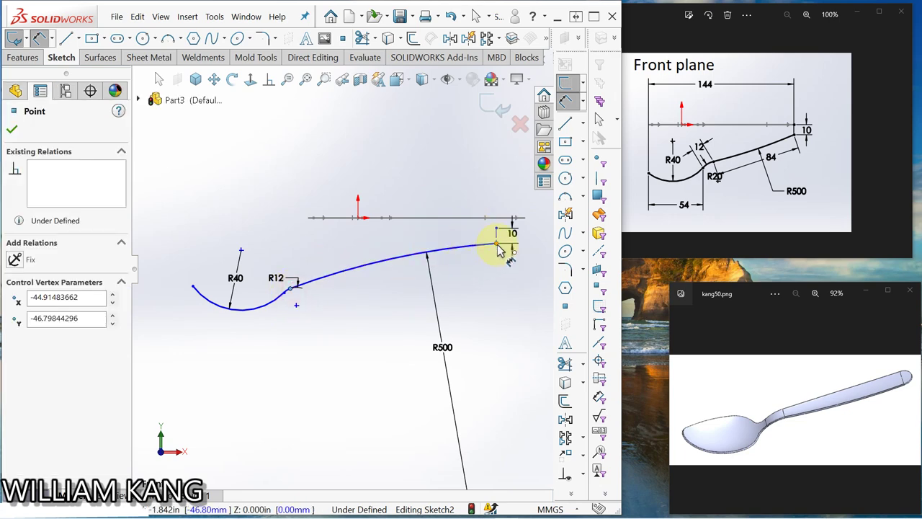
{"action": "left_click", "coordinate": [497, 246]}
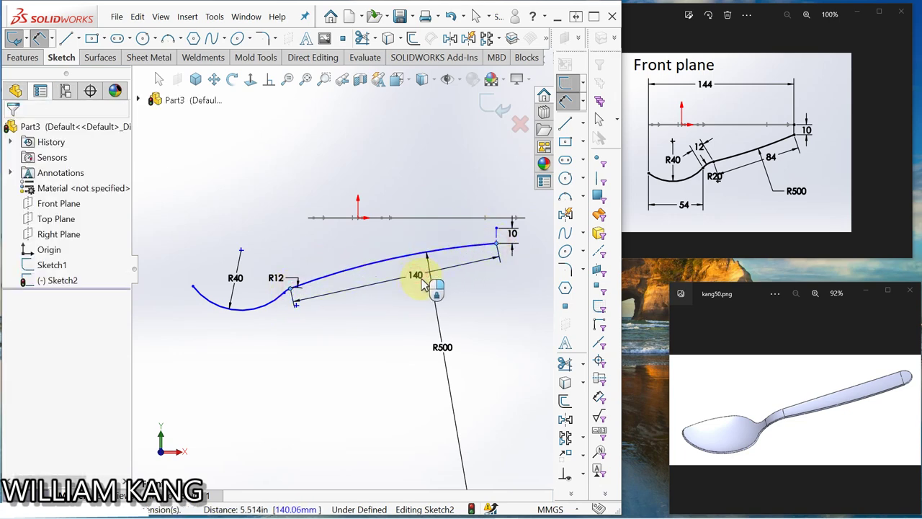
{"action": "left_click", "coordinate": [423, 283]}
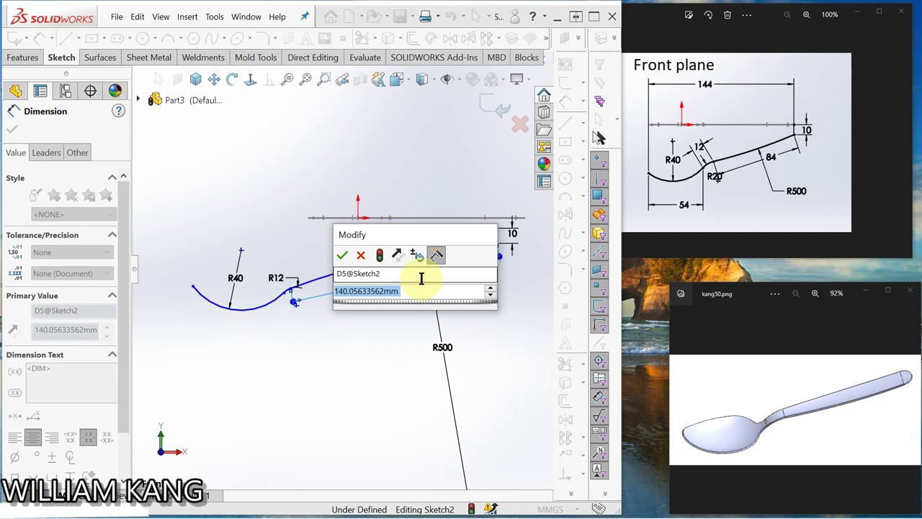
{"action": "type", "text": "84"}
{"action": "key", "text": "Return"}
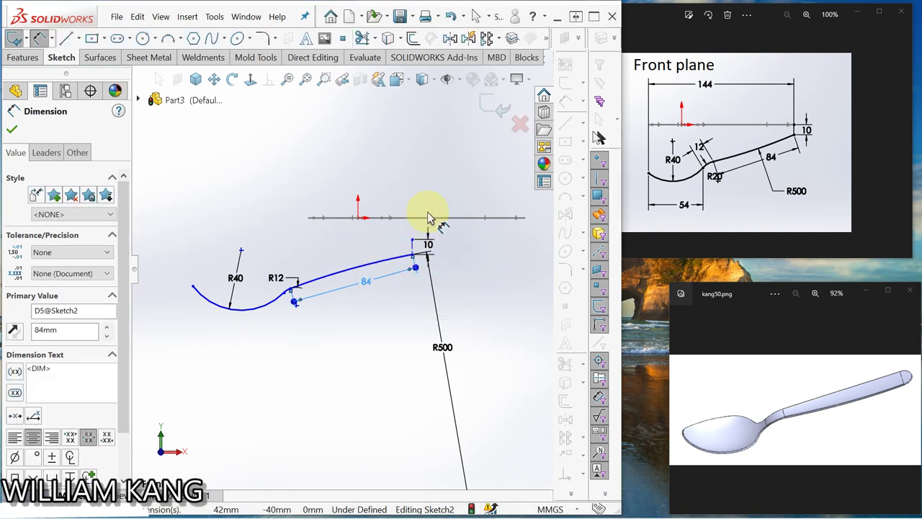
{"action": "left_click", "coordinate": [389, 326]}
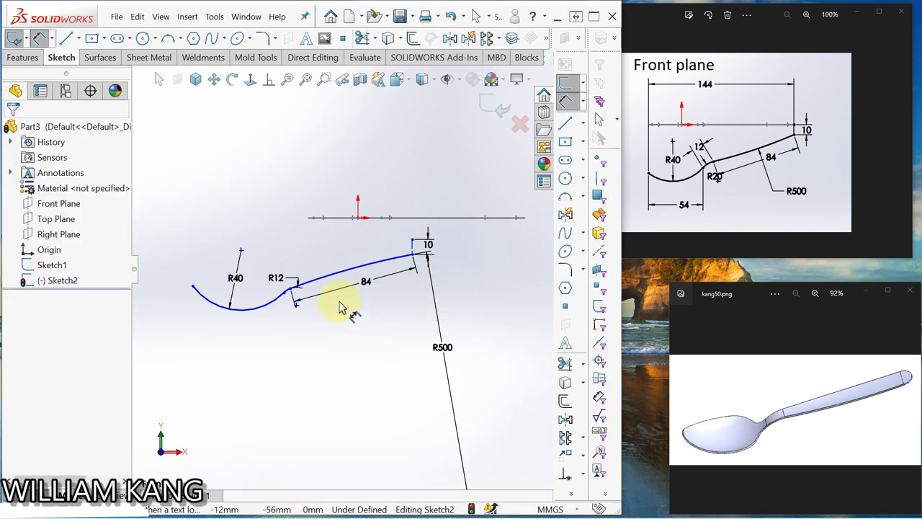
- Place a length dimension beside the R12 arc end
{"action": "scroll", "coordinate": [295, 291], "scroll_direction": "down", "scroll_amount": 3}
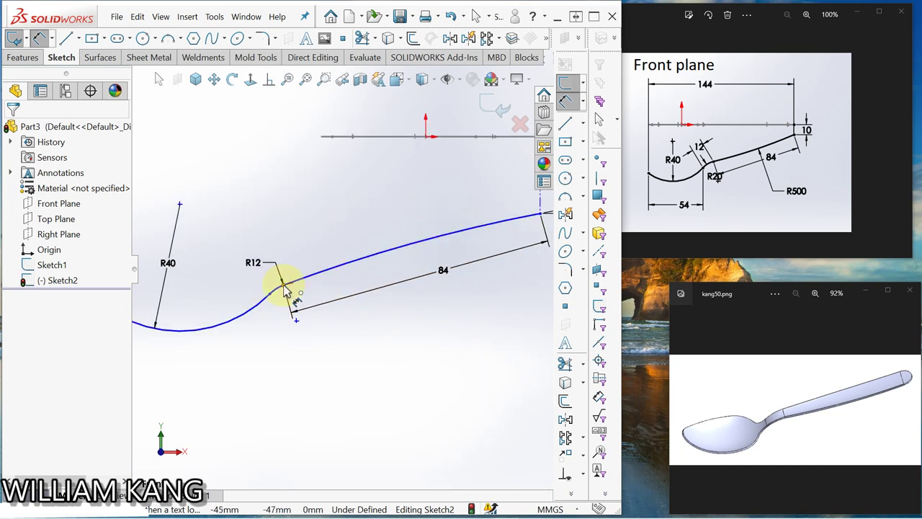
{"action": "left_click", "coordinate": [269, 295]}
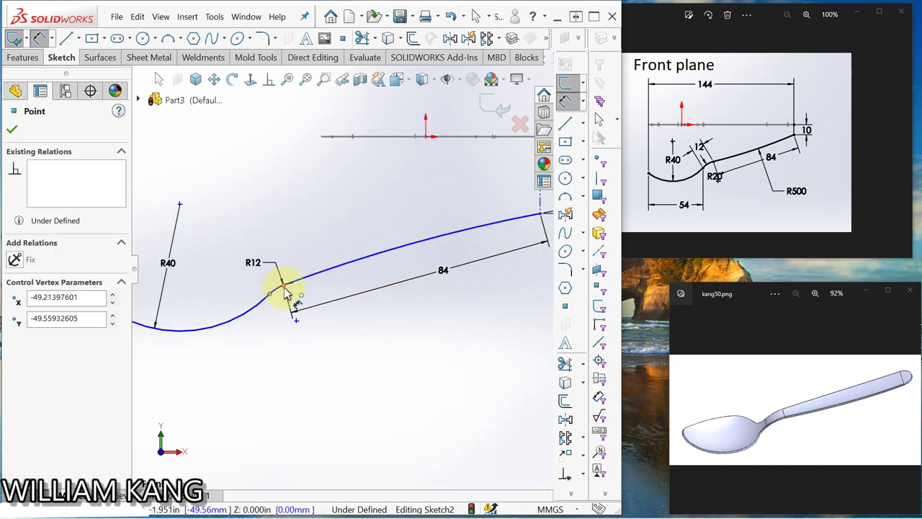
{"action": "left_click_drag", "start_coordinate": [284, 290], "coordinate": [267, 278]}
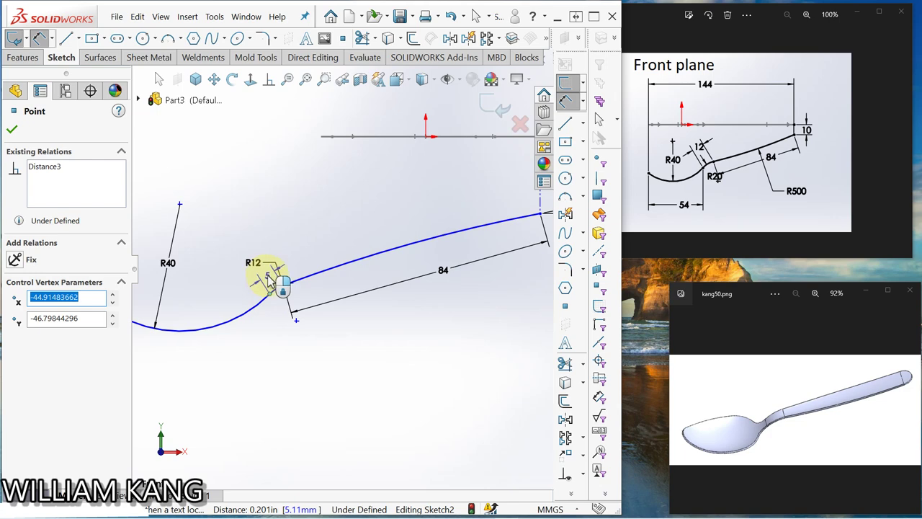
{"action": "left_click", "coordinate": [214, 256]}
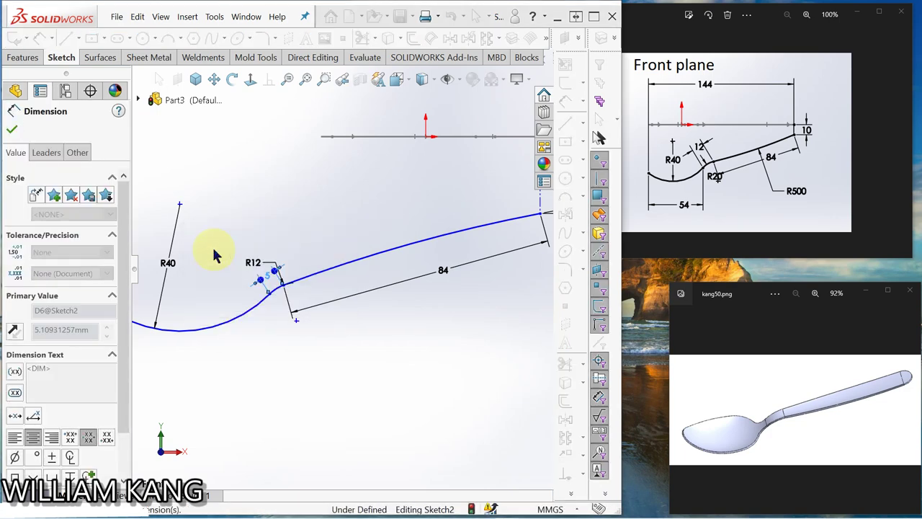
- Dimension the bowl length from its left end to the R12 arc end as 54 mm
{"action": "scroll", "coordinate": [266, 252], "scroll_direction": "up", "scroll_amount": 2}
{"action": "scroll", "coordinate": [233, 302], "scroll_direction": "up", "scroll_amount": 2}
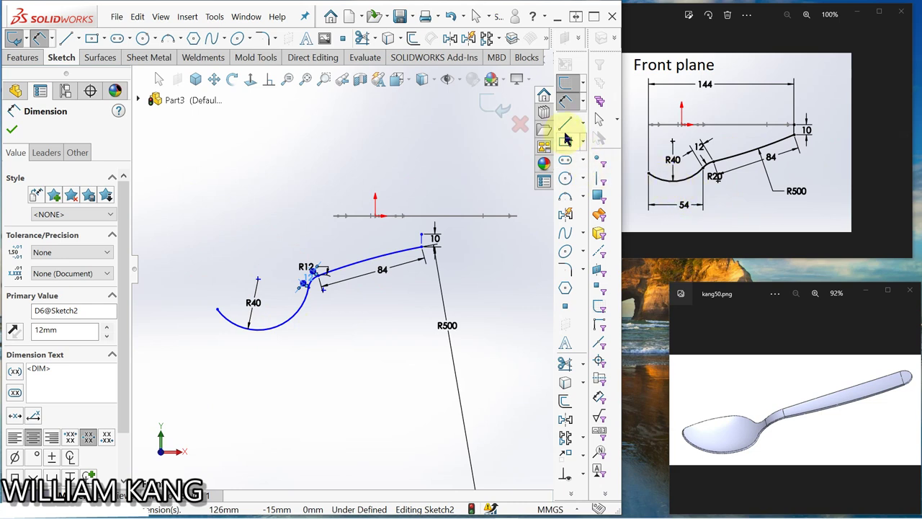
{"action": "left_click", "coordinate": [218, 311]}
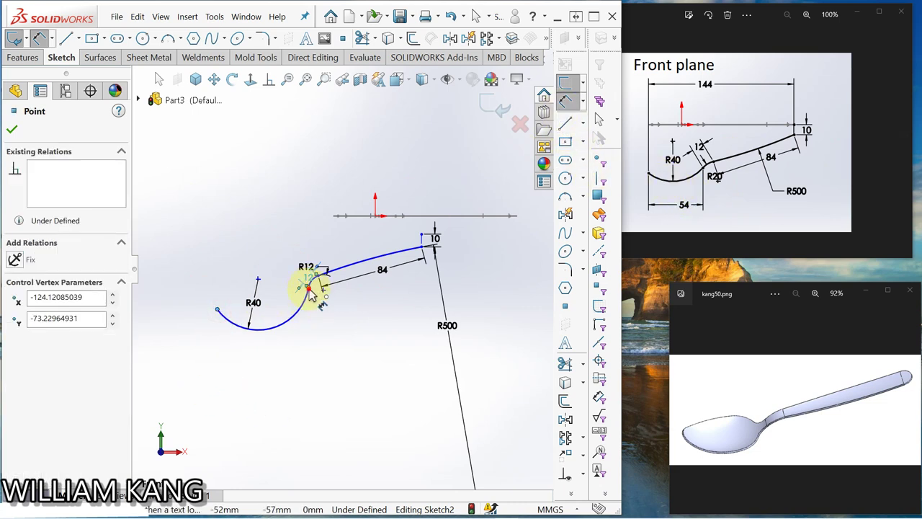
{"action": "left_click", "coordinate": [309, 289]}
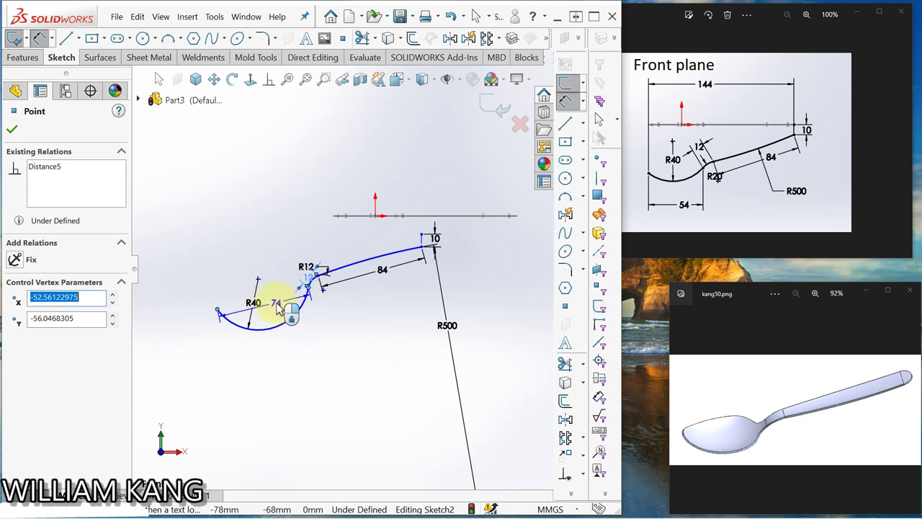
{"action": "left_click_drag", "start_coordinate": [277, 306], "coordinate": [272, 299]}
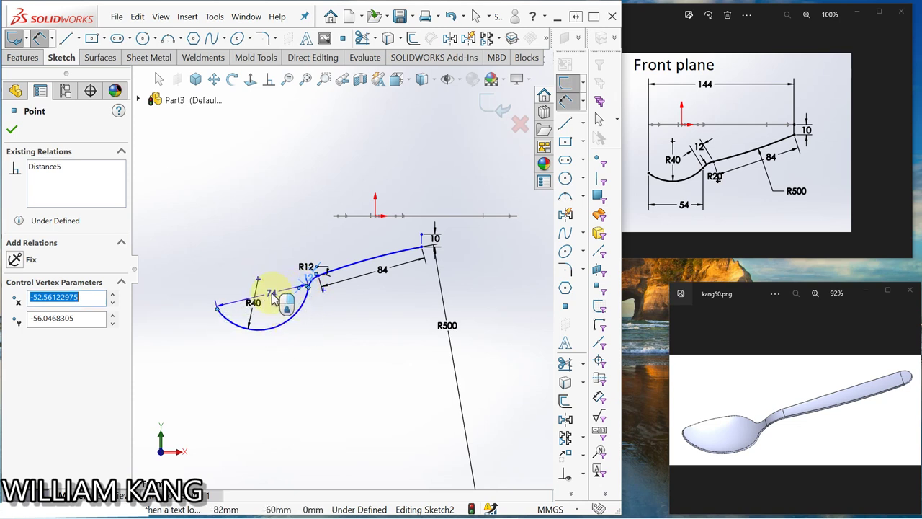
{"action": "left_click", "coordinate": [272, 298]}
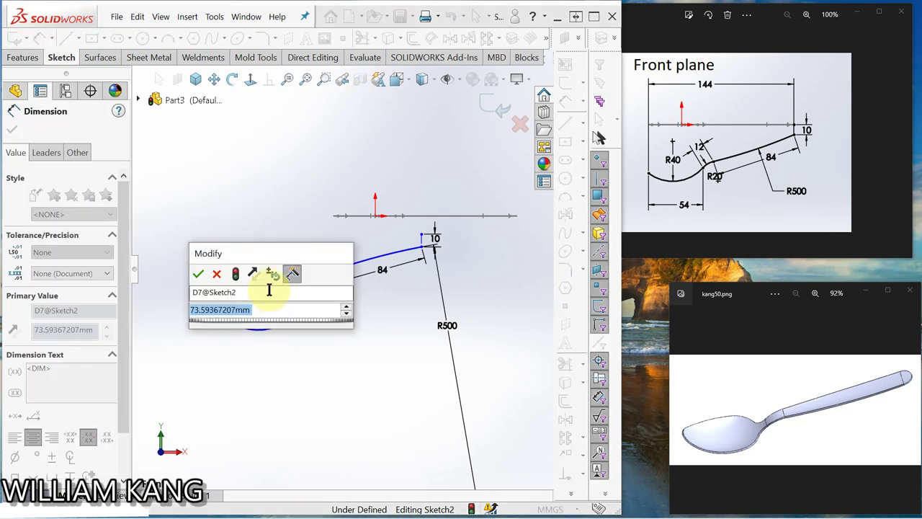
{"action": "type", "text": "54"}
{"action": "key", "text": "Return"}
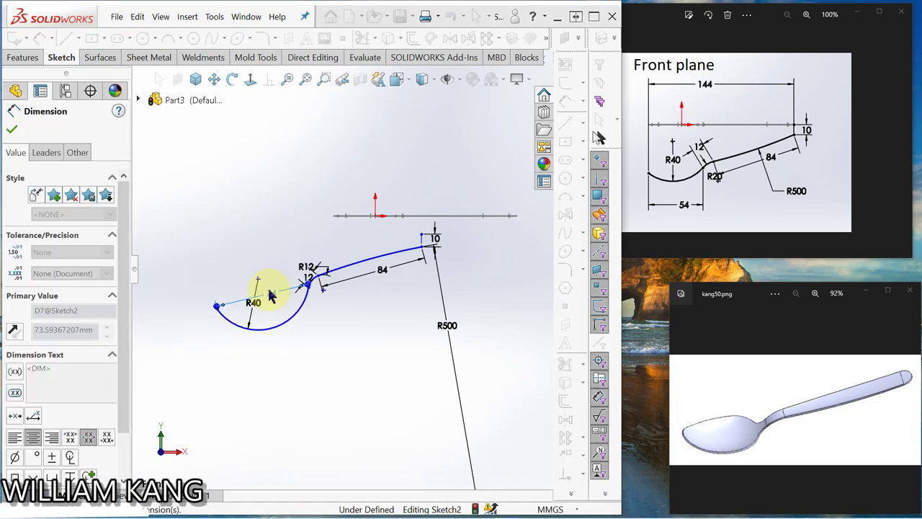
{"action": "left_click", "coordinate": [341, 349]}
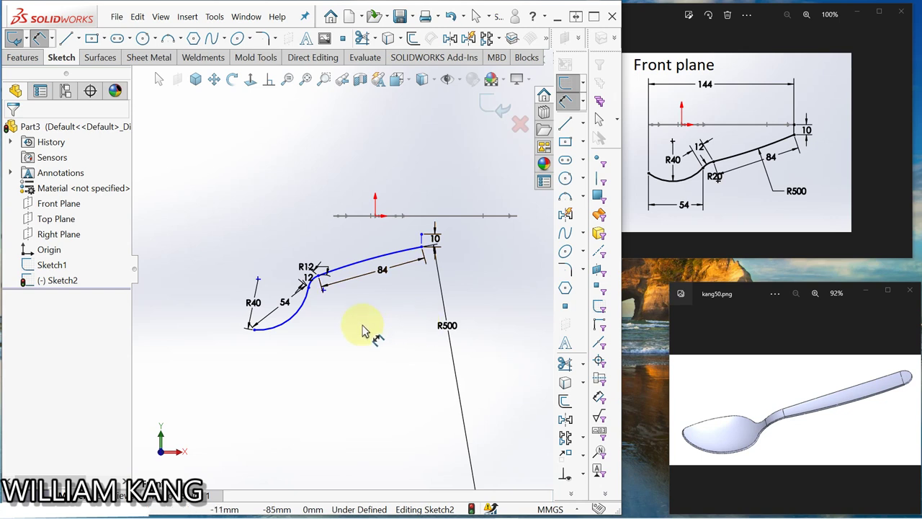
- Stretch the handle spline's end point rightward and return to the flat front view
{"action": "key", "text": "Escape"}
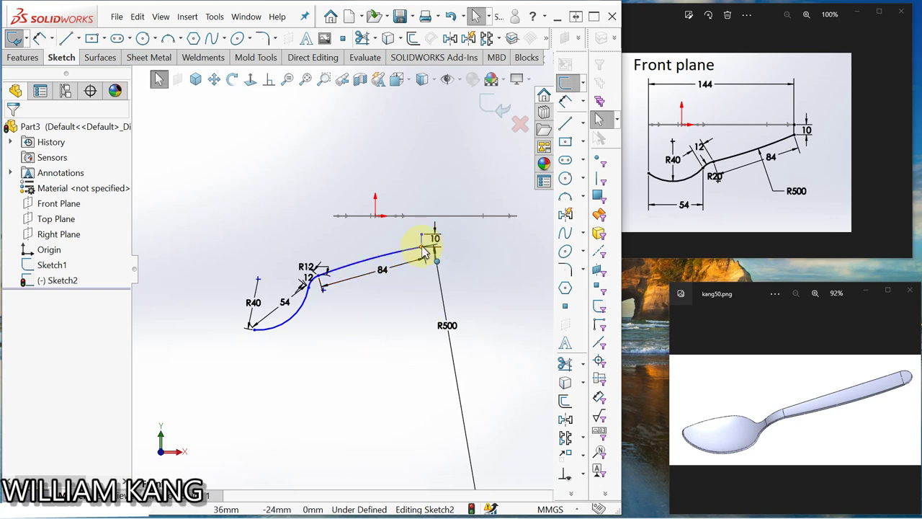
{"action": "mouse_move", "coordinate": [425, 249]}
{"action": "left_mouse_down"}
{"action": "mouse_move", "coordinate": [513, 261]}
{"action": "mouse_move", "coordinate": [525, 247]}
{"action": "left_mouse_up"}
{"action": "scroll", "coordinate": [504, 296], "scroll_direction": "up", "scroll_amount": 1}
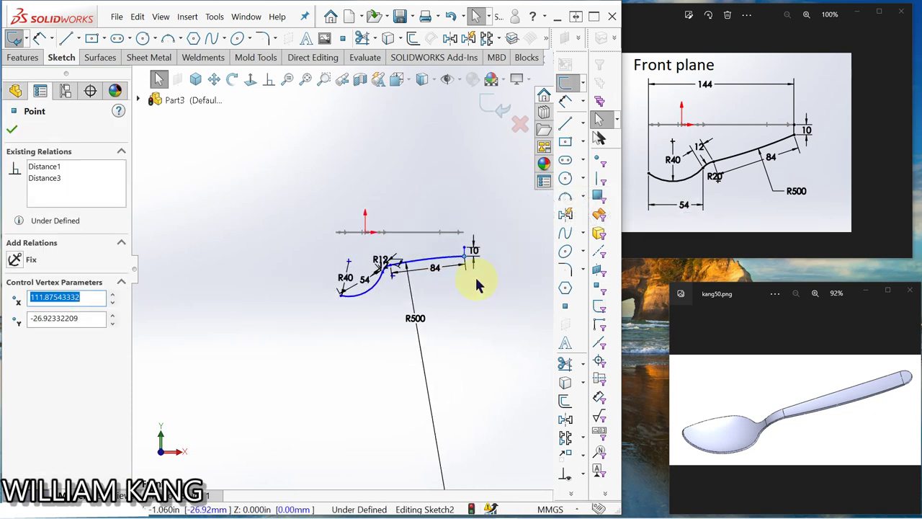
{"action": "scroll", "coordinate": [476, 281], "scroll_direction": "up", "scroll_amount": 1}
{"action": "scroll", "coordinate": [472, 285], "scroll_direction": "down", "scroll_amount": 2}
{"action": "scroll", "coordinate": [469, 288], "scroll_direction": "down", "scroll_amount": 2}
{"action": "mouse_move", "coordinate": [469, 288]}
{"action": "middle_mouse_down"}
{"action": "mouse_move", "coordinate": [411, 165]}
{"action": "mouse_move", "coordinate": [416, 180]}
{"action": "mouse_move", "coordinate": [469, 219]}
{"action": "middle_mouse_up"}
{"action": "key", "text": "Escape"}
{"action": "key", "text": "Escape"}
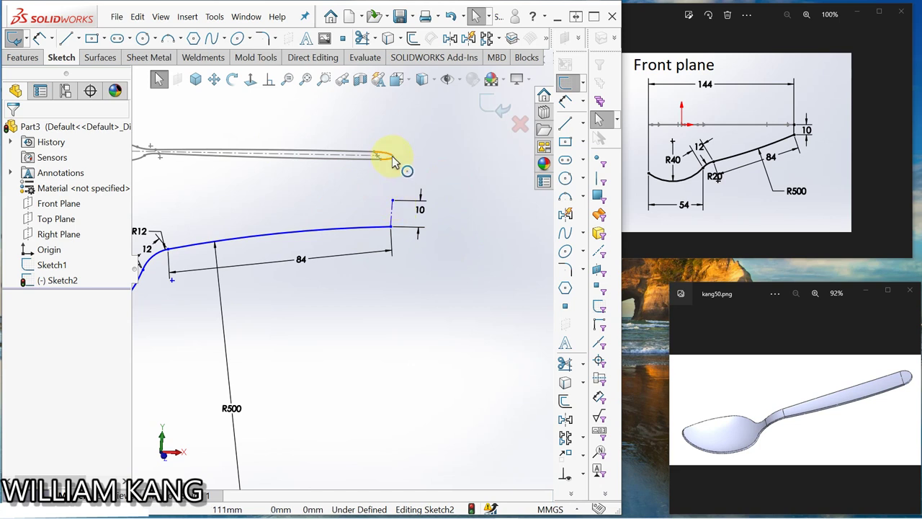
- Pierce the handle curve's end point onto Sketch1's handle-cap arc
{"action": "left_click", "coordinate": [393, 203]}
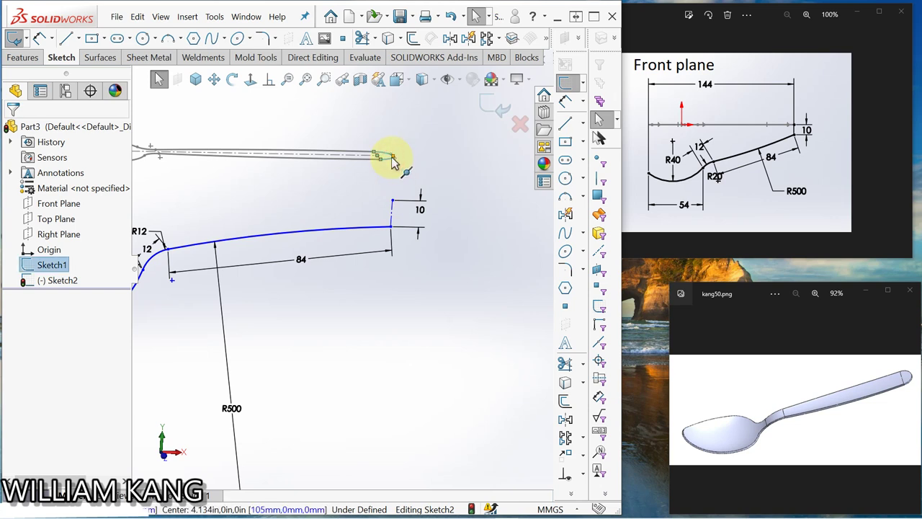
{"action": "left_click", "coordinate": [391, 159]}
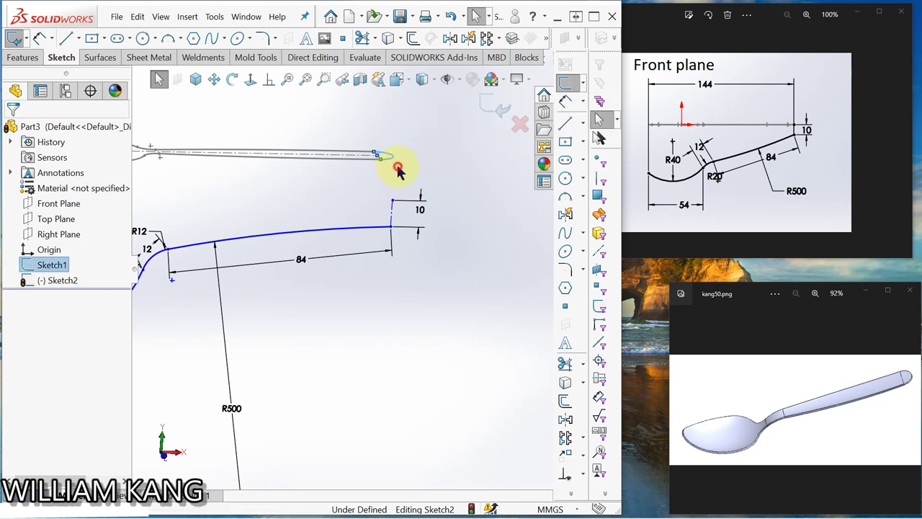
{"action": "left_click", "coordinate": [396, 176]}
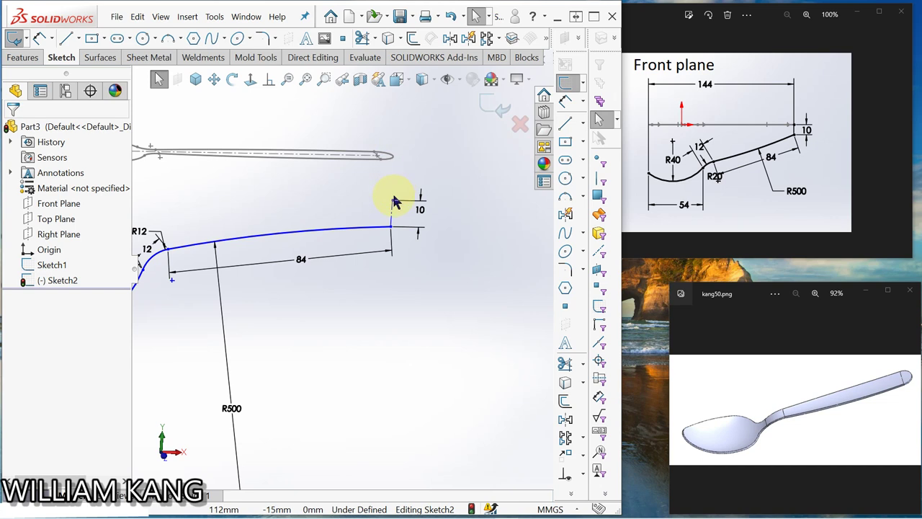
{"action": "left_click", "coordinate": [392, 202]}
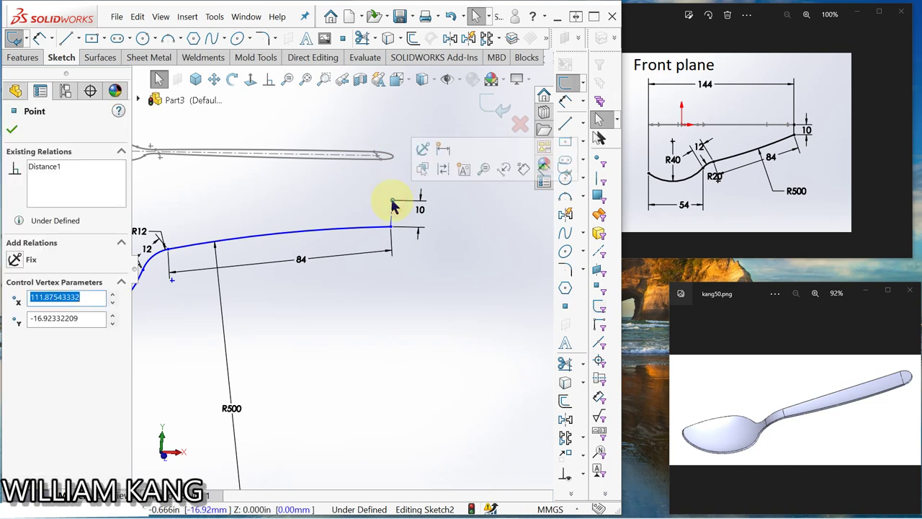
{"action": "left_click", "coordinate": [391, 164], "text": "ctrl"}
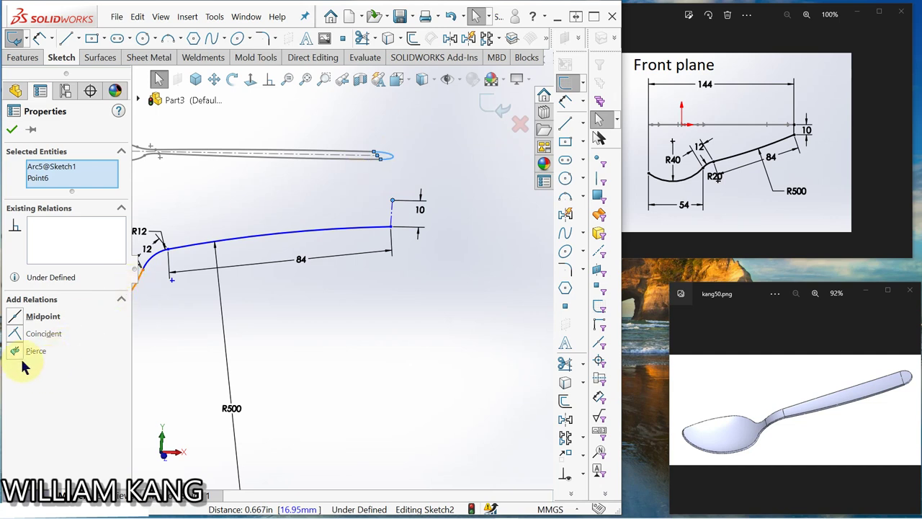
{"action": "left_click", "coordinate": [16, 352]}
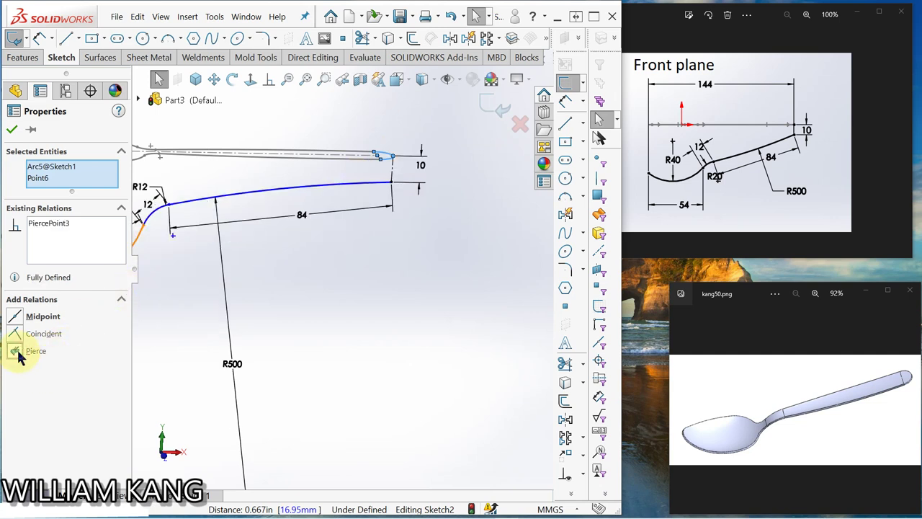
{"action": "left_click", "coordinate": [20, 134]}
{"action": "scroll", "coordinate": [288, 311], "scroll_direction": "down", "scroll_amount": 3}
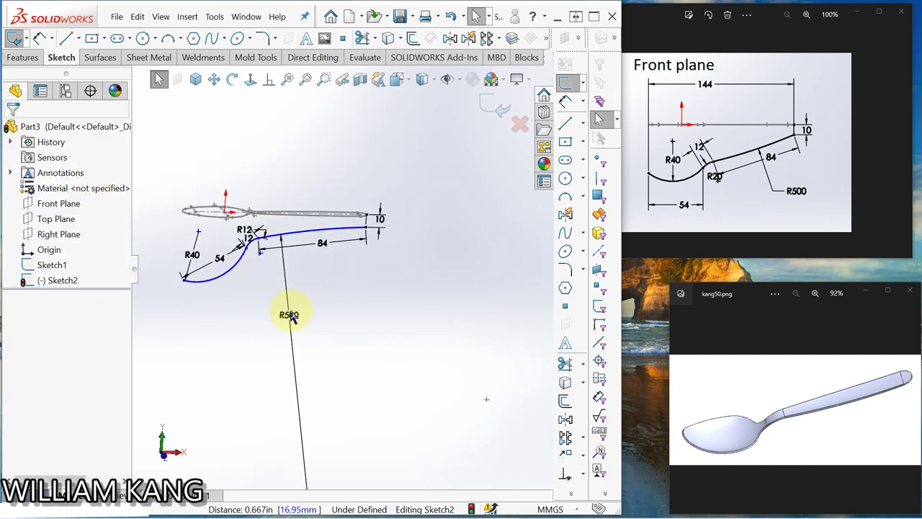
- Delete the slanted 54 mm bowl dimension
{"action": "left_click", "coordinate": [351, 310]}
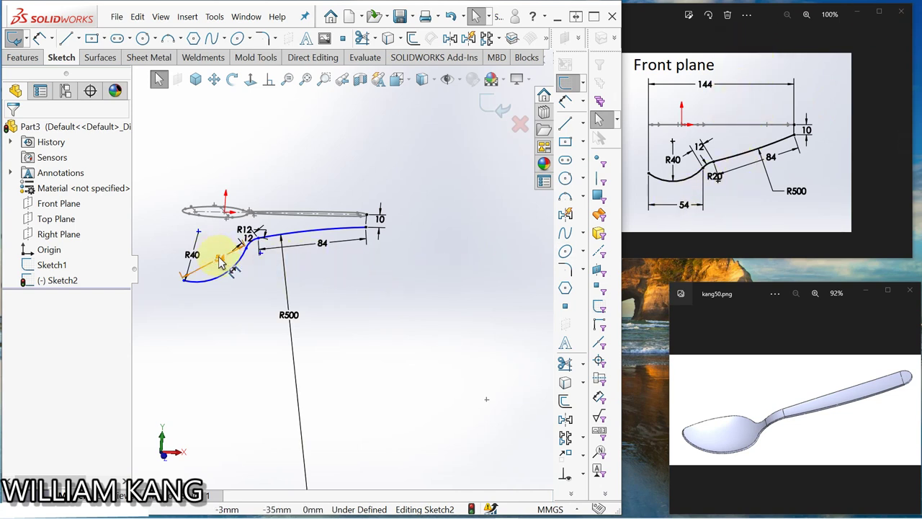
{"action": "left_click_drag", "start_coordinate": [219, 263], "coordinate": [242, 304]}
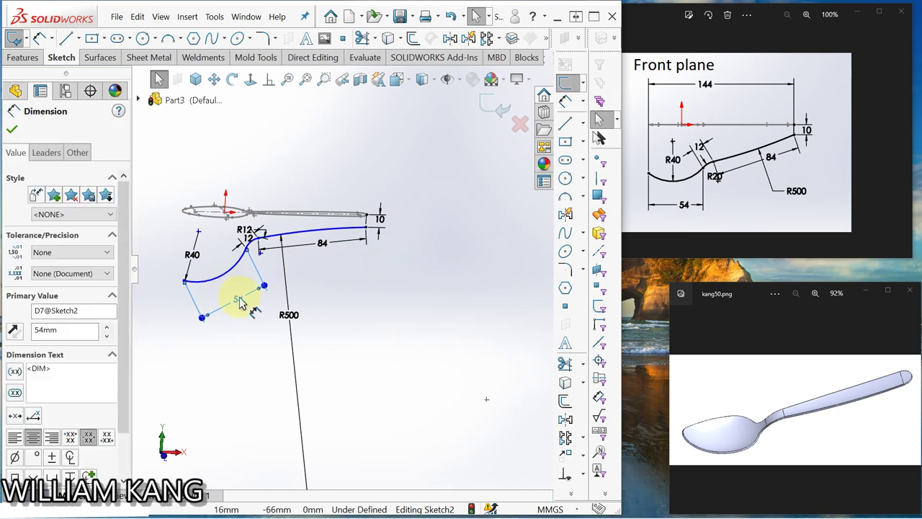
{"action": "key", "text": "Escape"}
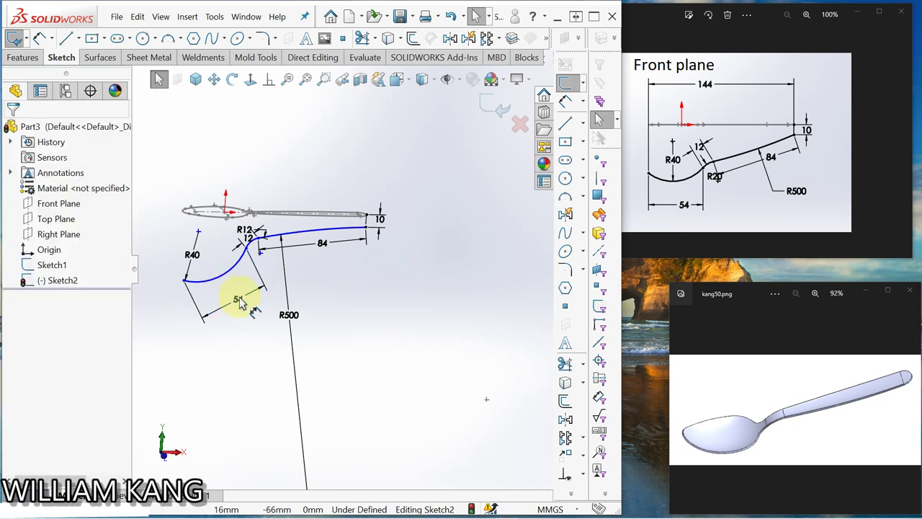
{"action": "left_click", "coordinate": [256, 268]}
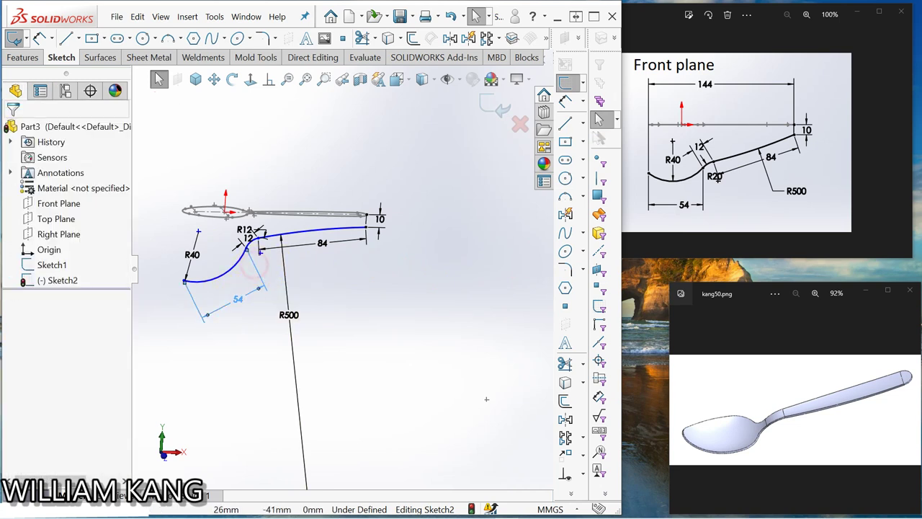
{"action": "key", "text": "Delete"}
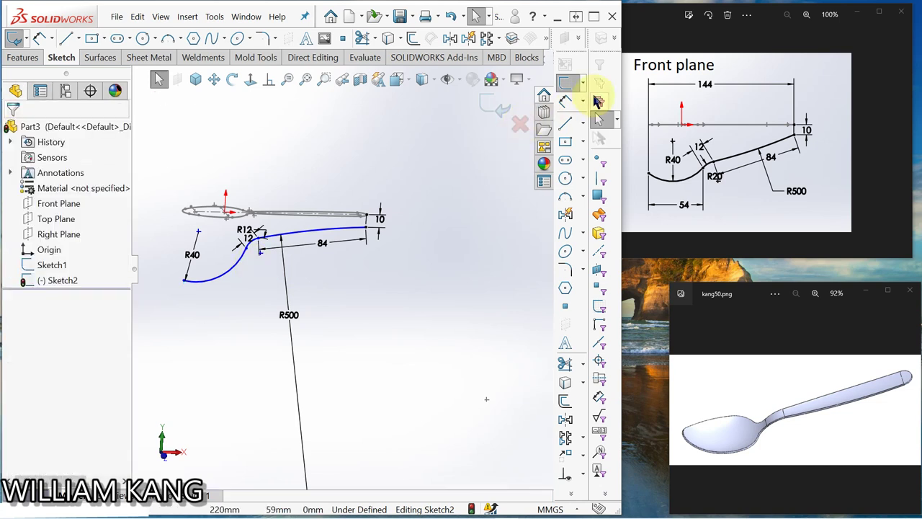
- Re-add the bowl length as a horizontal 54 mm dimension below the bowl
{"action": "left_click", "coordinate": [565, 100]}
{"action": "left_click", "coordinate": [245, 249]}
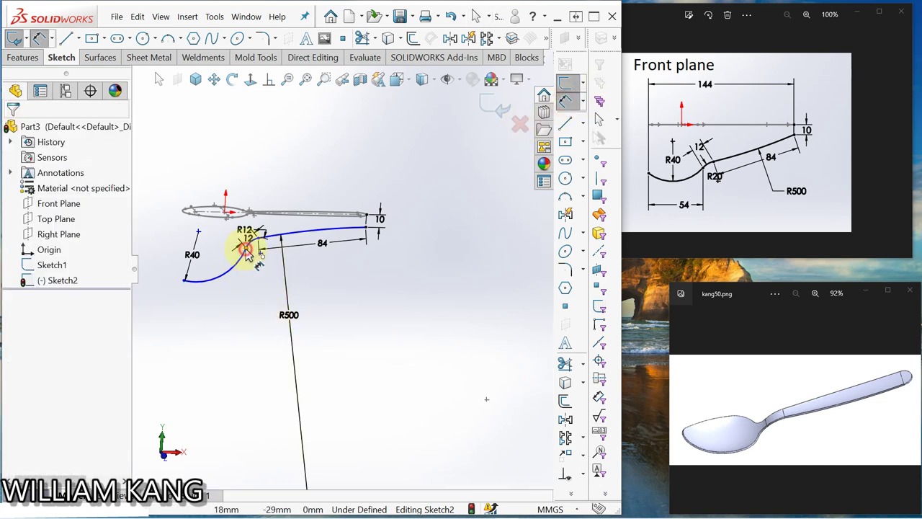
{"action": "left_click", "coordinate": [184, 282]}
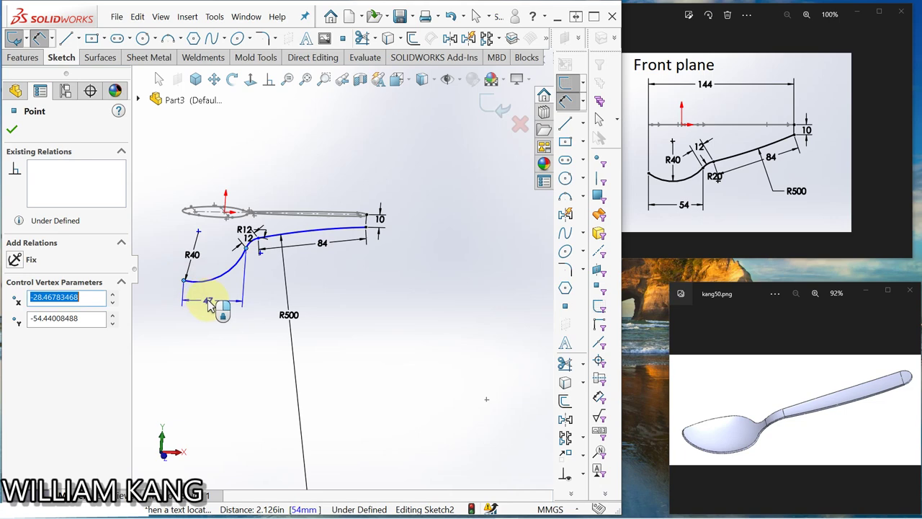
{"action": "left_click", "coordinate": [207, 305]}
{"action": "type", "text": "54"}
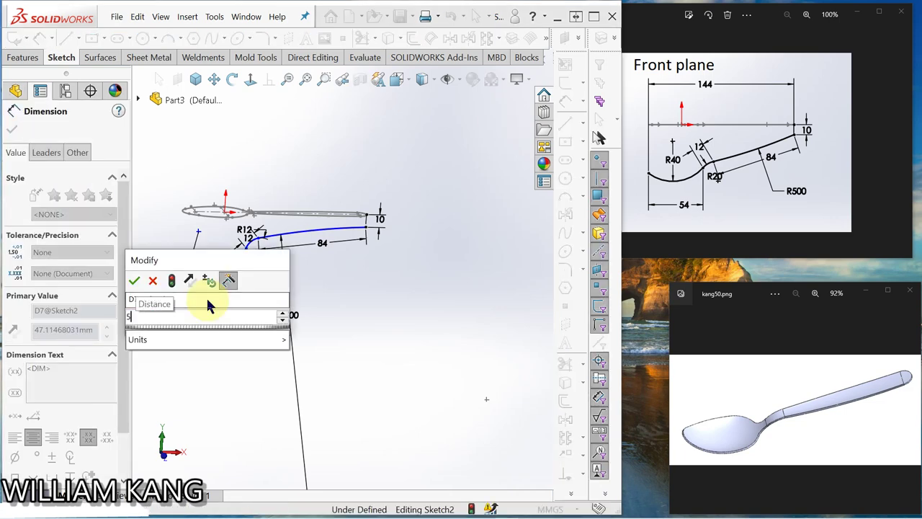
{"action": "key", "text": "Return"}
{"action": "left_click", "coordinate": [232, 334]}
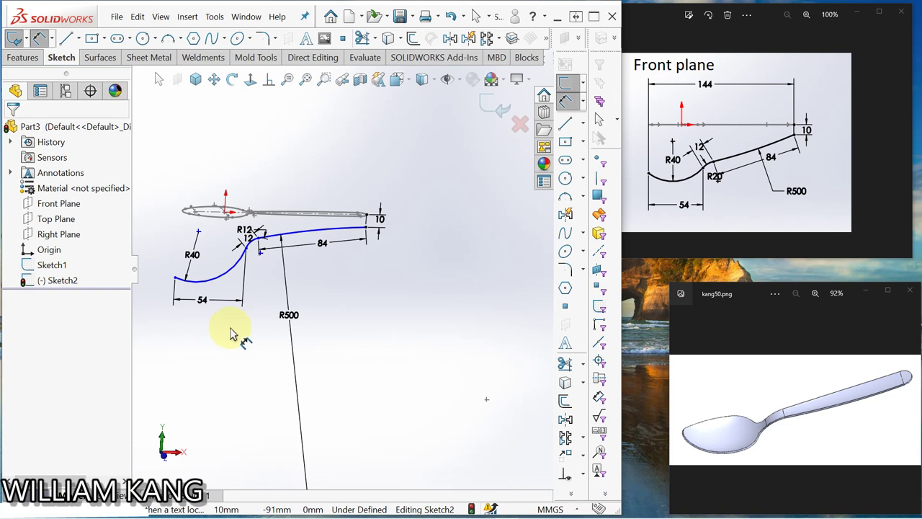
- Add a 144 mm overall length dimension from the handle end to the bowl's left end
{"action": "left_click", "coordinate": [366, 228]}
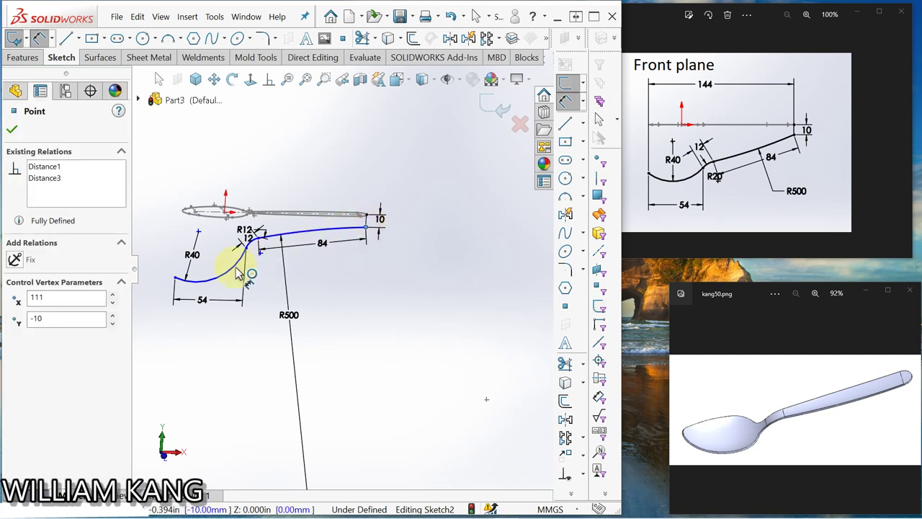
{"action": "left_click", "coordinate": [176, 278]}
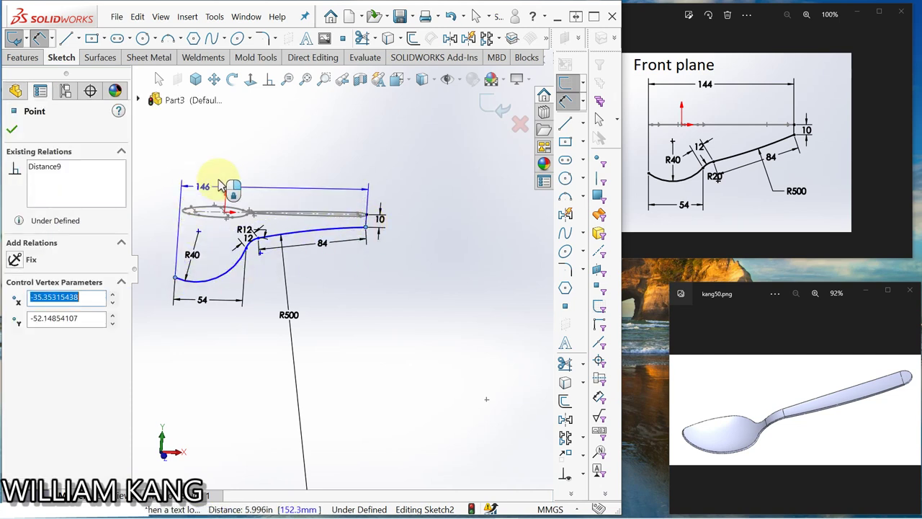
{"action": "left_click", "coordinate": [249, 173]}
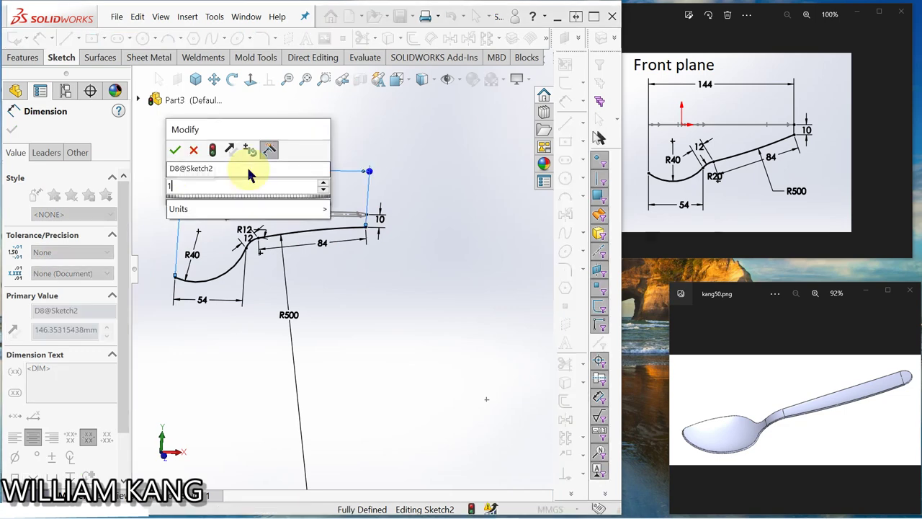
{"action": "type", "text": "144"}
{"action": "key", "text": "Return"}
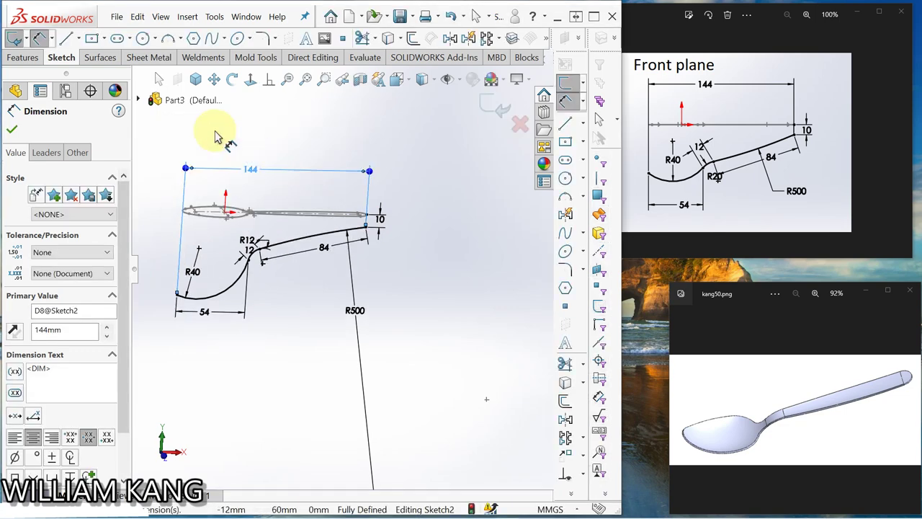
{"action": "left_click", "coordinate": [216, 136]}
{"action": "middle_click_drag", "start_coordinate": [305, 267], "coordinate": [276, 196]}
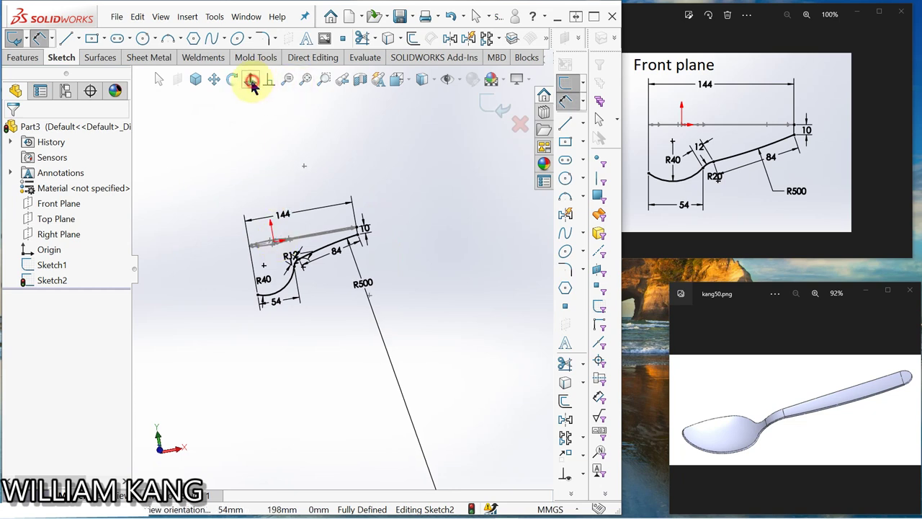
- Shift the R40 radius label slightly to the right
{"action": "left_click", "coordinate": [250, 81]}
{"action": "scroll", "coordinate": [317, 297], "scroll_direction": "down", "scroll_amount": 2}
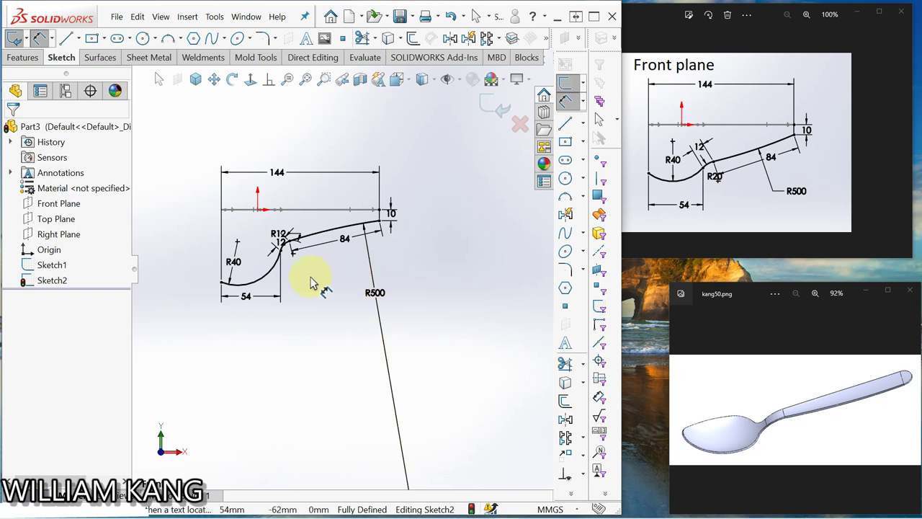
{"action": "left_click_drag", "start_coordinate": [232, 265], "coordinate": [254, 267]}
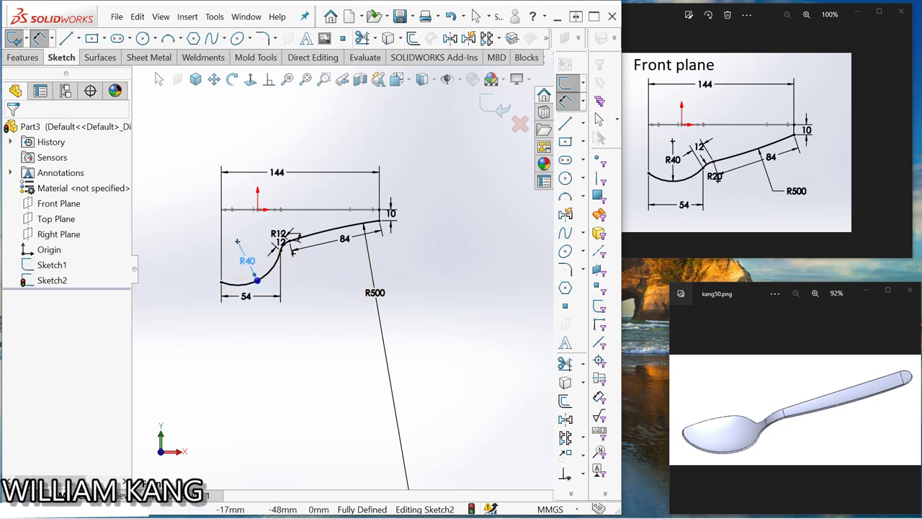
{"action": "left_click", "coordinate": [280, 282]}
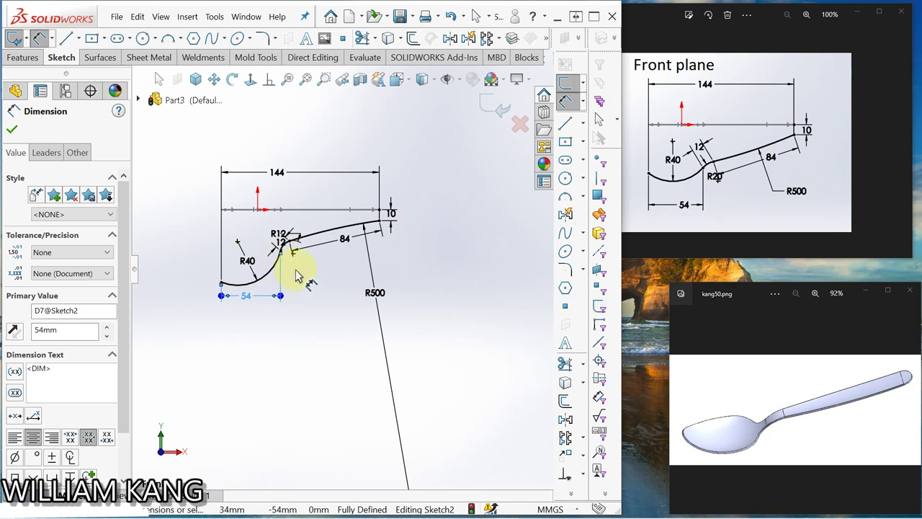
{"action": "scroll", "coordinate": [299, 263], "scroll_direction": "down", "scroll_amount": 5}
{"action": "scroll", "coordinate": [300, 265], "scroll_direction": "up", "scroll_amount": 3}
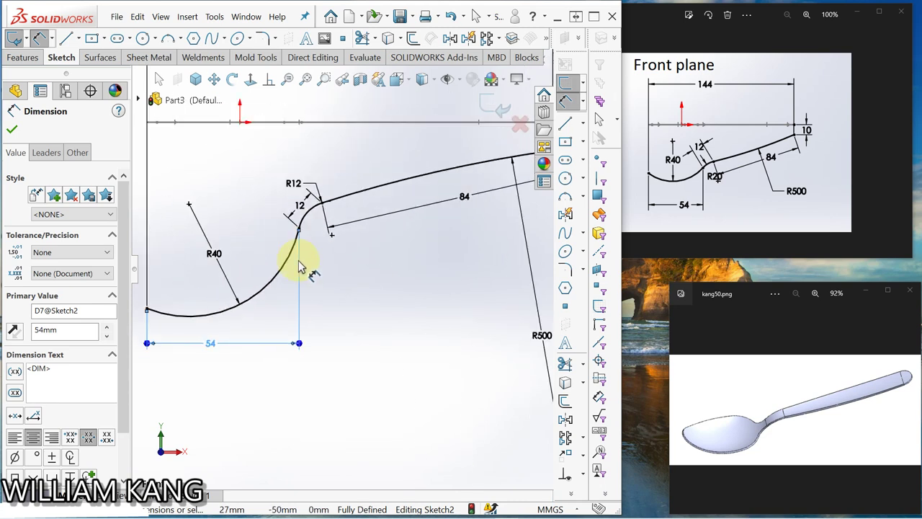
{"action": "left_click", "coordinate": [309, 214]}
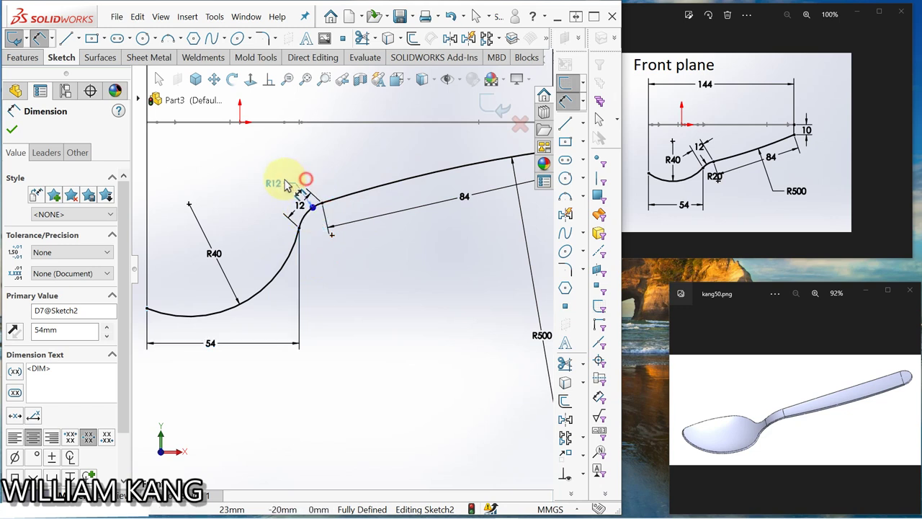
- Change the R12 fillet radius dimension to 20 mm
{"action": "left_click", "coordinate": [283, 188]}
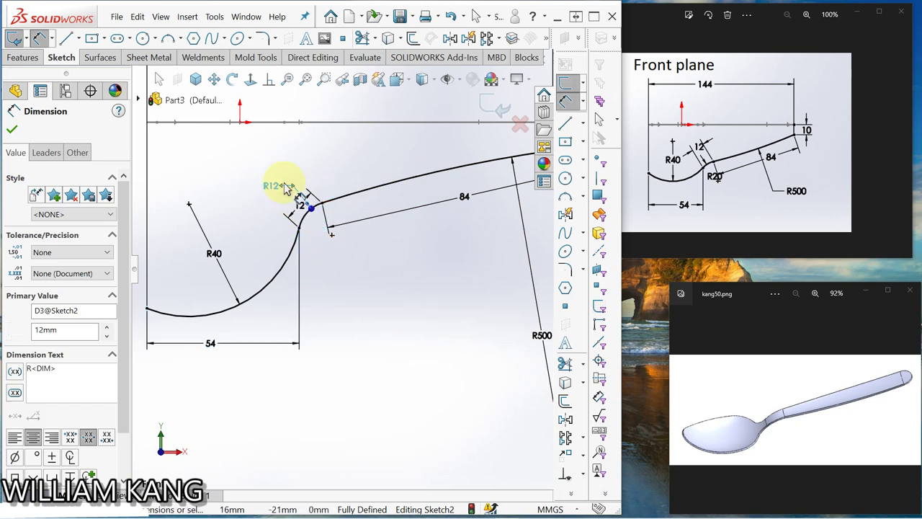
{"action": "left_click", "coordinate": [280, 189]}
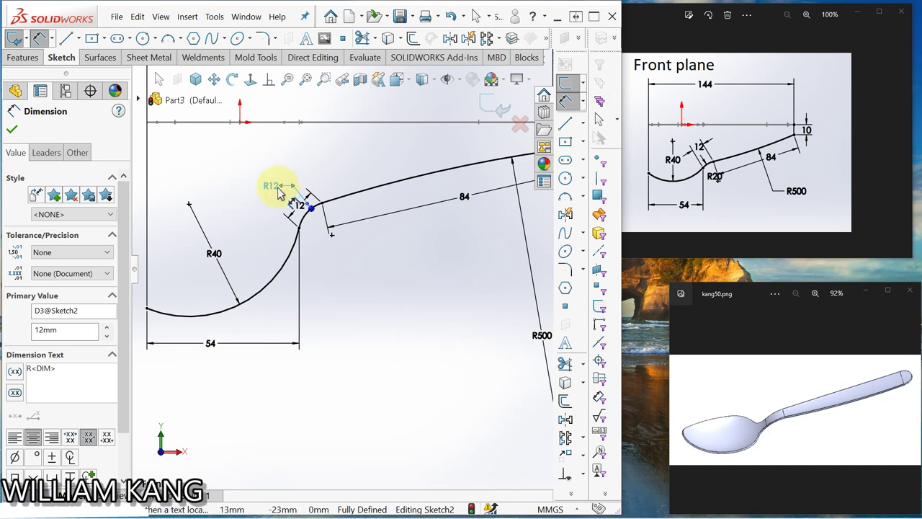
{"action": "left_click_drag", "start_coordinate": [67, 329], "coordinate": [15, 329]}
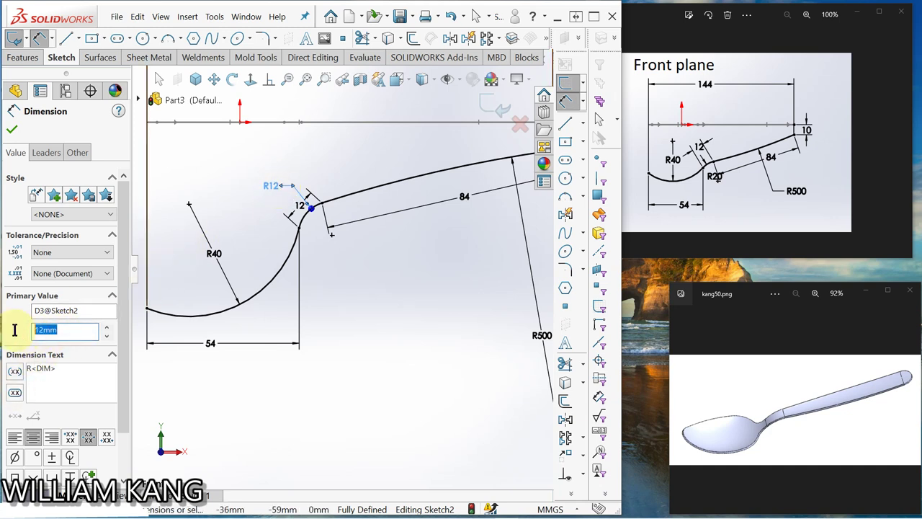
{"action": "type", "text": "20"}
{"action": "key", "text": "Return"}
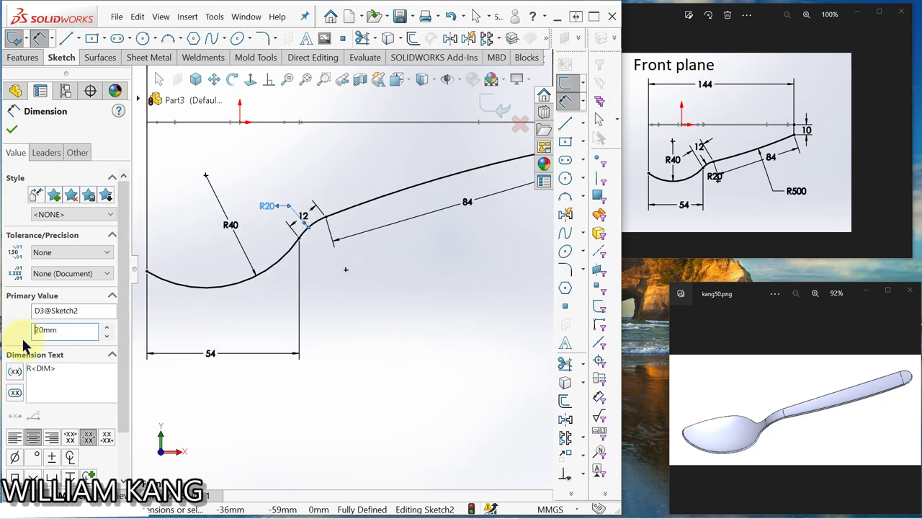
{"action": "left_click", "coordinate": [11, 129]}
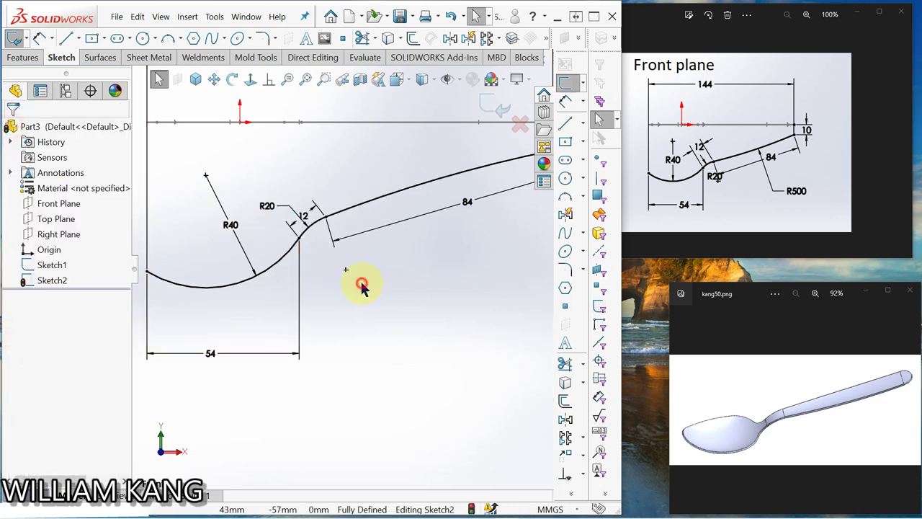
- Move the R20 label below the fillet and the R500 label to the left
{"action": "scroll", "coordinate": [365, 288], "scroll_direction": "up", "scroll_amount": 3}
{"action": "scroll", "coordinate": [365, 289], "scroll_direction": "up", "scroll_amount": 2}
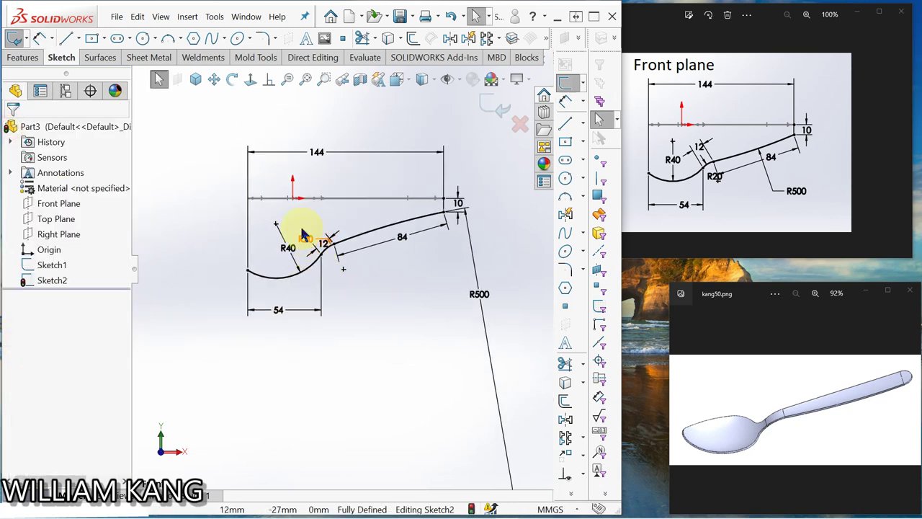
{"action": "left_click_drag", "start_coordinate": [308, 244], "coordinate": [371, 287]}
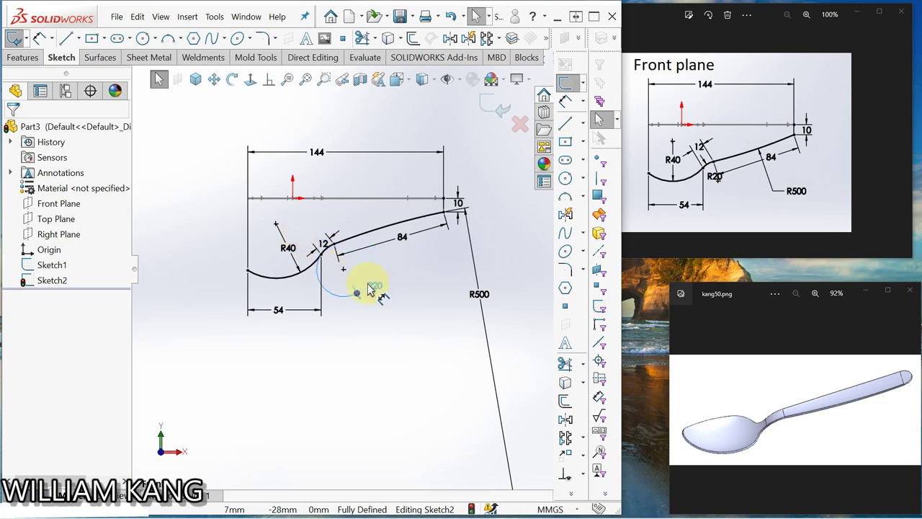
{"action": "left_click", "coordinate": [403, 324]}
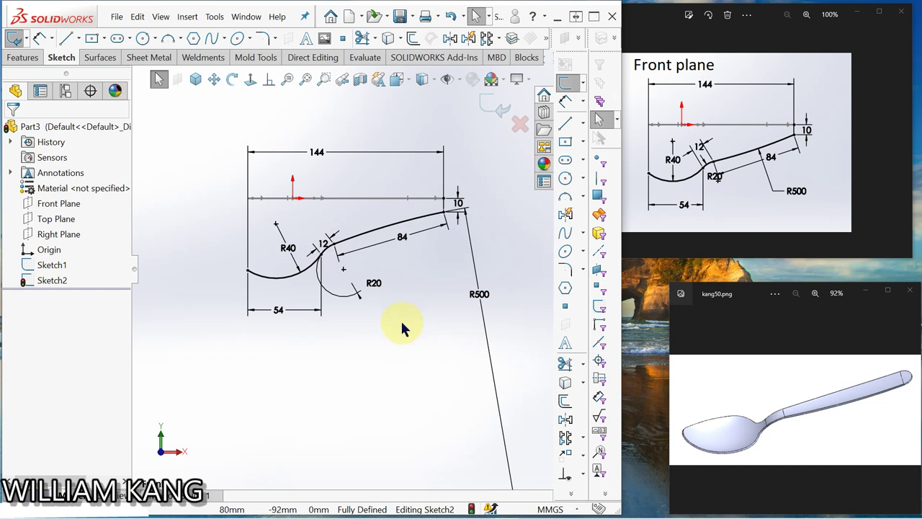
{"action": "left_click_drag", "start_coordinate": [478, 294], "coordinate": [429, 308]}
- Exit Sketch2 and create Plane1 parallel to Right Plane through Point4 on the profile
{"action": "left_click", "coordinate": [492, 108]}
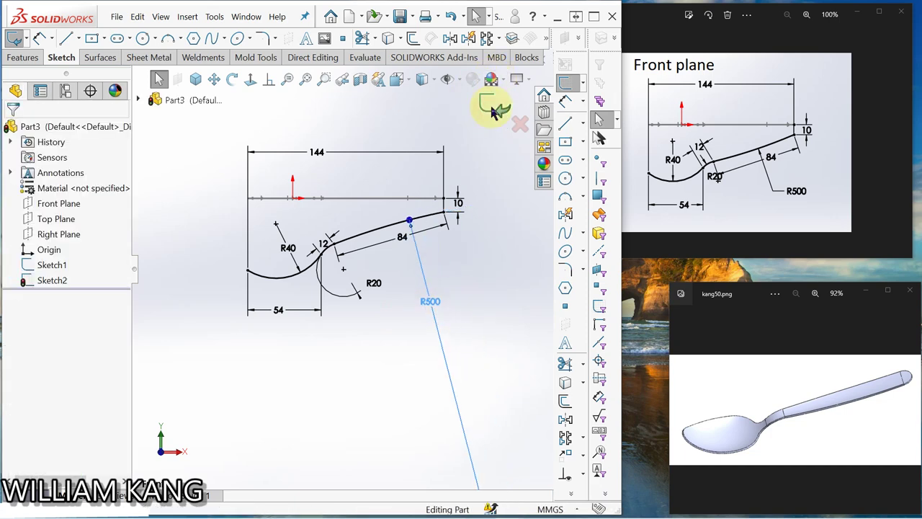
{"action": "left_click", "coordinate": [900, 143]}
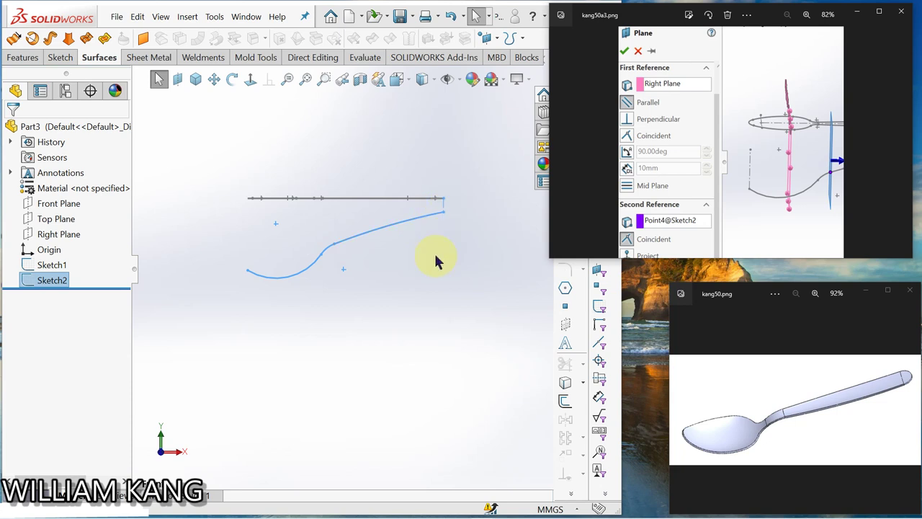
{"action": "left_click", "coordinate": [62, 237]}
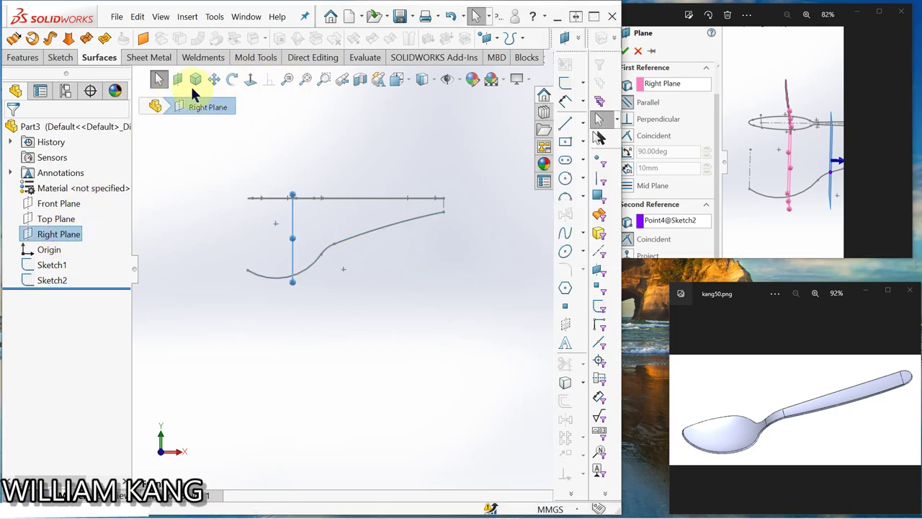
{"action": "left_click", "coordinate": [179, 81]}
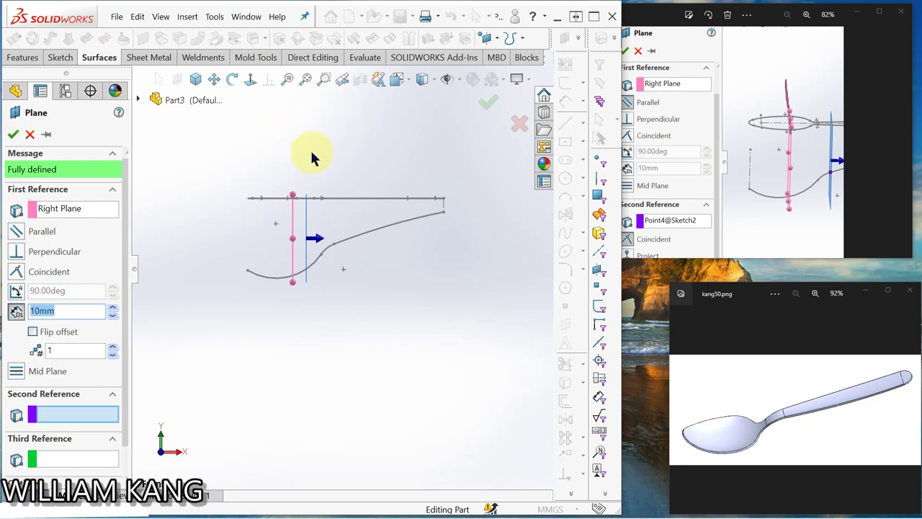
{"action": "left_click", "coordinate": [336, 249]}
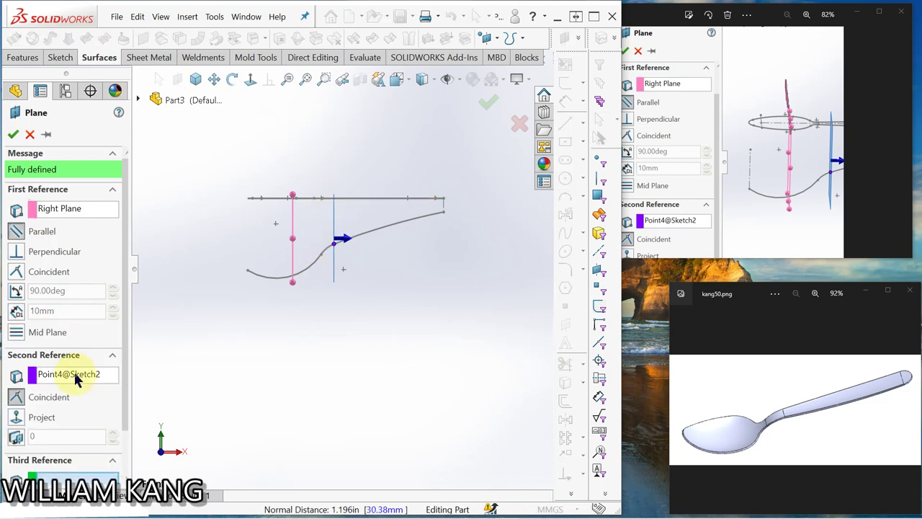
{"action": "left_click", "coordinate": [13, 134]}
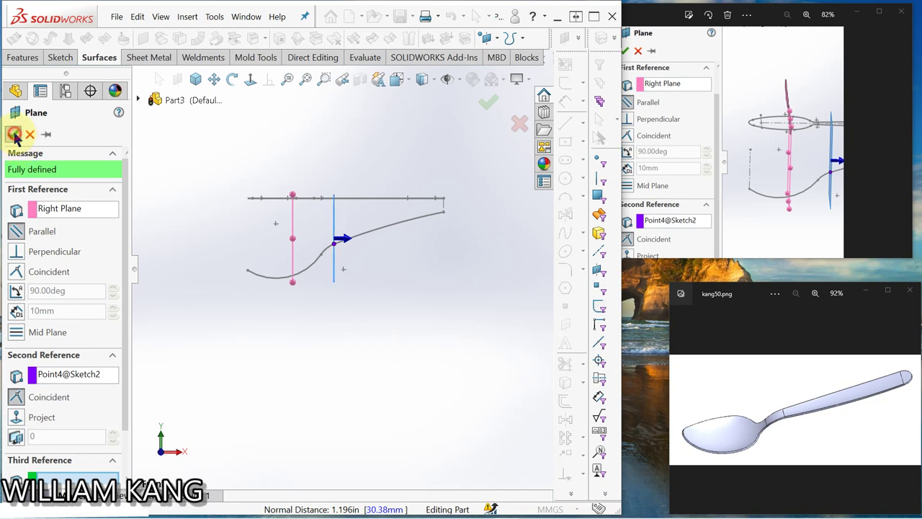
{"action": "left_click", "coordinate": [166, 296]}
{"action": "mouse_move", "coordinate": [427, 279]}
{"action": "middle_mouse_down"}
{"action": "mouse_move", "coordinate": [438, 324]}
{"action": "mouse_move", "coordinate": [412, 281]}
{"action": "mouse_move", "coordinate": [424, 281]}
{"action": "mouse_move", "coordinate": [431, 325]}
{"action": "middle_mouse_up"}
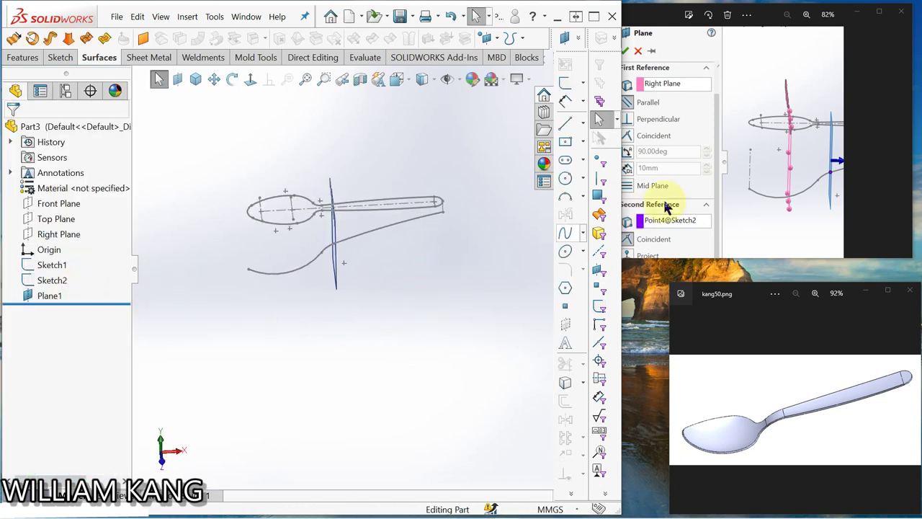
{"action": "left_click", "coordinate": [898, 149]}
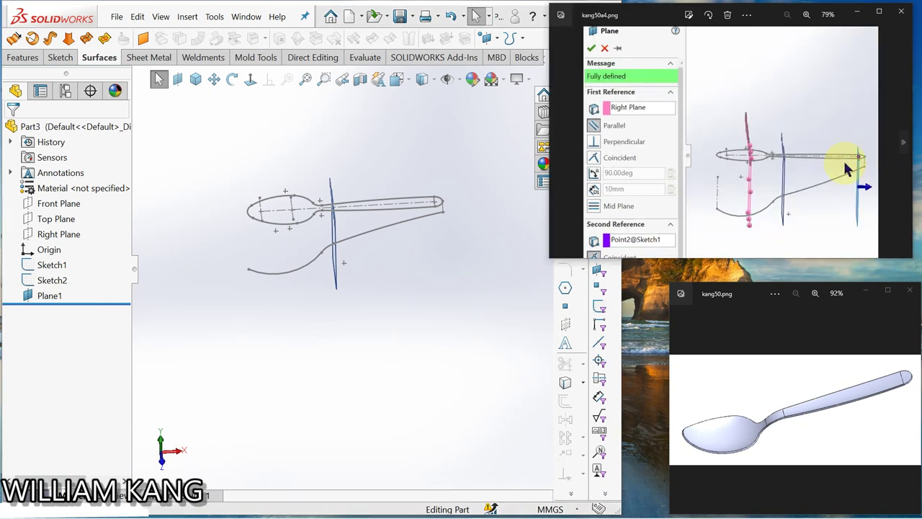
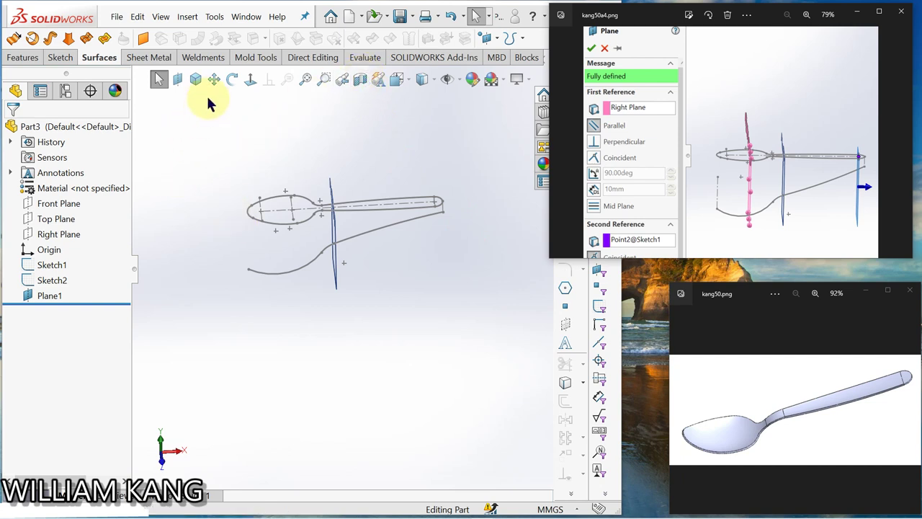
- Create Plane2 parallel to the Right Plane through the handle sketch's end point (Point2@Sketch1)
{"action": "left_click", "coordinate": [61, 238]}
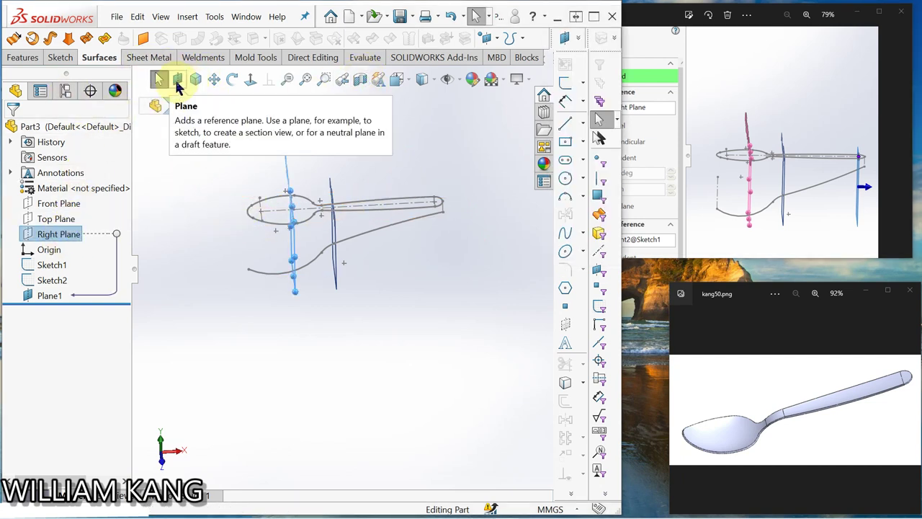
{"action": "left_click", "coordinate": [178, 81]}
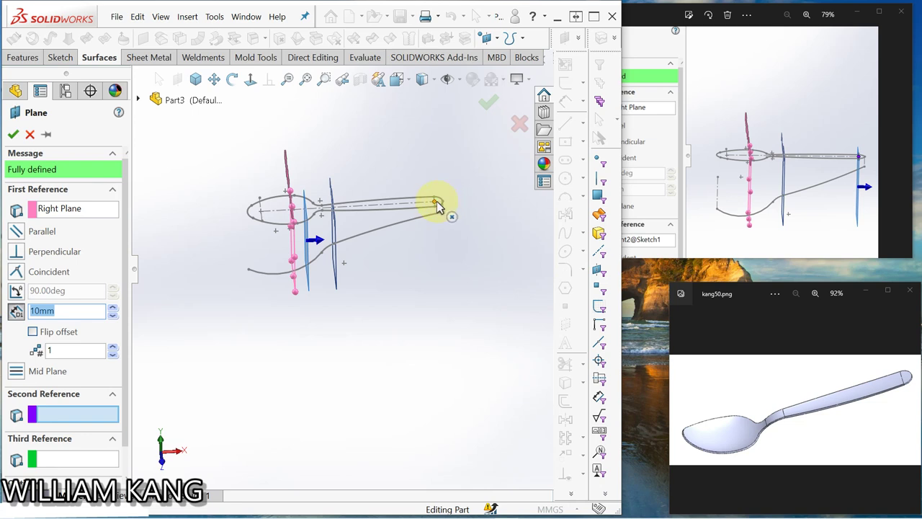
{"action": "left_click", "coordinate": [437, 206]}
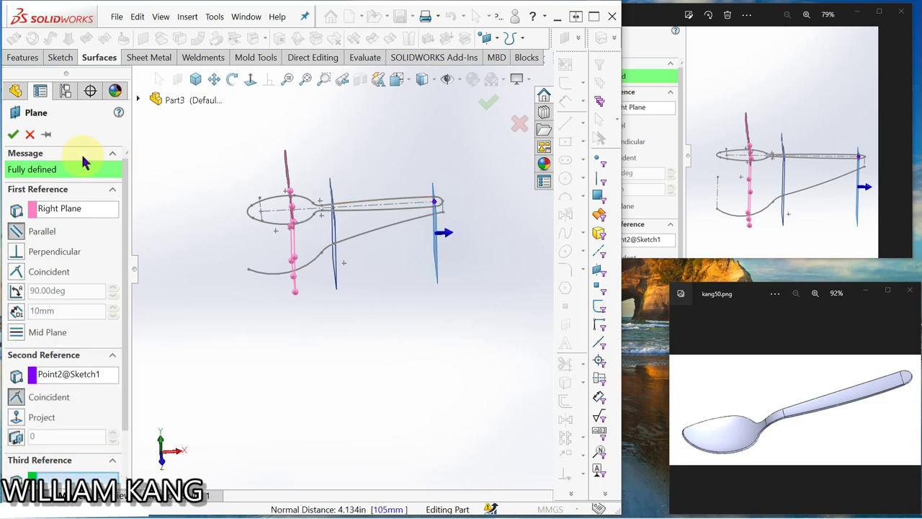
{"action": "left_click", "coordinate": [13, 135]}
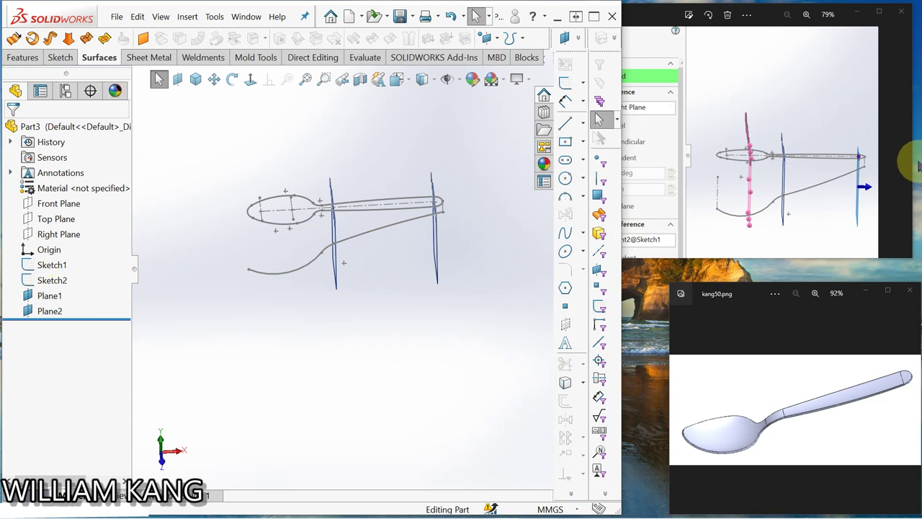
{"action": "left_click", "coordinate": [897, 136]}
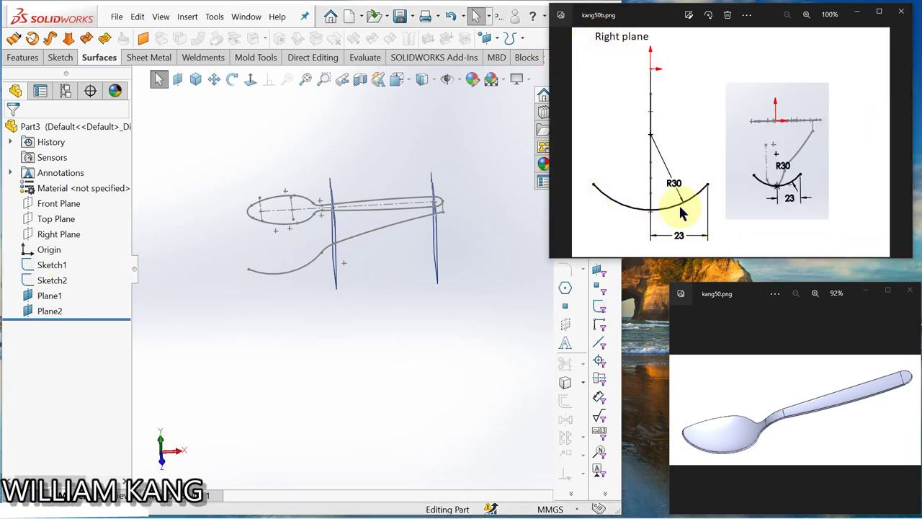
- Start a sketch on the new plane and draw a 3-point bowl arc
{"action": "left_click", "coordinate": [61, 234]}
{"action": "left_click", "coordinate": [66, 218]}
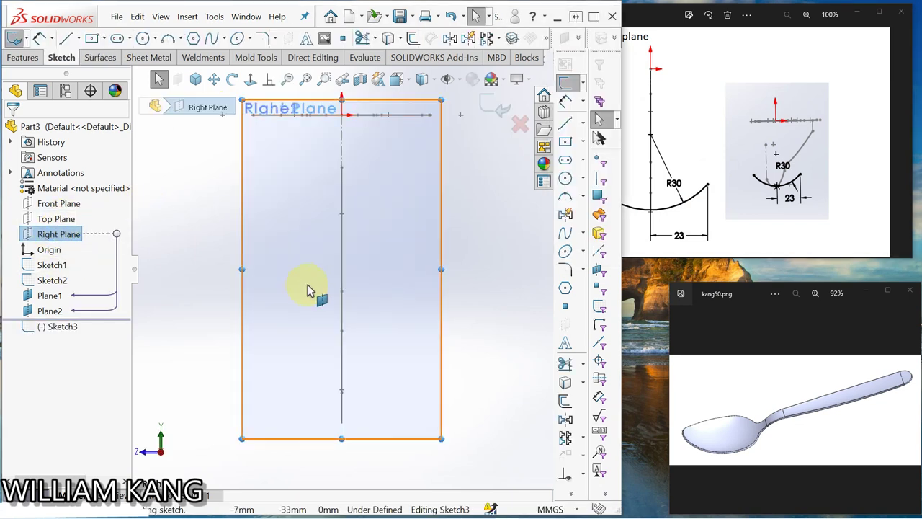
{"action": "left_click", "coordinate": [706, 14]}
{"action": "left_click_drag", "start_coordinate": [707, 14], "coordinate": [710, 16]}
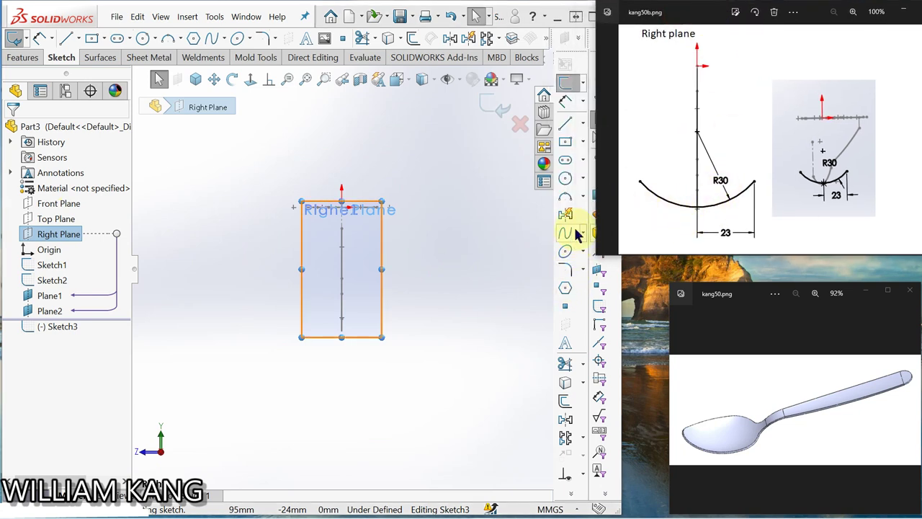
{"action": "left_click", "coordinate": [568, 199]}
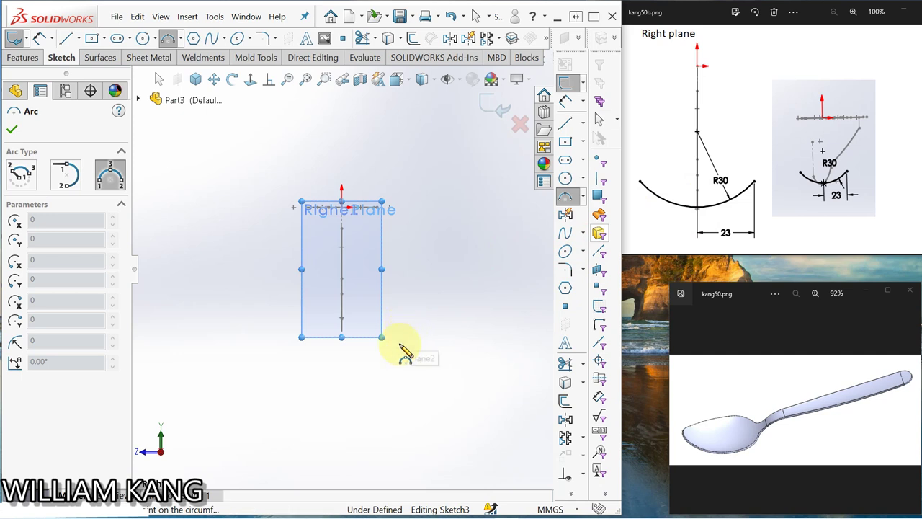
{"action": "left_click", "coordinate": [309, 309]}
{"action": "left_click", "coordinate": [373, 309]}
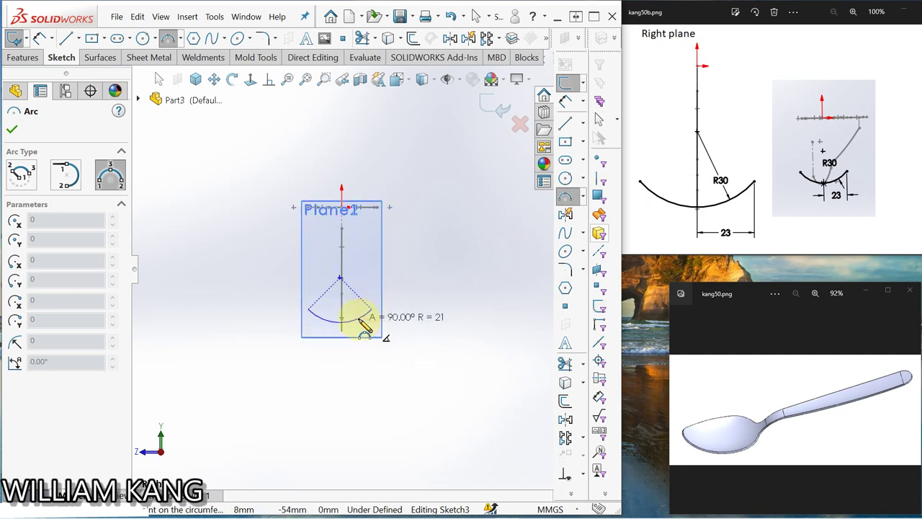
{"action": "left_click", "coordinate": [358, 317]}
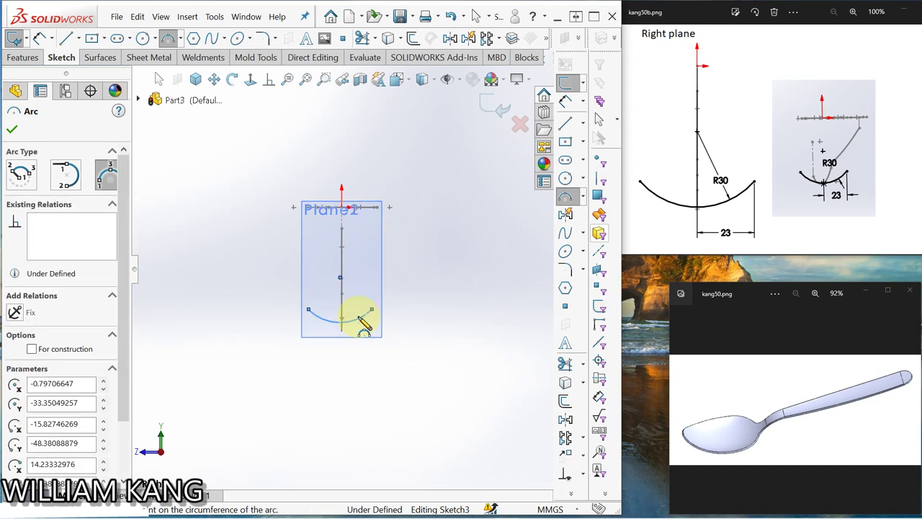
{"action": "key", "text": "Escape"}
- Make the arc centre coincident with the centerline and its endpoints horizontal
{"action": "scroll", "coordinate": [349, 286], "scroll_direction": "down", "scroll_amount": 2}
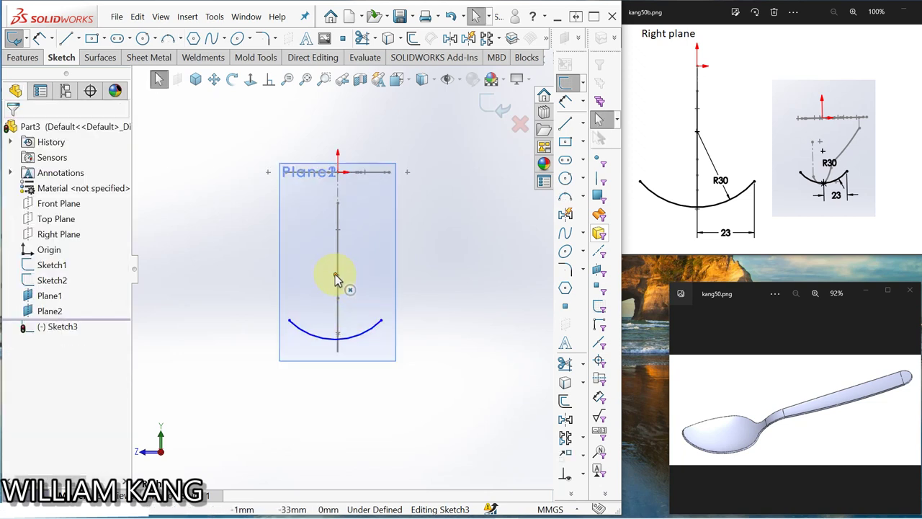
{"action": "left_click", "coordinate": [335, 274]}
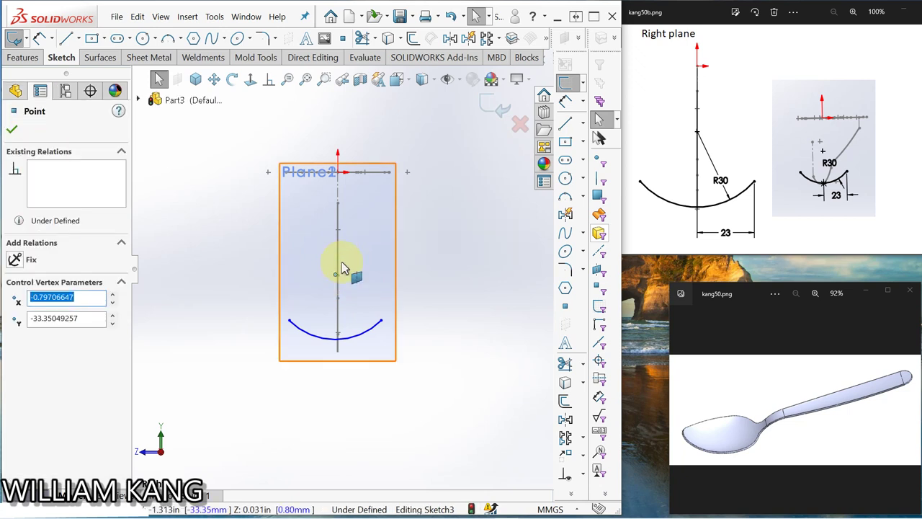
{"action": "left_click", "coordinate": [338, 267], "text": "ctrl"}
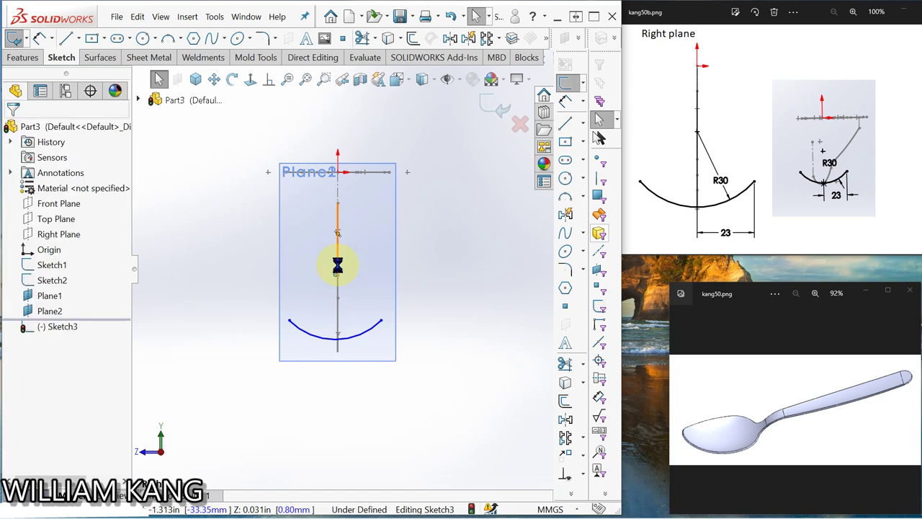
{"action": "left_click", "coordinate": [15, 336]}
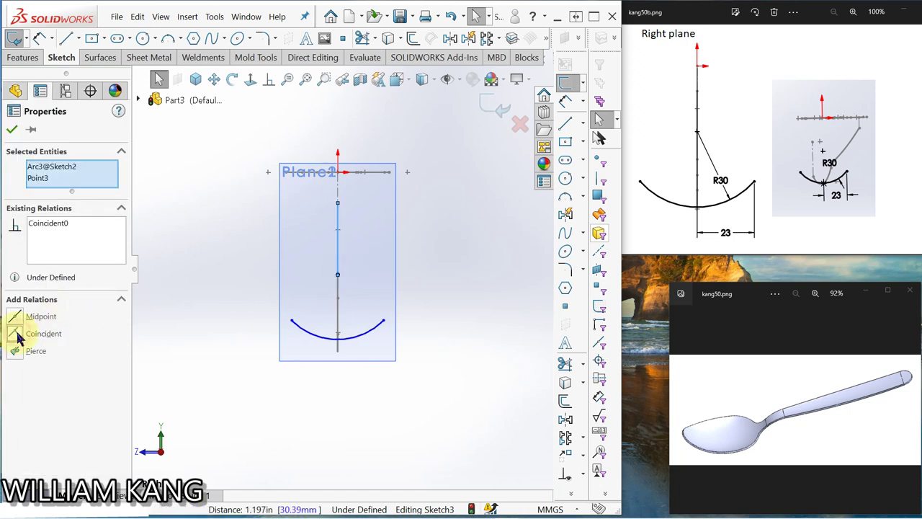
{"action": "left_click", "coordinate": [11, 130]}
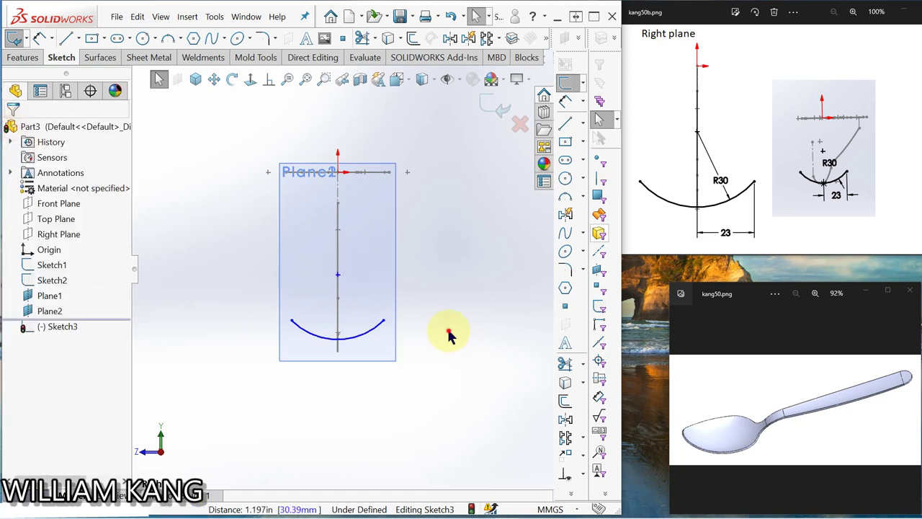
{"action": "left_click", "coordinate": [293, 324]}
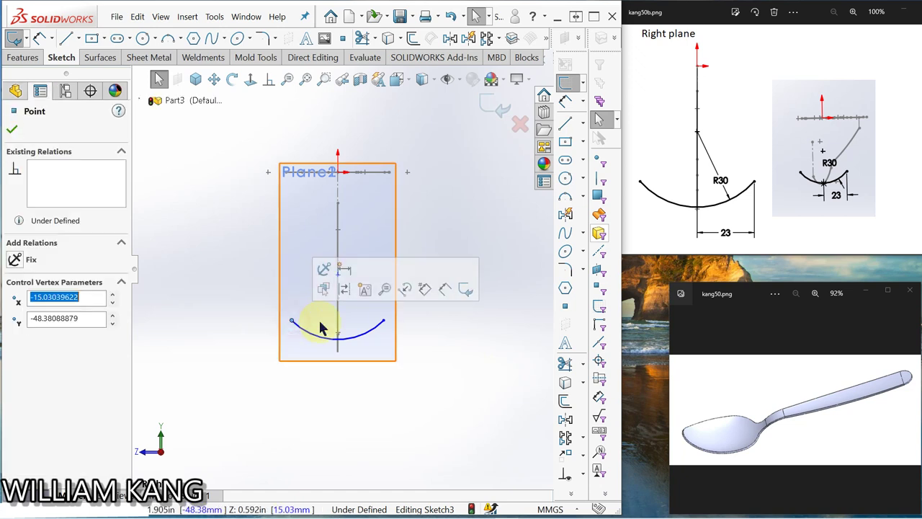
{"action": "left_click", "coordinate": [383, 323]}
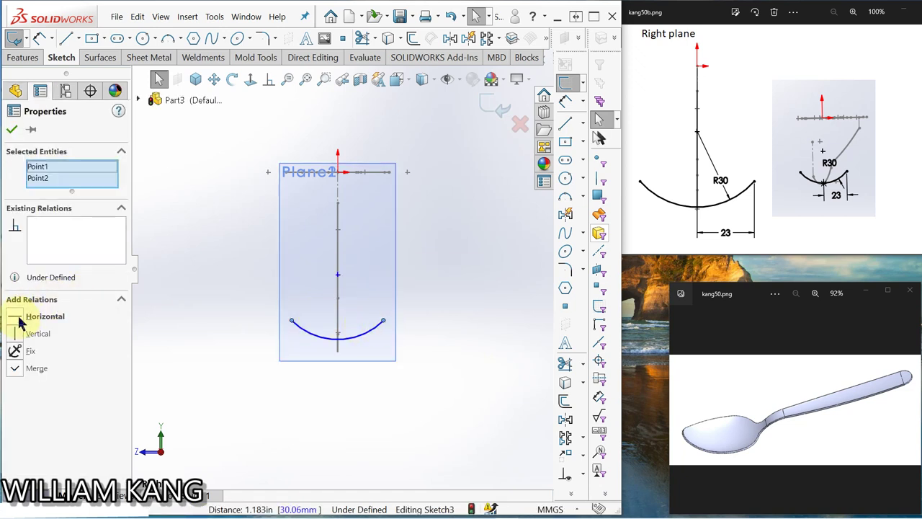
{"action": "left_click", "coordinate": [16, 318]}
{"action": "left_click", "coordinate": [357, 432]}
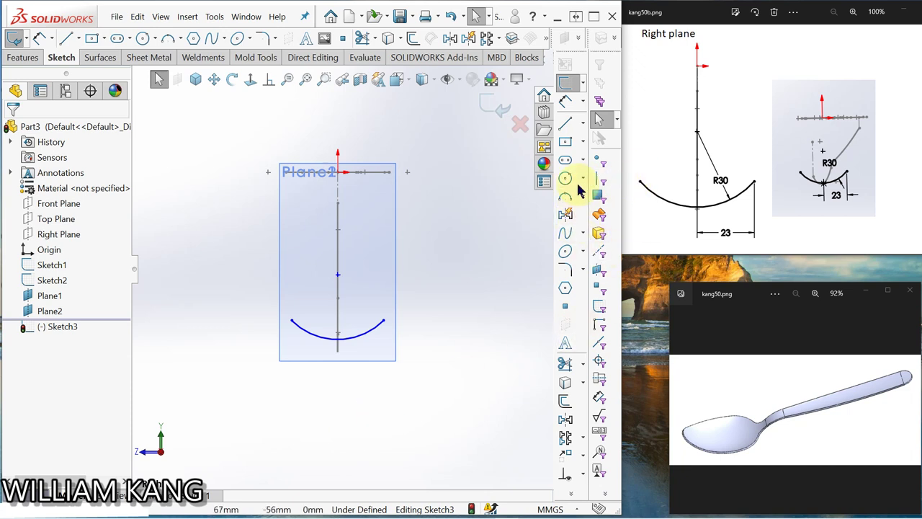
- Dimension the arc radius to 30
{"action": "left_click", "coordinate": [566, 101]}
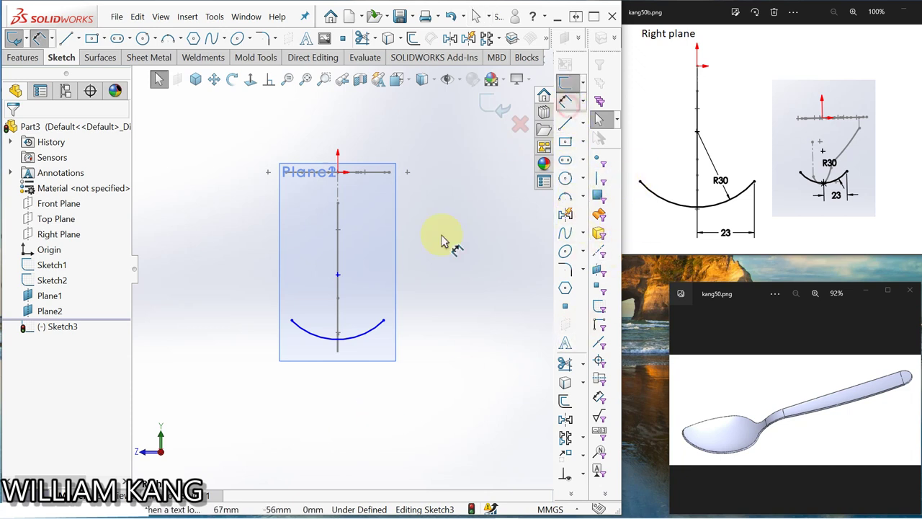
{"action": "left_click", "coordinate": [364, 340]}
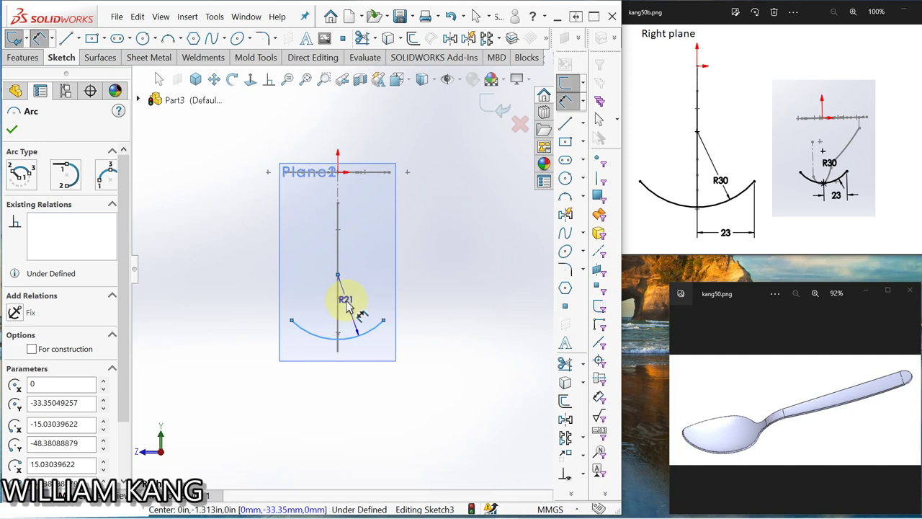
{"action": "left_click", "coordinate": [349, 307]}
{"action": "double_click", "coordinate": [349, 306]}
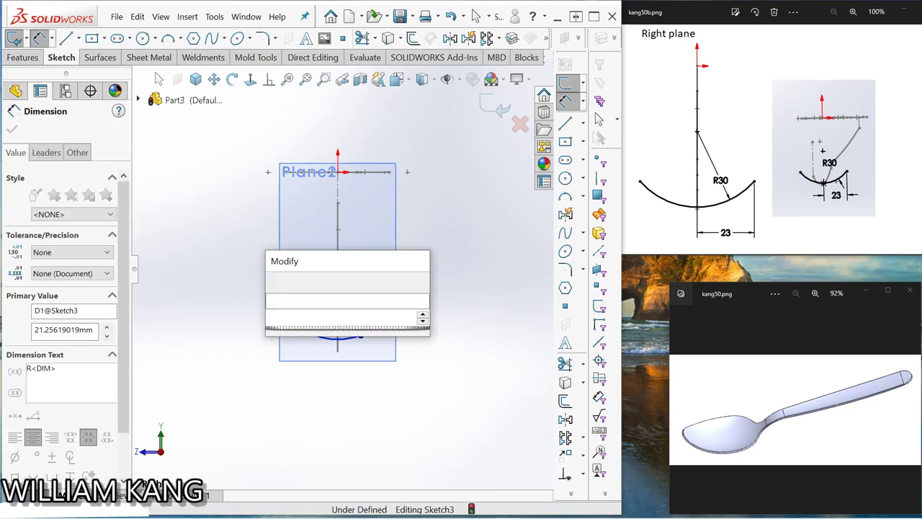
{"action": "type", "text": "30"}
{"action": "key", "text": "Return"}
{"action": "left_click", "coordinate": [443, 386]}
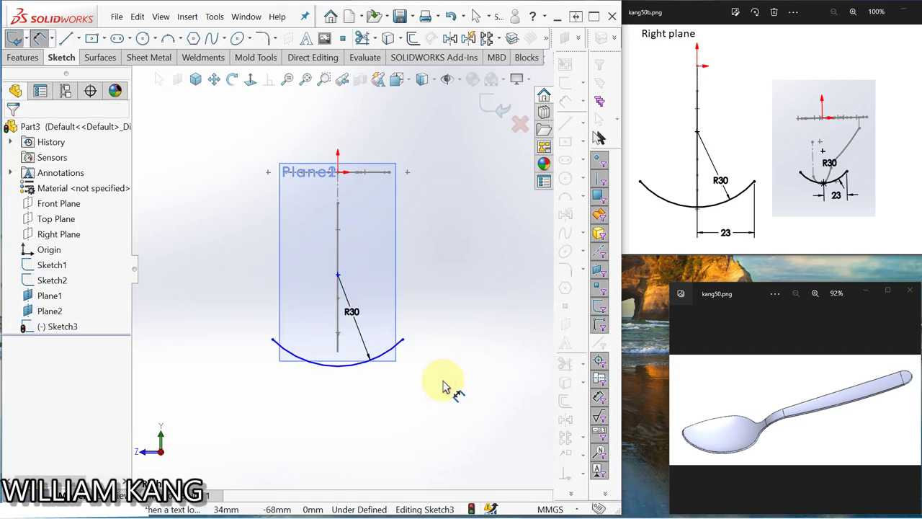
{"action": "mouse_move", "coordinate": [433, 370]}
{"action": "middle_mouse_down"}
{"action": "mouse_move", "coordinate": [432, 391]}
{"action": "mouse_move", "coordinate": [430, 363]}
{"action": "middle_mouse_up"}
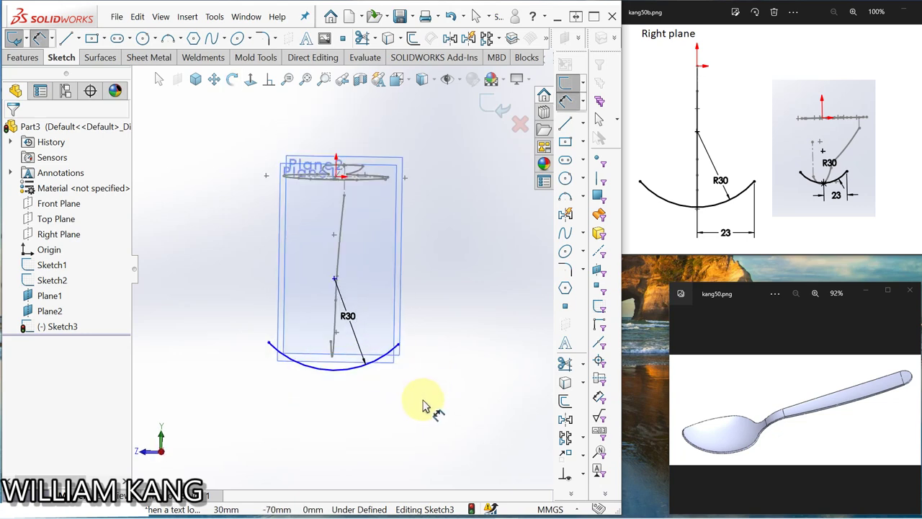
- Add a sketch point at the R30 arc's midpoint
{"action": "mouse_move", "coordinate": [422, 401]}
{"action": "middle_mouse_down"}
{"action": "mouse_move", "coordinate": [418, 424]}
{"action": "mouse_move", "coordinate": [422, 405]}
{"action": "mouse_move", "coordinate": [398, 393]}
{"action": "mouse_move", "coordinate": [374, 399]}
{"action": "mouse_move", "coordinate": [396, 409]}
{"action": "mouse_move", "coordinate": [385, 410]}
{"action": "middle_mouse_up"}
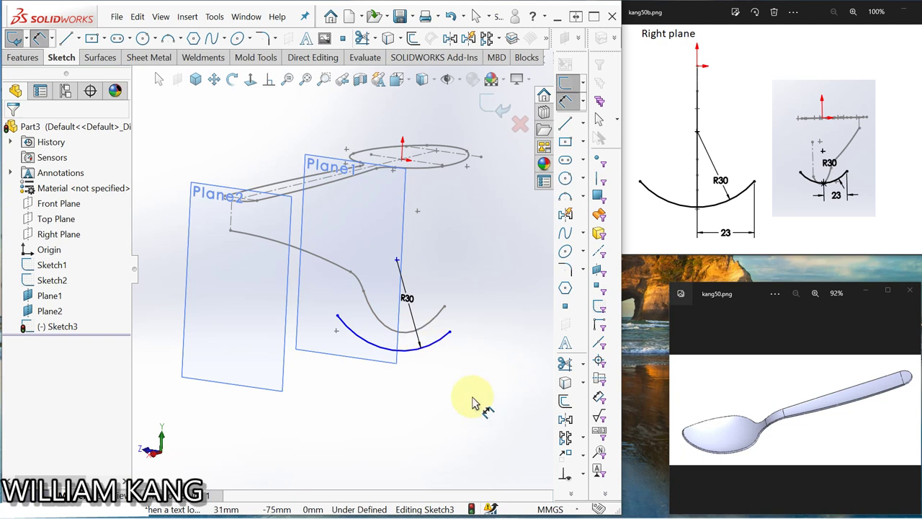
{"action": "left_click", "coordinate": [566, 307]}
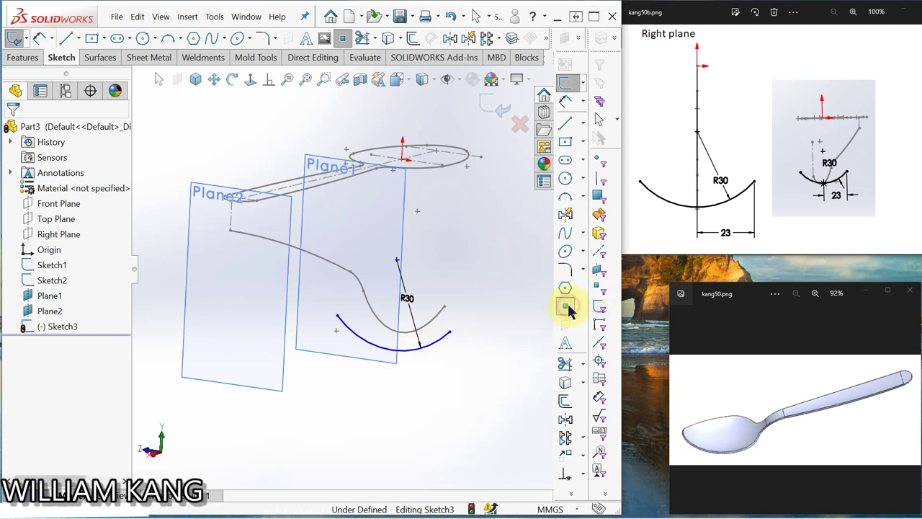
{"action": "left_click", "coordinate": [393, 351]}
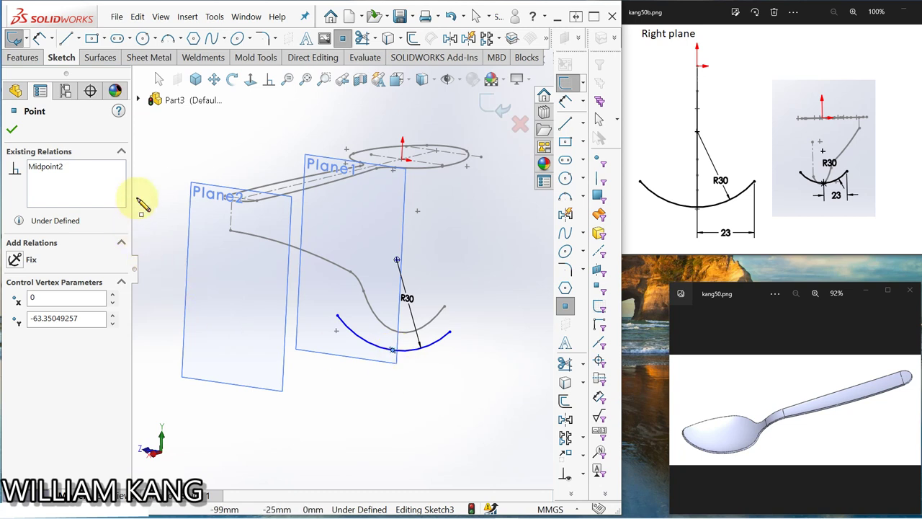
{"action": "left_click", "coordinate": [12, 130]}
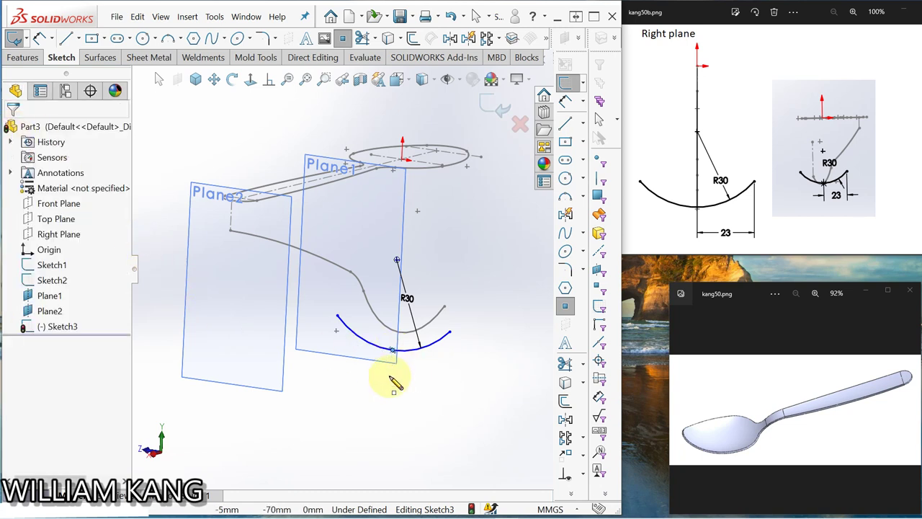
{"action": "key", "text": "Escape"}
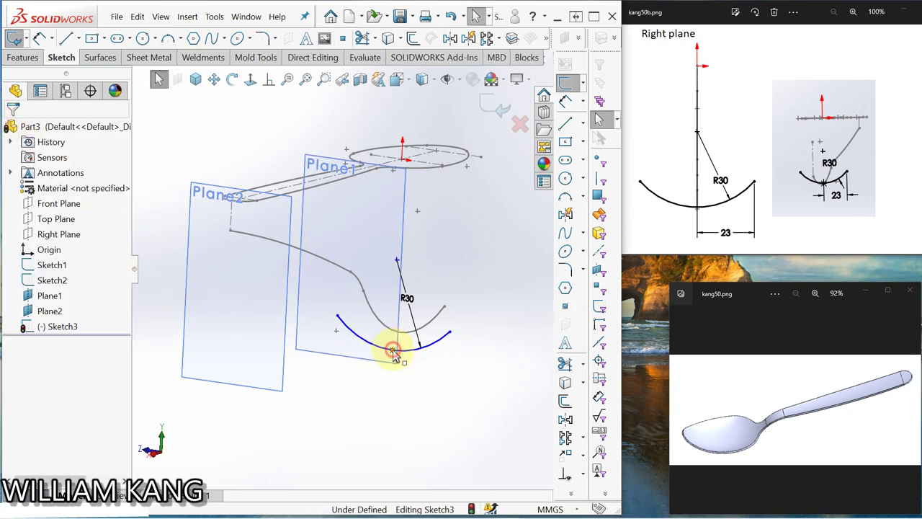
- Make the arc's midpoint pierce the Sketch2 side profile curve and orbit to check it
{"action": "left_click", "coordinate": [393, 351]}
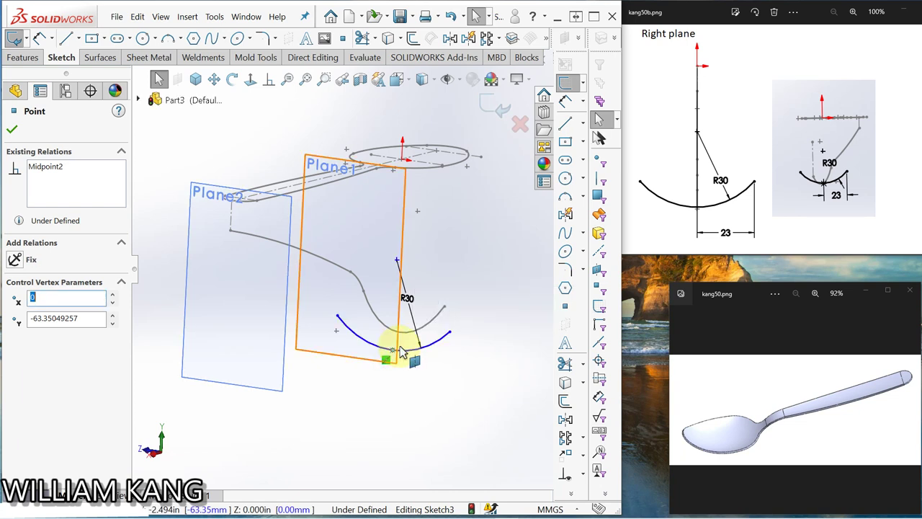
{"action": "left_click", "coordinate": [411, 337], "text": "ctrl"}
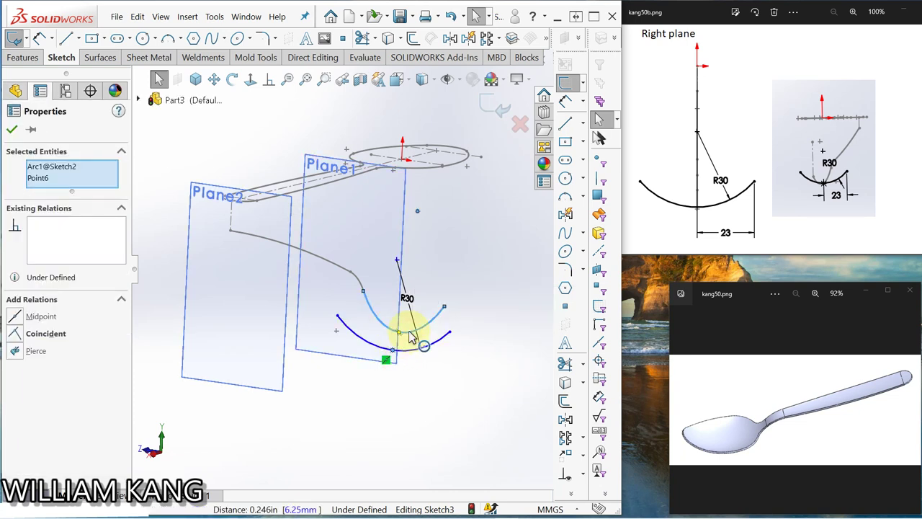
{"action": "left_click", "coordinate": [18, 353]}
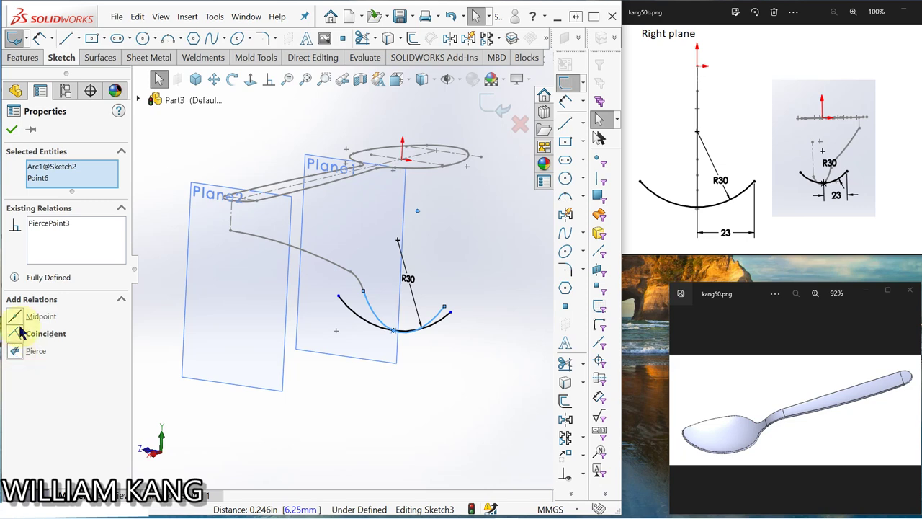
{"action": "left_click", "coordinate": [12, 132]}
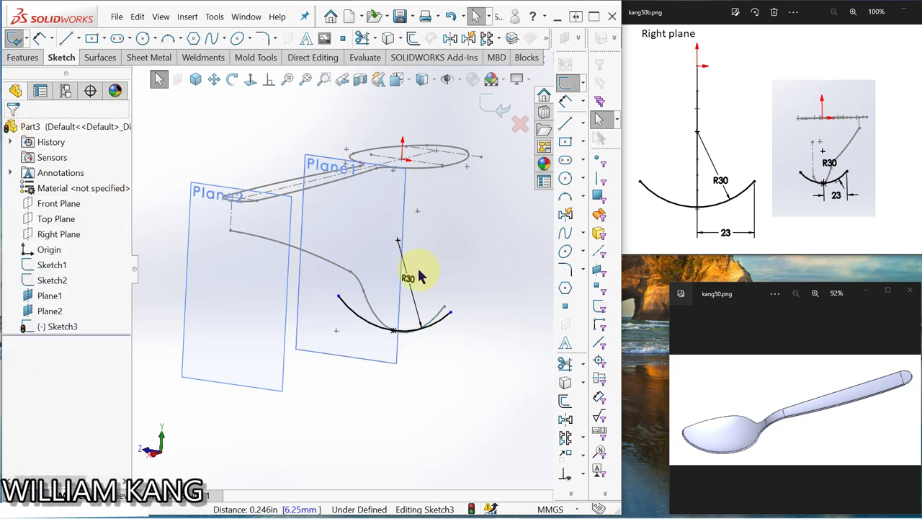
{"action": "mouse_move", "coordinate": [420, 276]}
{"action": "middle_mouse_down"}
{"action": "mouse_move", "coordinate": [270, 320]}
{"action": "mouse_move", "coordinate": [270, 335]}
{"action": "mouse_move", "coordinate": [231, 317]}
{"action": "middle_mouse_up"}
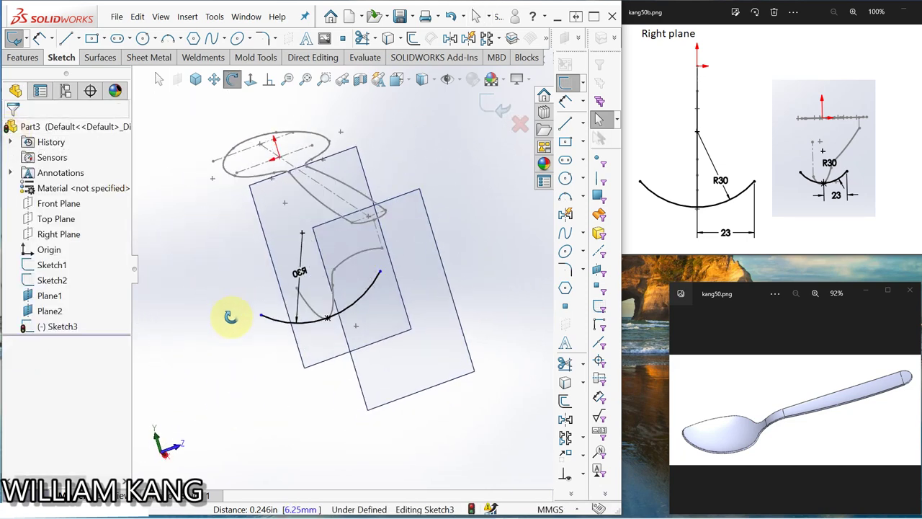
{"action": "mouse_move", "coordinate": [433, 308]}
{"action": "middle_mouse_down"}
{"action": "mouse_move", "coordinate": [469, 283]}
{"action": "mouse_move", "coordinate": [455, 354]}
{"action": "mouse_move", "coordinate": [442, 319]}
{"action": "mouse_move", "coordinate": [463, 422]}
{"action": "middle_mouse_up"}
{"action": "mouse_move", "coordinate": [367, 381]}
{"action": "middle_mouse_down"}
{"action": "mouse_move", "coordinate": [374, 395]}
{"action": "mouse_move", "coordinate": [354, 386]}
{"action": "mouse_move", "coordinate": [379, 397]}
{"action": "middle_mouse_up"}
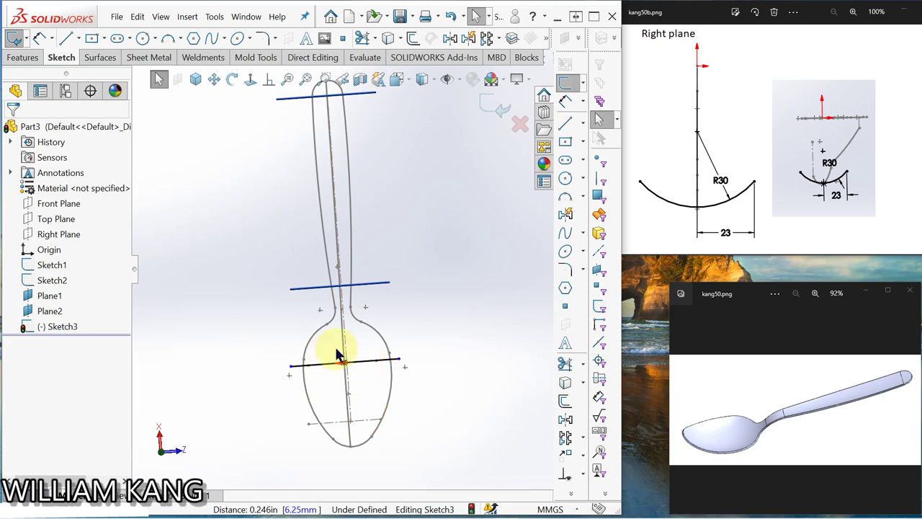
{"action": "mouse_move", "coordinate": [369, 364]}
{"action": "middle_mouse_down"}
{"action": "mouse_move", "coordinate": [427, 256]}
{"action": "mouse_move", "coordinate": [478, 299]}
{"action": "mouse_move", "coordinate": [449, 313]}
{"action": "mouse_move", "coordinate": [469, 330]}
{"action": "middle_mouse_up"}
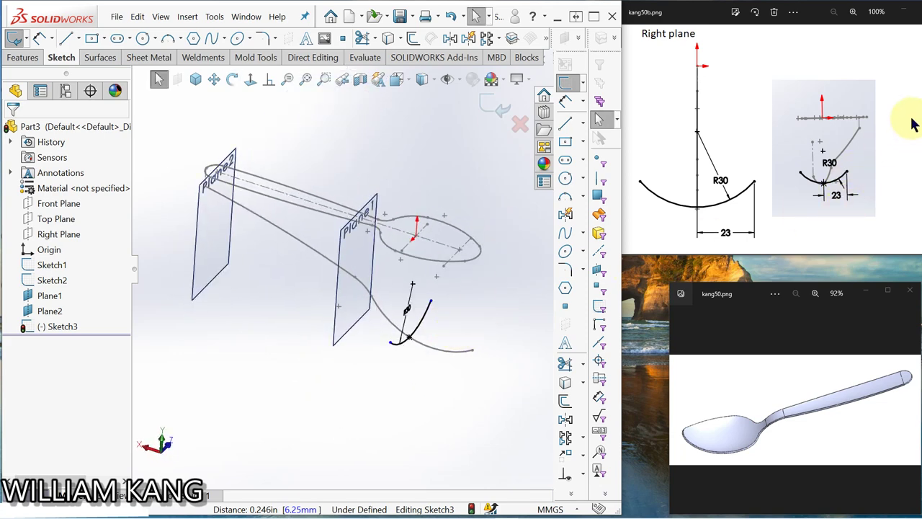
- Display the Plane1 reference drawing showing the R10 arc
{"action": "left_click", "coordinate": [913, 147]}
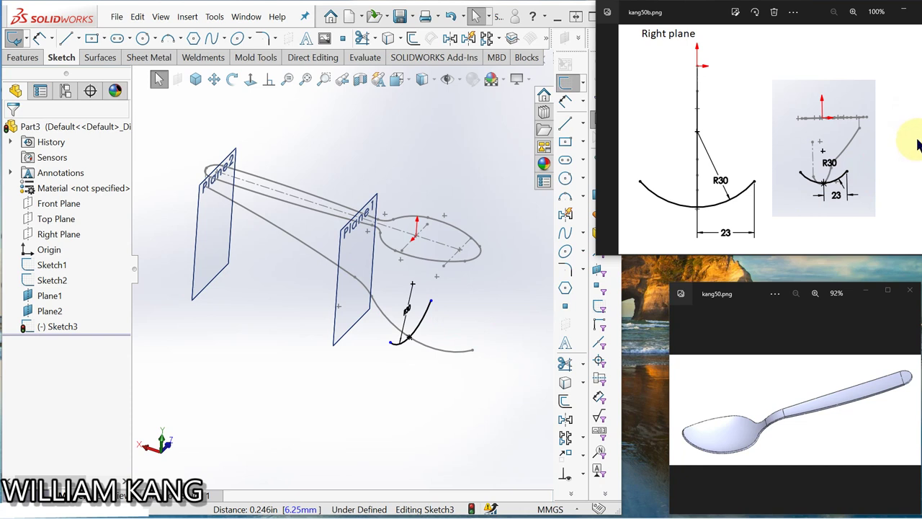
{"action": "left_click", "coordinate": [918, 144]}
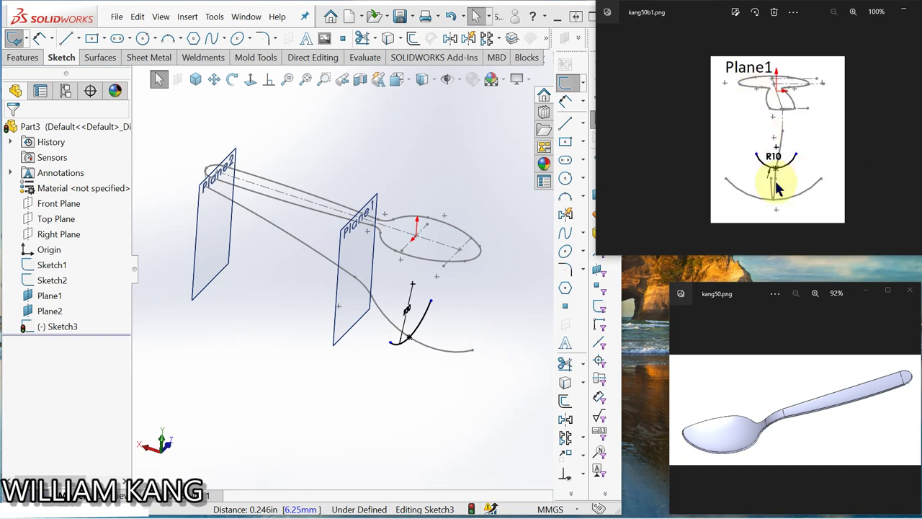
{"action": "left_click", "coordinate": [153, 179]}
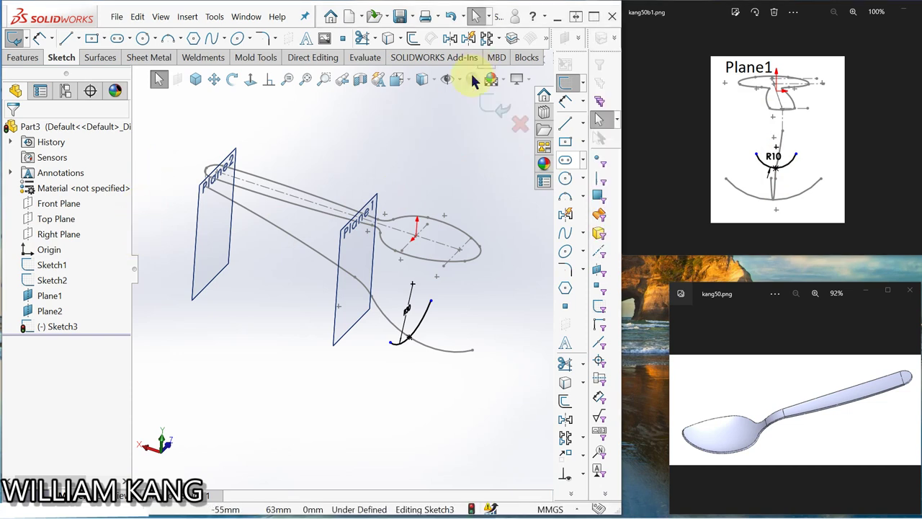
- Exit the current sketch, start a sketch on Plane1, and draw a 3-point arc
{"action": "left_click", "coordinate": [493, 111]}
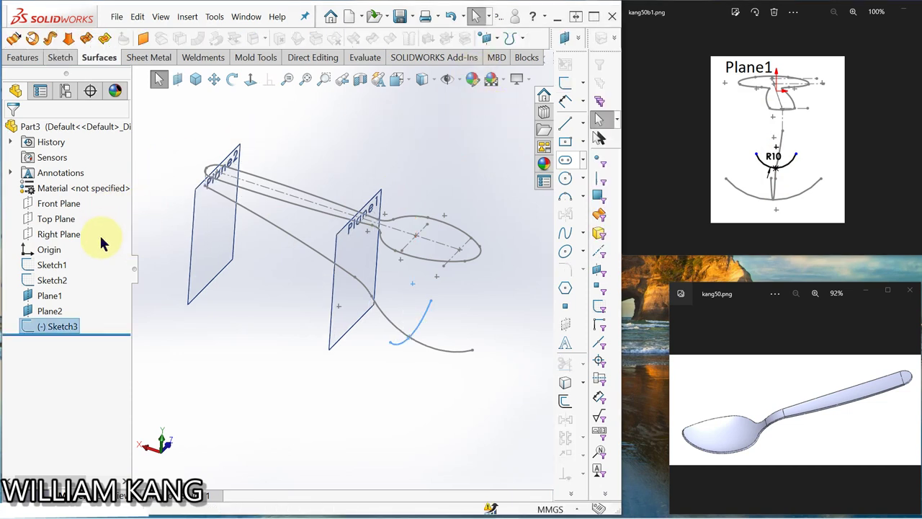
{"action": "left_click", "coordinate": [59, 299]}
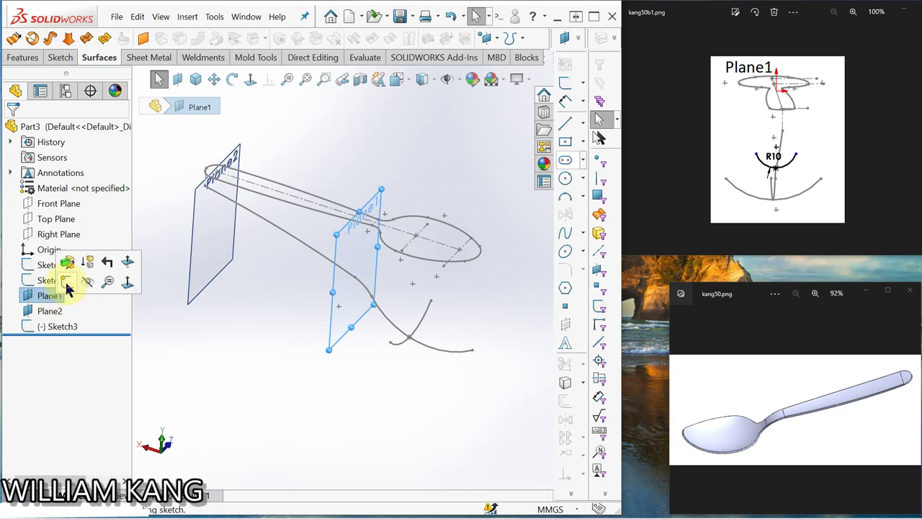
{"action": "left_click", "coordinate": [67, 282]}
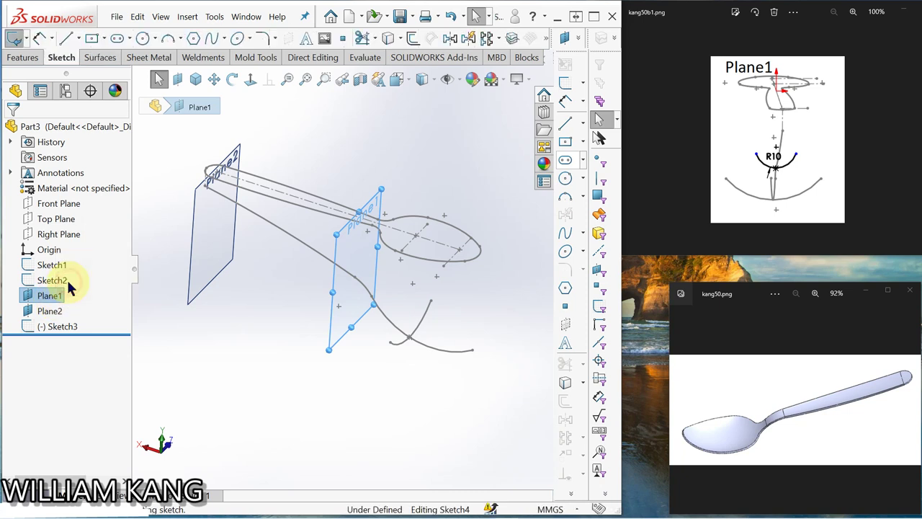
{"action": "left_click", "coordinate": [566, 199]}
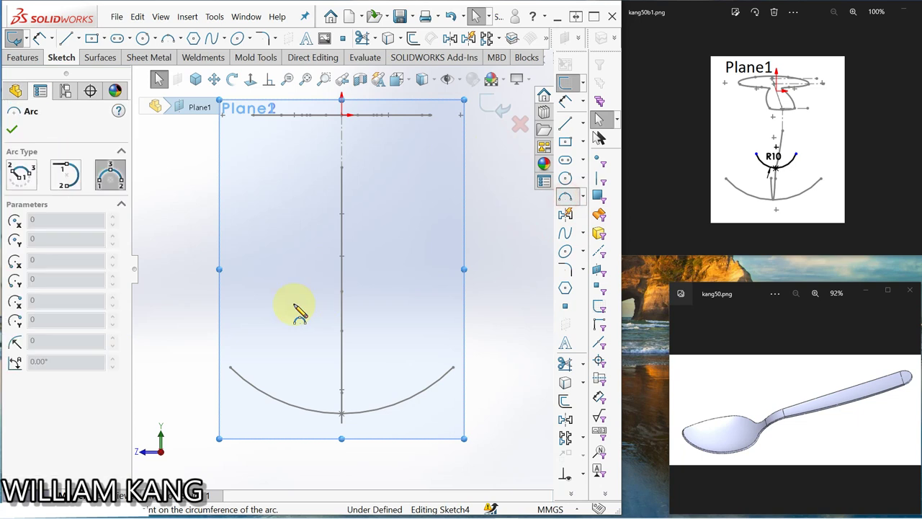
{"action": "left_click", "coordinate": [269, 275]}
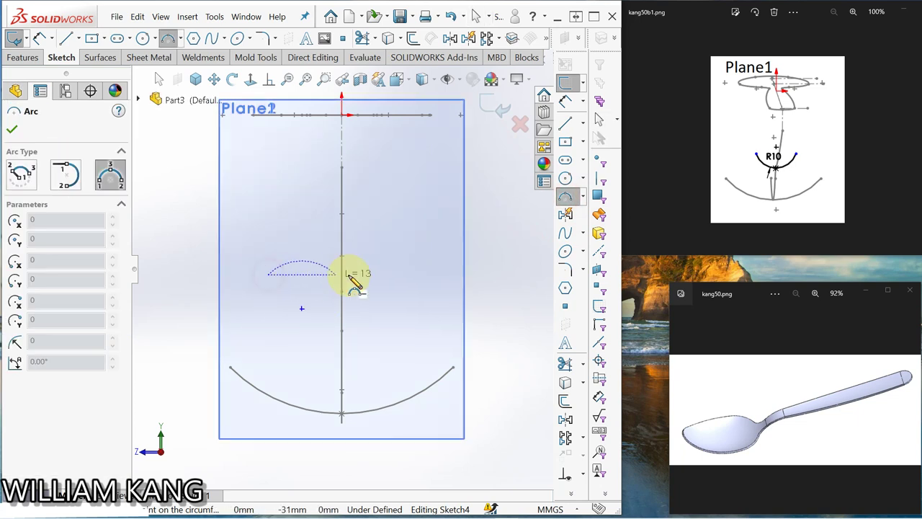
{"action": "left_click", "coordinate": [401, 274]}
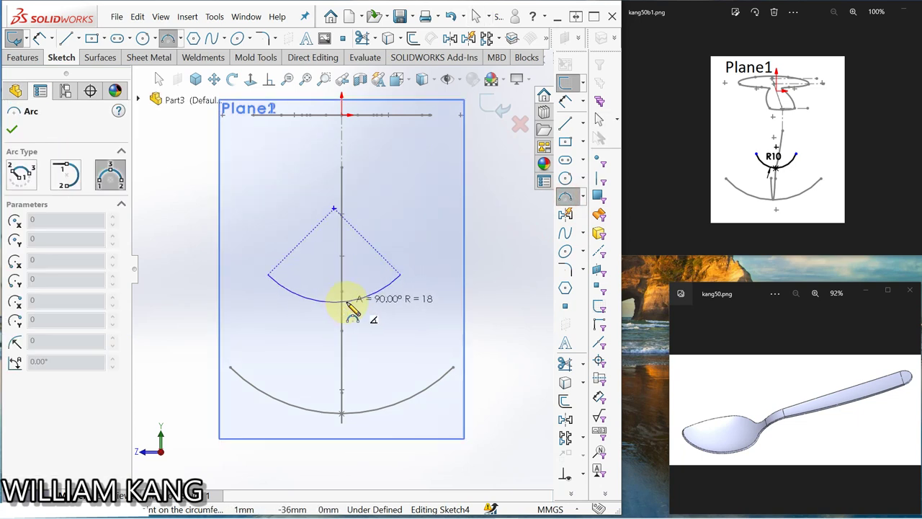
{"action": "left_click", "coordinate": [352, 310]}
{"action": "key", "text": "Escape"}
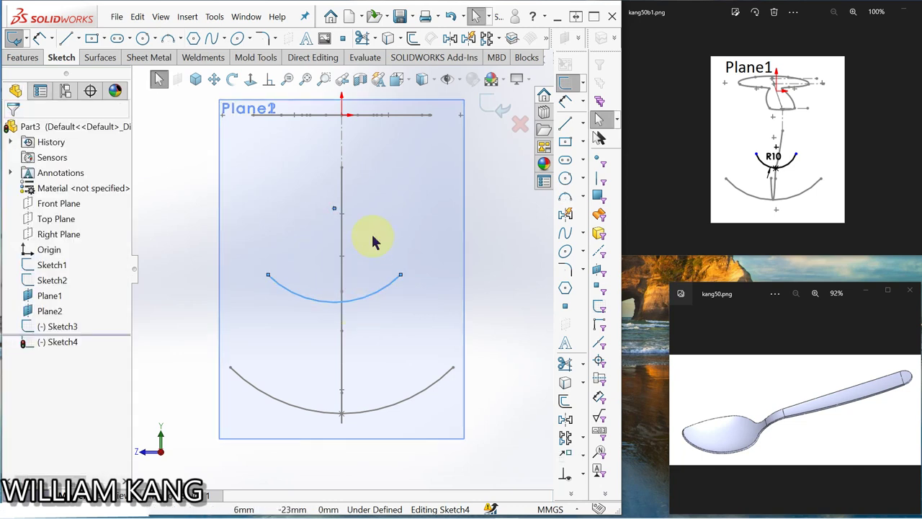
- Put the arc centre on the vertical centreline and make its end points horizontal
{"action": "left_click", "coordinate": [334, 209]}
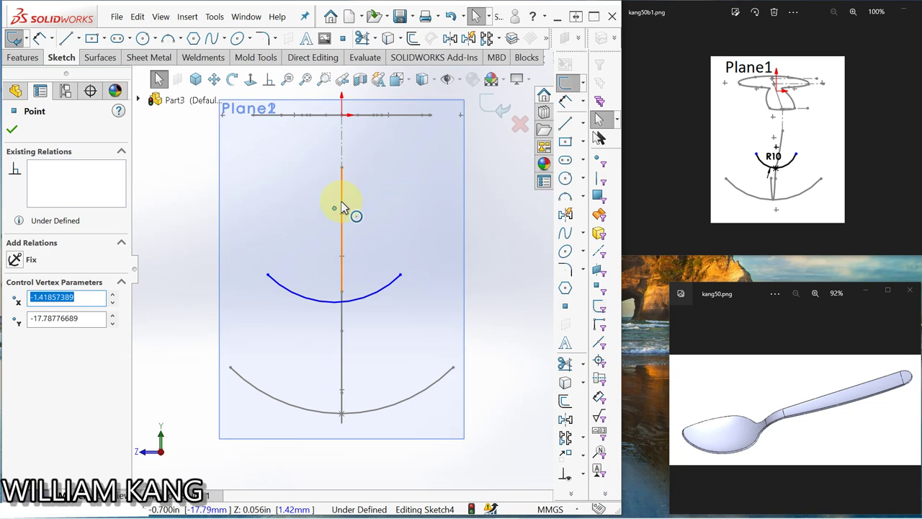
{"action": "left_click", "coordinate": [341, 202]}
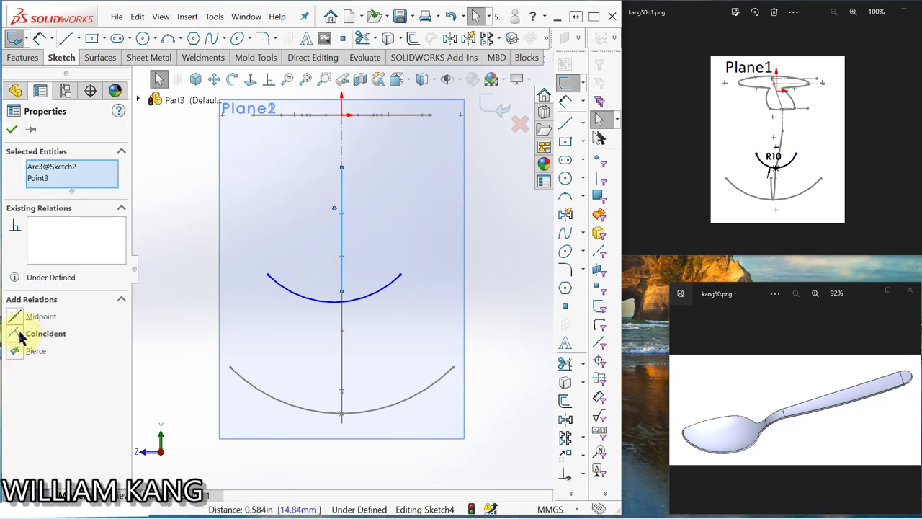
{"action": "left_click", "coordinate": [20, 338]}
{"action": "key", "text": "Escape"}
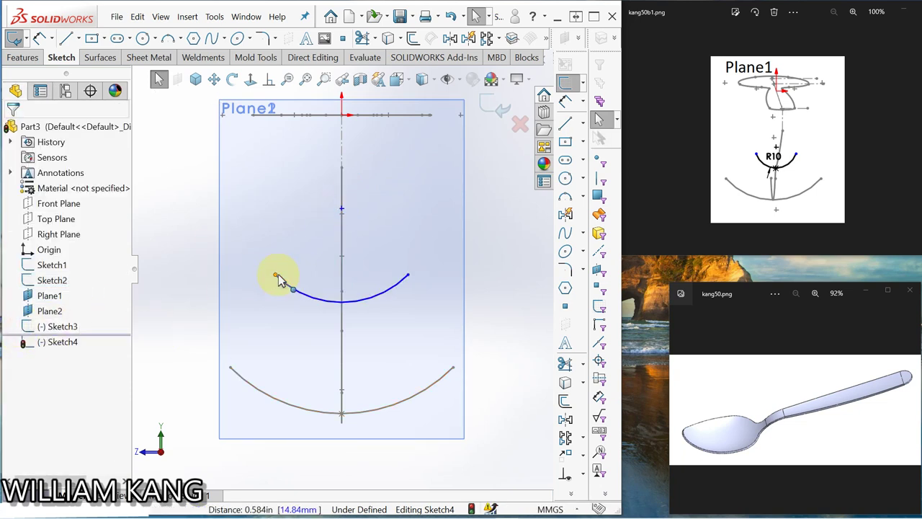
{"action": "left_click", "coordinate": [276, 277]}
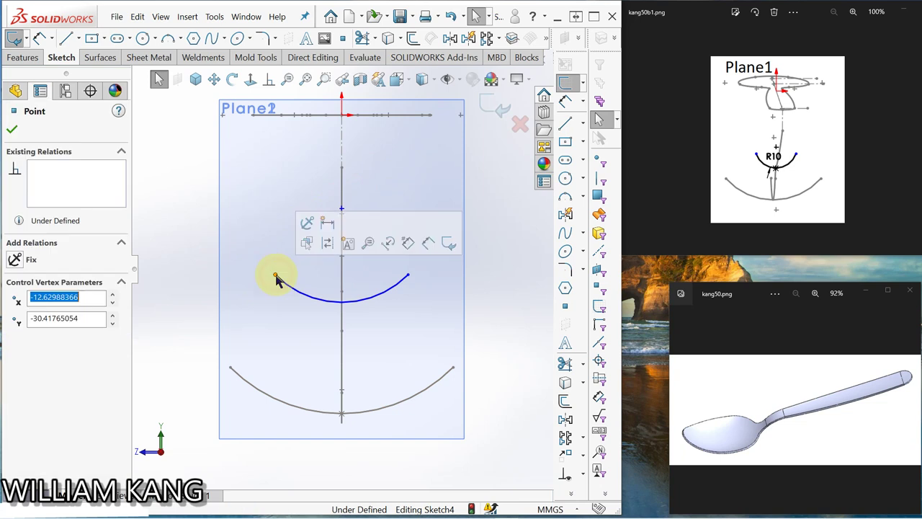
{"action": "left_click", "coordinate": [408, 275], "text": "ctrl"}
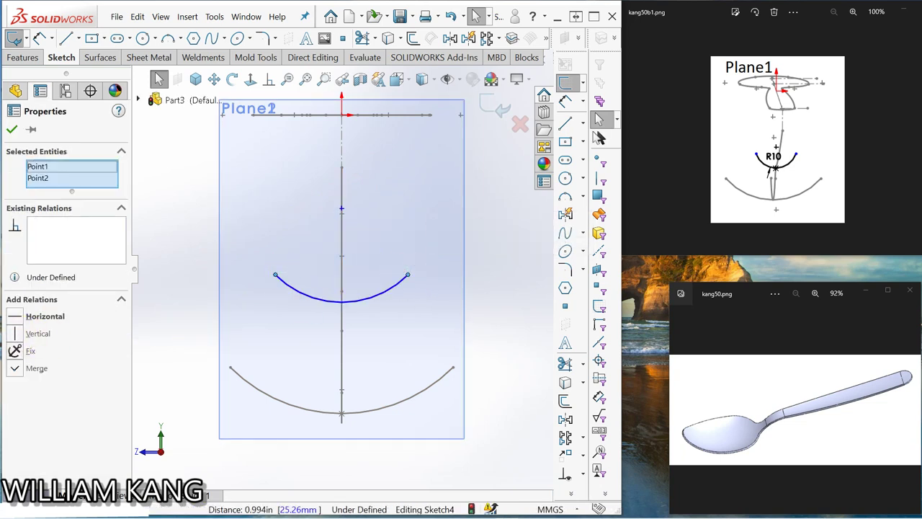
{"action": "left_click", "coordinate": [18, 317]}
{"action": "key", "text": "Escape"}
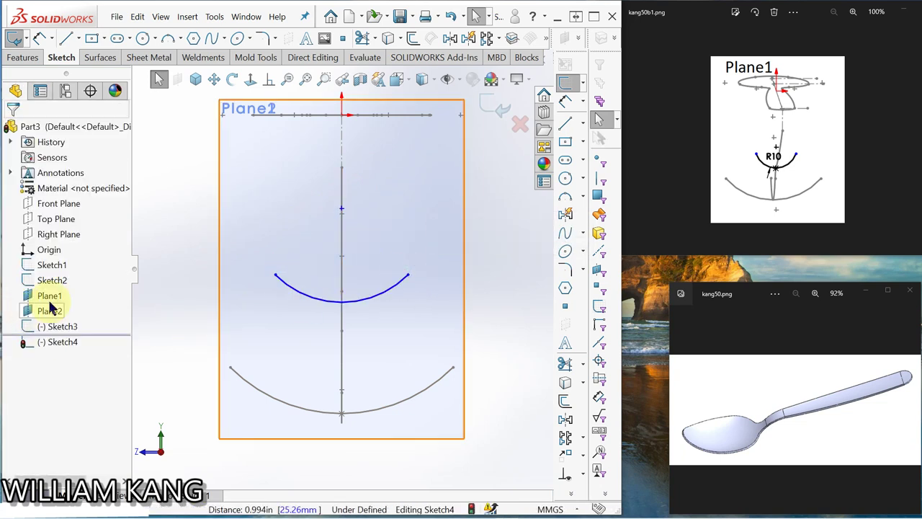
- Dimension the arc radius to 10 mm
{"action": "left_click", "coordinate": [566, 103]}
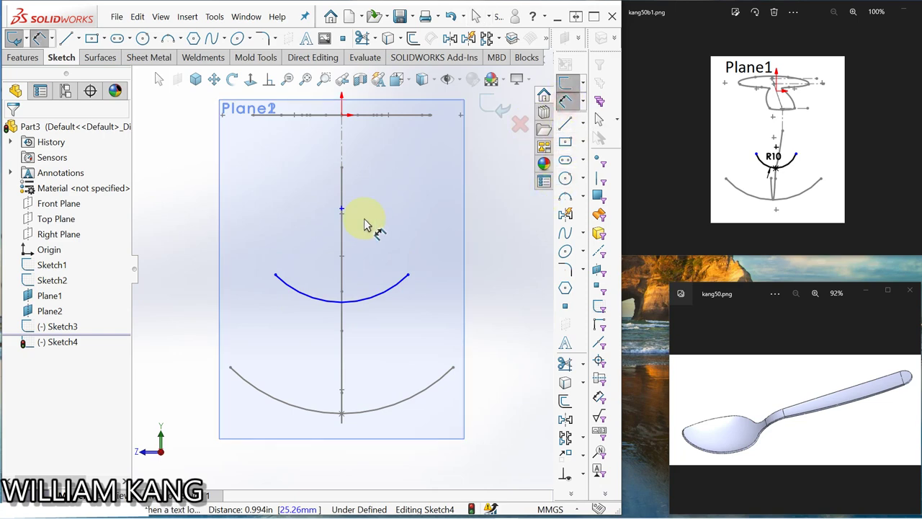
{"action": "left_click", "coordinate": [379, 296]}
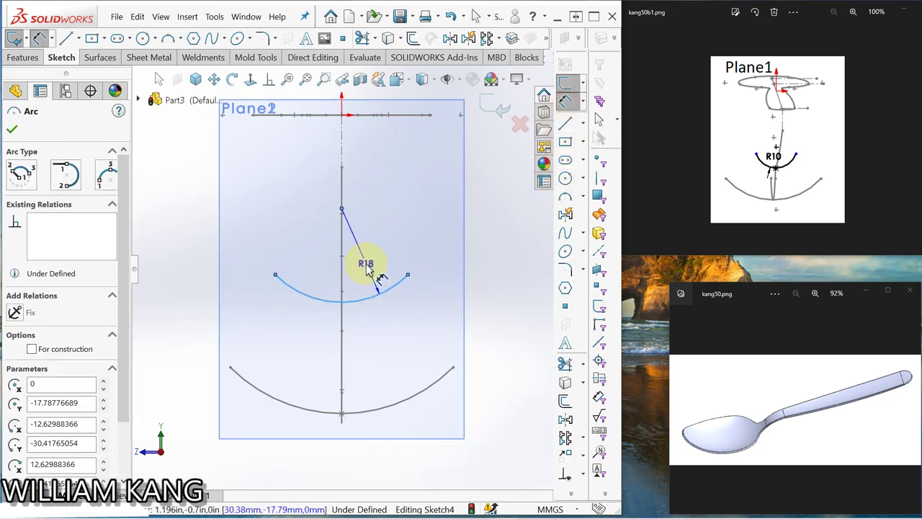
{"action": "left_click", "coordinate": [366, 269]}
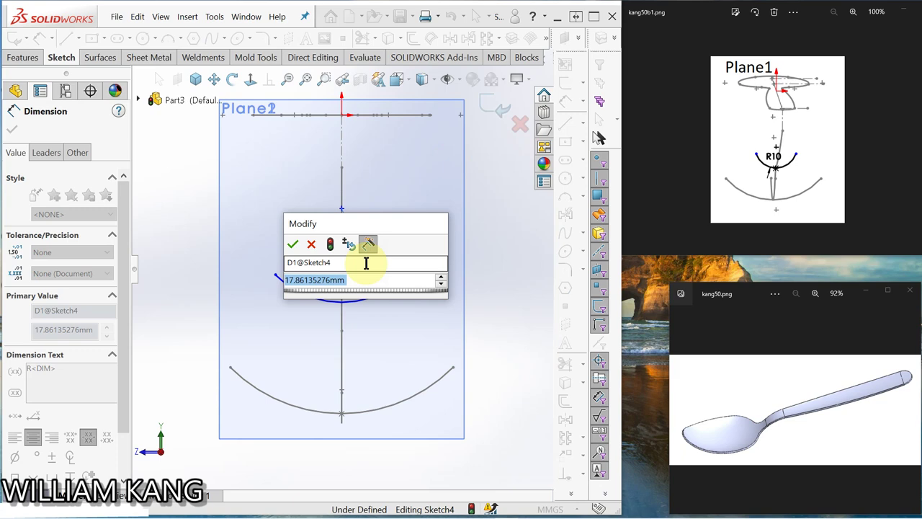
{"action": "type", "text": "10"}
{"action": "key", "text": "Return"}
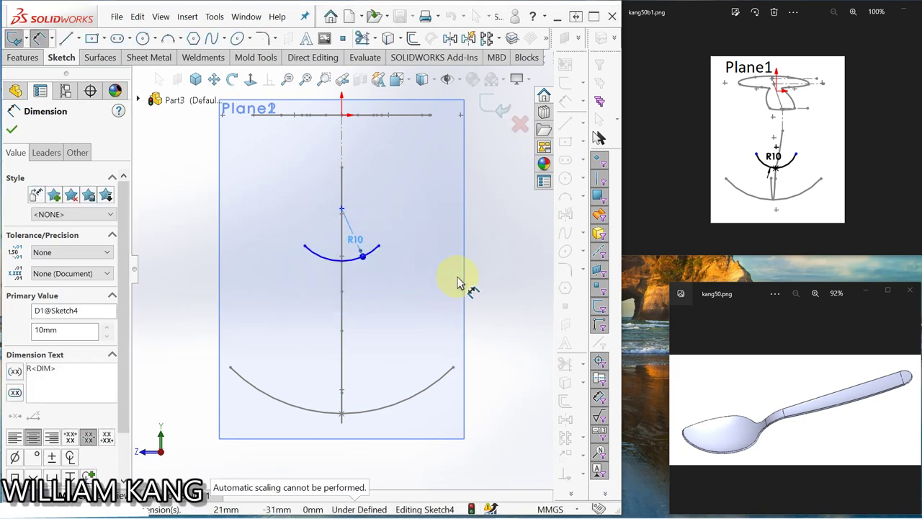
{"action": "left_click", "coordinate": [482, 281]}
{"action": "mouse_move", "coordinate": [480, 264]}
{"action": "middle_mouse_down"}
{"action": "mouse_move", "coordinate": [371, 284]}
{"action": "mouse_move", "coordinate": [391, 288]}
{"action": "mouse_move", "coordinate": [404, 249]}
{"action": "mouse_move", "coordinate": [375, 245]}
{"action": "mouse_move", "coordinate": [345, 259]}
{"action": "mouse_move", "coordinate": [350, 284]}
{"action": "mouse_move", "coordinate": [385, 270]}
{"action": "mouse_move", "coordinate": [397, 276]}
{"action": "mouse_move", "coordinate": [387, 299]}
{"action": "mouse_move", "coordinate": [330, 295]}
{"action": "mouse_move", "coordinate": [354, 290]}
{"action": "mouse_move", "coordinate": [351, 308]}
{"action": "middle_mouse_up"}
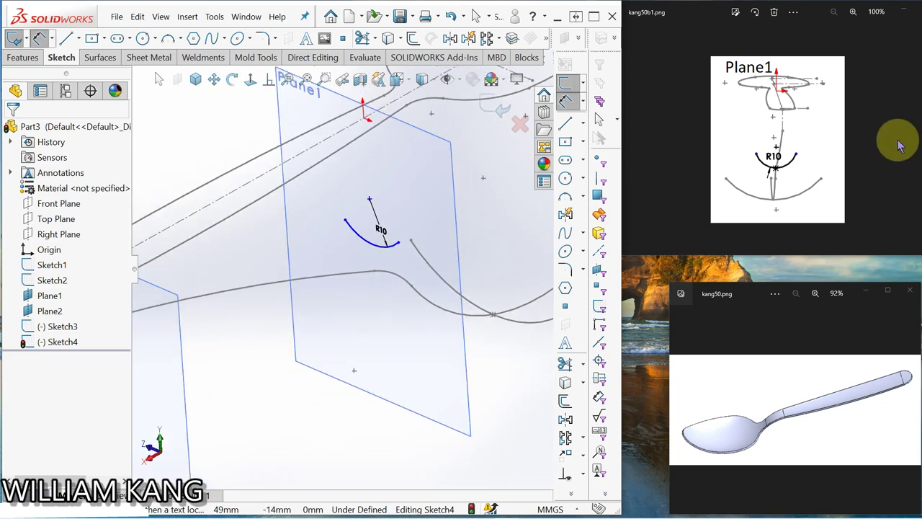
- Place a sketch point at the midpoint of the R10 arc
{"action": "left_click", "coordinate": [565, 233]}
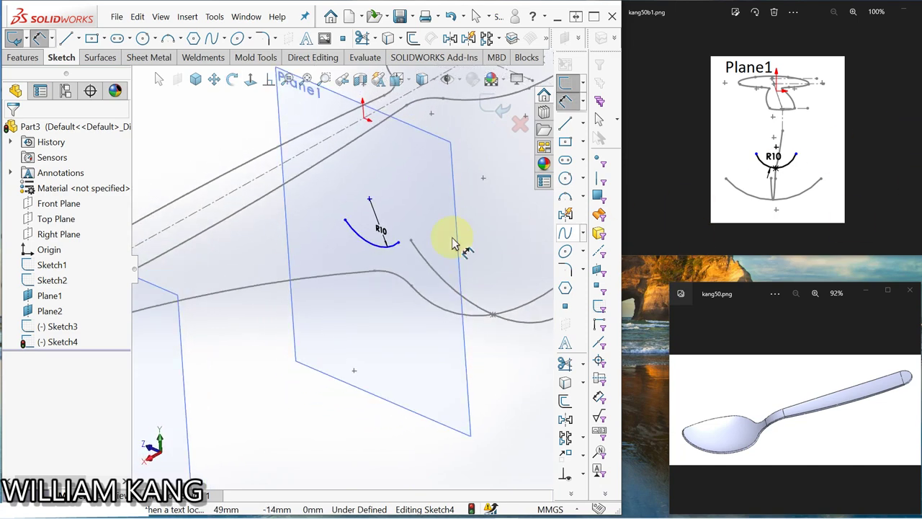
{"action": "left_click", "coordinate": [567, 308]}
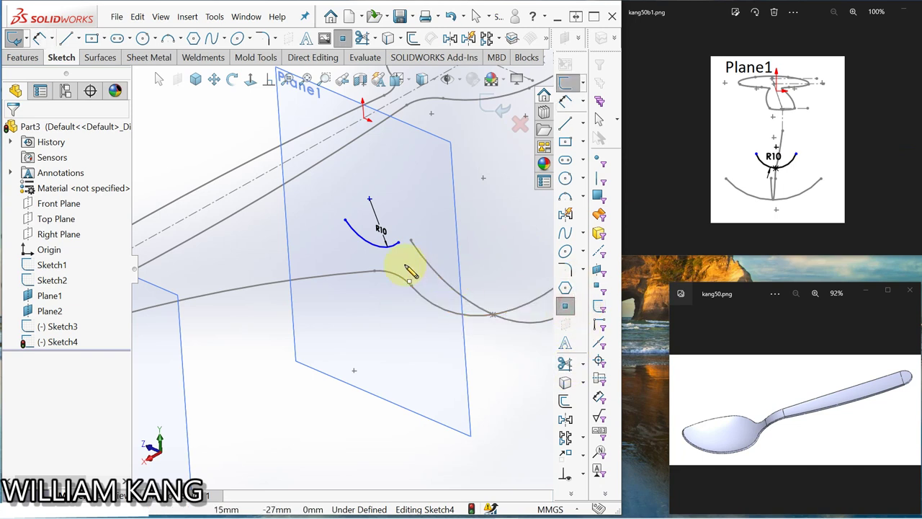
{"action": "left_click", "coordinate": [375, 245]}
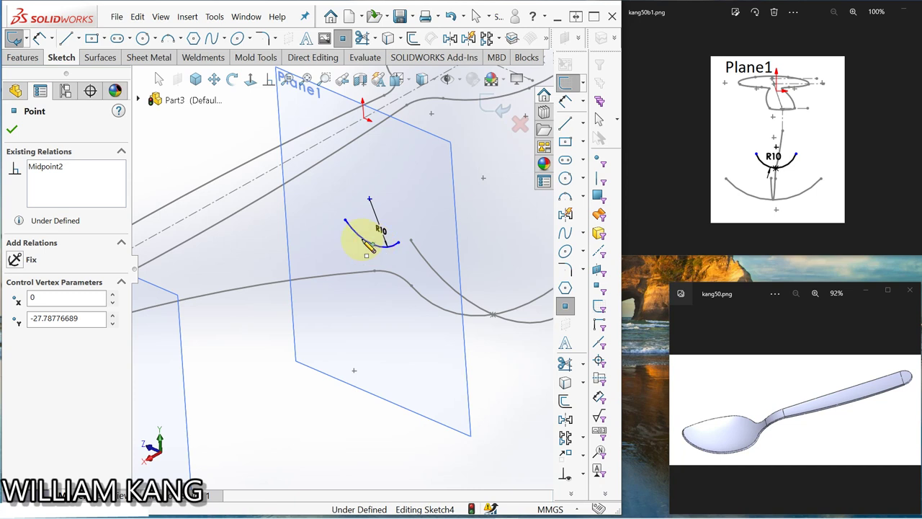
{"action": "left_click", "coordinate": [16, 128]}
{"action": "key", "text": "Escape"}
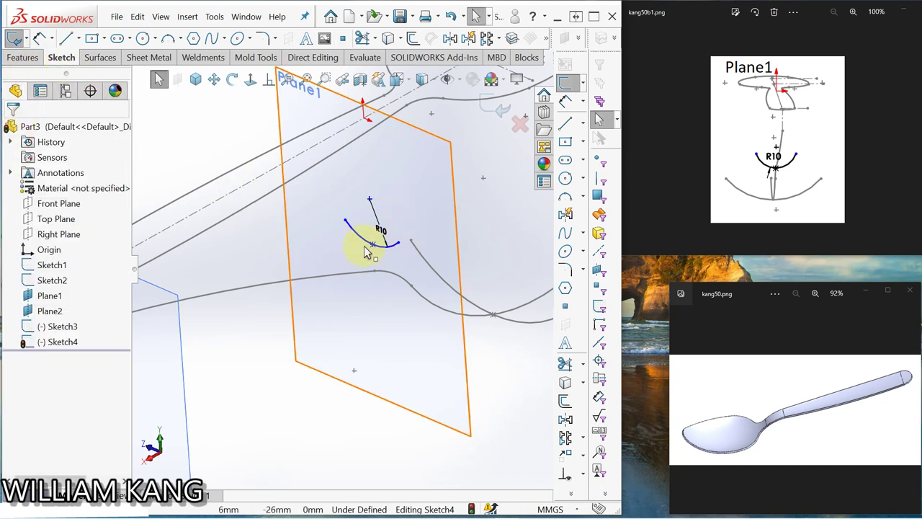
{"action": "key", "text": "Escape"}
- Make the arc midpoint pierce the spoon's side curve Arc2@Sketch2
{"action": "left_click", "coordinate": [373, 248]}
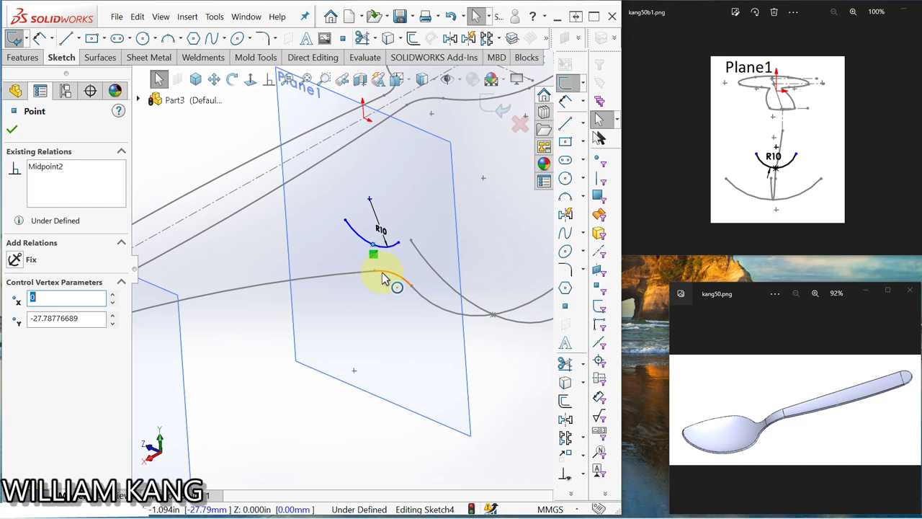
{"action": "left_click", "coordinate": [385, 279], "text": "ctrl"}
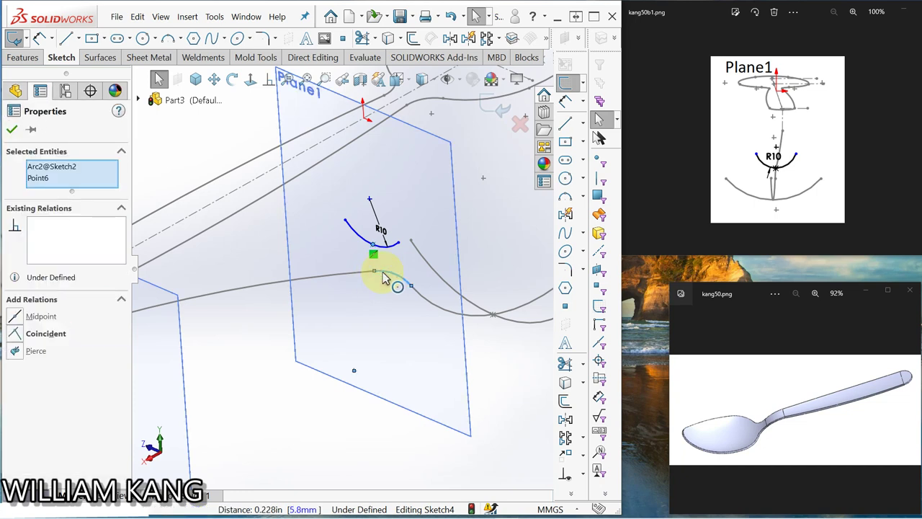
{"action": "left_click", "coordinate": [19, 354]}
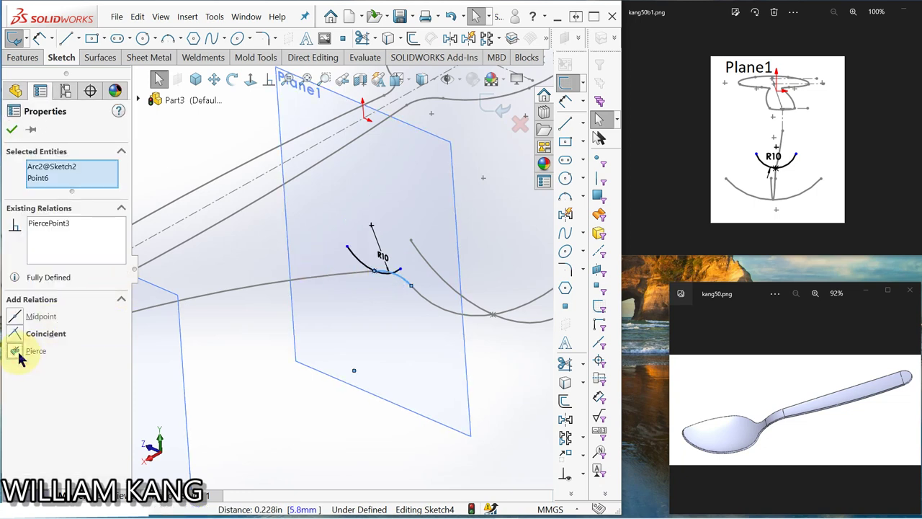
{"action": "left_click", "coordinate": [12, 130]}
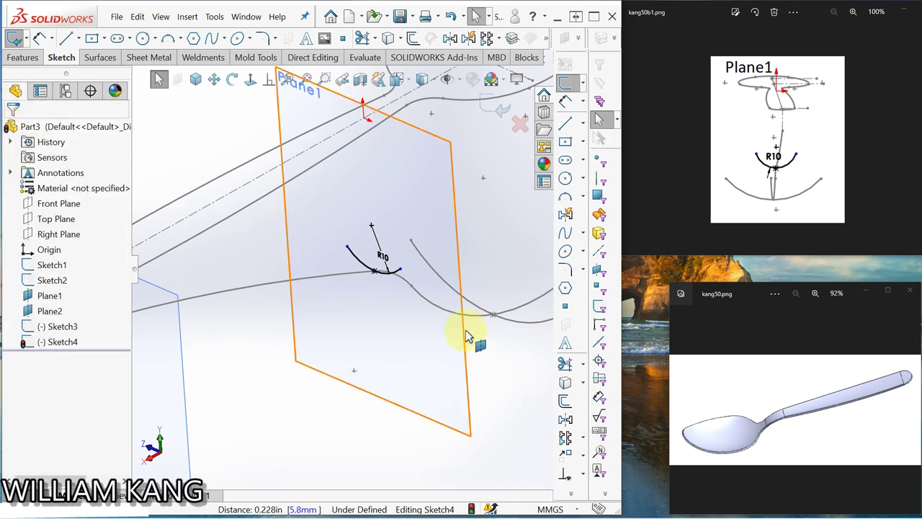
{"action": "scroll", "coordinate": [463, 317], "scroll_direction": "up", "scroll_amount": 3}
{"action": "scroll", "coordinate": [433, 303], "scroll_direction": "up", "scroll_amount": 2}
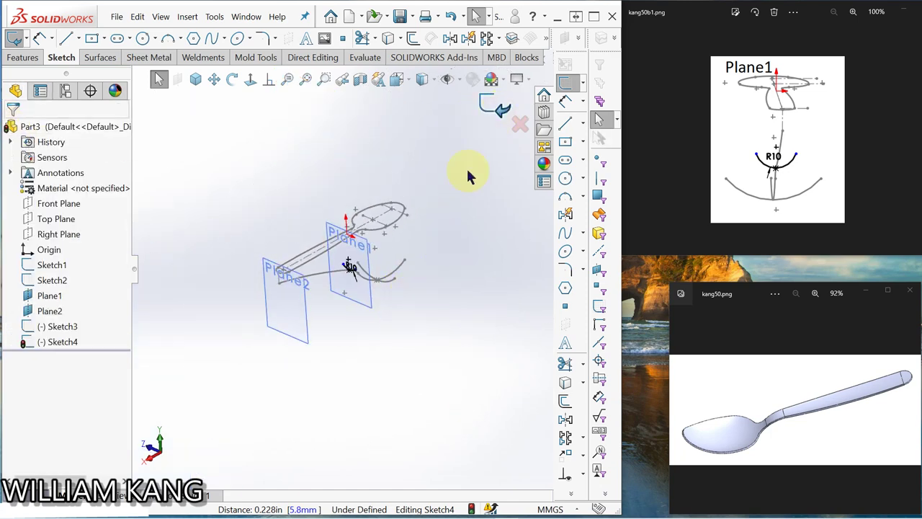
- View Sketch4 normal to its plane and drag the arc endpoint outward
{"action": "middle_click_drag", "start_coordinate": [404, 297], "coordinate": [464, 261]}
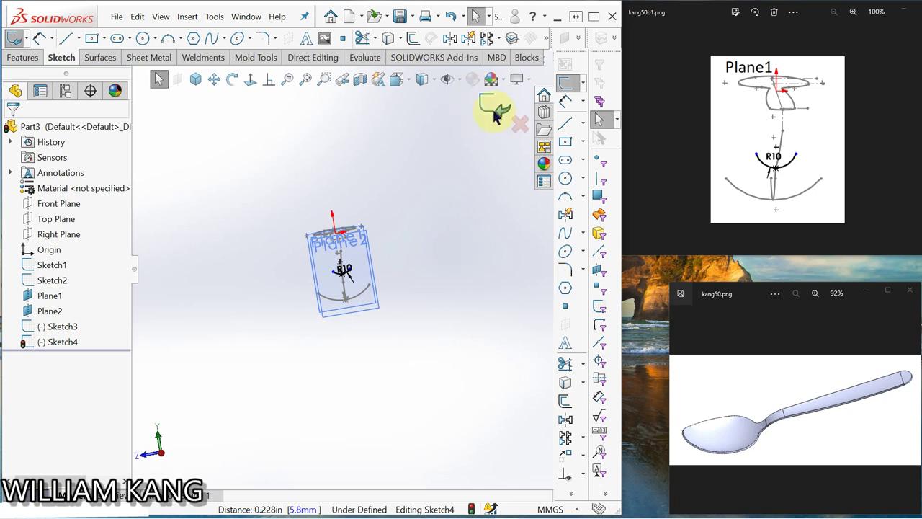
{"action": "mouse_move", "coordinate": [359, 267]}
{"action": "middle_mouse_down"}
{"action": "mouse_move", "coordinate": [368, 315]}
{"action": "mouse_move", "coordinate": [360, 303]}
{"action": "middle_mouse_up"}
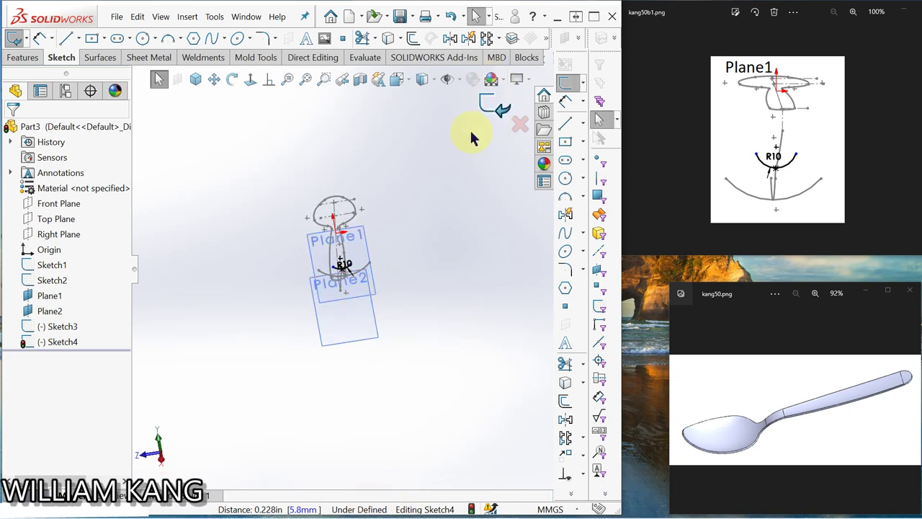
{"action": "left_click", "coordinate": [251, 80]}
{"action": "scroll", "coordinate": [368, 256], "scroll_direction": "down", "scroll_amount": 3}
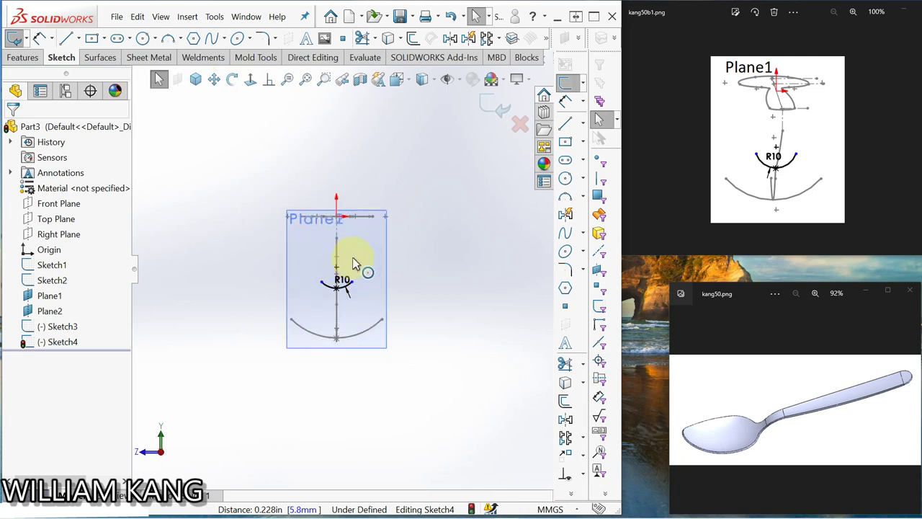
{"action": "scroll", "coordinate": [353, 262], "scroll_direction": "down", "scroll_amount": 2}
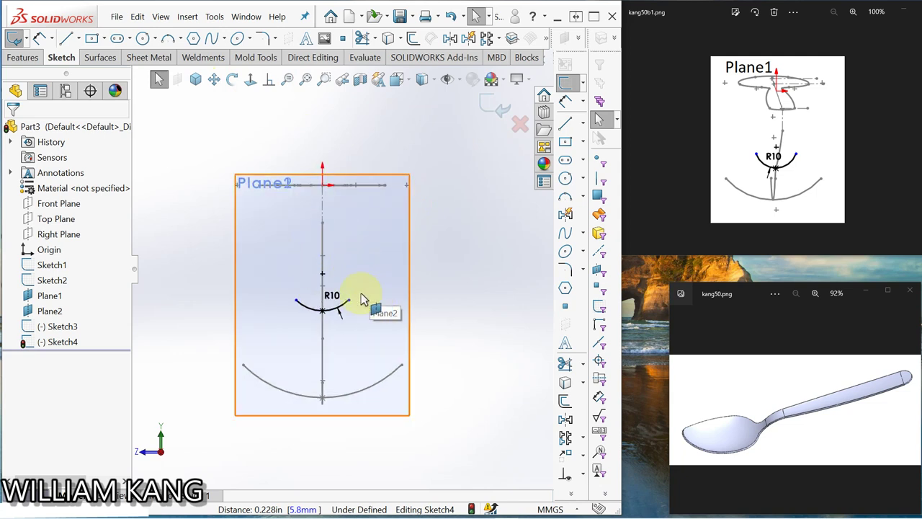
{"action": "left_click_drag", "start_coordinate": [349, 301], "coordinate": [369, 298]}
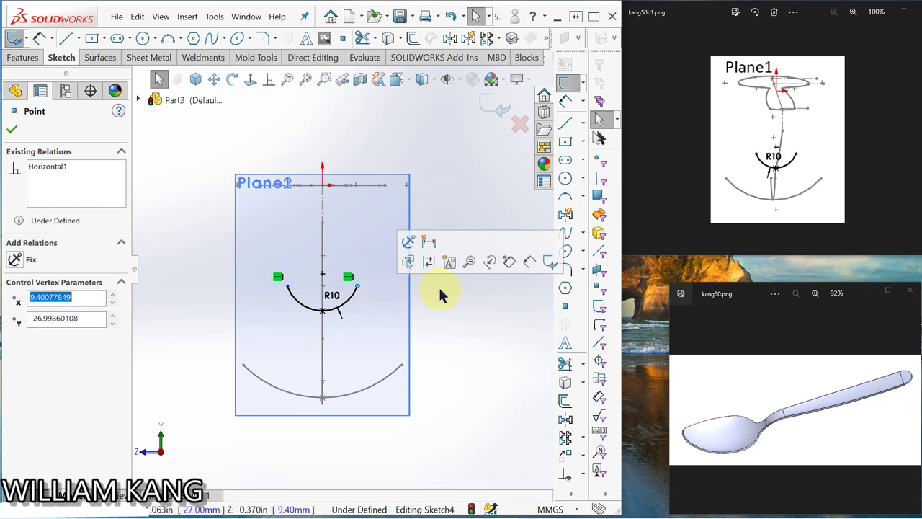
{"action": "left_click", "coordinate": [438, 294]}
- Dimension the centre line to arc endpoint distance as 10 mm
{"action": "left_click", "coordinate": [567, 102]}
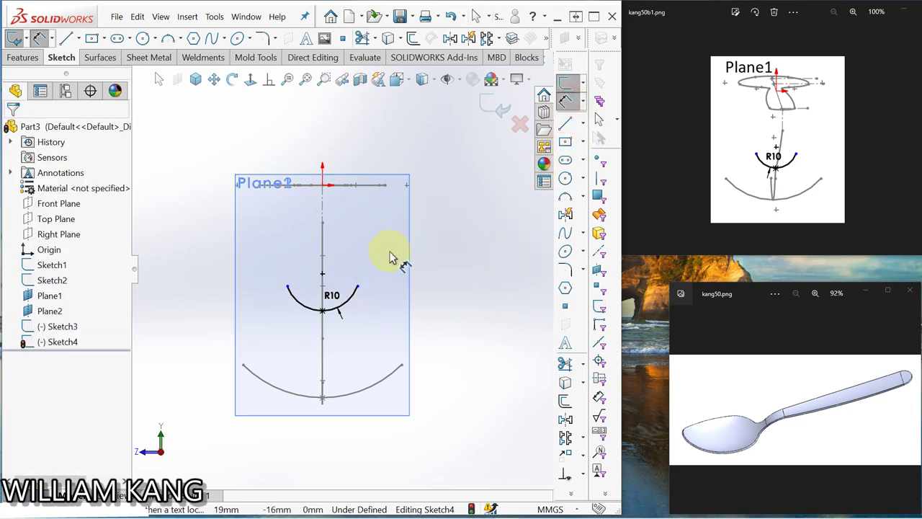
{"action": "left_click", "coordinate": [324, 271]}
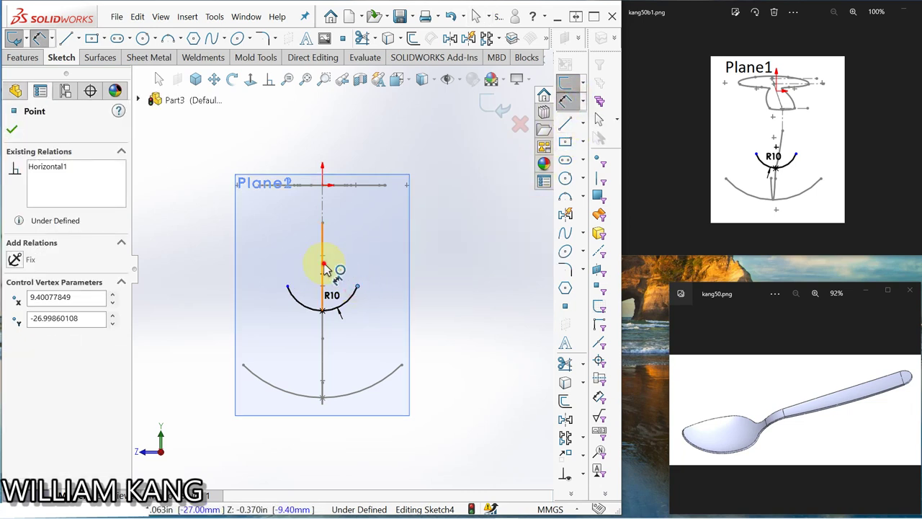
{"action": "left_click", "coordinate": [337, 280]}
{"action": "left_click", "coordinate": [340, 278]}
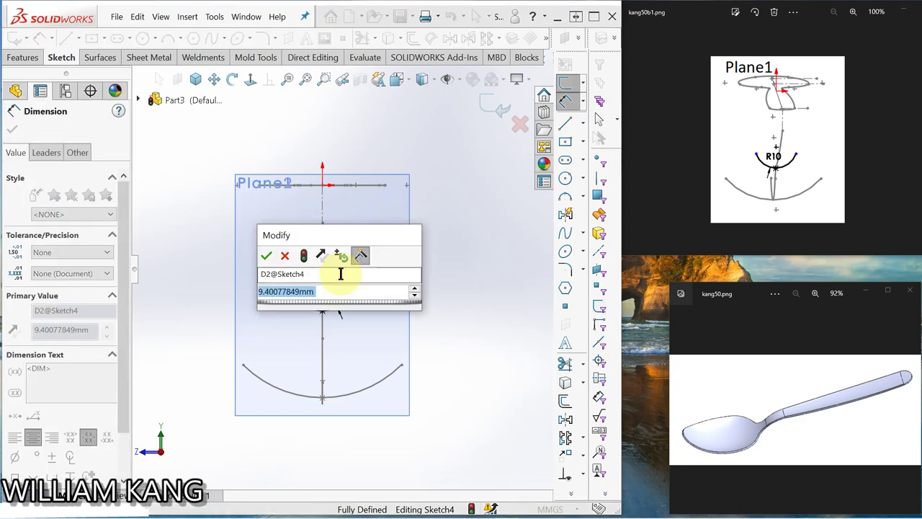
{"action": "type", "text": "10"}
{"action": "key", "text": "Return"}
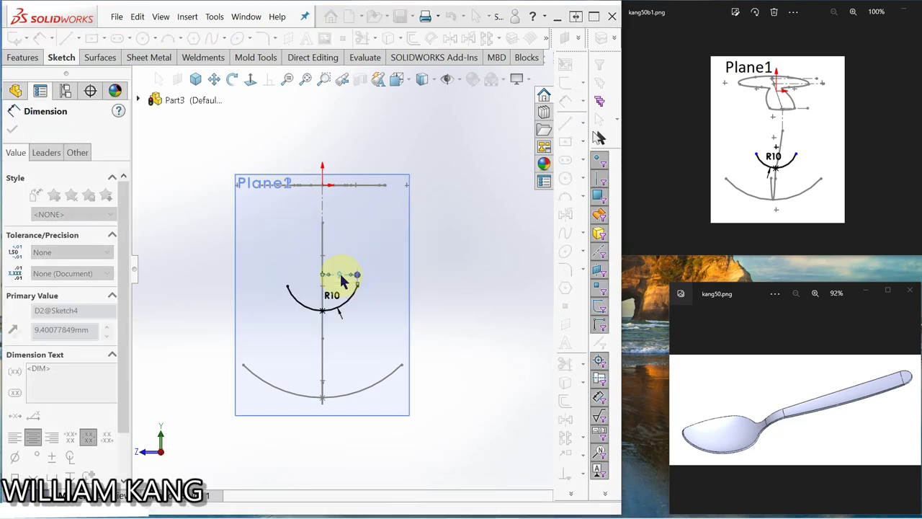
{"action": "key", "text": "Escape"}
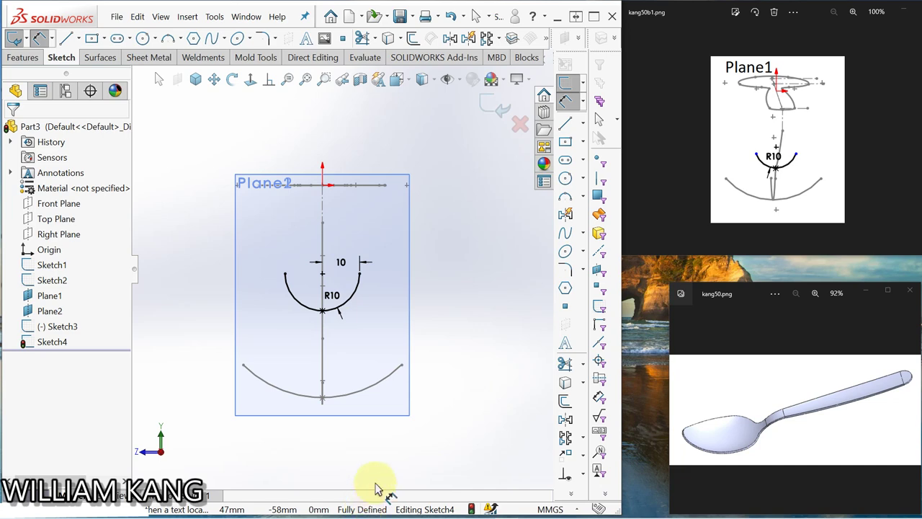
- Close Sketch4, display the kang50b2.png R40 reference image, and select Plane2
{"action": "left_click", "coordinate": [493, 104]}
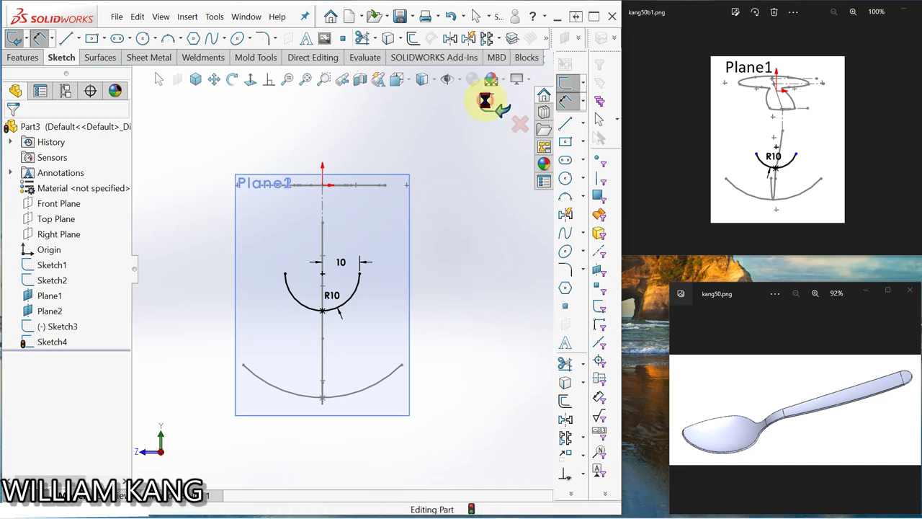
{"action": "mouse_move", "coordinate": [445, 194]}
{"action": "middle_mouse_down"}
{"action": "mouse_move", "coordinate": [442, 306]}
{"action": "mouse_move", "coordinate": [412, 253]}
{"action": "mouse_move", "coordinate": [354, 243]}
{"action": "mouse_move", "coordinate": [377, 272]}
{"action": "mouse_move", "coordinate": [443, 238]}
{"action": "mouse_move", "coordinate": [366, 266]}
{"action": "mouse_move", "coordinate": [404, 252]}
{"action": "middle_mouse_up"}
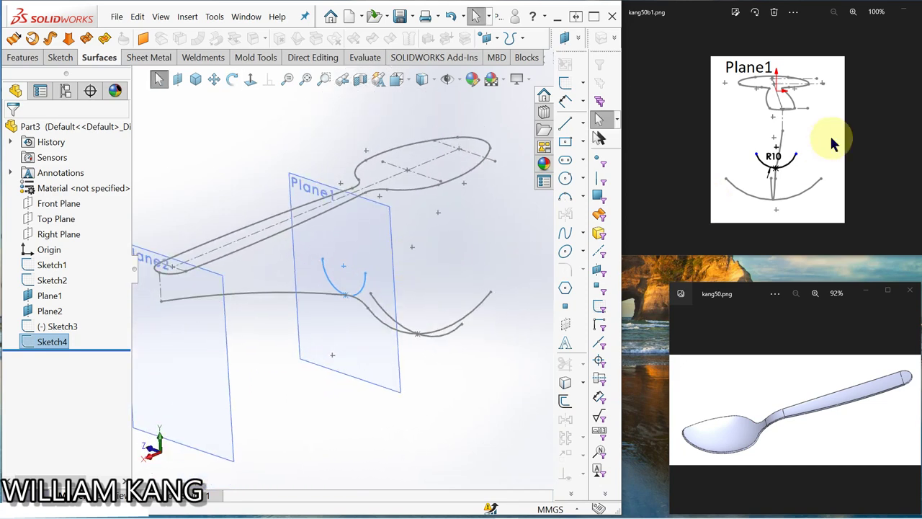
{"action": "left_click", "coordinate": [889, 140]}
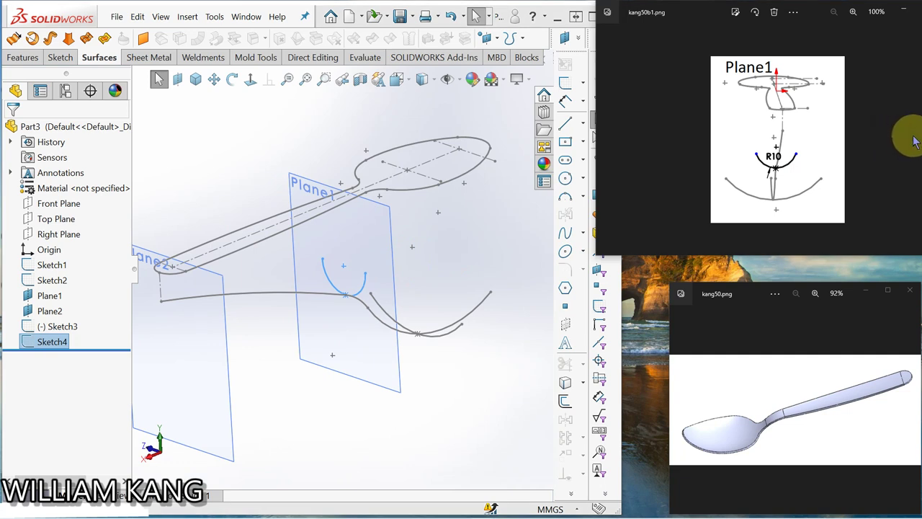
{"action": "left_click", "coordinate": [911, 140]}
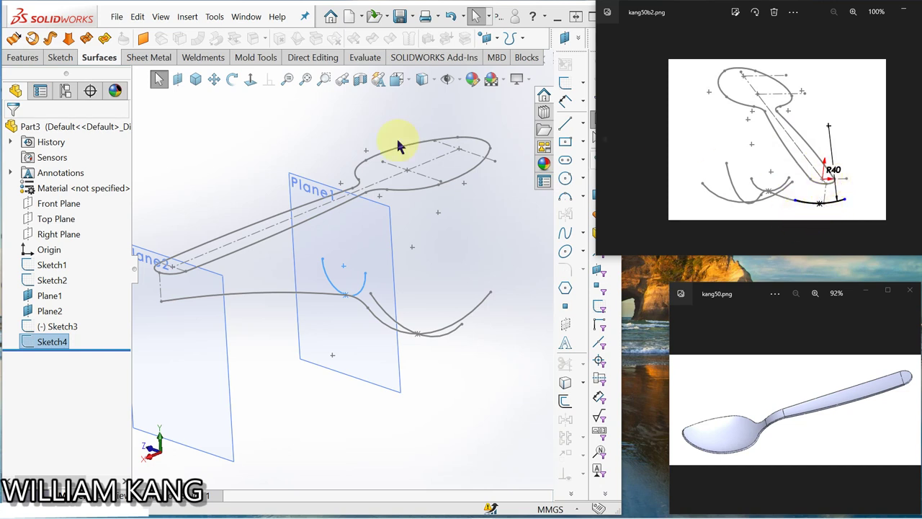
{"action": "left_click", "coordinate": [164, 185]}
{"action": "left_click", "coordinate": [58, 310]}
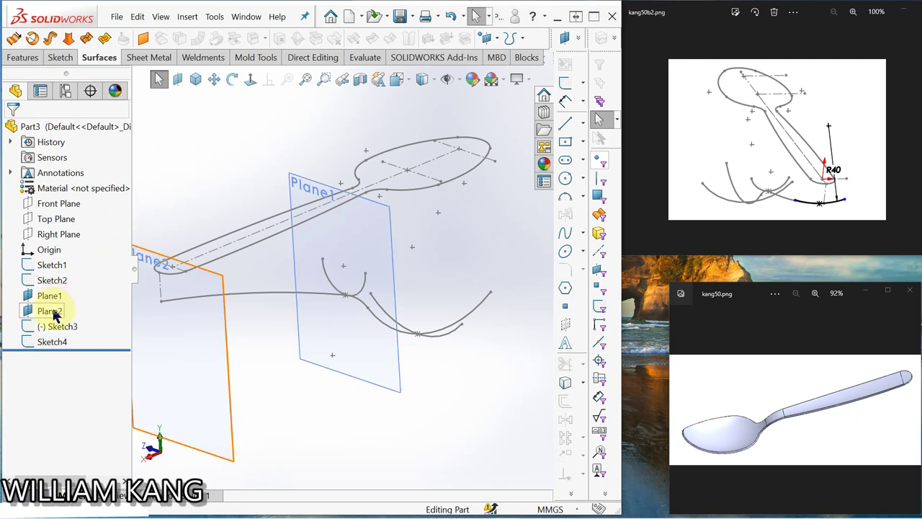
- Start a sketch on Plane2 and draw a 3-point arc
{"action": "left_click", "coordinate": [63, 295]}
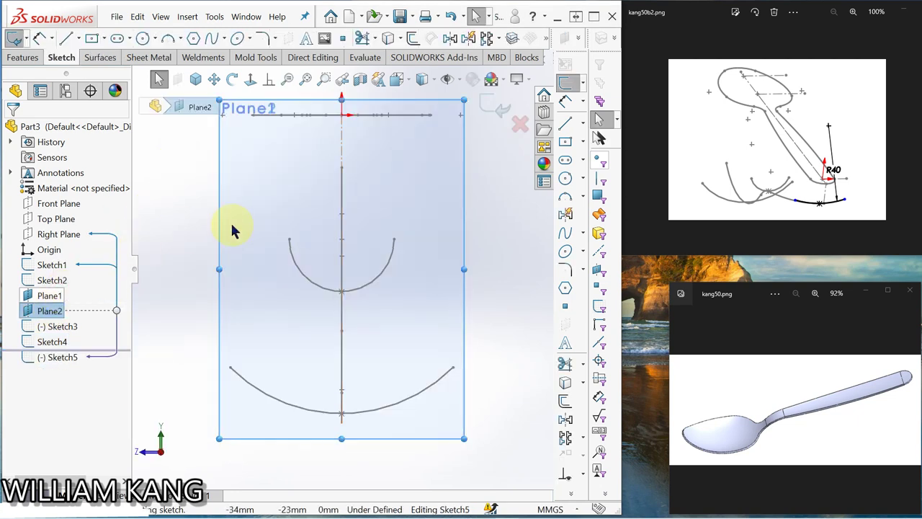
{"action": "left_click", "coordinate": [513, 267]}
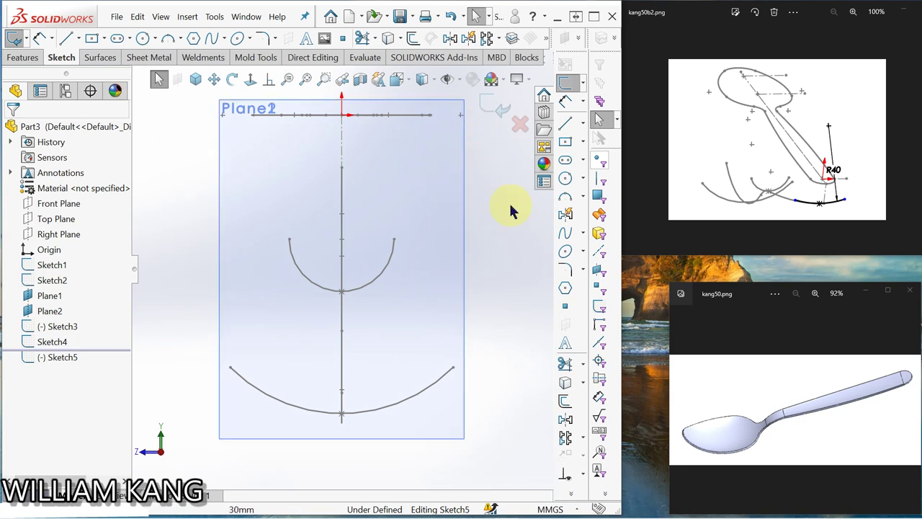
{"action": "left_click", "coordinate": [567, 199]}
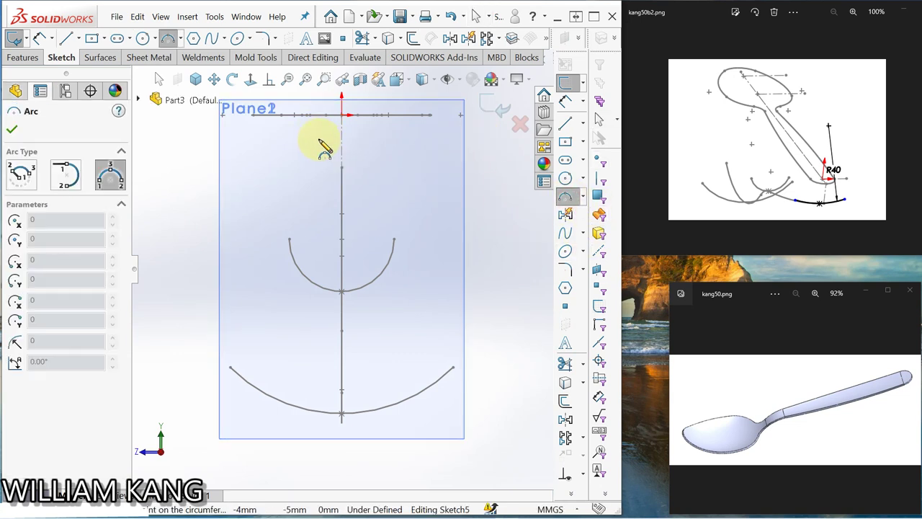
{"action": "left_click", "coordinate": [318, 137]}
{"action": "left_click", "coordinate": [377, 137]}
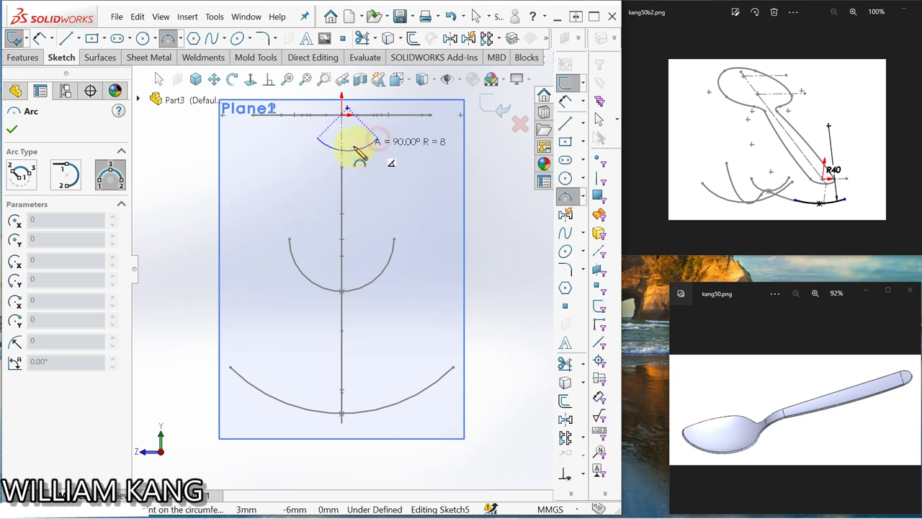
{"action": "left_click", "coordinate": [357, 157]}
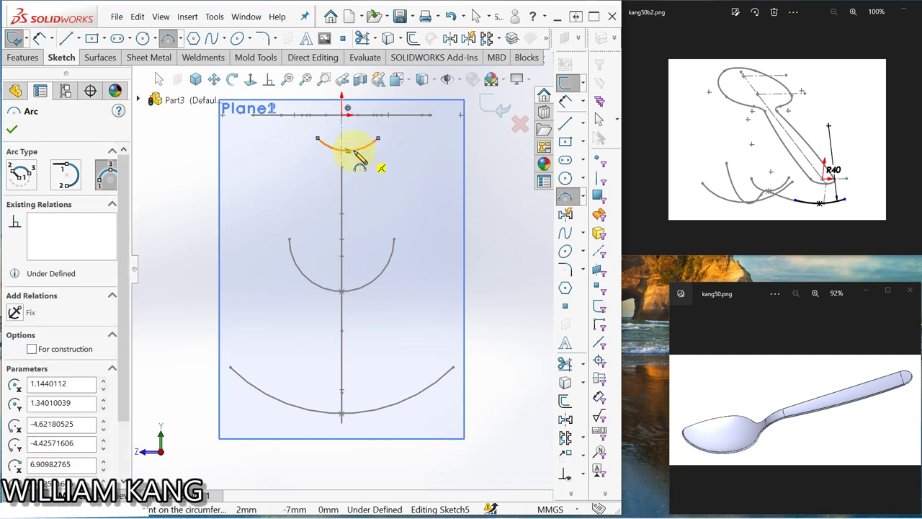
{"action": "key", "text": "Escape"}
- Dimension the arc radius to 40 mm
{"action": "left_click", "coordinate": [565, 101]}
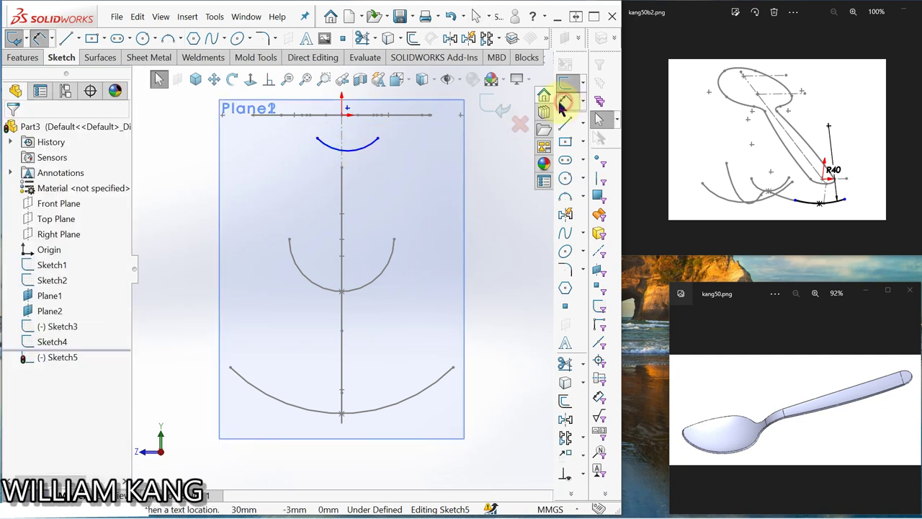
{"action": "left_click", "coordinate": [361, 152]}
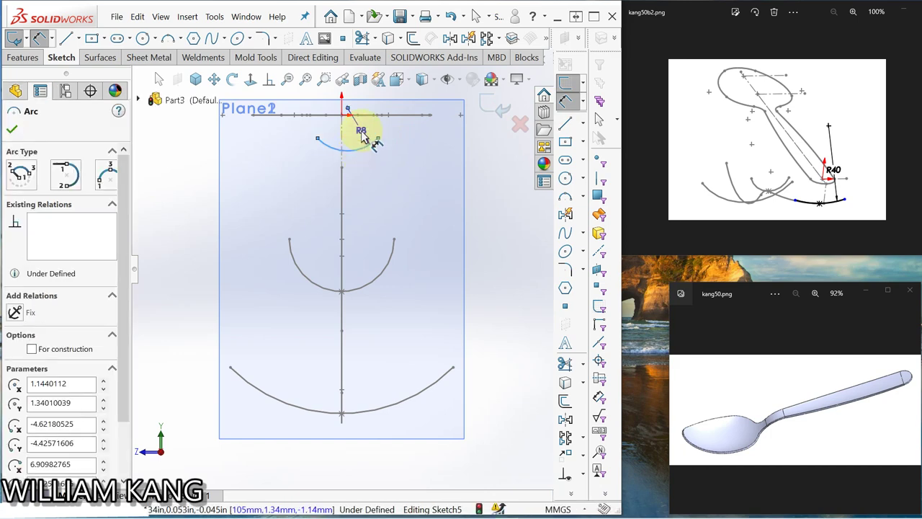
{"action": "left_click", "coordinate": [360, 130]}
{"action": "type", "text": "4"}
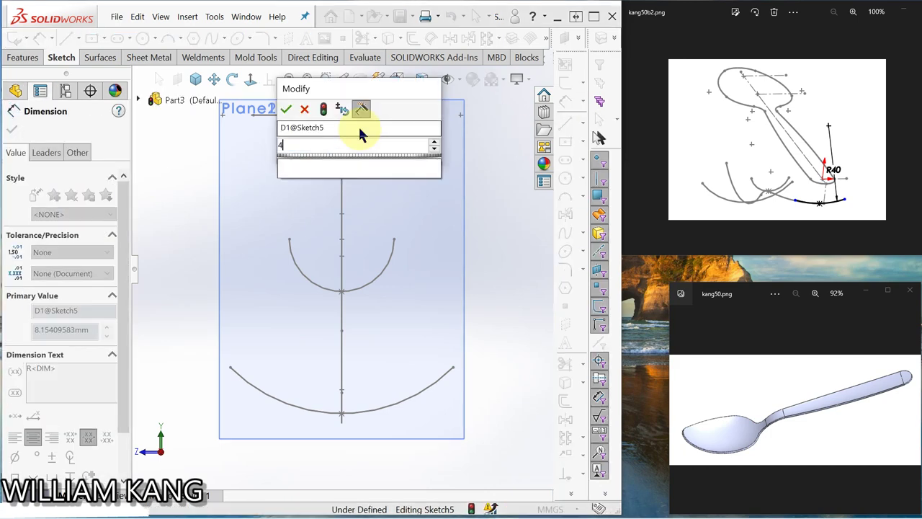
{"action": "type", "text": "0"}
{"action": "key", "text": "Return"}
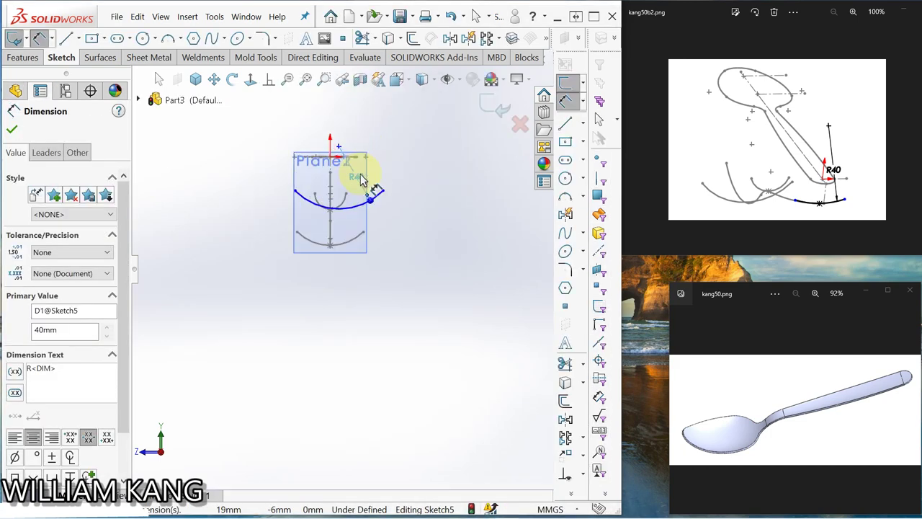
{"action": "scroll", "coordinate": [353, 201], "scroll_direction": "down", "scroll_amount": 2}
{"action": "scroll", "coordinate": [353, 195], "scroll_direction": "down", "scroll_amount": 3}
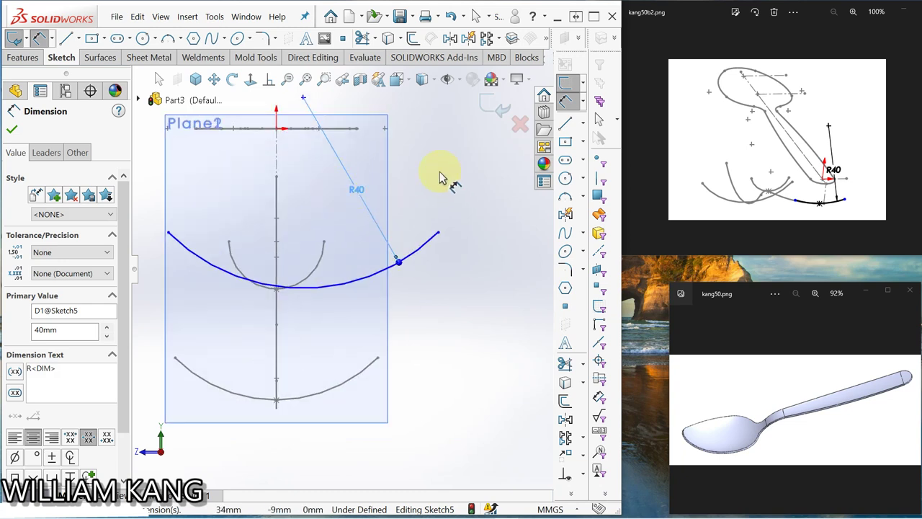
{"action": "key", "text": "Escape"}
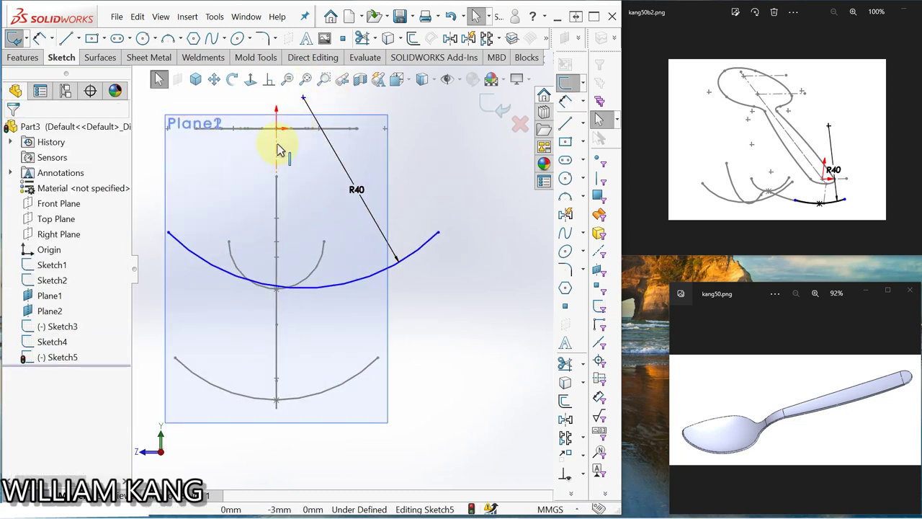
- Make the arc's centre point coincident with the spoon's profile curve
{"action": "left_click", "coordinate": [304, 99]}
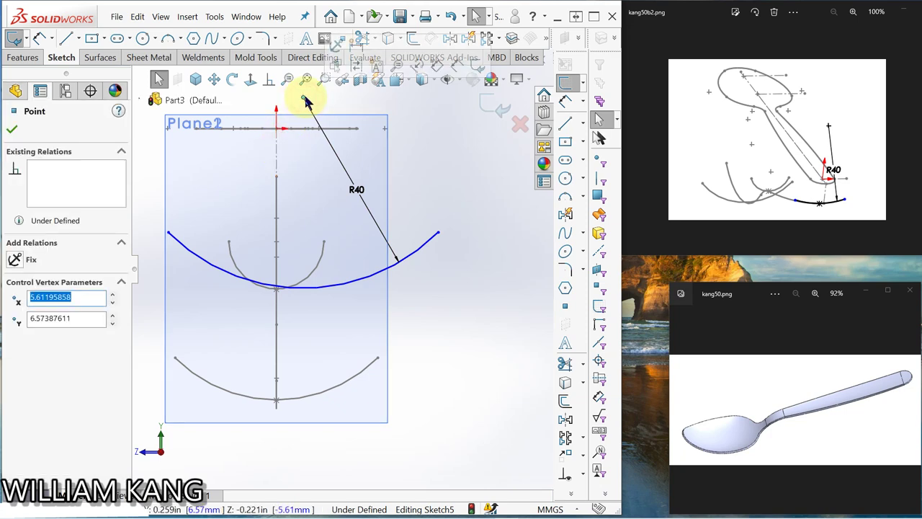
{"action": "left_click", "coordinate": [279, 196], "text": "ctrl"}
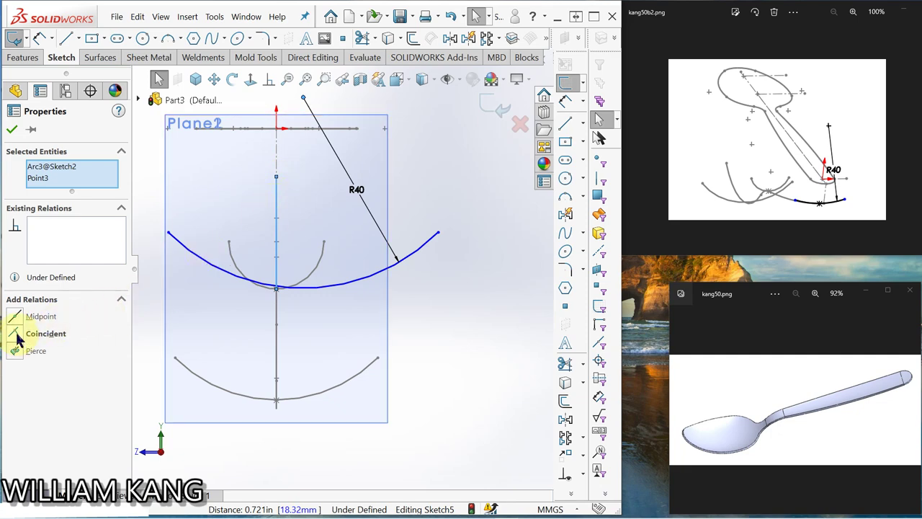
{"action": "left_click", "coordinate": [17, 339]}
{"action": "left_click", "coordinate": [11, 129]}
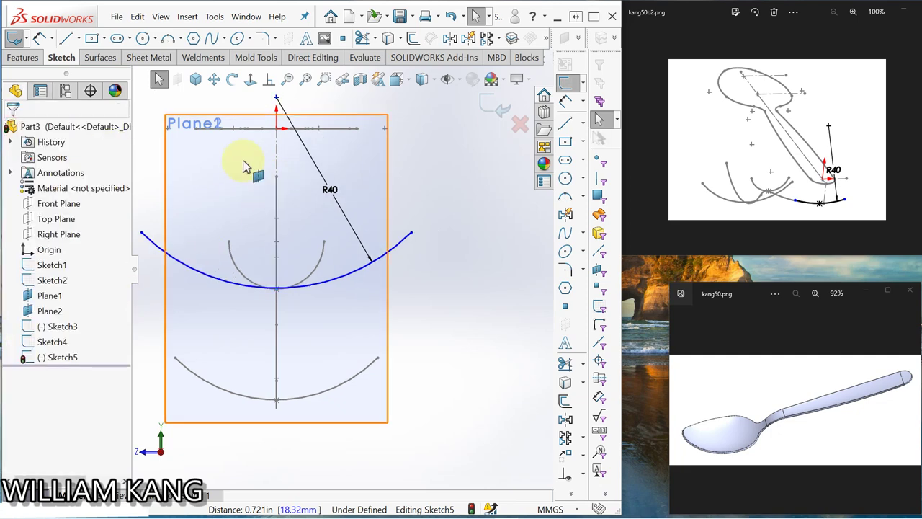
{"action": "mouse_move", "coordinate": [244, 166]}
{"action": "middle_mouse_down"}
{"action": "mouse_move", "coordinate": [252, 206]}
{"action": "mouse_move", "coordinate": [287, 177]}
{"action": "mouse_move", "coordinate": [272, 190]}
{"action": "mouse_move", "coordinate": [267, 180]}
{"action": "mouse_move", "coordinate": [294, 268]}
{"action": "middle_mouse_up"}
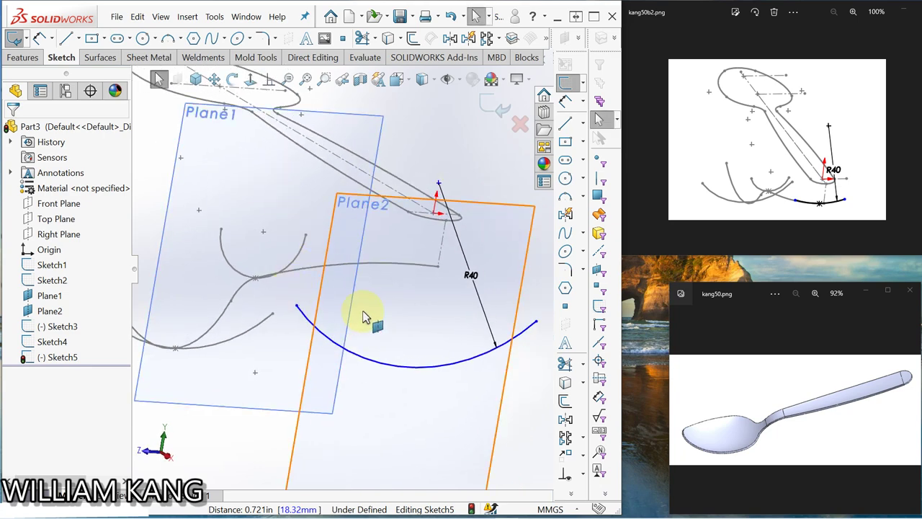
{"action": "middle_click_drag", "start_coordinate": [364, 317], "coordinate": [412, 367]}
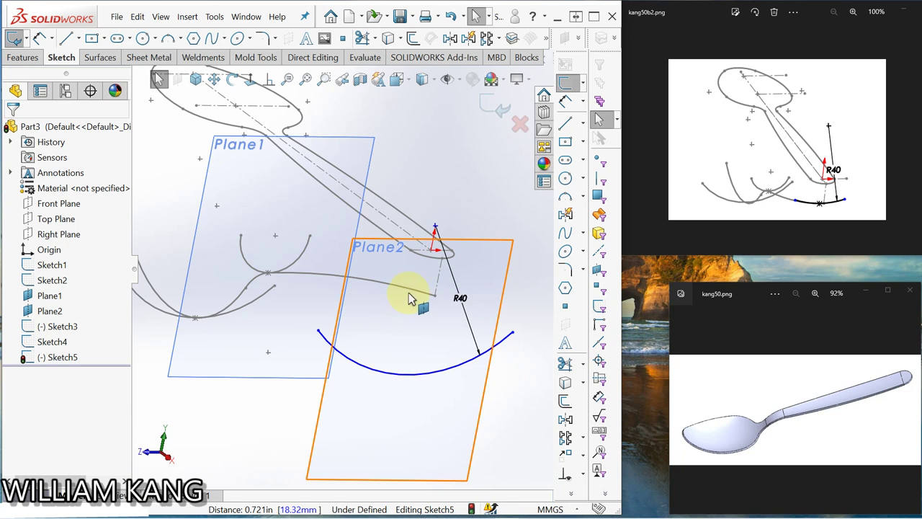
- Add a midpoint to the arc, make it pierce the side profile curve, and exit Sketch5
{"action": "left_click", "coordinate": [566, 307]}
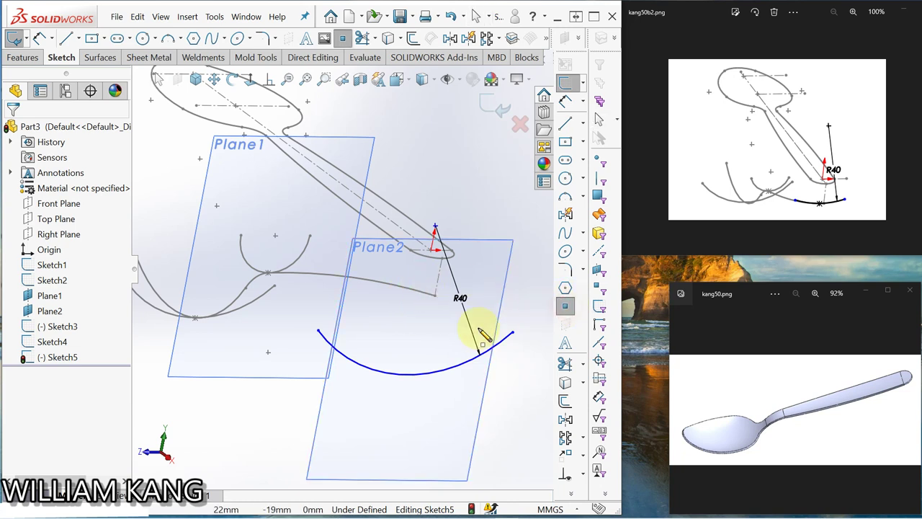
{"action": "left_click", "coordinate": [407, 375]}
{"action": "left_click", "coordinate": [13, 129]}
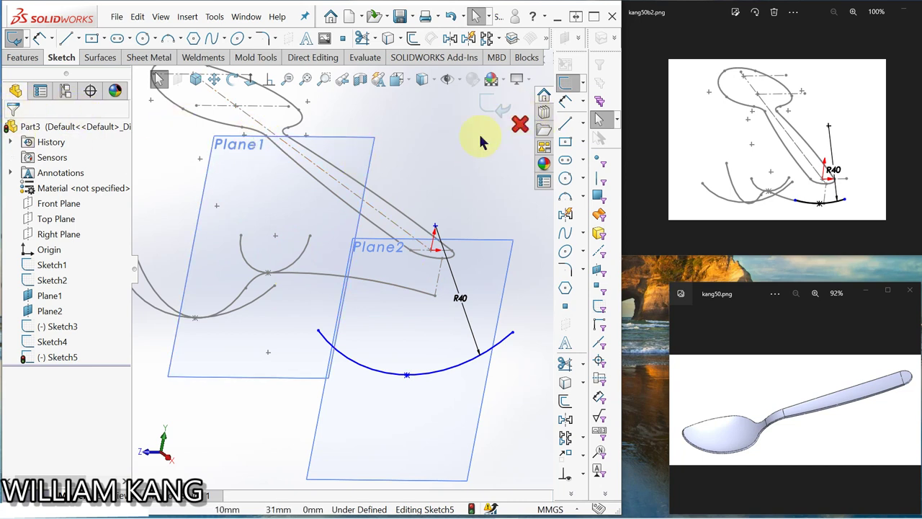
{"action": "left_click", "coordinate": [407, 376]}
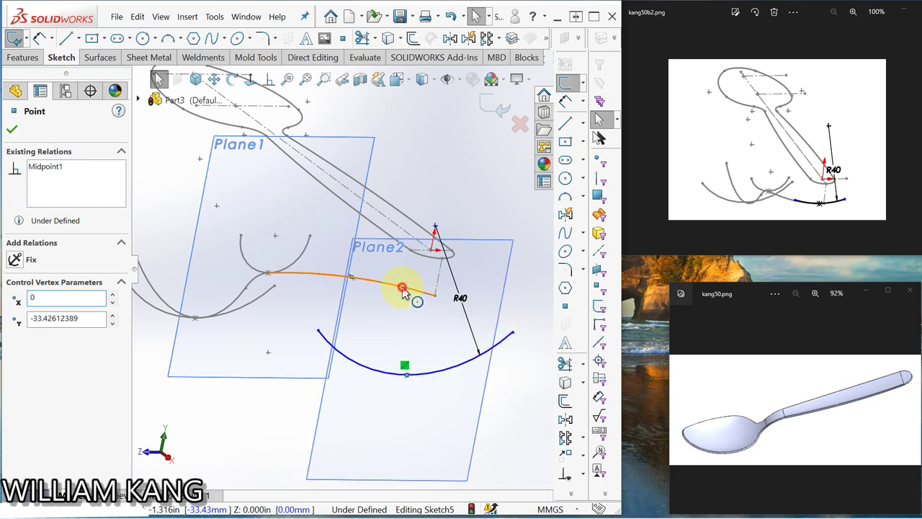
{"action": "left_click", "coordinate": [402, 287], "text": "ctrl"}
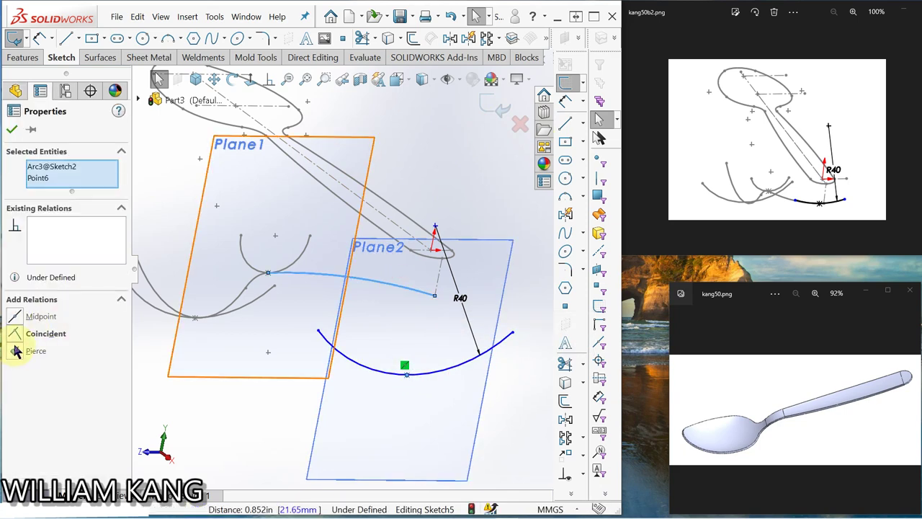
{"action": "left_click", "coordinate": [15, 351]}
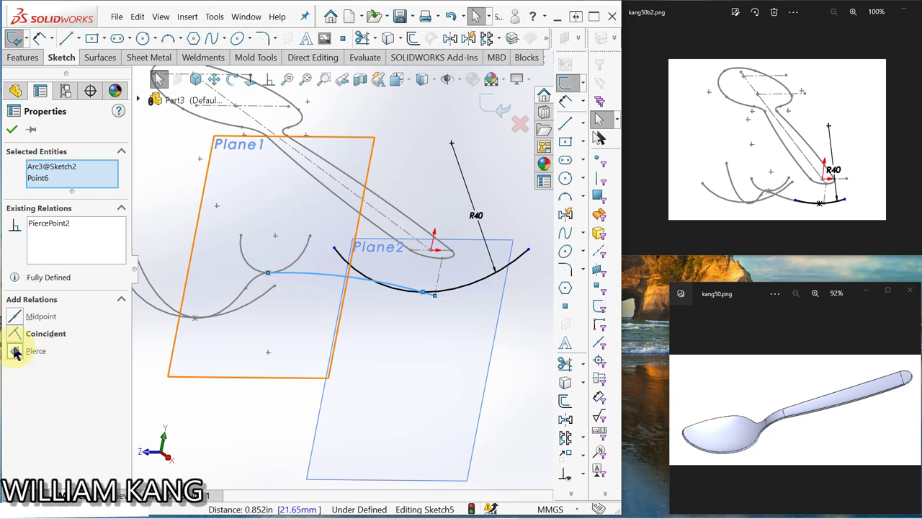
{"action": "left_click", "coordinate": [11, 130]}
{"action": "mouse_move", "coordinate": [339, 267]}
{"action": "middle_mouse_down"}
{"action": "mouse_move", "coordinate": [360, 278]}
{"action": "mouse_move", "coordinate": [340, 257]}
{"action": "mouse_move", "coordinate": [350, 309]}
{"action": "mouse_move", "coordinate": [403, 238]}
{"action": "middle_mouse_up"}
{"action": "left_click", "coordinate": [501, 108]}
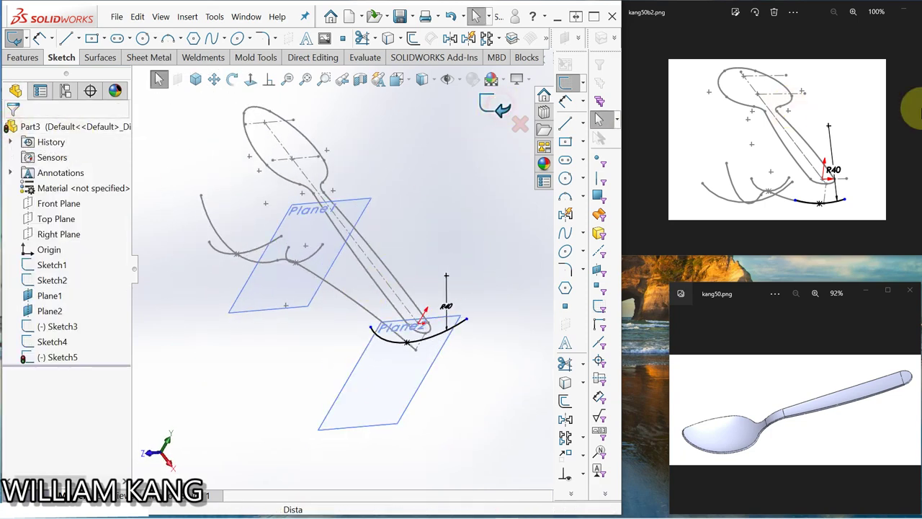
- Check the boundary-surface reference image, then start a Boundary Surface and clear its Direction 1 curves
{"action": "left_click", "coordinate": [906, 151]}
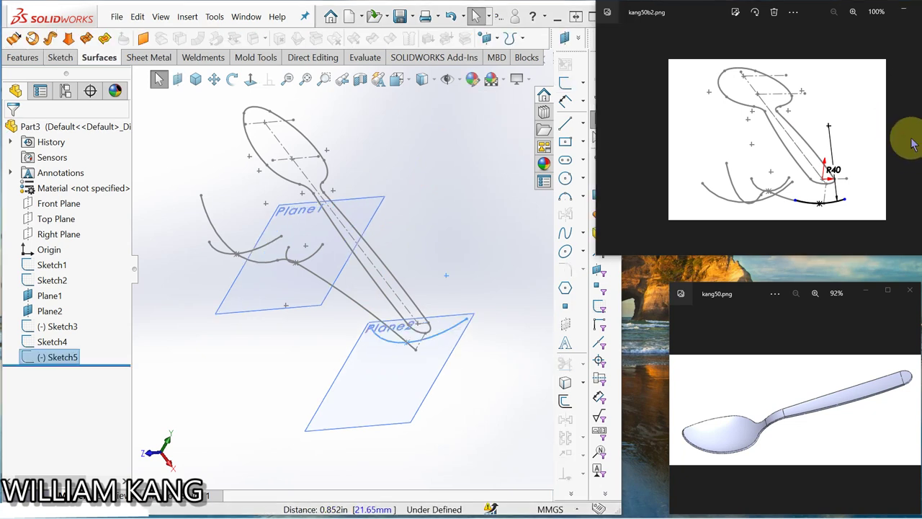
{"action": "left_click", "coordinate": [914, 140]}
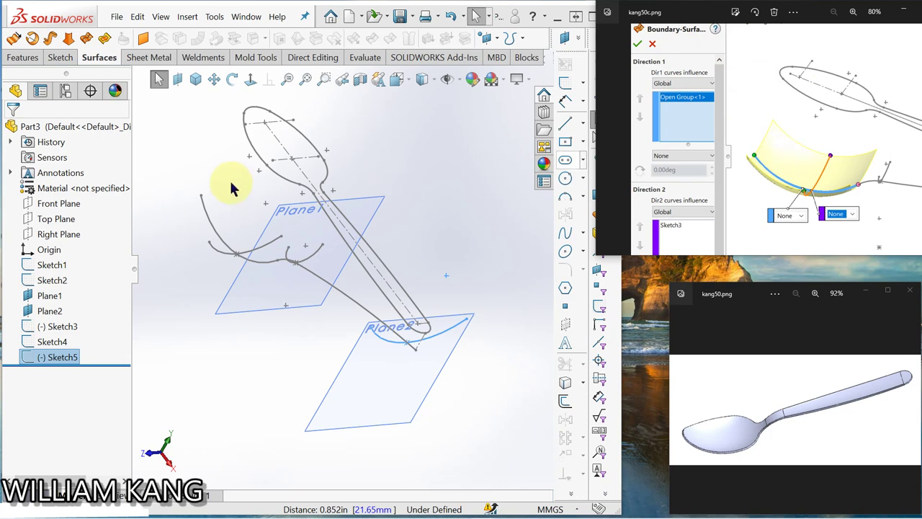
{"action": "mouse_move", "coordinate": [231, 185]}
{"action": "middle_mouse_down"}
{"action": "mouse_move", "coordinate": [203, 210]}
{"action": "mouse_move", "coordinate": [251, 223]}
{"action": "mouse_move", "coordinate": [282, 199]}
{"action": "mouse_move", "coordinate": [258, 222]}
{"action": "mouse_move", "coordinate": [211, 227]}
{"action": "mouse_move", "coordinate": [199, 239]}
{"action": "mouse_move", "coordinate": [205, 259]}
{"action": "middle_mouse_up"}
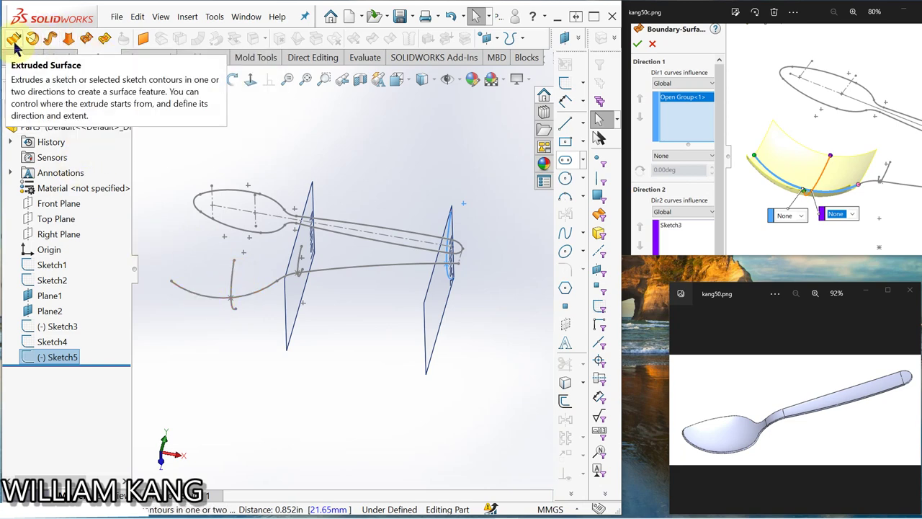
{"action": "left_click", "coordinate": [86, 41]}
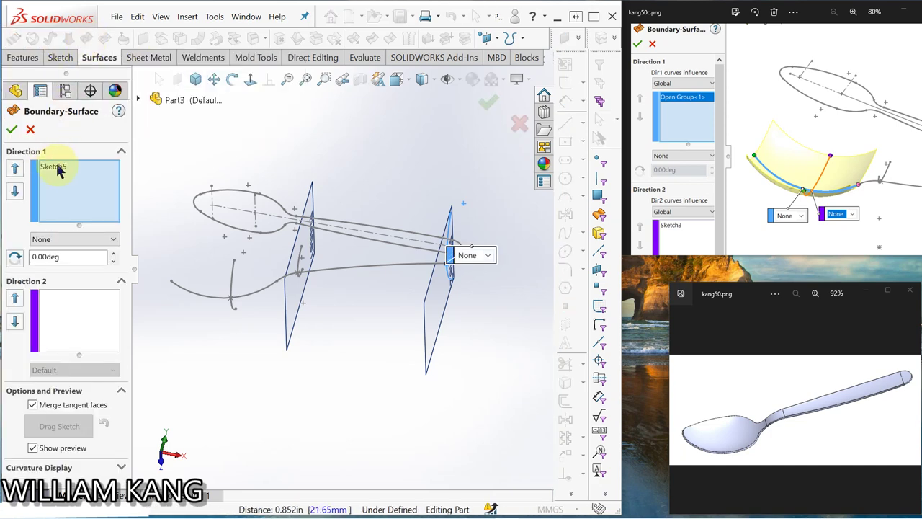
{"action": "right_click", "coordinate": [58, 169]}
{"action": "left_click", "coordinate": [139, 193]}
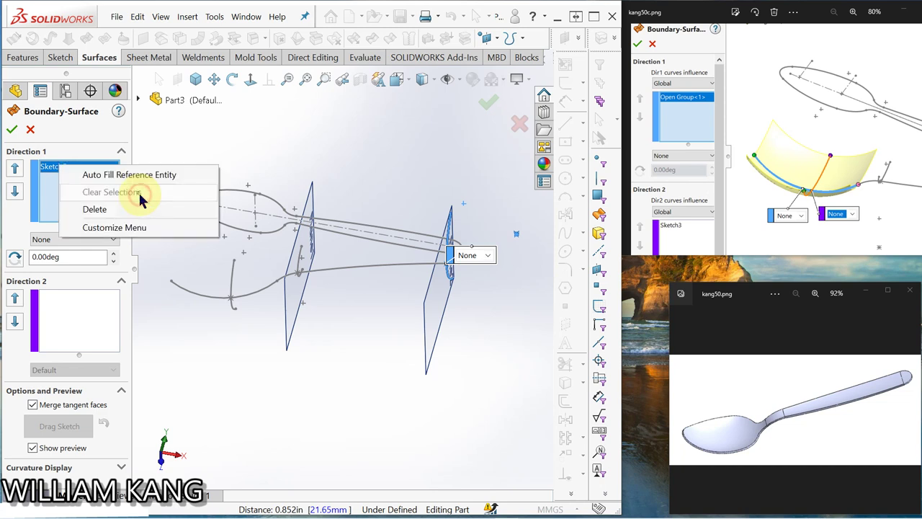
{"action": "left_click", "coordinate": [139, 197]}
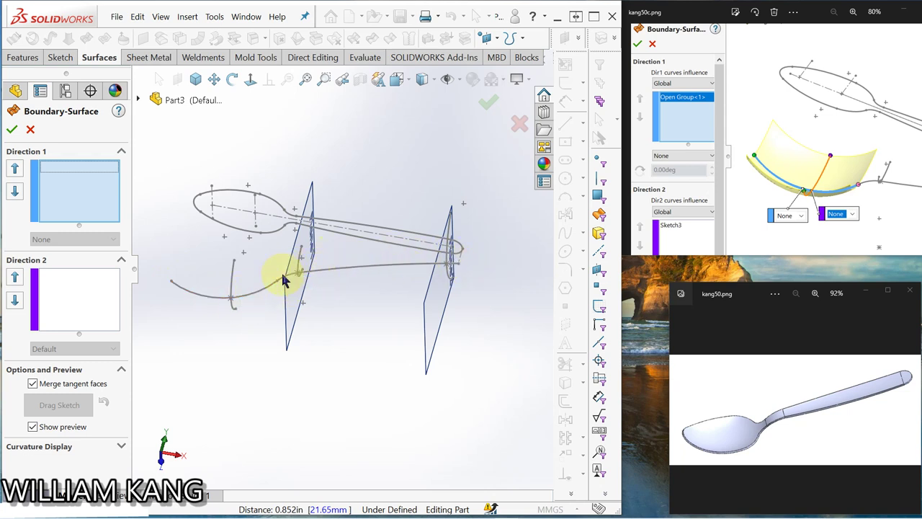
- Use Select Group to set the open side curve as Direction 1 and Sketch3 as Direction 2
{"action": "right_click", "coordinate": [104, 180]}
{"action": "left_click", "coordinate": [152, 209]}
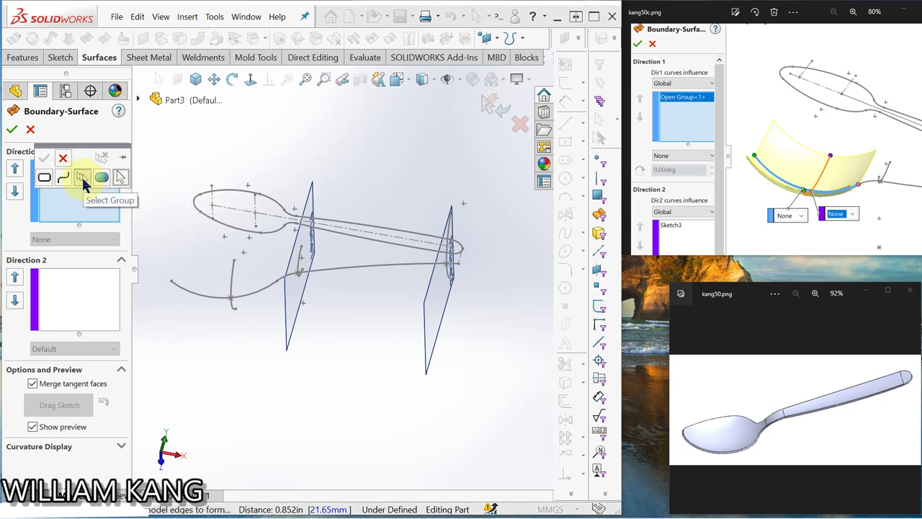
{"action": "left_click", "coordinate": [84, 181]}
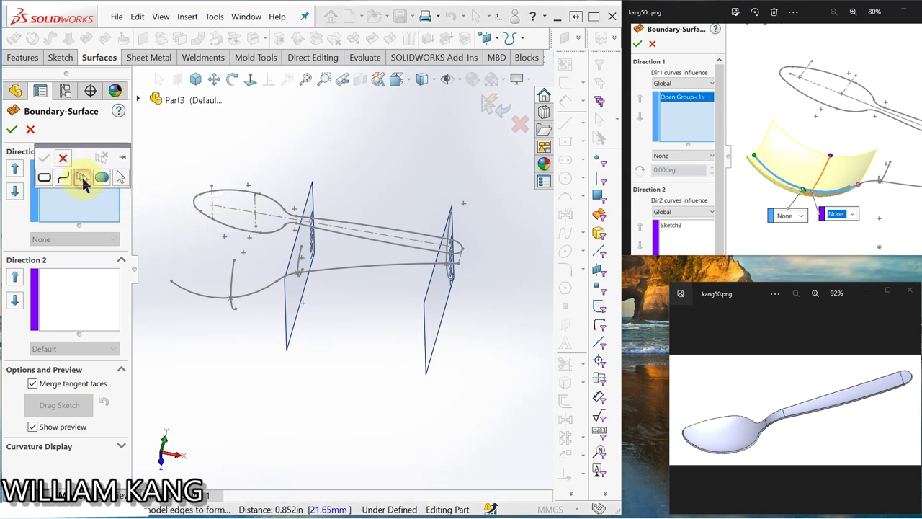
{"action": "left_click", "coordinate": [194, 298]}
{"action": "left_click", "coordinate": [44, 158]}
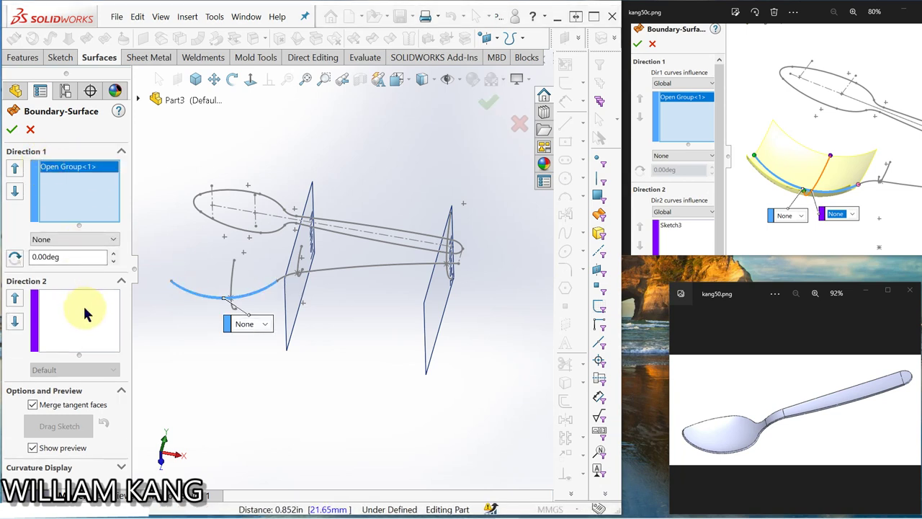
{"action": "left_click", "coordinate": [85, 312]}
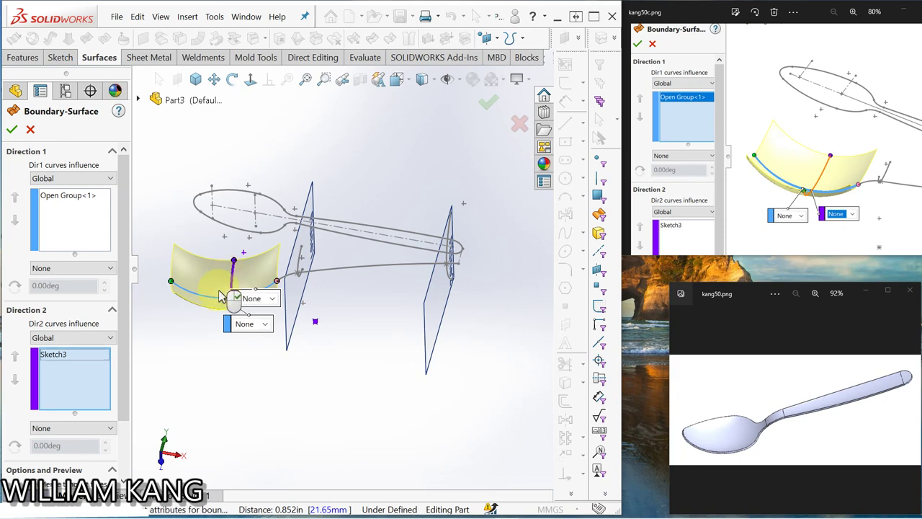
{"action": "mouse_move", "coordinate": [220, 296]}
{"action": "middle_mouse_down"}
{"action": "mouse_move", "coordinate": [255, 277]}
{"action": "mouse_move", "coordinate": [274, 324]}
{"action": "mouse_move", "coordinate": [305, 320]}
{"action": "mouse_move", "coordinate": [268, 319]}
{"action": "mouse_move", "coordinate": [276, 328]}
{"action": "middle_mouse_up"}
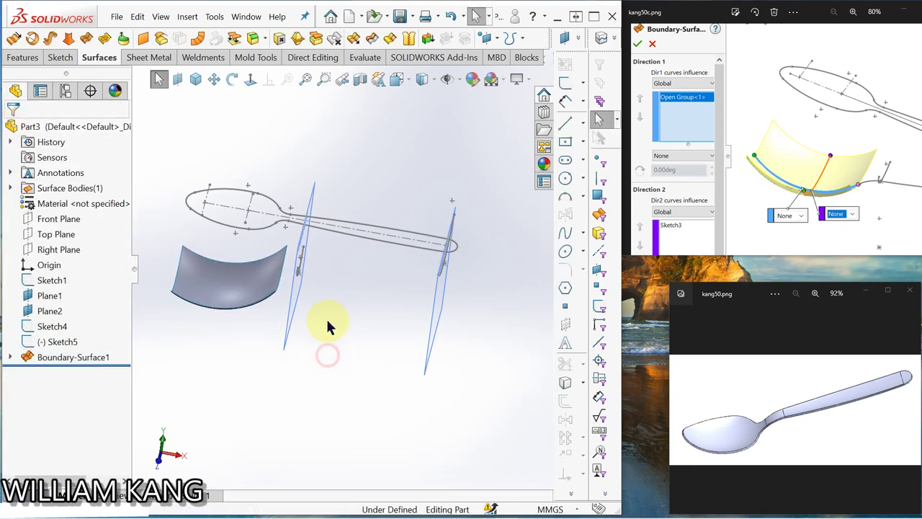
- Step through the Plane1, Plane2 and R10 arc reference images to the Surface-Loft1 screenshot
{"action": "mouse_move", "coordinate": [326, 328]}
{"action": "middle_mouse_down"}
{"action": "mouse_move", "coordinate": [332, 351]}
{"action": "mouse_move", "coordinate": [360, 309]}
{"action": "mouse_move", "coordinate": [387, 325]}
{"action": "mouse_move", "coordinate": [319, 335]}
{"action": "mouse_move", "coordinate": [370, 329]}
{"action": "mouse_move", "coordinate": [364, 338]}
{"action": "mouse_move", "coordinate": [319, 340]}
{"action": "mouse_move", "coordinate": [305, 354]}
{"action": "middle_mouse_up"}
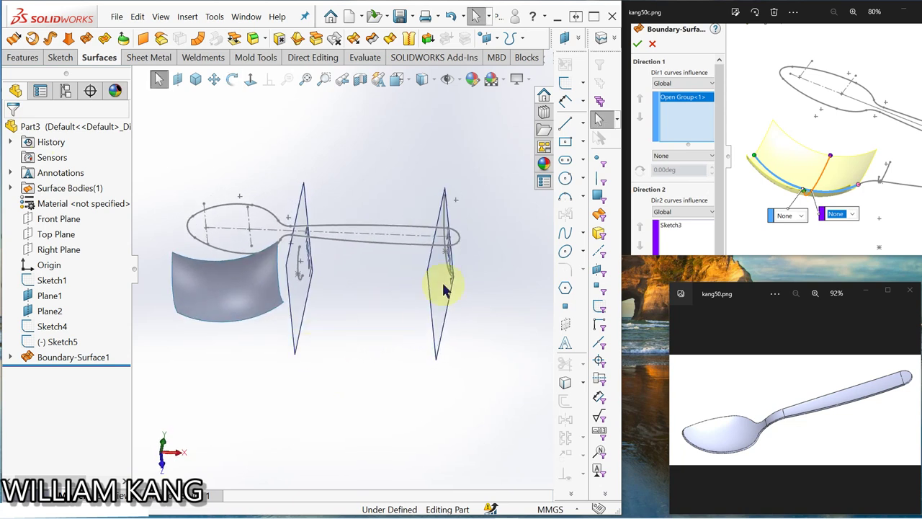
{"action": "left_click", "coordinate": [909, 144]}
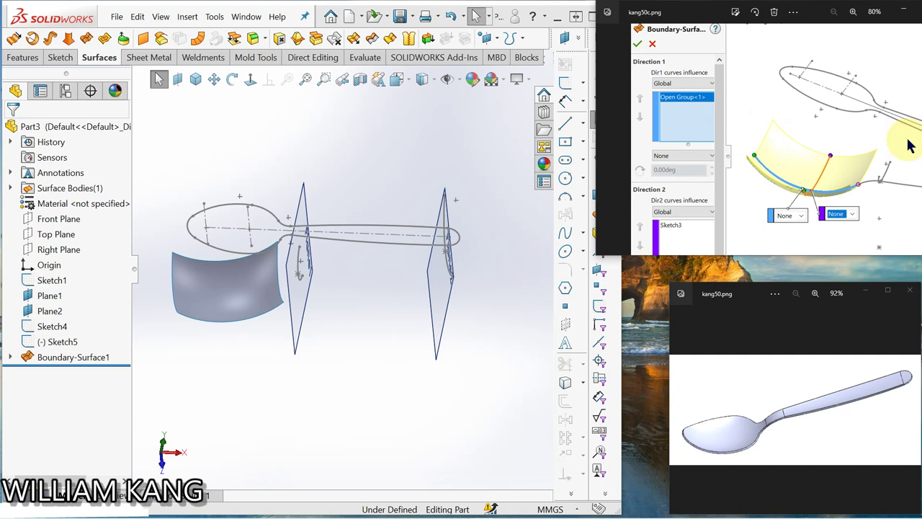
{"action": "left_click", "coordinate": [909, 145]}
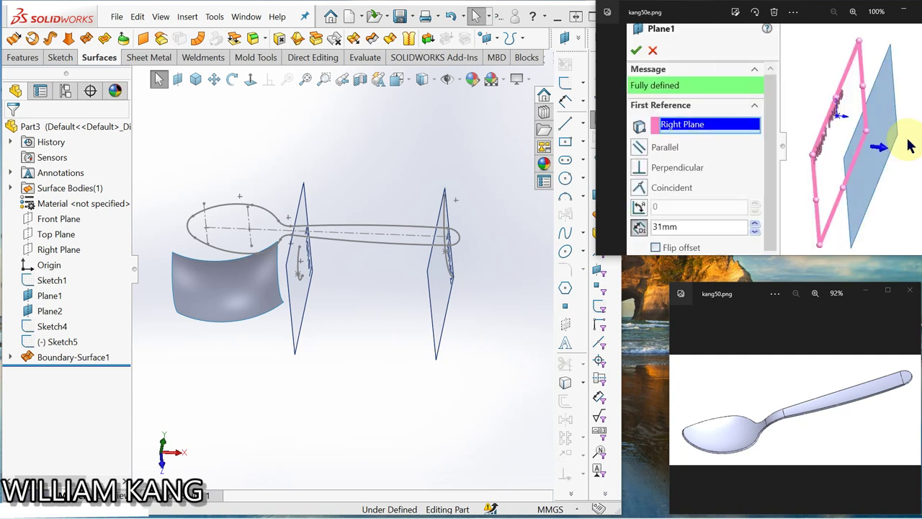
{"action": "left_click", "coordinate": [910, 144]}
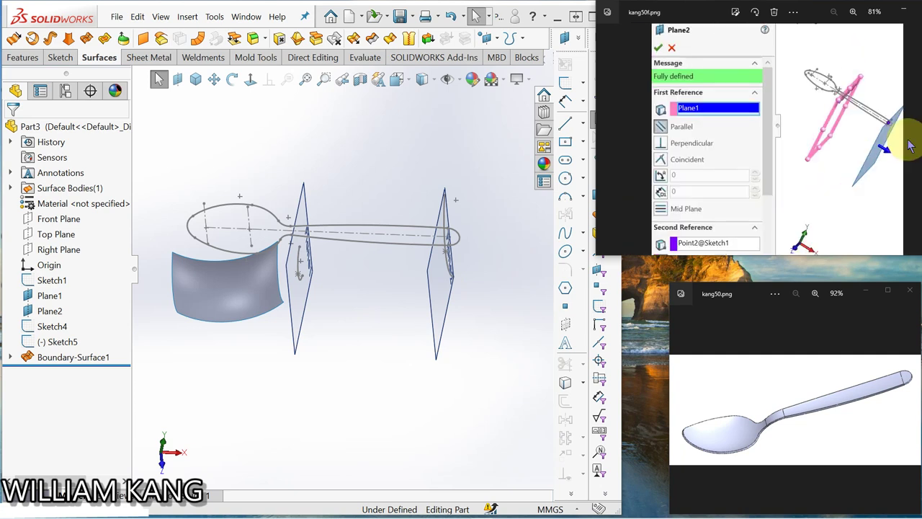
{"action": "left_click", "coordinate": [910, 144]}
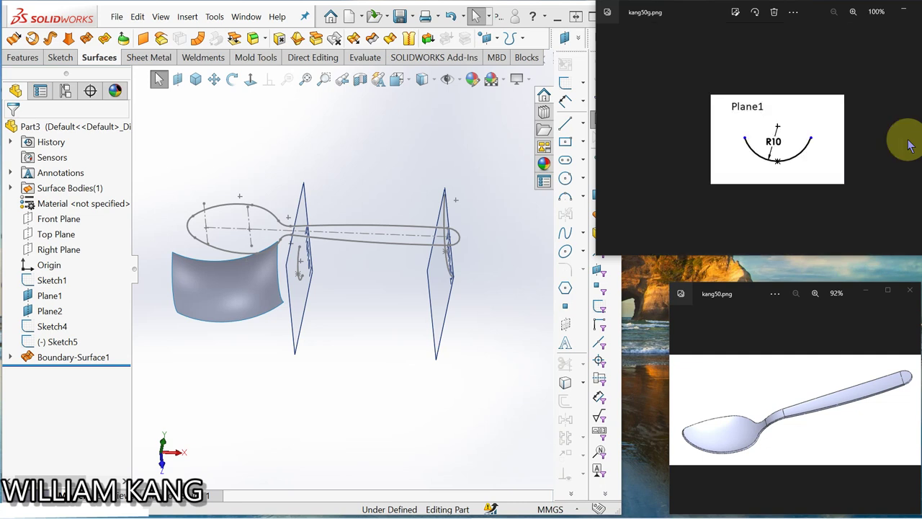
{"action": "left_click", "coordinate": [910, 144]}
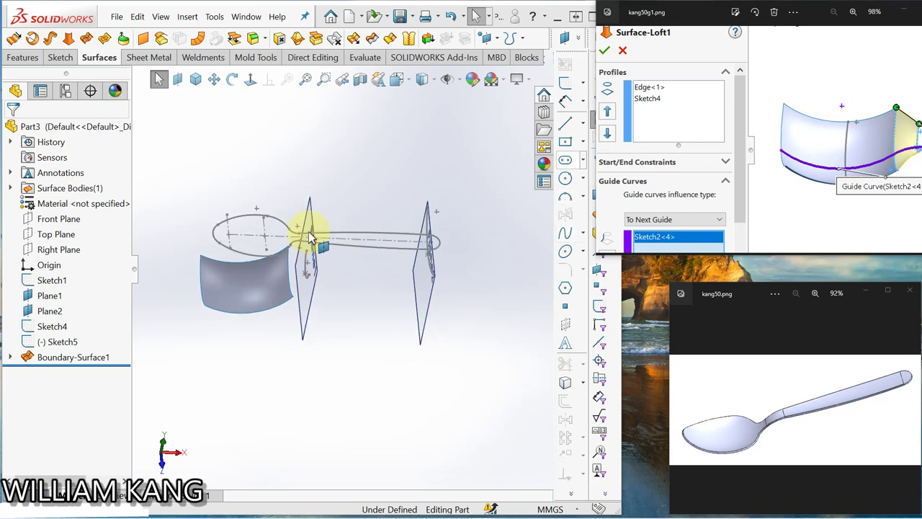
- Orbit the spoon model until both the Plane1 and Plane2 labels are visible
{"action": "middle_click_drag", "start_coordinate": [361, 232], "coordinate": [339, 186]}
{"action": "left_click_drag", "start_coordinate": [338, 186], "coordinate": [329, 192]}
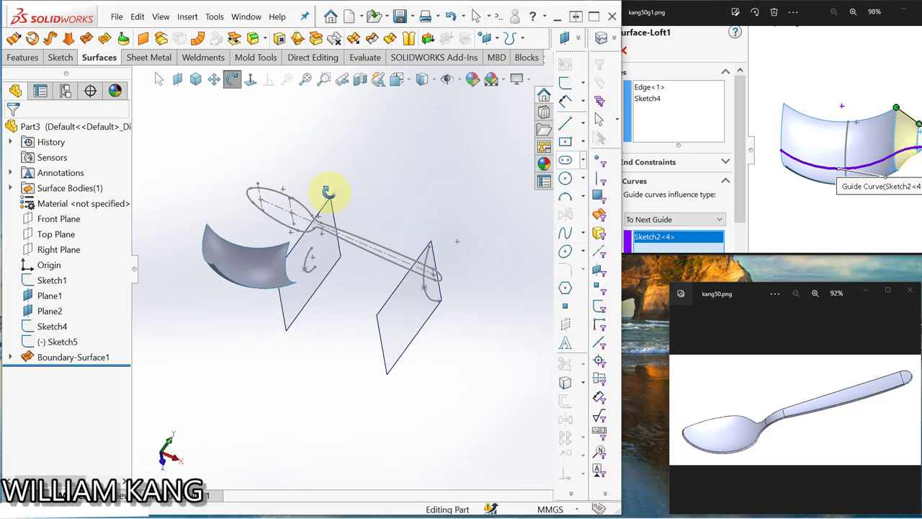
{"action": "key", "text": "Escape"}
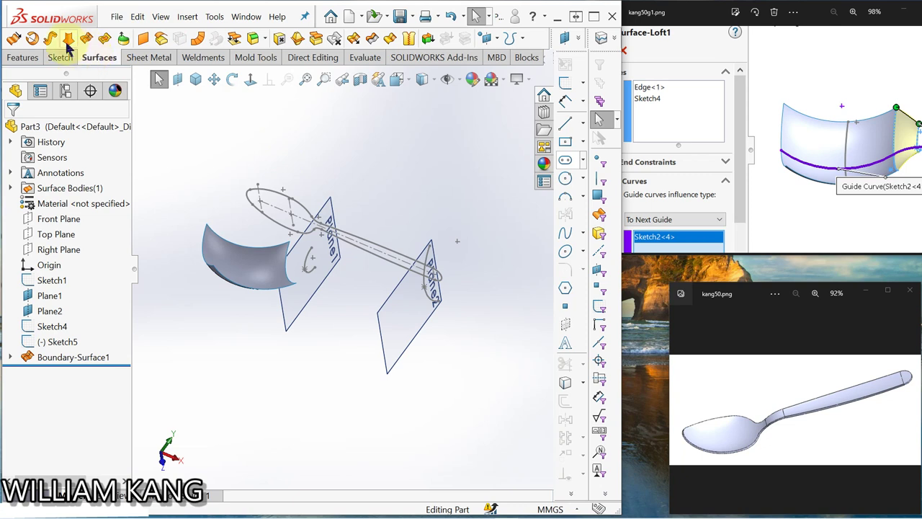
{"action": "left_click", "coordinate": [69, 40]}
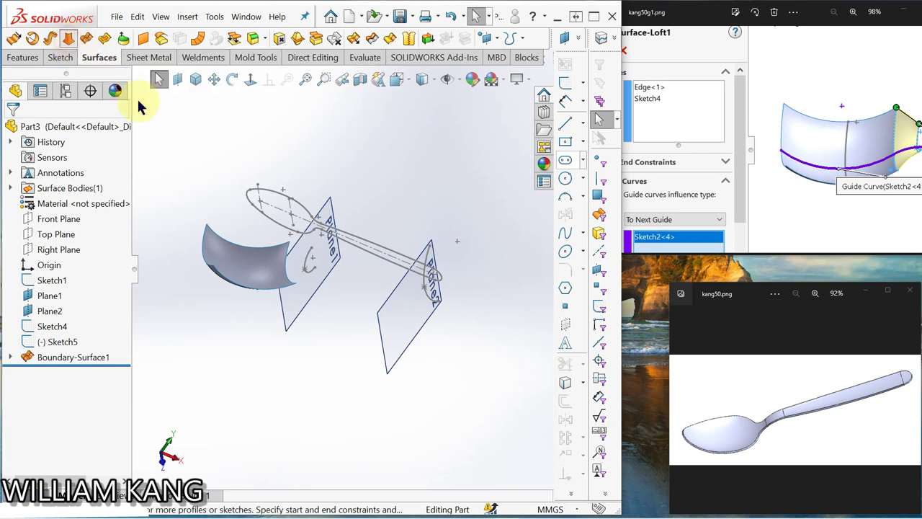
{"action": "left_click", "coordinate": [292, 251]}
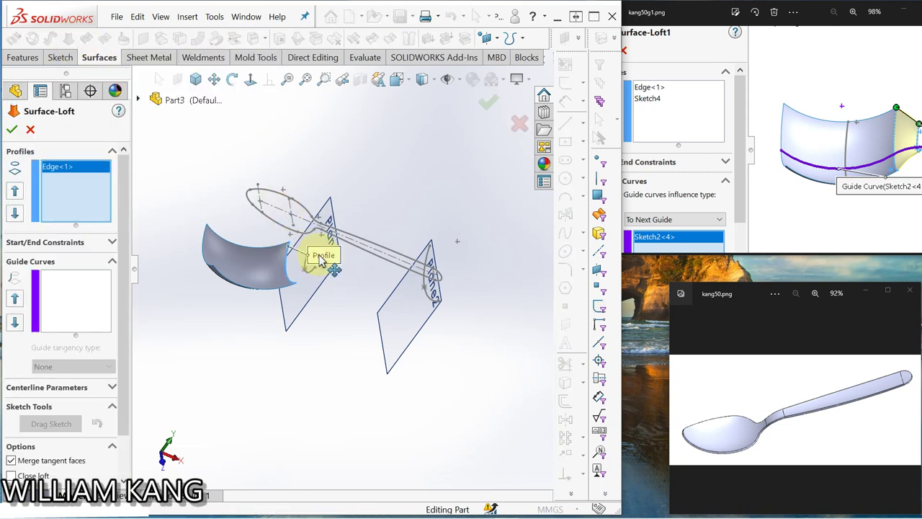
{"action": "left_click_drag", "start_coordinate": [329, 264], "coordinate": [272, 216]}
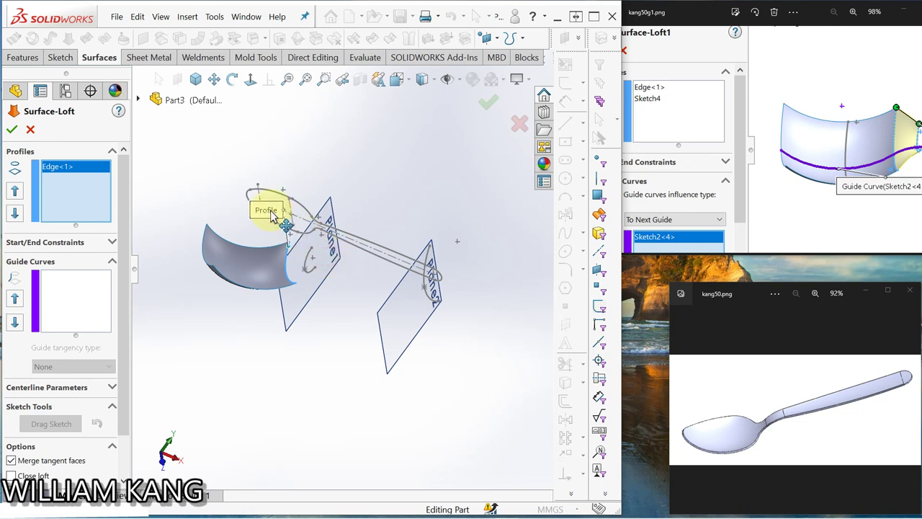
{"action": "left_click", "coordinate": [309, 253]}
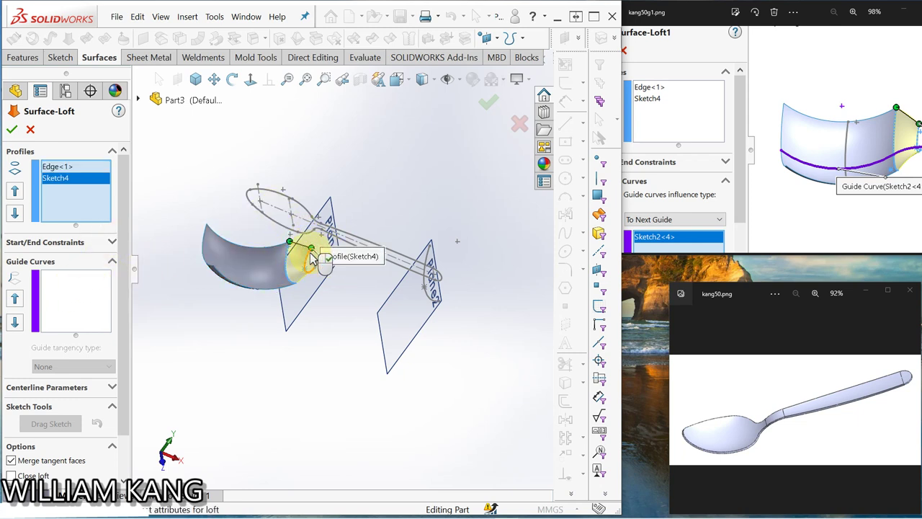
{"action": "middle_click_drag", "start_coordinate": [310, 256], "coordinate": [332, 274]}
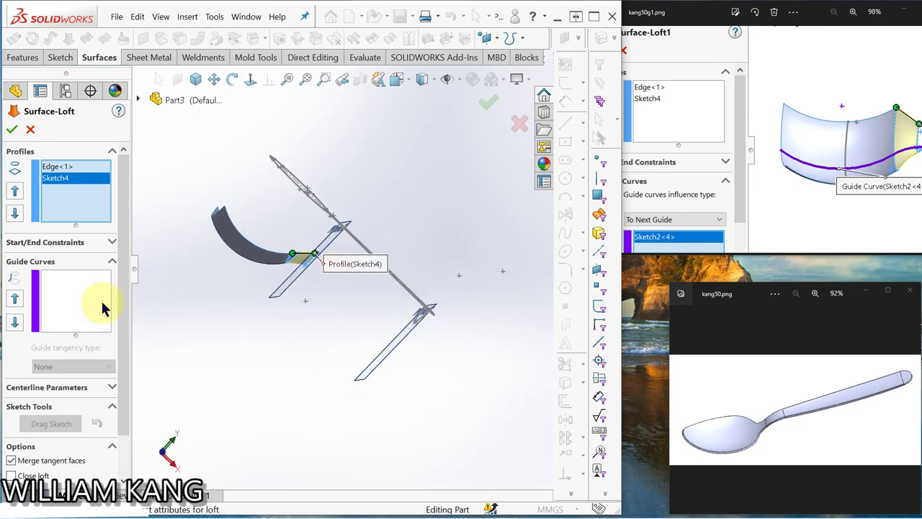
{"action": "left_click", "coordinate": [138, 101]}
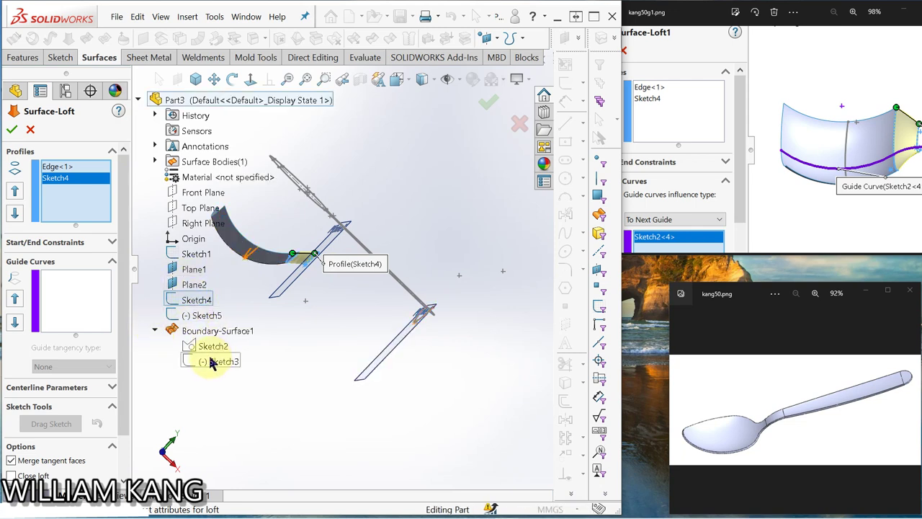
{"action": "left_click", "coordinate": [32, 130]}
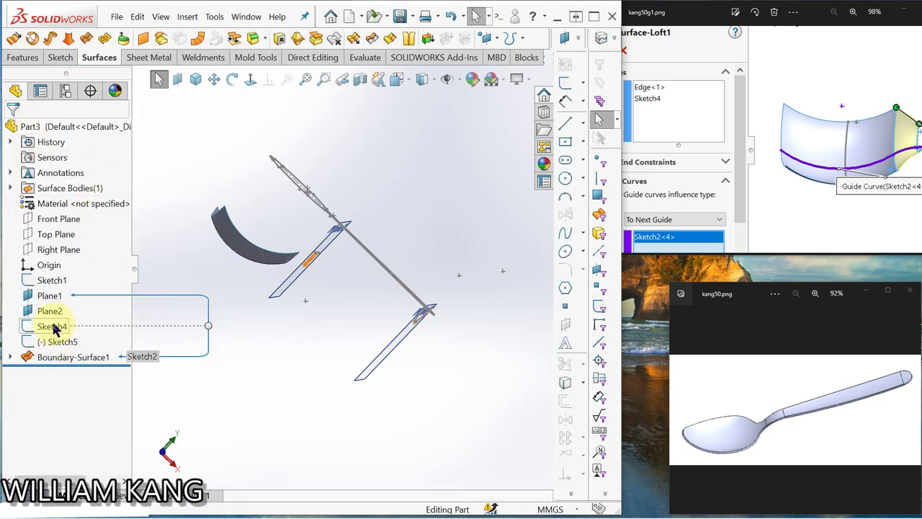
- Show Sketch2 from under Boundary-Surface1 in the model view
{"action": "left_click", "coordinate": [11, 358]}
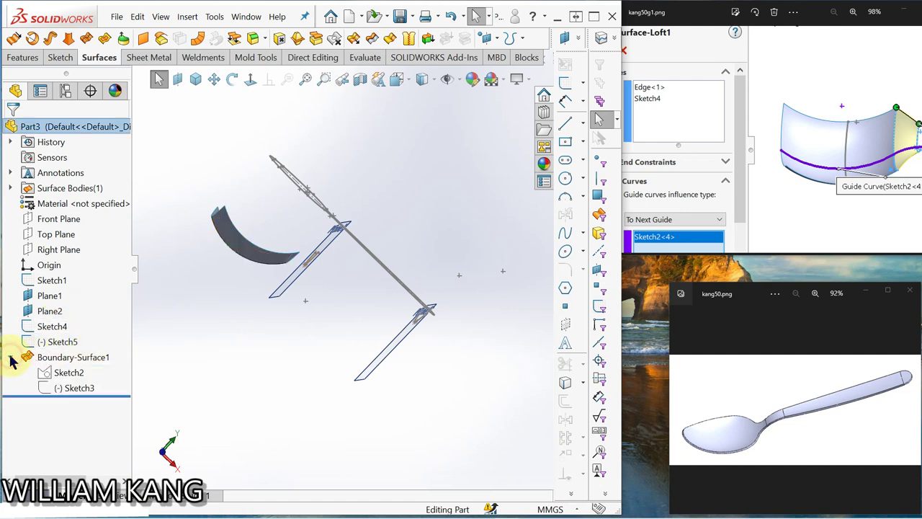
{"action": "mouse_move", "coordinate": [68, 372]}
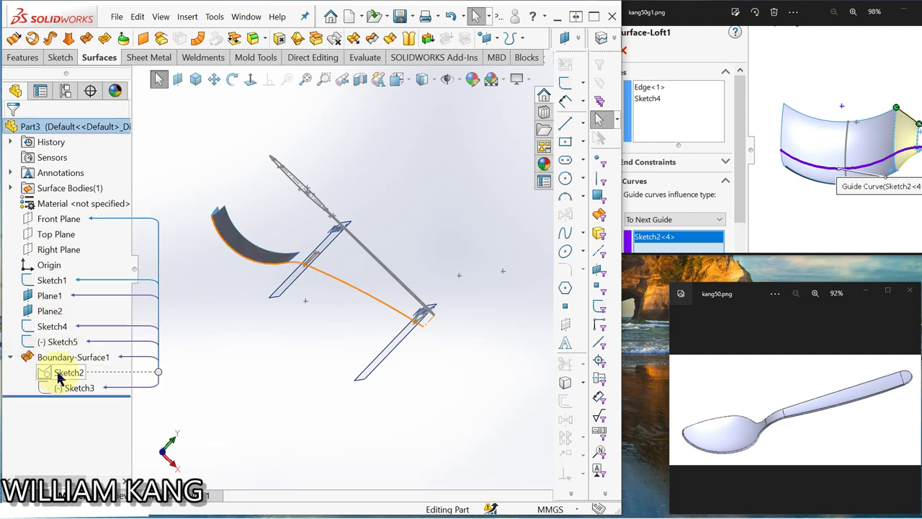
{"action": "left_click", "coordinate": [59, 377]}
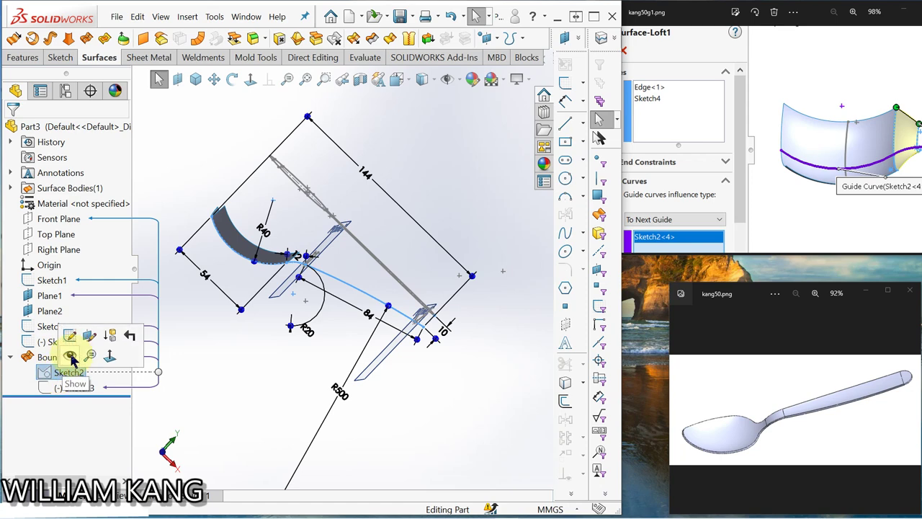
{"action": "left_click", "coordinate": [71, 356]}
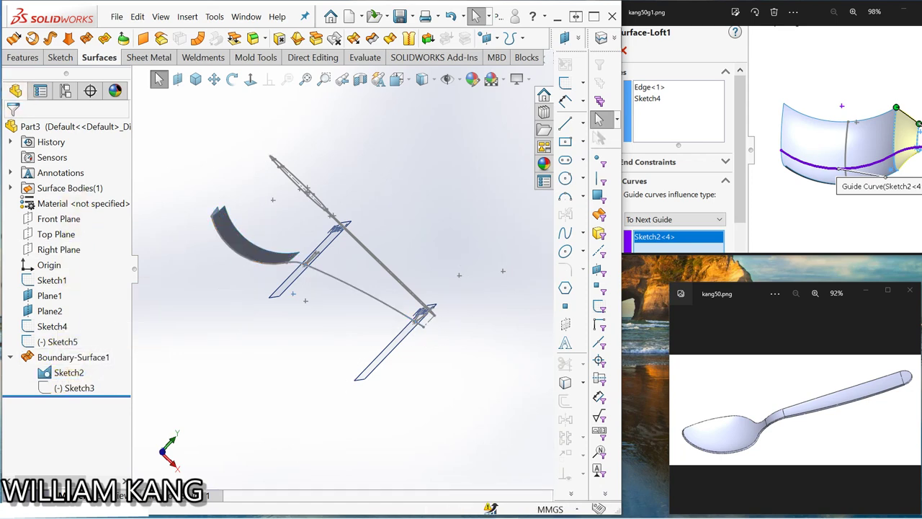
{"action": "mouse_move", "coordinate": [411, 191]}
{"action": "middle_mouse_down"}
{"action": "mouse_move", "coordinate": [391, 127]}
{"action": "mouse_move", "coordinate": [401, 181]}
{"action": "mouse_move", "coordinate": [310, 263]}
{"action": "middle_mouse_up"}
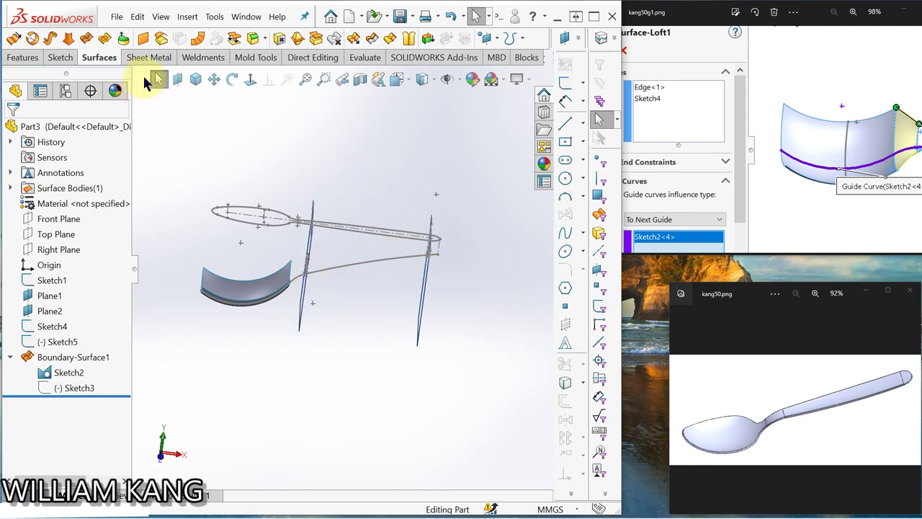
- Start a lofted surface and try the selection helper, then cancel it
{"action": "left_click", "coordinate": [70, 40]}
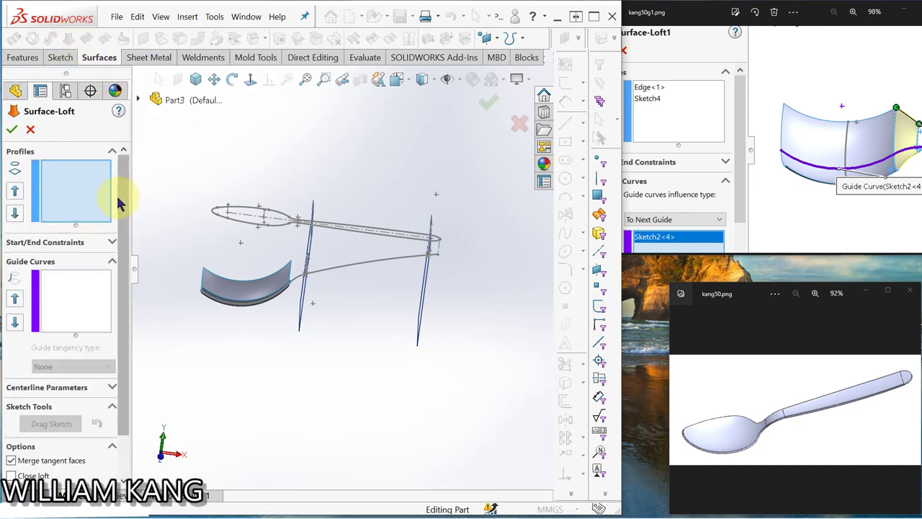
{"action": "right_click", "coordinate": [76, 174]}
{"action": "left_click", "coordinate": [131, 184]}
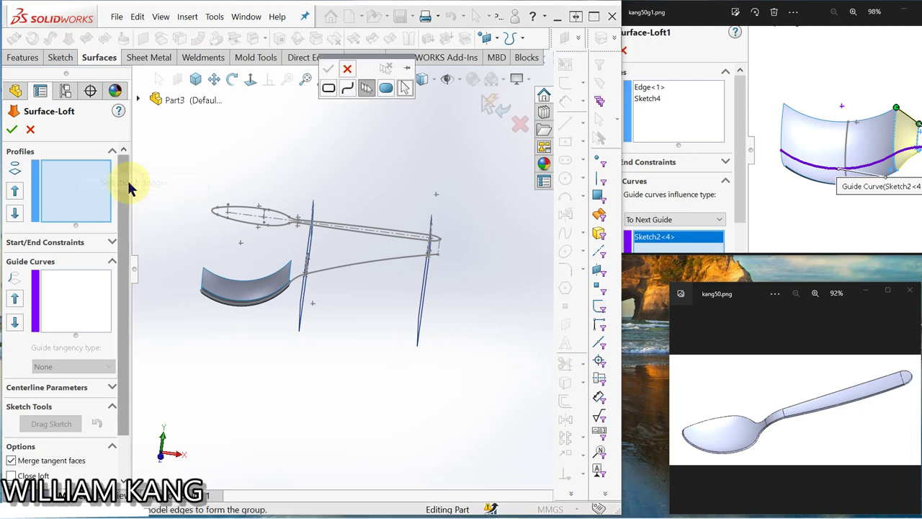
{"action": "left_click", "coordinate": [30, 129]}
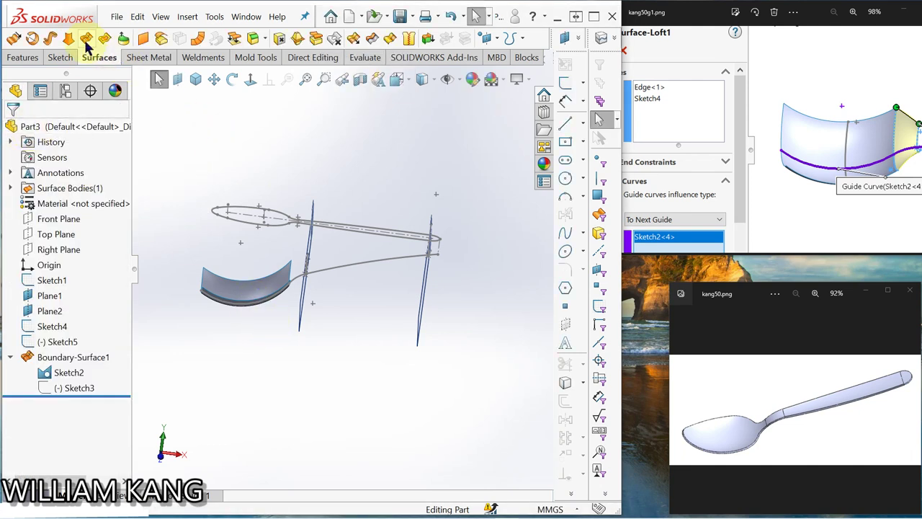
- Loft a surface from the bowl edge to Sketch4 with Sketch2 as guide curve
{"action": "left_click", "coordinate": [68, 42]}
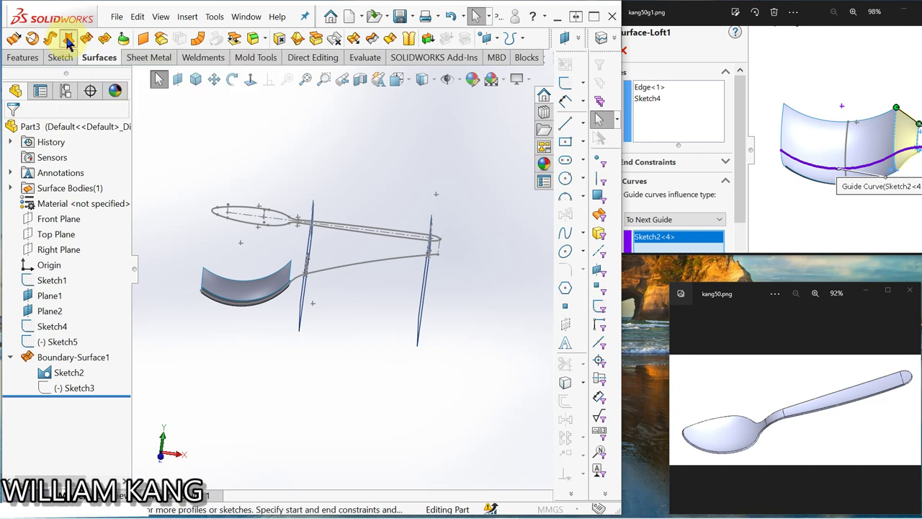
{"action": "left_click", "coordinate": [294, 268]}
{"action": "middle_click_drag", "start_coordinate": [351, 288], "coordinate": [382, 322]}
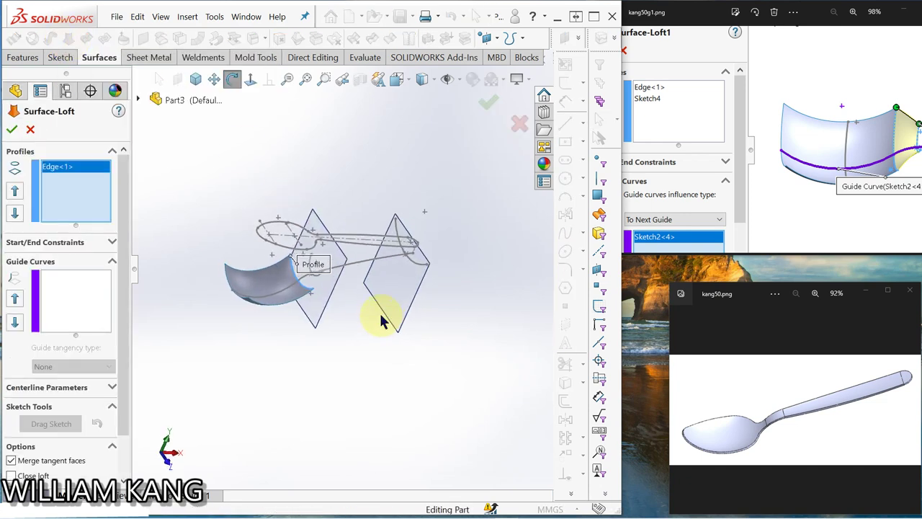
{"action": "left_click_drag", "start_coordinate": [321, 268], "coordinate": [225, 220]}
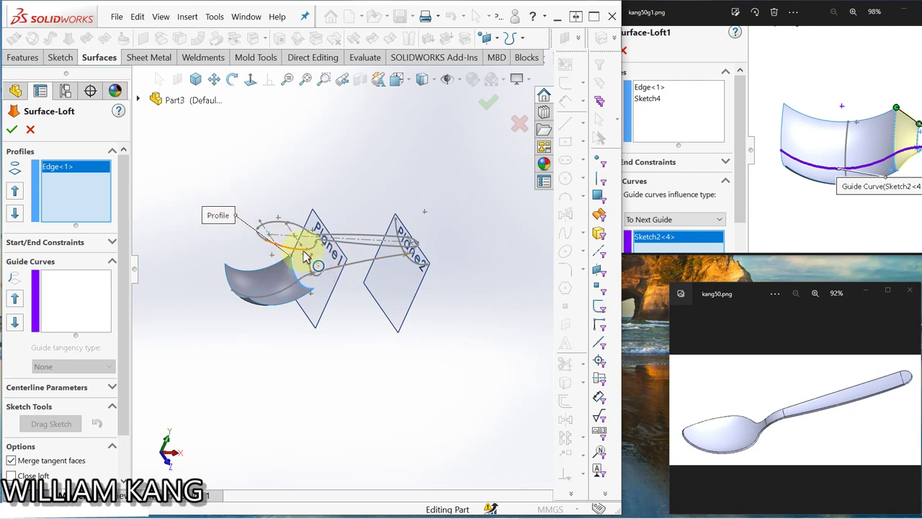
{"action": "left_click", "coordinate": [345, 311]}
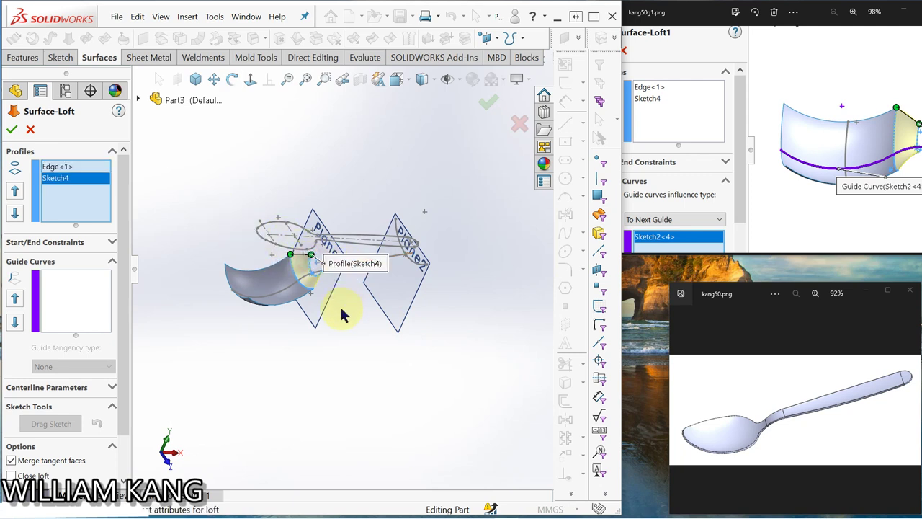
{"action": "middle_click_drag", "start_coordinate": [346, 313], "coordinate": [333, 190]}
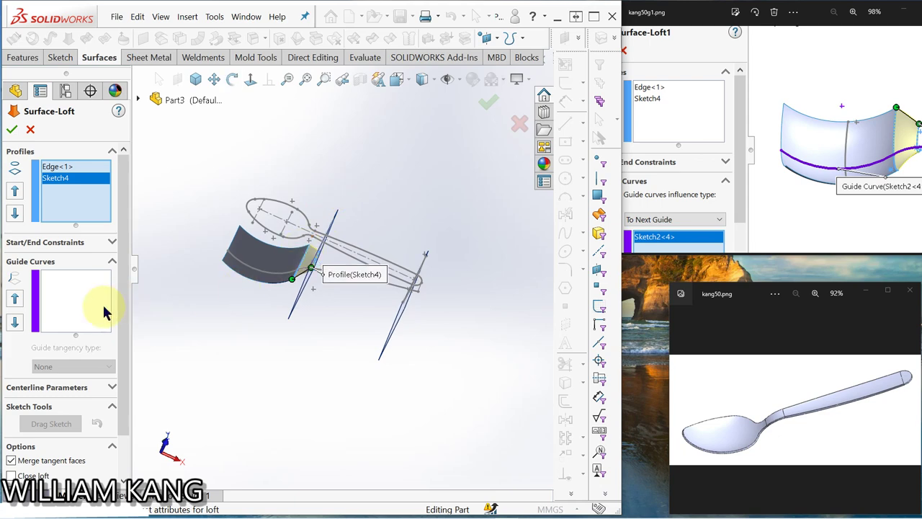
{"action": "left_click", "coordinate": [87, 307]}
{"action": "scroll", "coordinate": [323, 271], "scroll_direction": "down", "scroll_amount": 2}
{"action": "scroll", "coordinate": [317, 281], "scroll_direction": "down", "scroll_amount": 3}
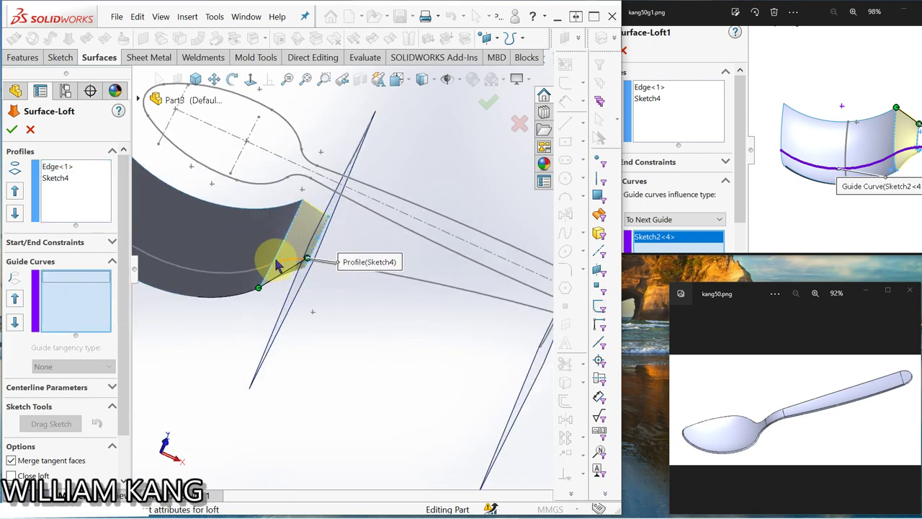
{"action": "mouse_move", "coordinate": [344, 319]}
{"action": "middle_mouse_down"}
{"action": "mouse_move", "coordinate": [327, 325]}
{"action": "mouse_move", "coordinate": [339, 351]}
{"action": "mouse_move", "coordinate": [319, 370]}
{"action": "mouse_move", "coordinate": [309, 350]}
{"action": "mouse_move", "coordinate": [300, 383]}
{"action": "mouse_move", "coordinate": [303, 354]}
{"action": "mouse_move", "coordinate": [300, 379]}
{"action": "mouse_move", "coordinate": [309, 377]}
{"action": "mouse_move", "coordinate": [301, 263]}
{"action": "middle_mouse_up"}
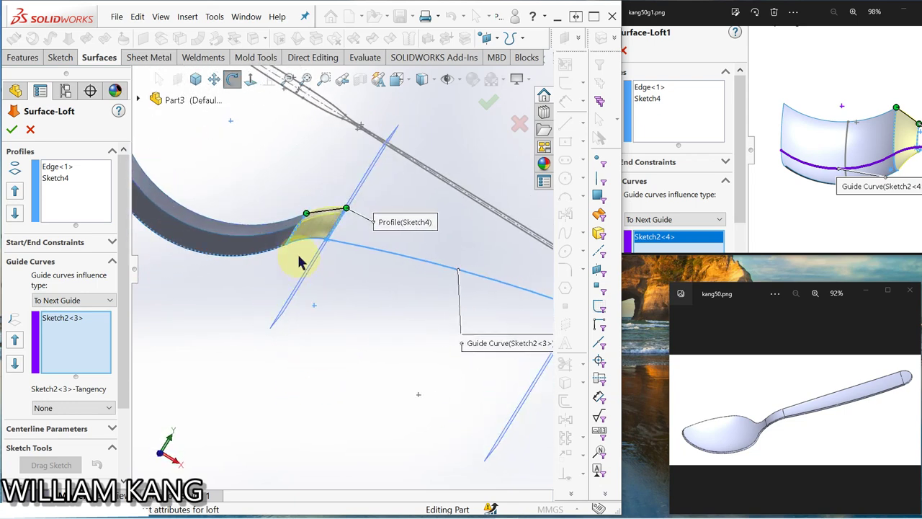
{"action": "left_click", "coordinate": [12, 129]}
- Inspect Surface-Loft1 and bring up the plane2 and Surface-Loft2 reference screenshots
{"action": "middle_click_drag", "start_coordinate": [367, 248], "coordinate": [351, 315]}
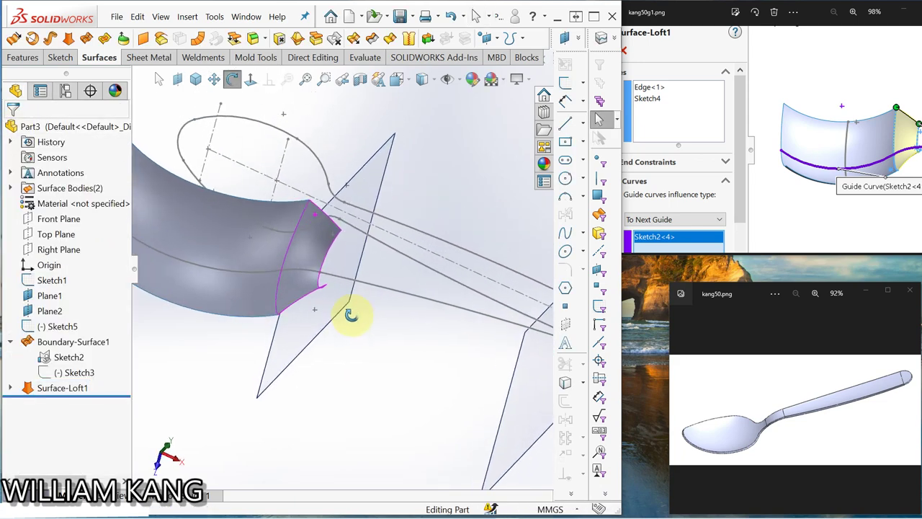
{"action": "scroll", "coordinate": [402, 325], "scroll_direction": "up", "scroll_amount": 3}
{"action": "scroll", "coordinate": [447, 329], "scroll_direction": "up", "scroll_amount": 2}
{"action": "mouse_move", "coordinate": [446, 329]}
{"action": "middle_mouse_down"}
{"action": "mouse_move", "coordinate": [478, 309]}
{"action": "mouse_move", "coordinate": [486, 348]}
{"action": "mouse_move", "coordinate": [490, 309]}
{"action": "mouse_move", "coordinate": [540, 289]}
{"action": "middle_mouse_up"}
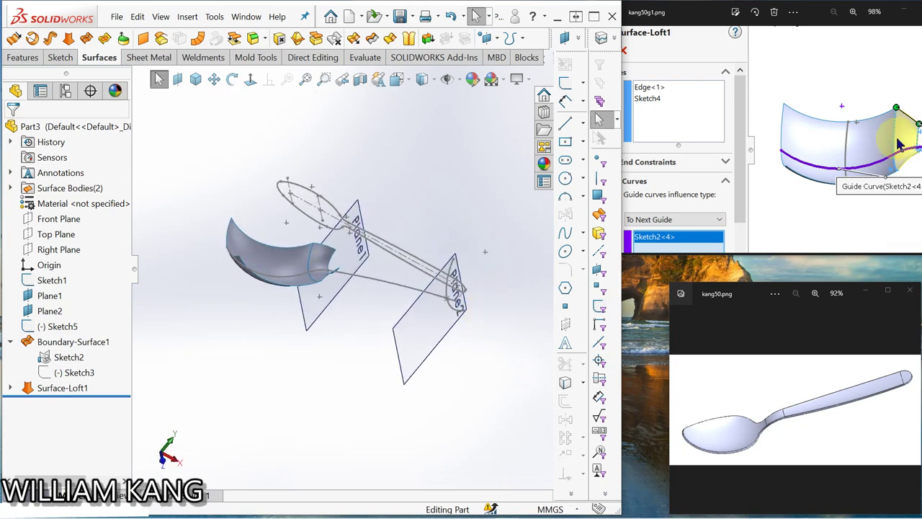
{"action": "left_click", "coordinate": [915, 101]}
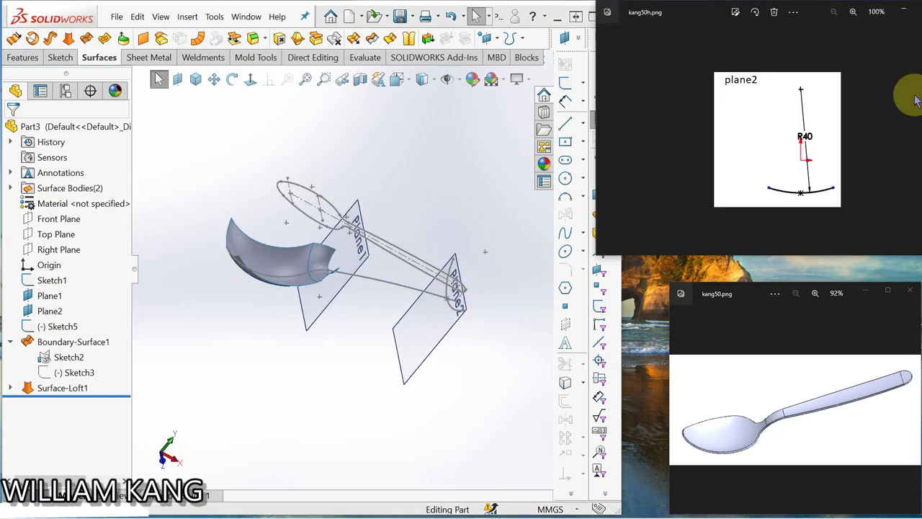
{"action": "left_click", "coordinate": [915, 101]}
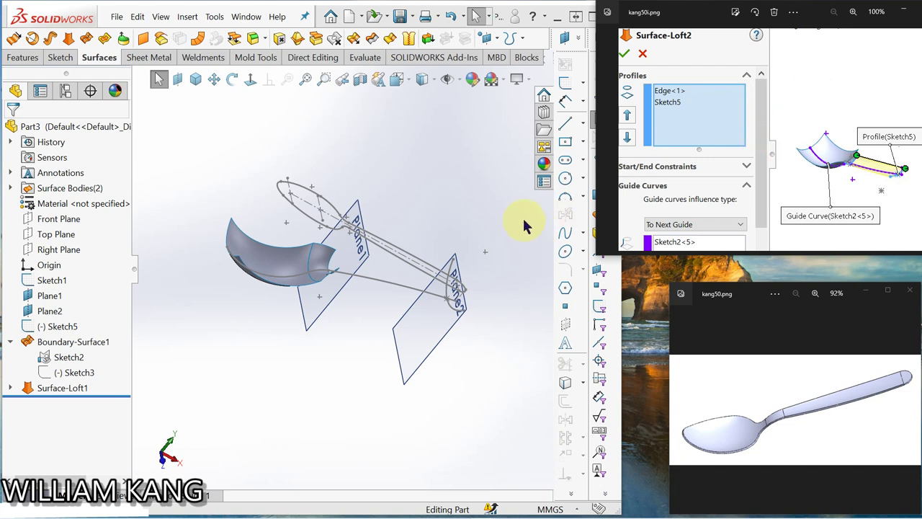
{"action": "mouse_move", "coordinate": [525, 225]}
{"action": "middle_mouse_down"}
{"action": "mouse_move", "coordinate": [442, 237]}
{"action": "mouse_move", "coordinate": [480, 216]}
{"action": "mouse_move", "coordinate": [464, 251]}
{"action": "middle_mouse_up"}
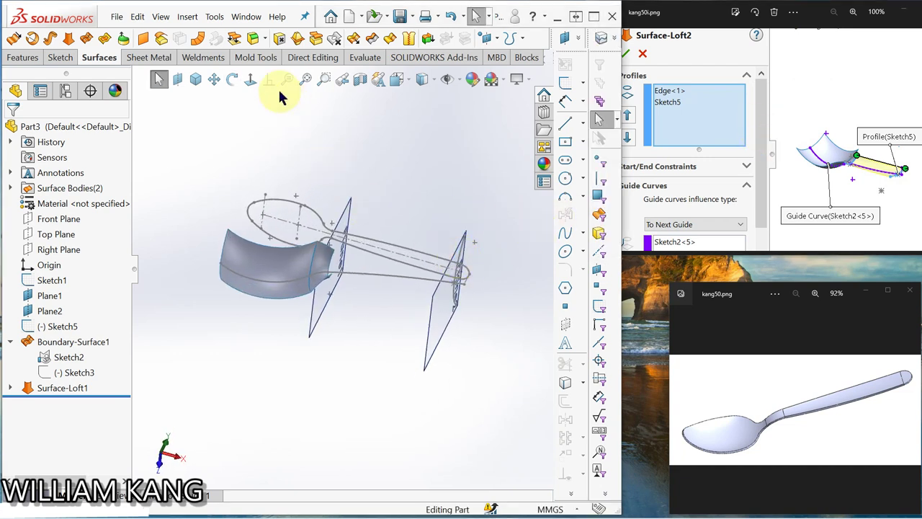
- Loft Surface-Loft2 from the bowl's open end edge to Sketch5, guided by Sketch2
{"action": "left_click", "coordinate": [68, 43]}
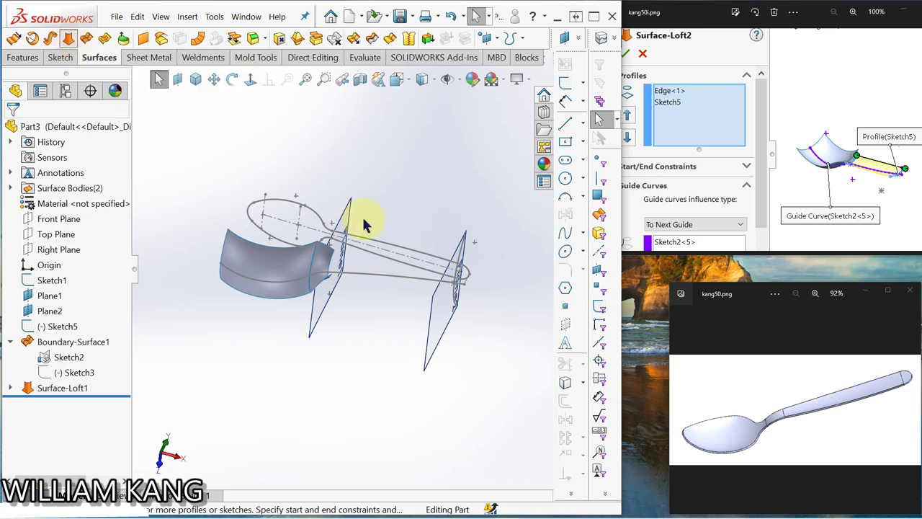
{"action": "left_click", "coordinate": [335, 258]}
{"action": "mouse_move", "coordinate": [494, 299]}
{"action": "middle_mouse_down"}
{"action": "mouse_move", "coordinate": [522, 319]}
{"action": "mouse_move", "coordinate": [525, 305]}
{"action": "mouse_move", "coordinate": [470, 254]}
{"action": "middle_mouse_up"}
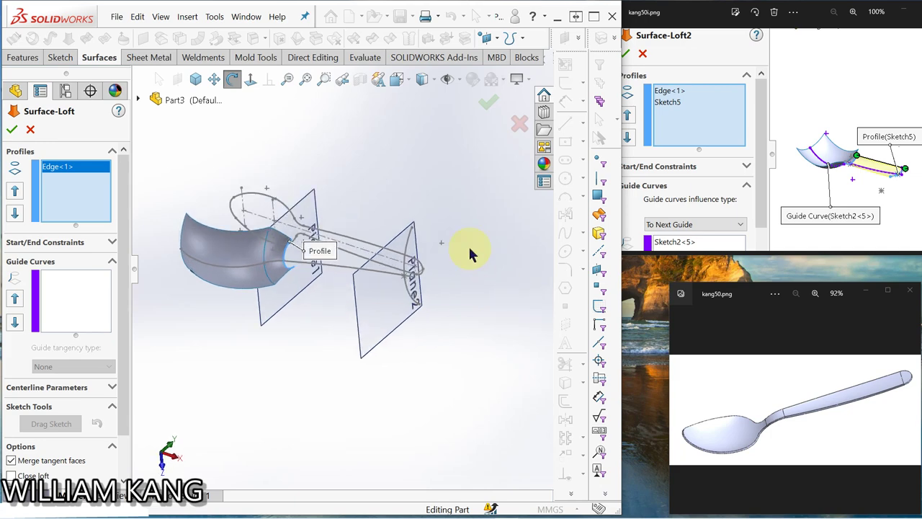
{"action": "left_click", "coordinate": [411, 245]}
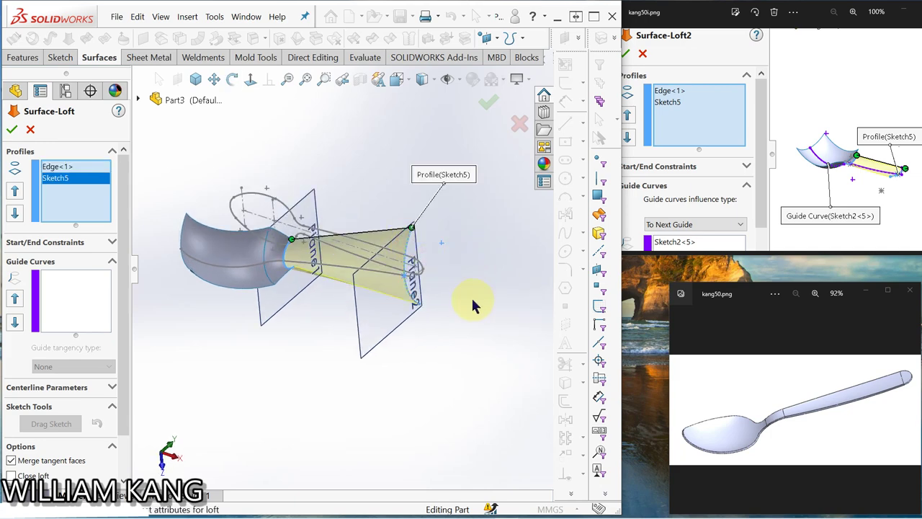
{"action": "mouse_move", "coordinate": [471, 305]}
{"action": "middle_mouse_down"}
{"action": "mouse_move", "coordinate": [443, 319]}
{"action": "mouse_move", "coordinate": [443, 261]}
{"action": "mouse_move", "coordinate": [437, 309]}
{"action": "mouse_move", "coordinate": [464, 223]}
{"action": "mouse_move", "coordinate": [231, 295]}
{"action": "middle_mouse_up"}
{"action": "left_click", "coordinate": [67, 304]}
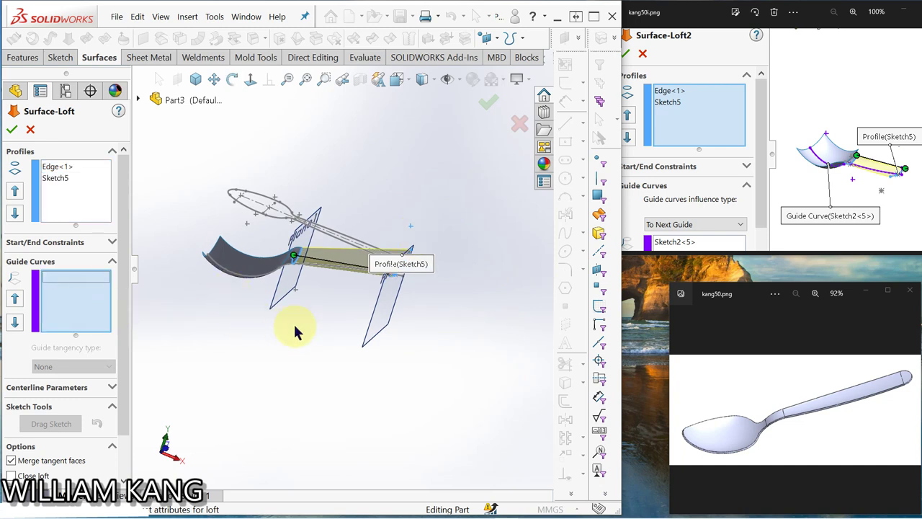
{"action": "mouse_move", "coordinate": [294, 330]}
{"action": "middle_mouse_down"}
{"action": "mouse_move", "coordinate": [319, 289]}
{"action": "mouse_move", "coordinate": [284, 305]}
{"action": "mouse_move", "coordinate": [262, 336]}
{"action": "mouse_move", "coordinate": [262, 365]}
{"action": "mouse_move", "coordinate": [279, 381]}
{"action": "mouse_move", "coordinate": [334, 339]}
{"action": "middle_mouse_up"}
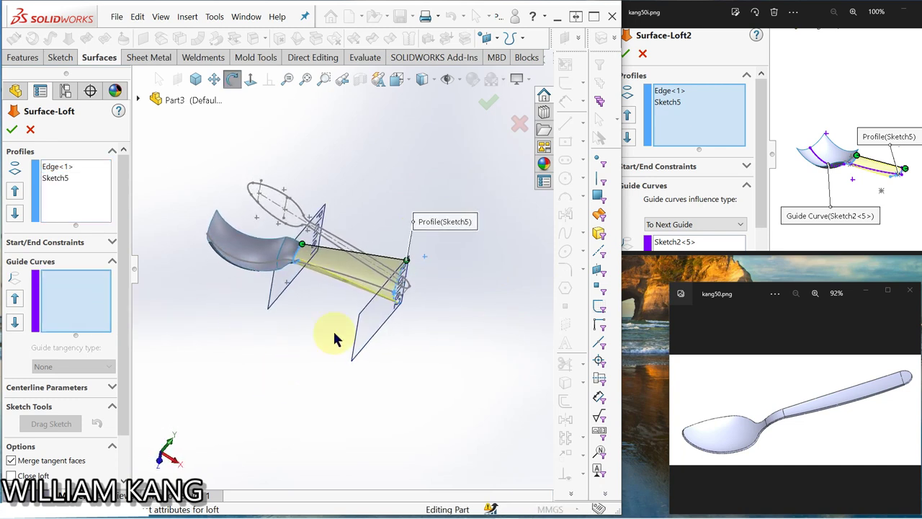
{"action": "left_click", "coordinate": [370, 289]}
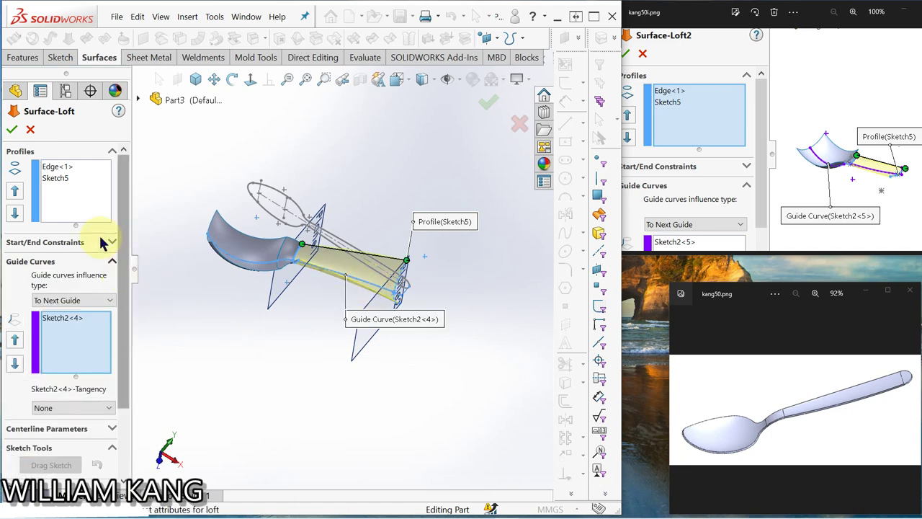
{"action": "left_click", "coordinate": [14, 129]}
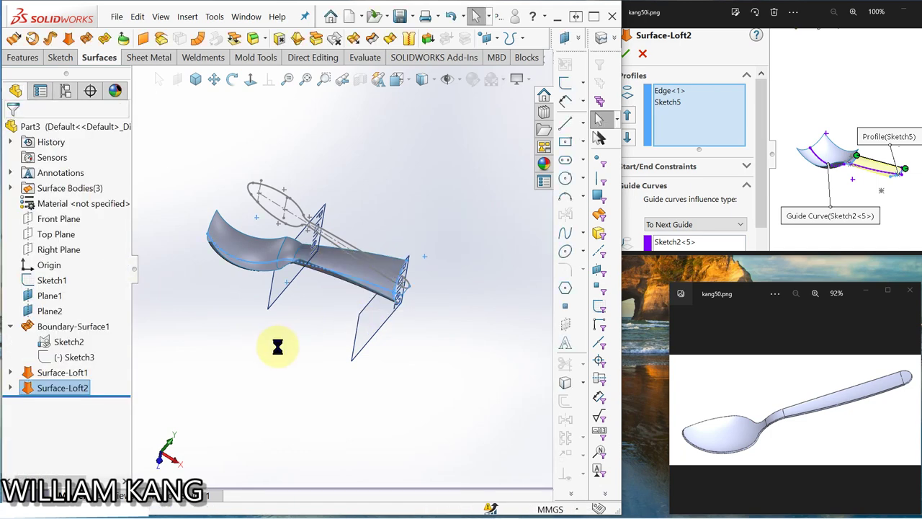
{"action": "mouse_move", "coordinate": [492, 244]}
{"action": "middle_mouse_down"}
{"action": "mouse_move", "coordinate": [435, 427]}
{"action": "mouse_move", "coordinate": [422, 428]}
{"action": "middle_mouse_up"}
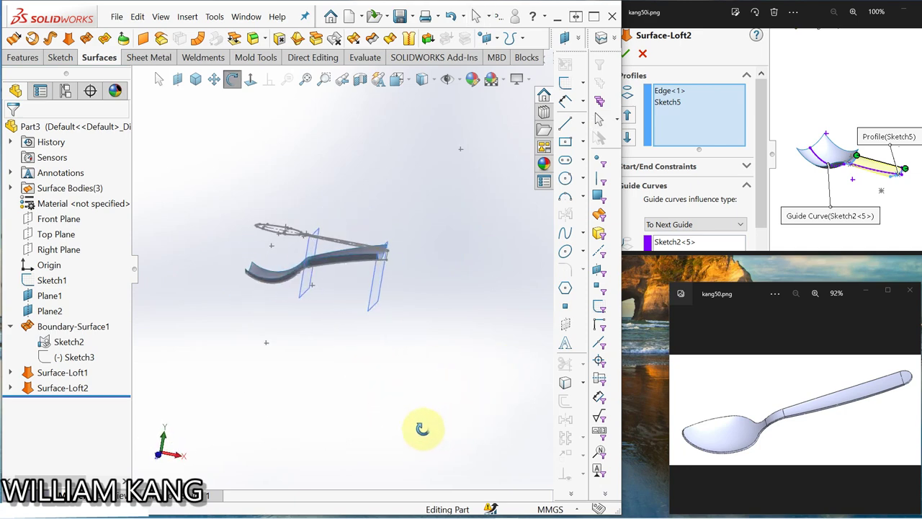
{"action": "mouse_move", "coordinate": [343, 304]}
{"action": "middle_mouse_down"}
{"action": "mouse_move", "coordinate": [461, 212]}
{"action": "mouse_move", "coordinate": [432, 262]}
{"action": "mouse_move", "coordinate": [397, 220]}
{"action": "mouse_move", "coordinate": [374, 291]}
{"action": "mouse_move", "coordinate": [406, 312]}
{"action": "mouse_move", "coordinate": [402, 268]}
{"action": "mouse_move", "coordinate": [366, 272]}
{"action": "mouse_move", "coordinate": [351, 313]}
{"action": "mouse_move", "coordinate": [367, 278]}
{"action": "mouse_move", "coordinate": [392, 250]}
{"action": "mouse_move", "coordinate": [412, 252]}
{"action": "mouse_move", "coordinate": [425, 224]}
{"action": "mouse_move", "coordinate": [351, 206]}
{"action": "mouse_move", "coordinate": [420, 195]}
{"action": "mouse_move", "coordinate": [426, 249]}
{"action": "mouse_move", "coordinate": [449, 238]}
{"action": "mouse_move", "coordinate": [423, 238]}
{"action": "mouse_move", "coordinate": [403, 224]}
{"action": "mouse_move", "coordinate": [402, 314]}
{"action": "mouse_move", "coordinate": [436, 233]}
{"action": "mouse_move", "coordinate": [477, 241]}
{"action": "mouse_move", "coordinate": [439, 263]}
{"action": "mouse_move", "coordinate": [437, 240]}
{"action": "mouse_move", "coordinate": [423, 251]}
{"action": "mouse_move", "coordinate": [453, 222]}
{"action": "mouse_move", "coordinate": [426, 252]}
{"action": "mouse_move", "coordinate": [428, 263]}
{"action": "mouse_move", "coordinate": [425, 217]}
{"action": "mouse_move", "coordinate": [459, 235]}
{"action": "mouse_move", "coordinate": [422, 278]}
{"action": "mouse_move", "coordinate": [468, 247]}
{"action": "middle_mouse_up"}
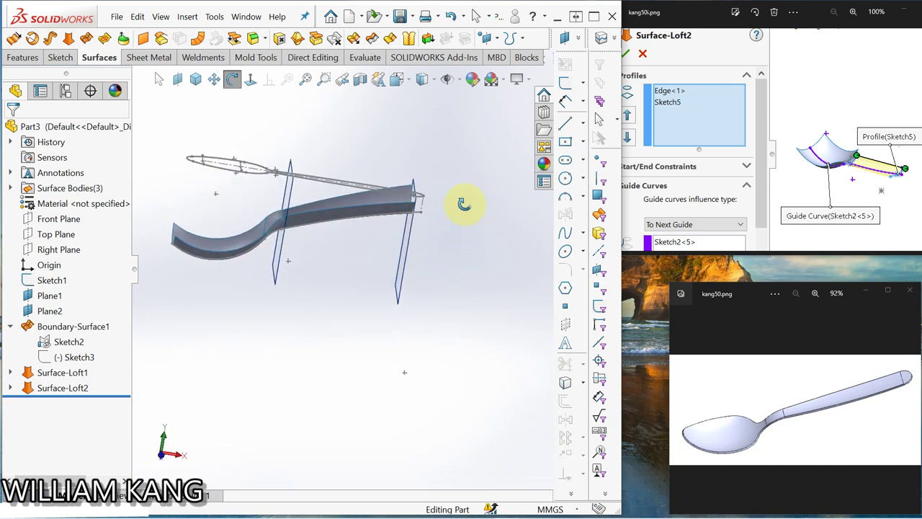
{"action": "mouse_move", "coordinate": [462, 274]}
{"action": "middle_mouse_down"}
{"action": "mouse_move", "coordinate": [418, 295]}
{"action": "mouse_move", "coordinate": [425, 265]}
{"action": "middle_mouse_up"}
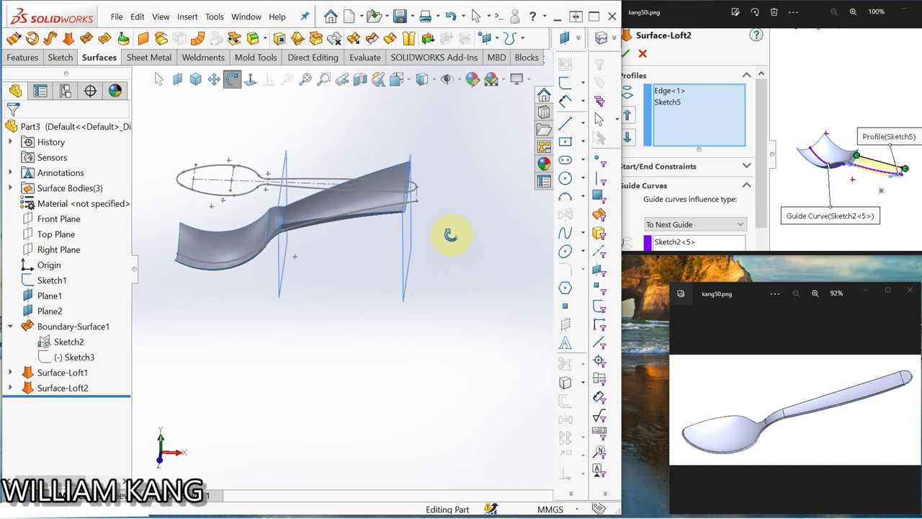
{"action": "middle_click_drag", "start_coordinate": [451, 237], "coordinate": [451, 238]}
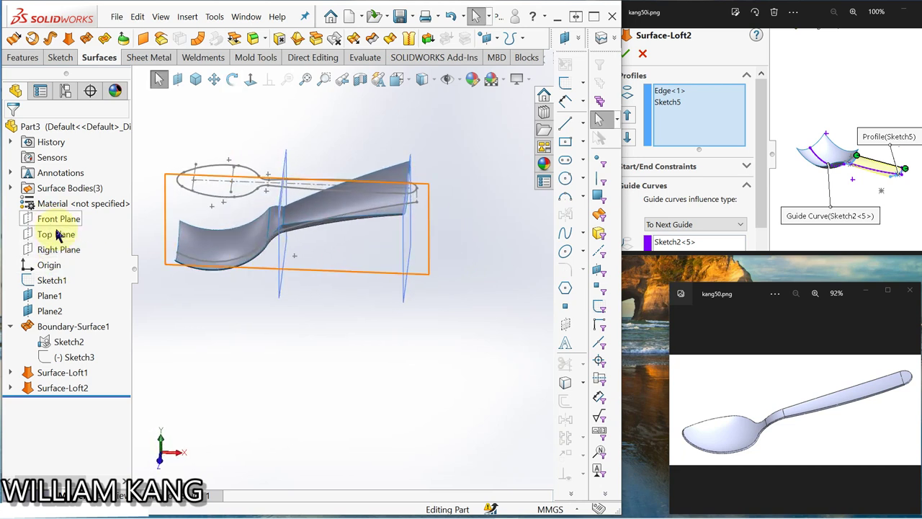
- Start a new sketch on the Front Plane
{"action": "left_click", "coordinate": [58, 221]}
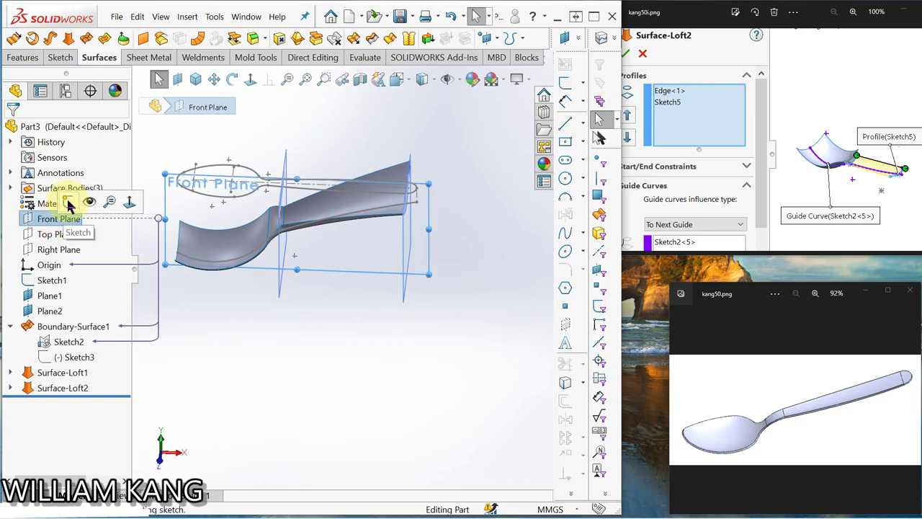
{"action": "left_click", "coordinate": [67, 203]}
{"action": "scroll", "coordinate": [474, 314], "scroll_direction": "down", "scroll_amount": 2}
{"action": "scroll", "coordinate": [396, 303], "scroll_direction": "down", "scroll_amount": 2}
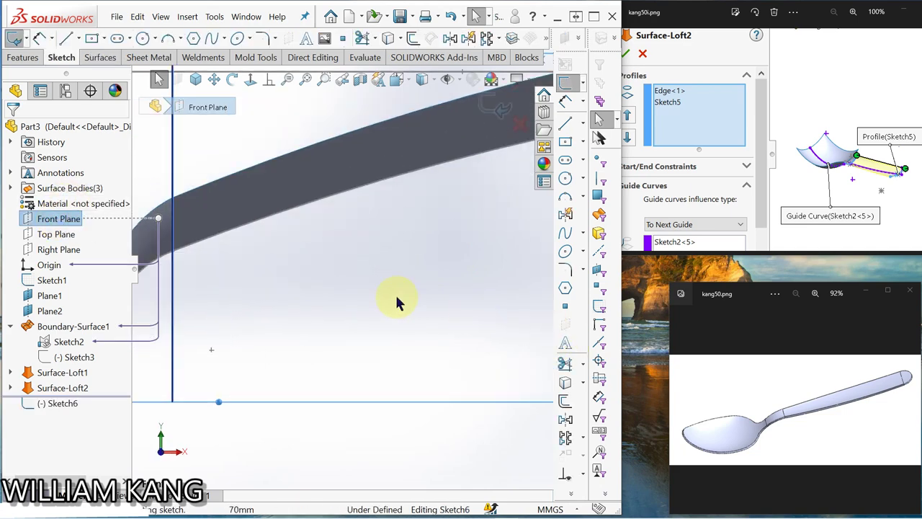
{"action": "mouse_move", "coordinate": [411, 288]}
{"action": "middle_mouse_down"}
{"action": "mouse_move", "coordinate": [426, 383]}
{"action": "mouse_move", "coordinate": [488, 313]}
{"action": "mouse_move", "coordinate": [494, 282]}
{"action": "mouse_move", "coordinate": [500, 299]}
{"action": "mouse_move", "coordinate": [482, 281]}
{"action": "mouse_move", "coordinate": [483, 303]}
{"action": "mouse_move", "coordinate": [494, 304]}
{"action": "mouse_move", "coordinate": [474, 223]}
{"action": "middle_mouse_up"}
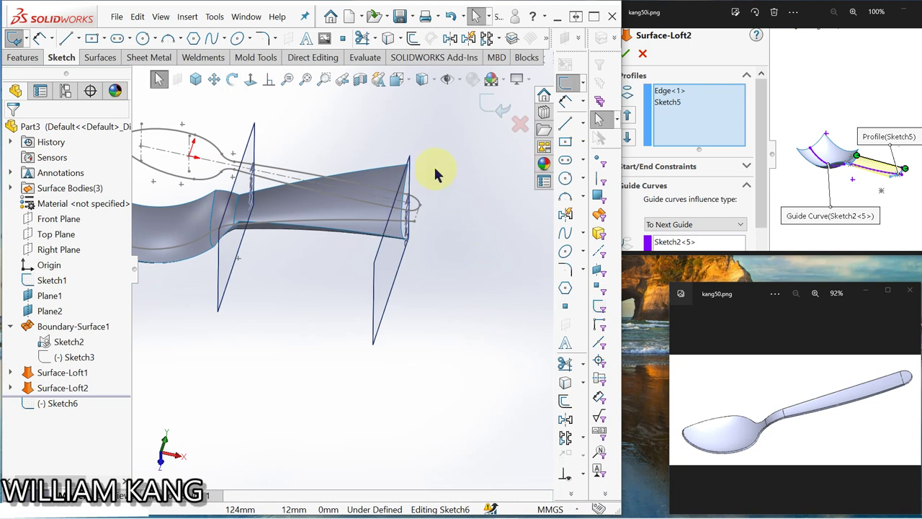
- Convert Arc3 of Sketch2 and the loft's end edge into the sketch
{"action": "left_click", "coordinate": [567, 388]}
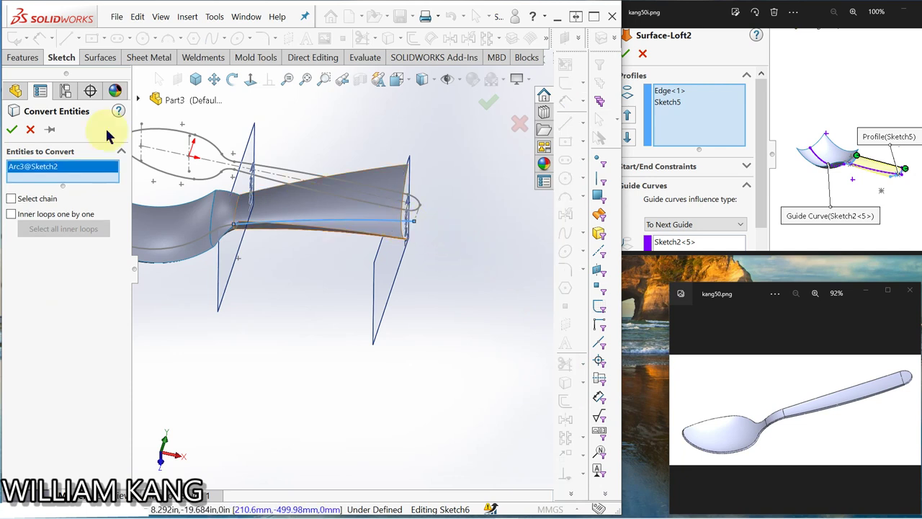
{"action": "left_click", "coordinate": [12, 133]}
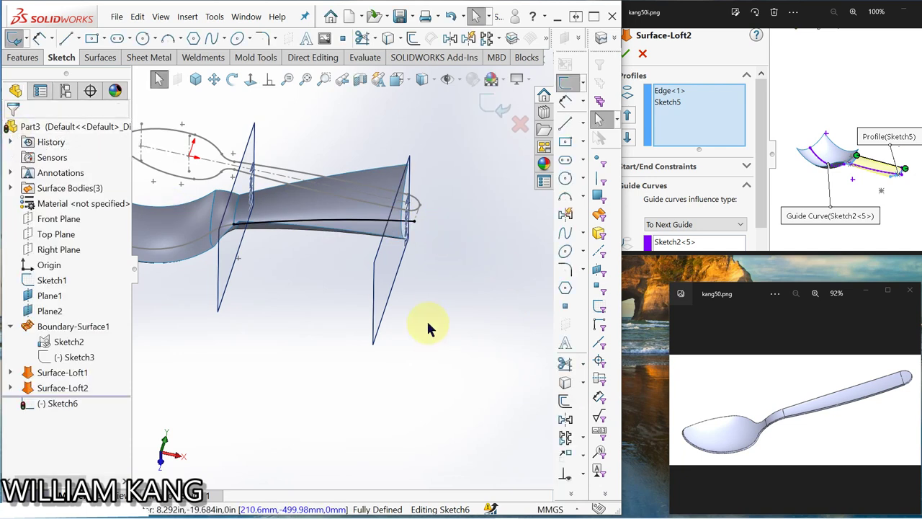
{"action": "middle_click_drag", "start_coordinate": [428, 325], "coordinate": [452, 333]}
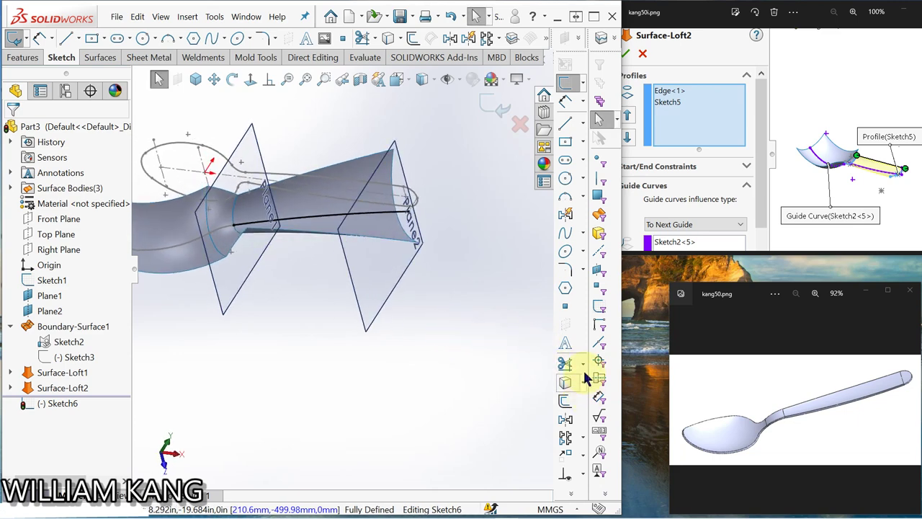
{"action": "left_click", "coordinate": [568, 388]}
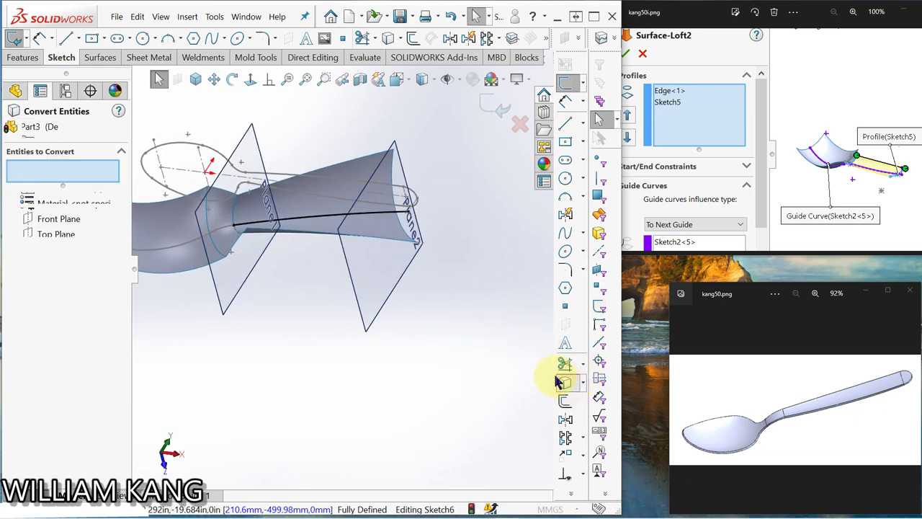
{"action": "left_click", "coordinate": [404, 229]}
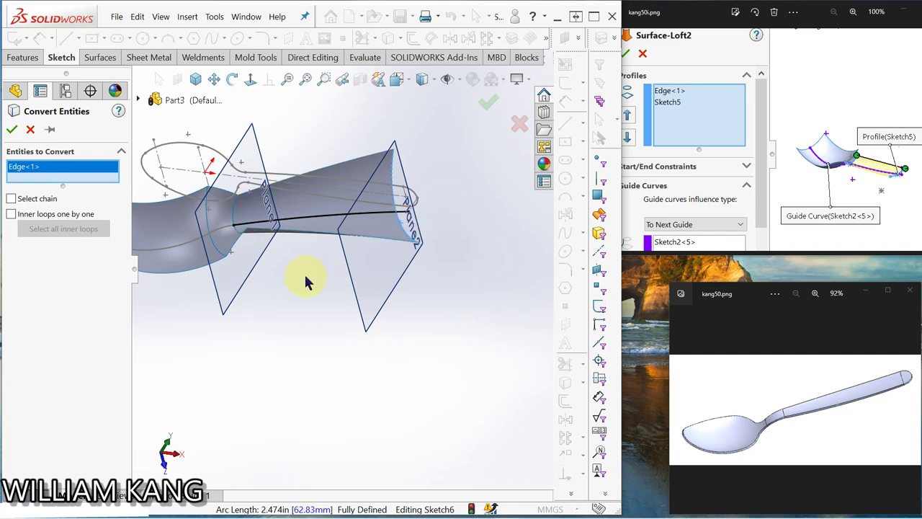
{"action": "left_click", "coordinate": [12, 133]}
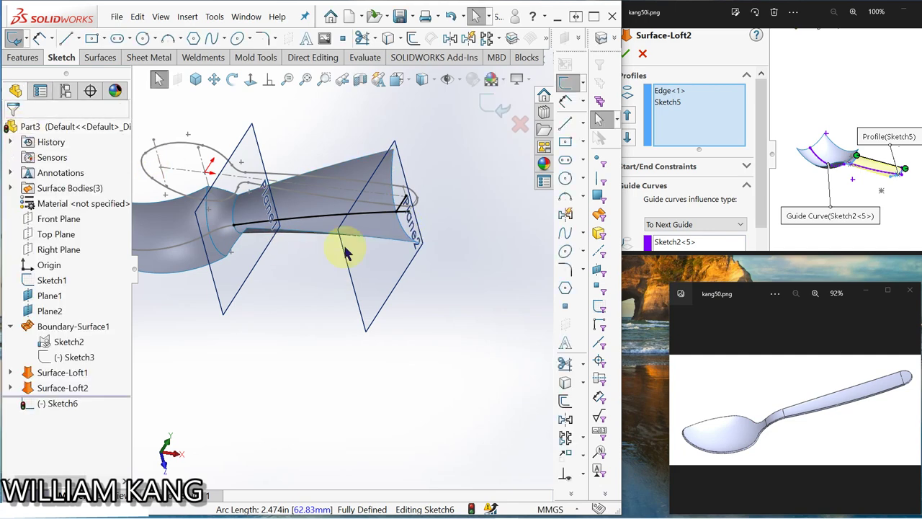
{"action": "mouse_move", "coordinate": [429, 282]}
{"action": "middle_mouse_down"}
{"action": "mouse_move", "coordinate": [391, 316]}
{"action": "mouse_move", "coordinate": [360, 214]}
{"action": "mouse_move", "coordinate": [377, 286]}
{"action": "mouse_move", "coordinate": [411, 260]}
{"action": "mouse_move", "coordinate": [431, 292]}
{"action": "mouse_move", "coordinate": [410, 270]}
{"action": "mouse_move", "coordinate": [411, 294]}
{"action": "middle_mouse_up"}
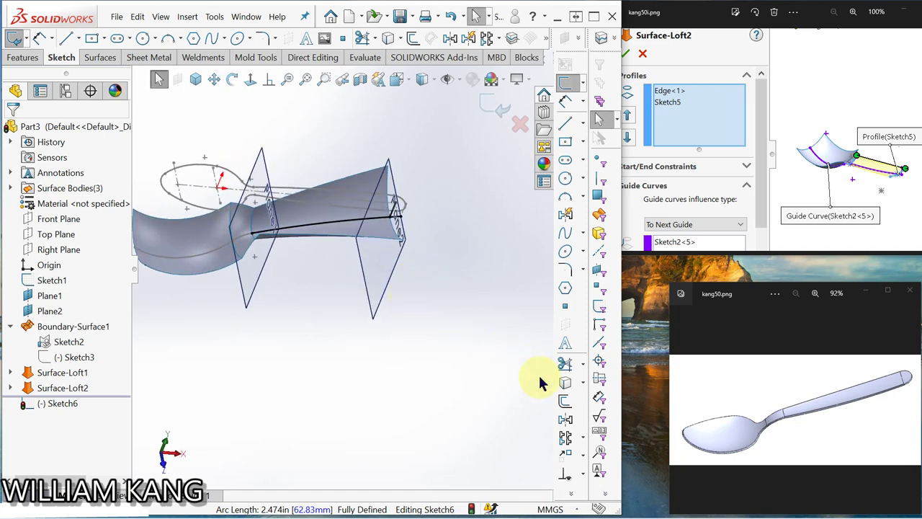
- Trim the extra curve segment along the handle, check the end line, and exit Sketch6
{"action": "left_click", "coordinate": [565, 366]}
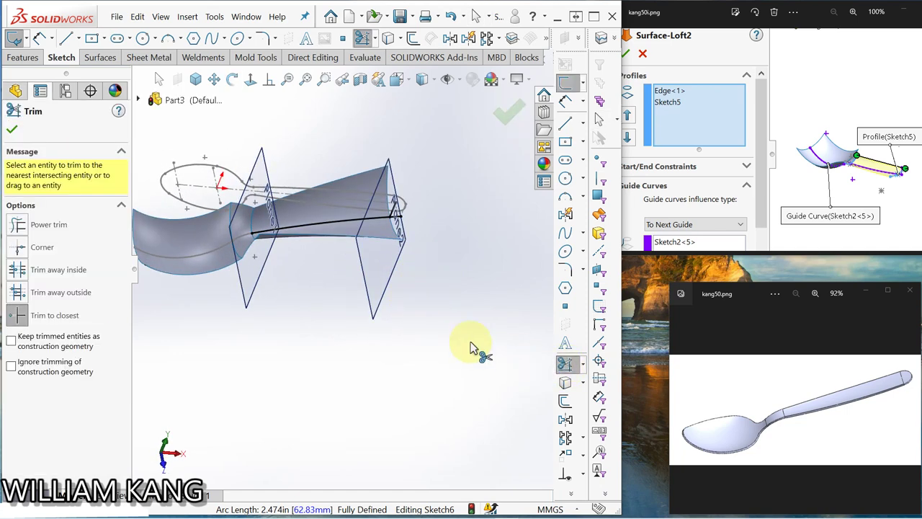
{"action": "left_click", "coordinate": [326, 229]}
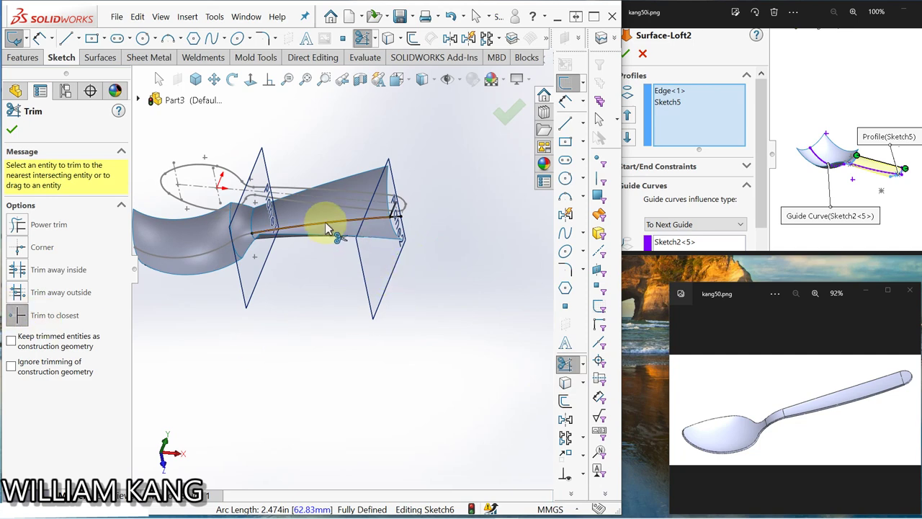
{"action": "left_click", "coordinate": [12, 129]}
{"action": "mouse_move", "coordinate": [469, 252]}
{"action": "middle_mouse_down"}
{"action": "mouse_move", "coordinate": [405, 258]}
{"action": "mouse_move", "coordinate": [439, 243]}
{"action": "mouse_move", "coordinate": [447, 216]}
{"action": "mouse_move", "coordinate": [387, 200]}
{"action": "middle_mouse_up"}
{"action": "scroll", "coordinate": [438, 242], "scroll_direction": "down", "scroll_amount": 2}
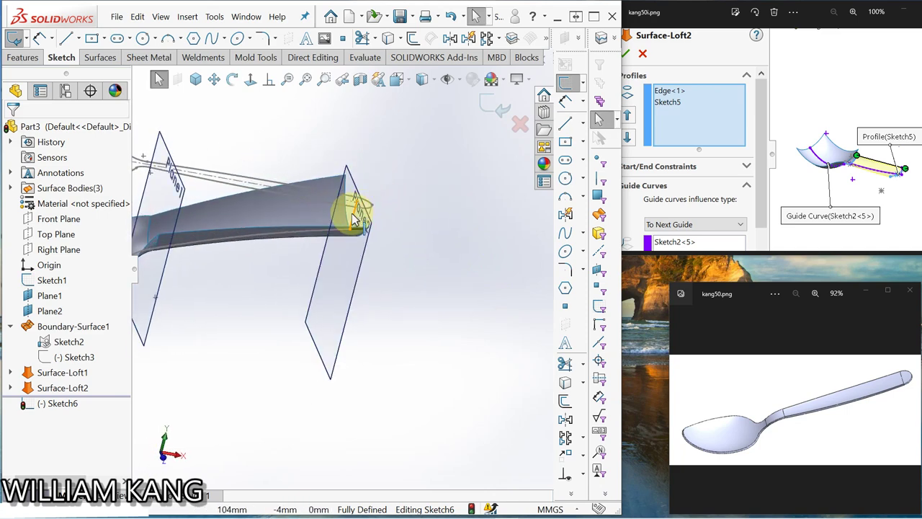
{"action": "left_click", "coordinate": [357, 220]}
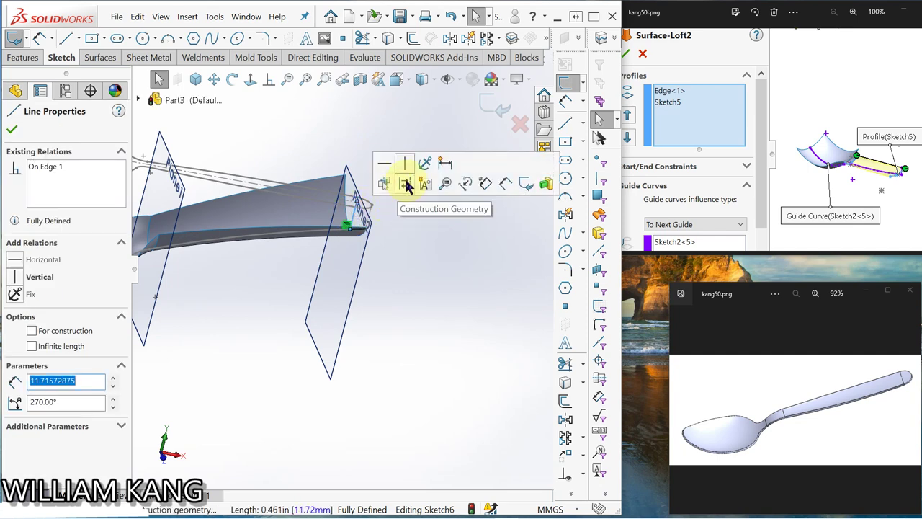
{"action": "key", "text": "Escape"}
{"action": "mouse_move", "coordinate": [447, 264]}
{"action": "middle_mouse_down"}
{"action": "mouse_move", "coordinate": [404, 295]}
{"action": "mouse_move", "coordinate": [422, 282]}
{"action": "middle_mouse_up"}
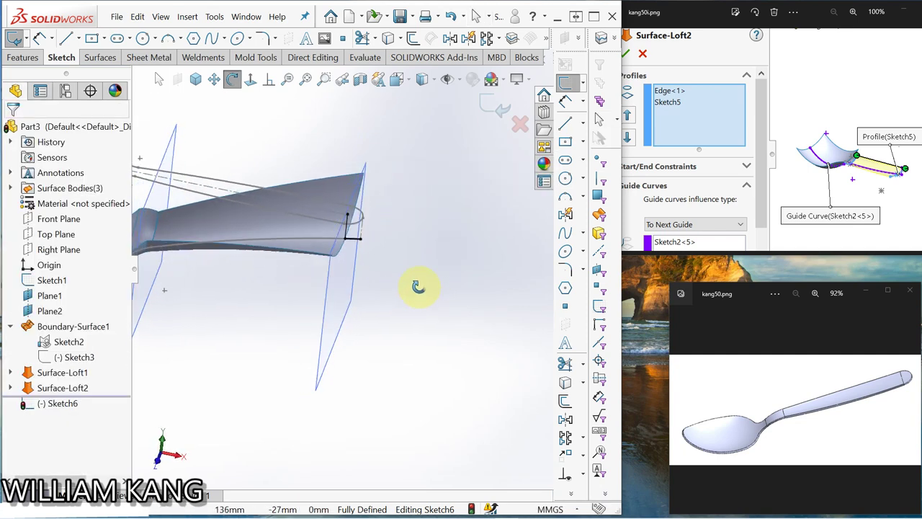
{"action": "left_click", "coordinate": [496, 105]}
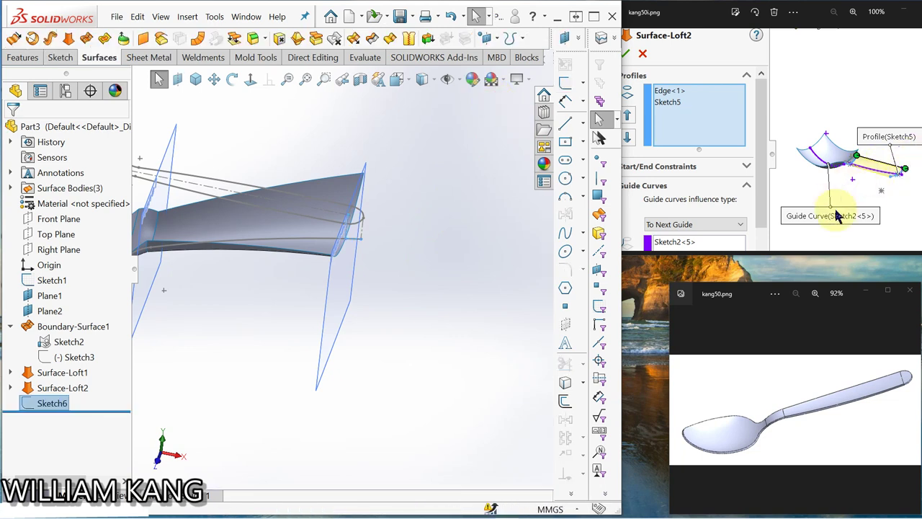
- Advance the reference screenshots to the next boundary-surface image and orbit to the flared end
{"action": "left_click", "coordinate": [898, 113]}
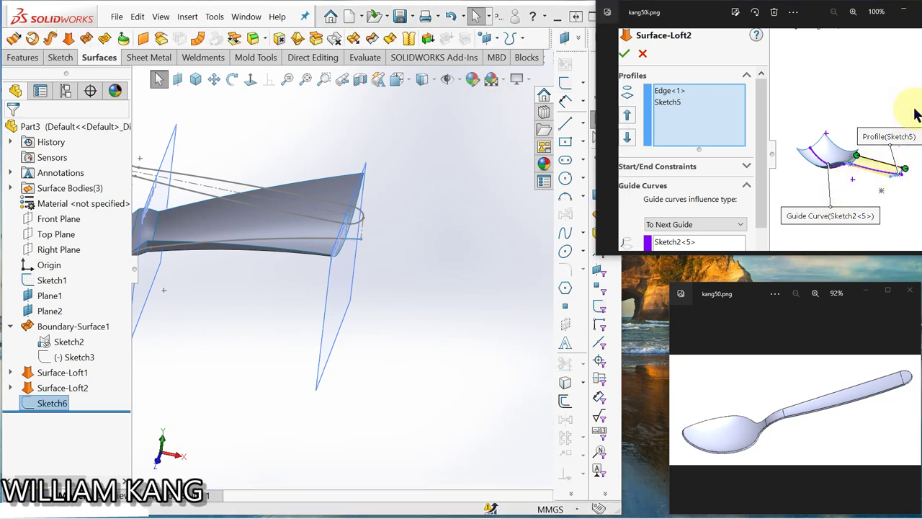
{"action": "left_click", "coordinate": [913, 114]}
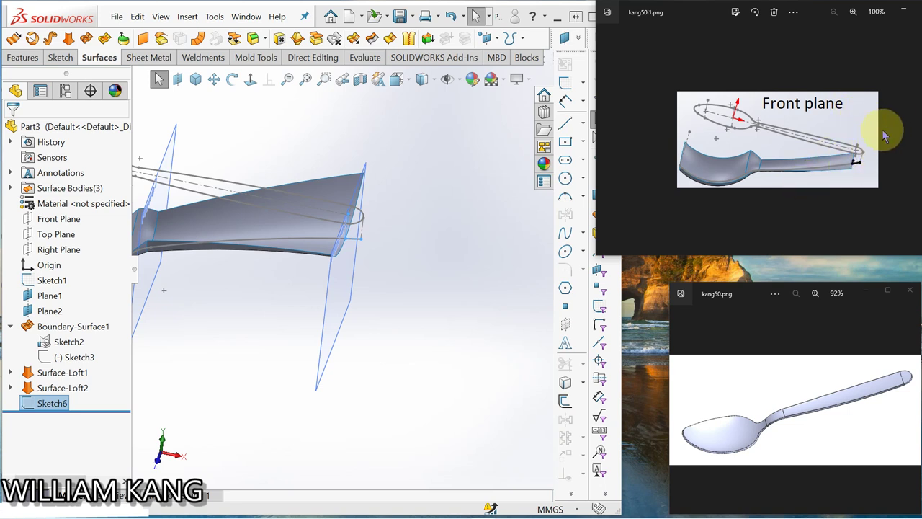
{"action": "key", "text": "Right"}
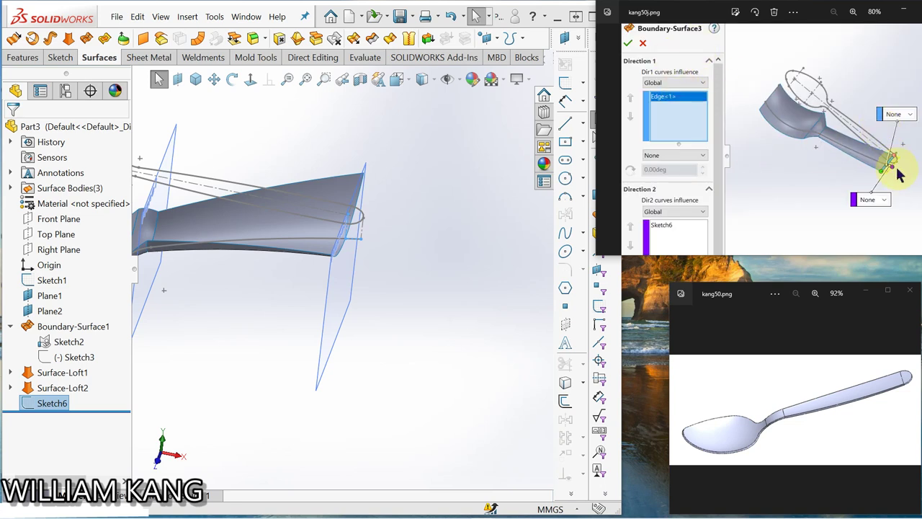
{"action": "mouse_move", "coordinate": [387, 191]}
{"action": "middle_mouse_down"}
{"action": "mouse_move", "coordinate": [413, 231]}
{"action": "mouse_move", "coordinate": [377, 241]}
{"action": "mouse_move", "coordinate": [401, 240]}
{"action": "middle_mouse_up"}
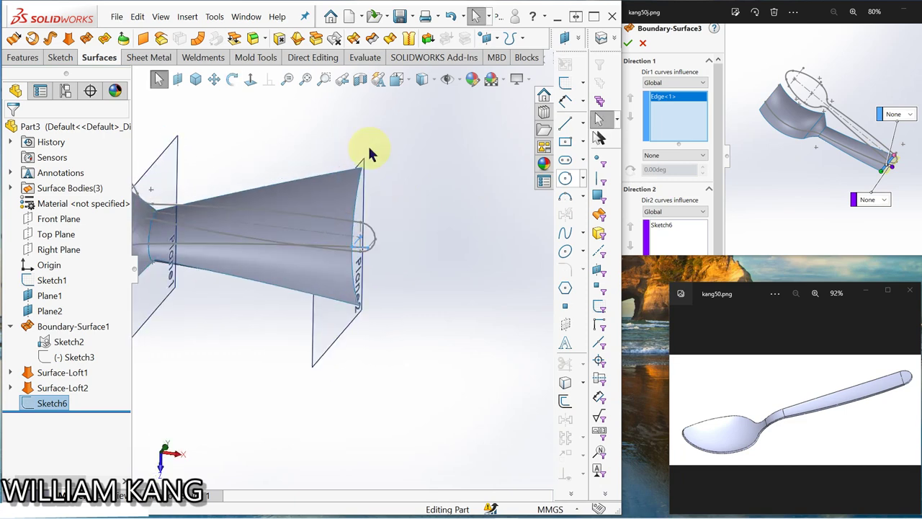
- Start a Boundary Surface, clear Direction 1, and pick the flared end's edge for it
{"action": "left_click", "coordinate": [87, 44]}
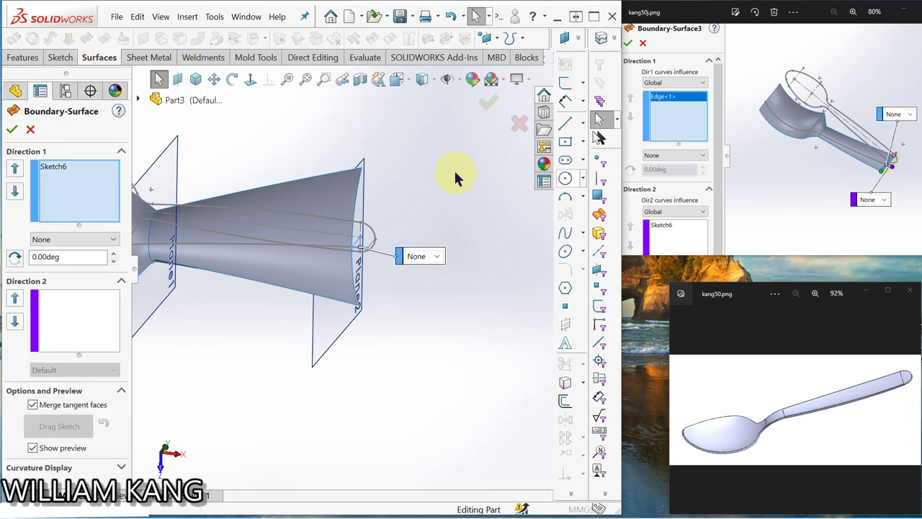
{"action": "right_click", "coordinate": [65, 175]}
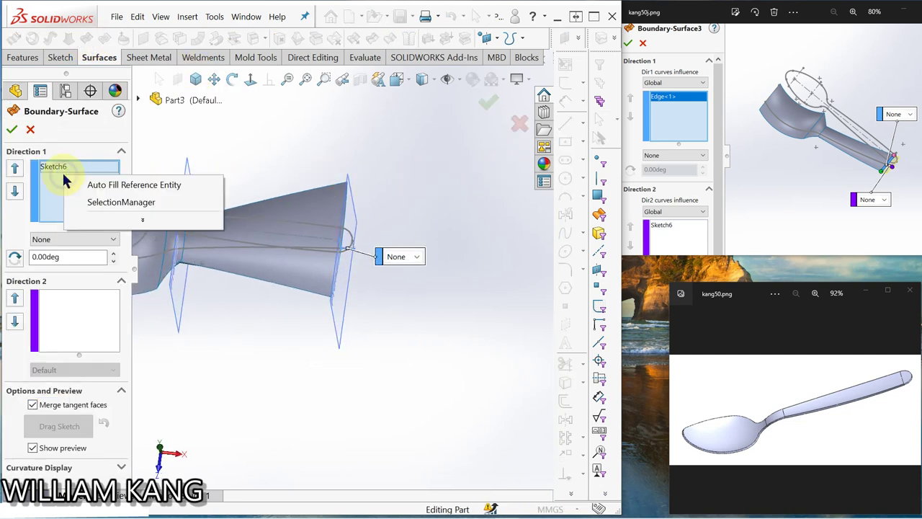
{"action": "left_click", "coordinate": [139, 222]}
{"action": "left_click", "coordinate": [134, 202]}
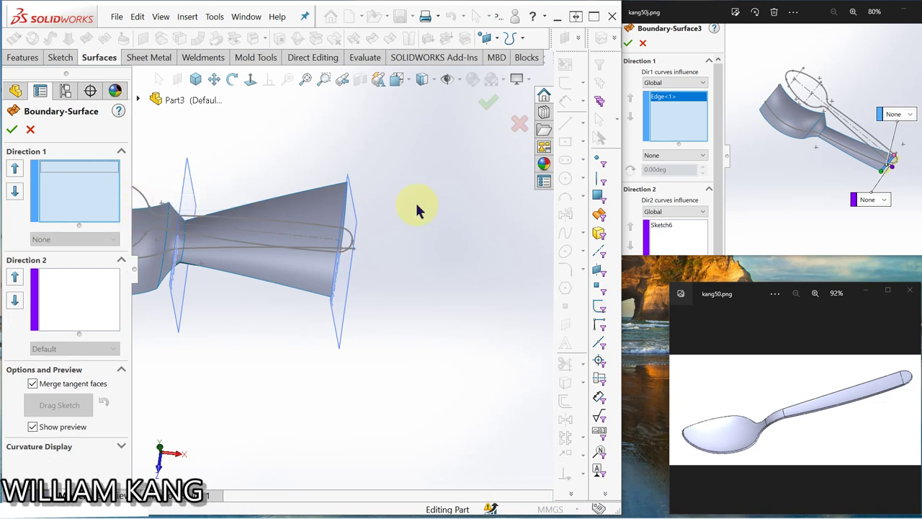
{"action": "mouse_move", "coordinate": [418, 206]}
{"action": "middle_mouse_down"}
{"action": "mouse_move", "coordinate": [392, 226]}
{"action": "mouse_move", "coordinate": [398, 218]}
{"action": "middle_mouse_up"}
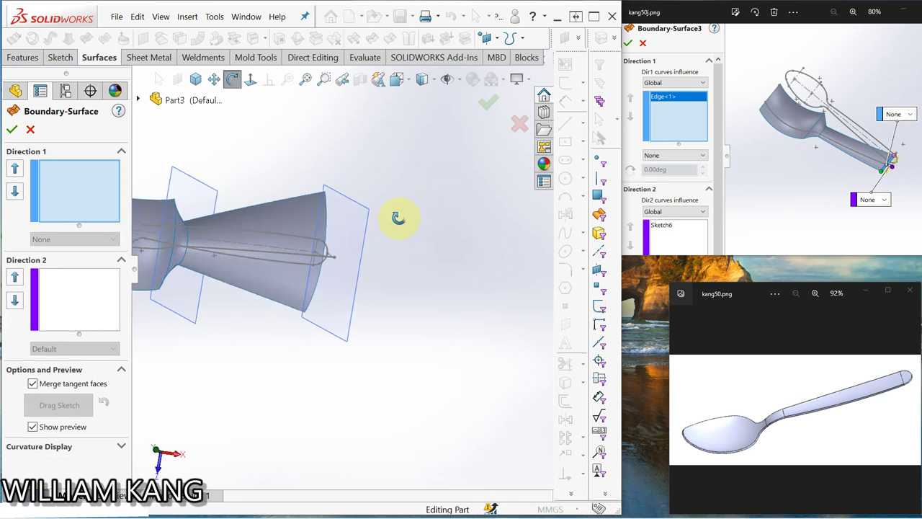
{"action": "left_click", "coordinate": [328, 210]}
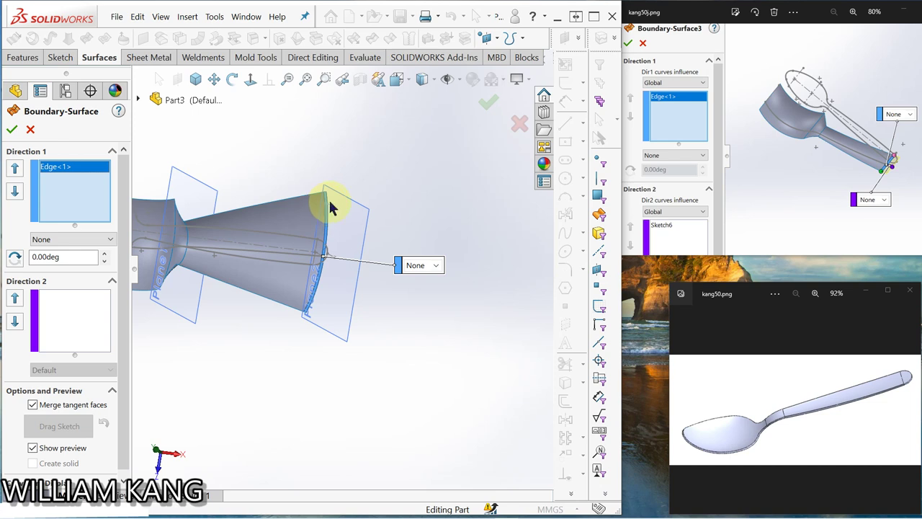
- Add Sketch6 as the Direction 2 curve and accept Boundary-Surface2
{"action": "middle_click_drag", "start_coordinate": [392, 294], "coordinate": [433, 321]}
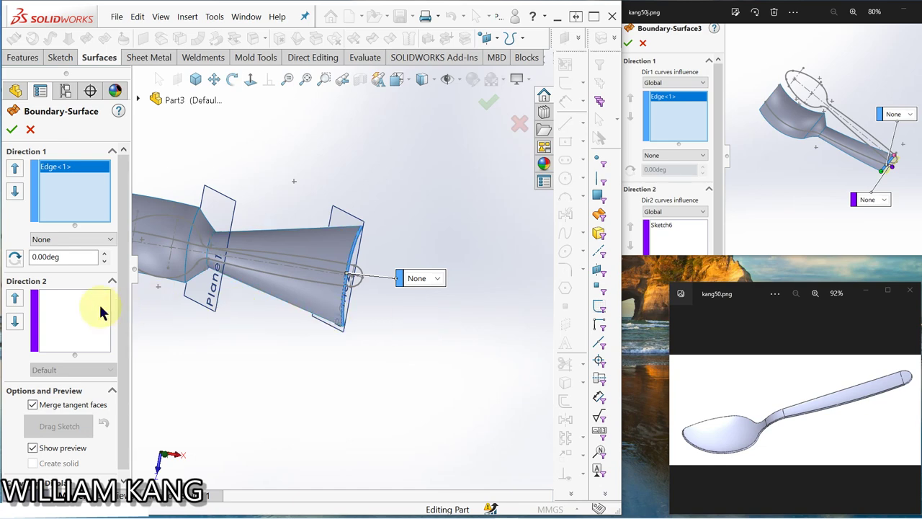
{"action": "left_click", "coordinate": [72, 308]}
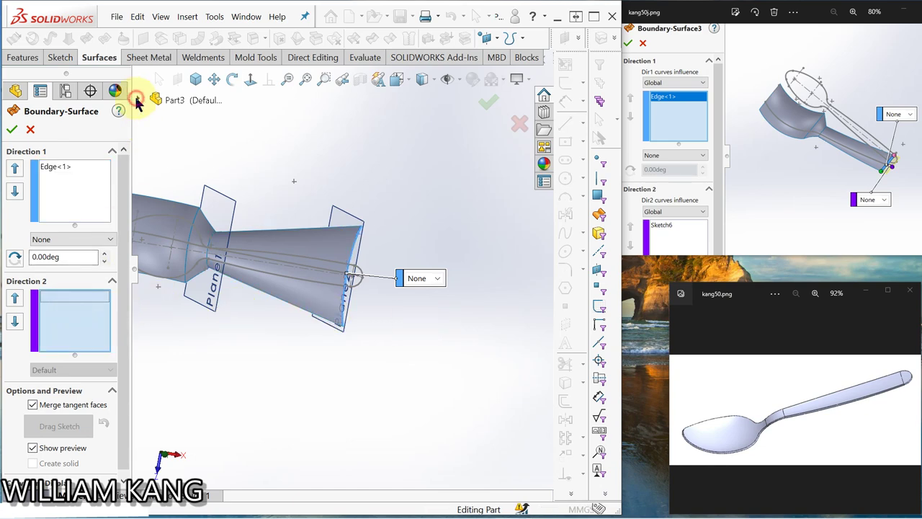
{"action": "left_click", "coordinate": [137, 100]}
{"action": "left_click", "coordinate": [193, 348]}
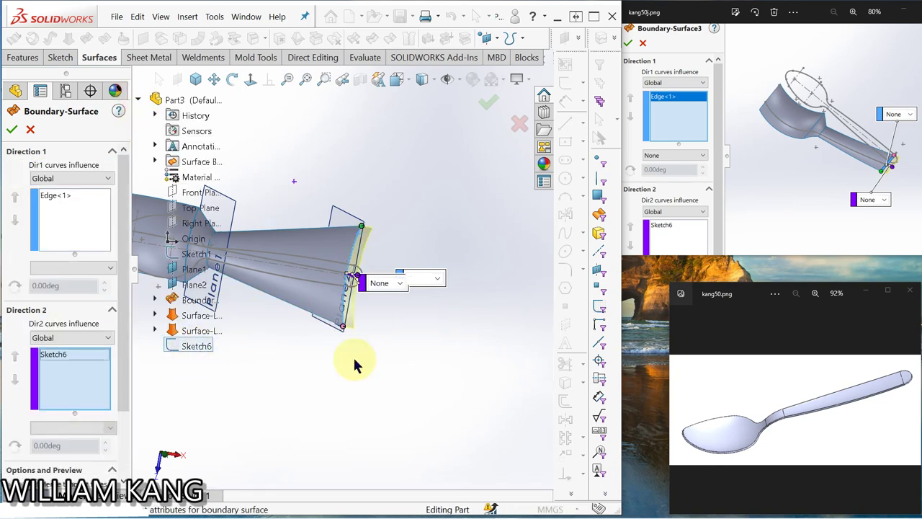
{"action": "mouse_move", "coordinate": [356, 344]}
{"action": "middle_mouse_down"}
{"action": "mouse_move", "coordinate": [328, 305]}
{"action": "mouse_move", "coordinate": [360, 264]}
{"action": "middle_mouse_up"}
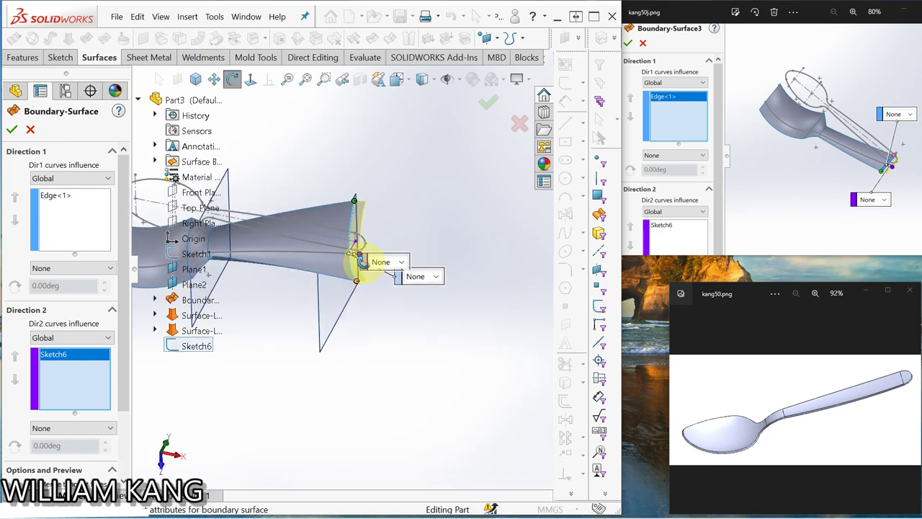
{"action": "key", "text": "Escape"}
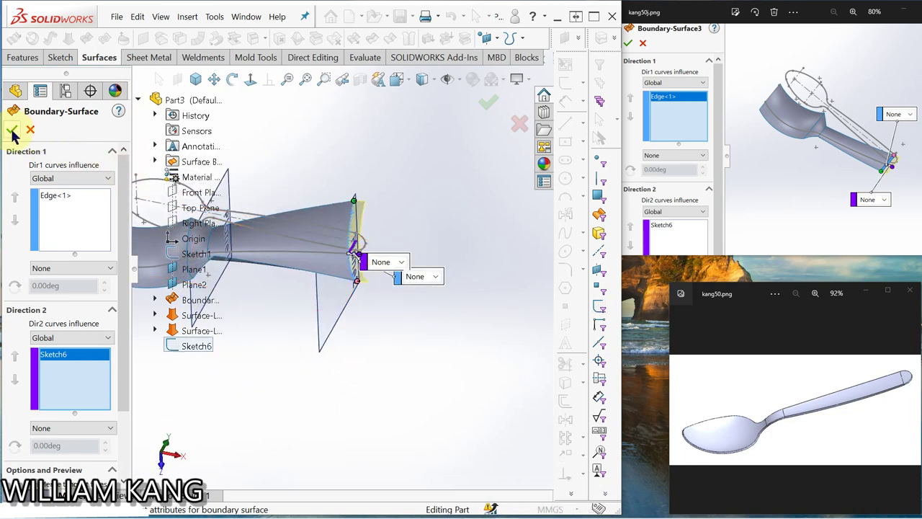
{"action": "left_click", "coordinate": [12, 130]}
{"action": "scroll", "coordinate": [288, 264], "scroll_direction": "up", "scroll_amount": 5}
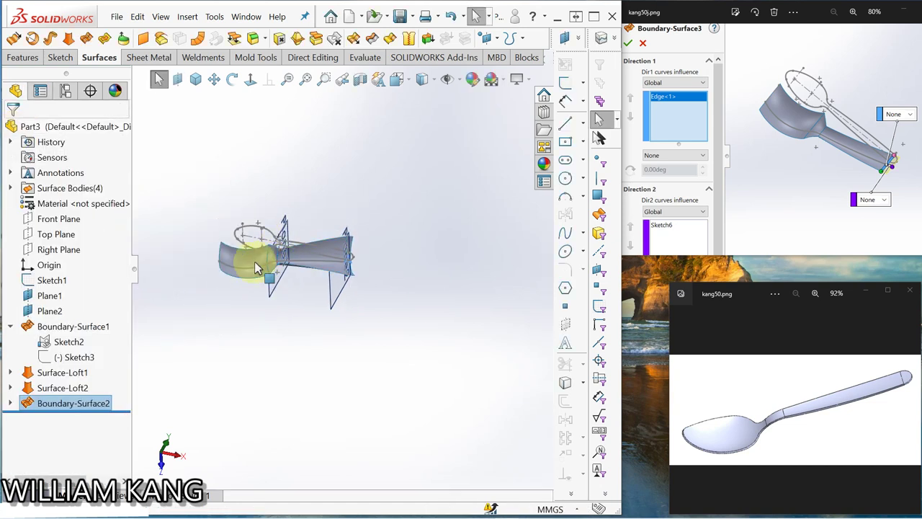
- Look at the knit surface reference screenshot beside the model
{"action": "mouse_move", "coordinate": [256, 268]}
{"action": "middle_mouse_down"}
{"action": "mouse_move", "coordinate": [248, 334]}
{"action": "mouse_move", "coordinate": [233, 304]}
{"action": "middle_mouse_up"}
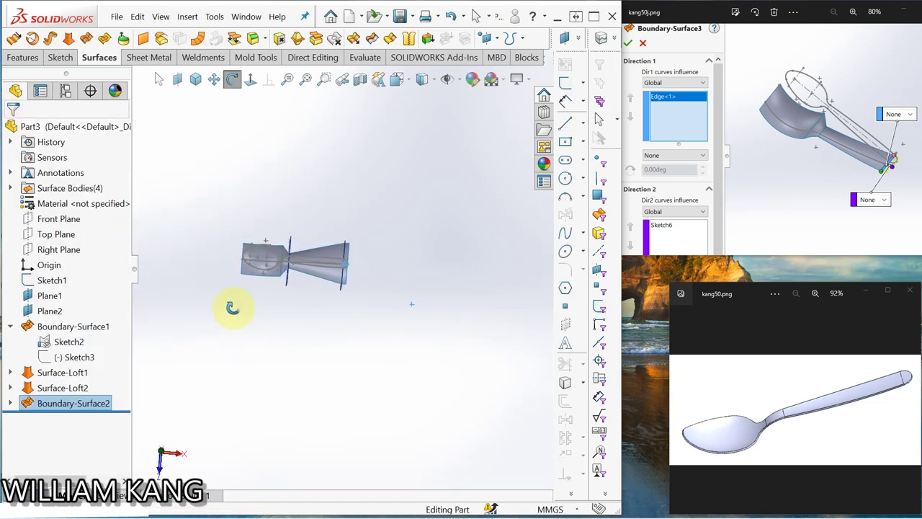
{"action": "left_click", "coordinate": [917, 167]}
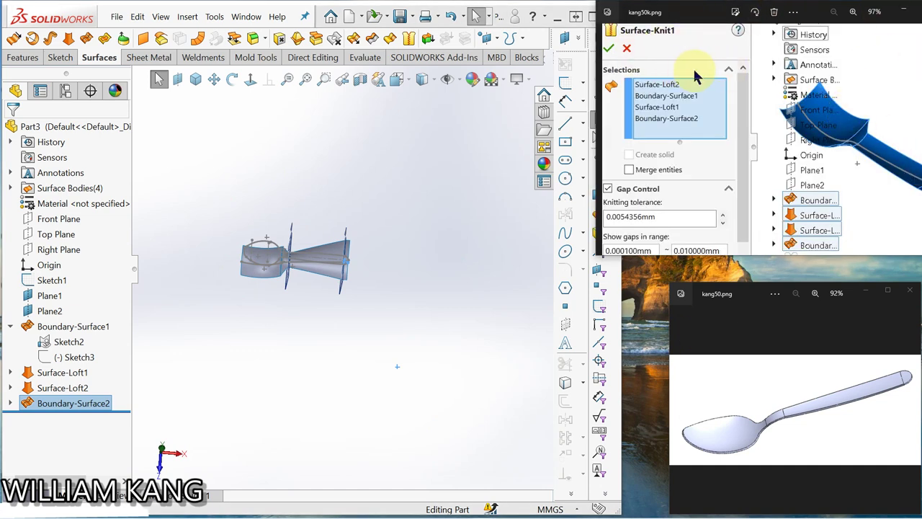
{"action": "left_click", "coordinate": [386, 212]}
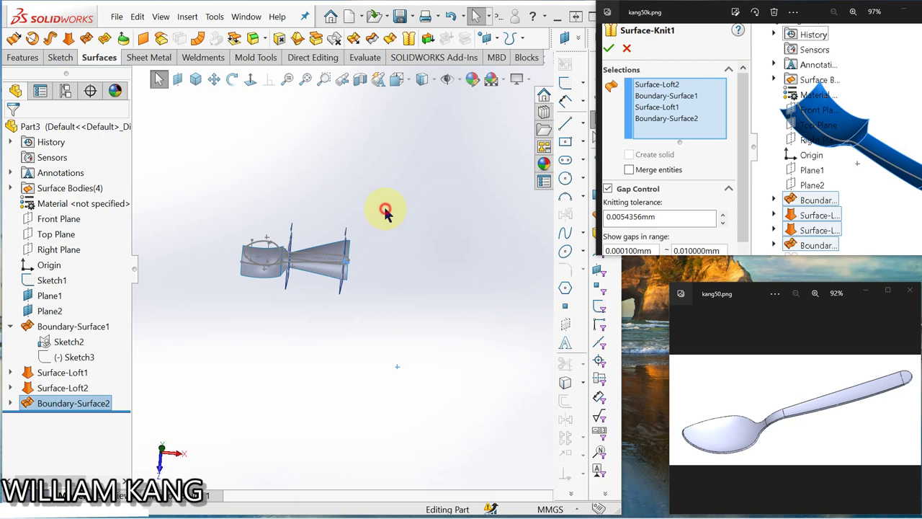
- Knit the four spoon surfaces into Surface-Knit1 and bring up the trim surface reference
{"action": "left_click", "coordinate": [409, 43]}
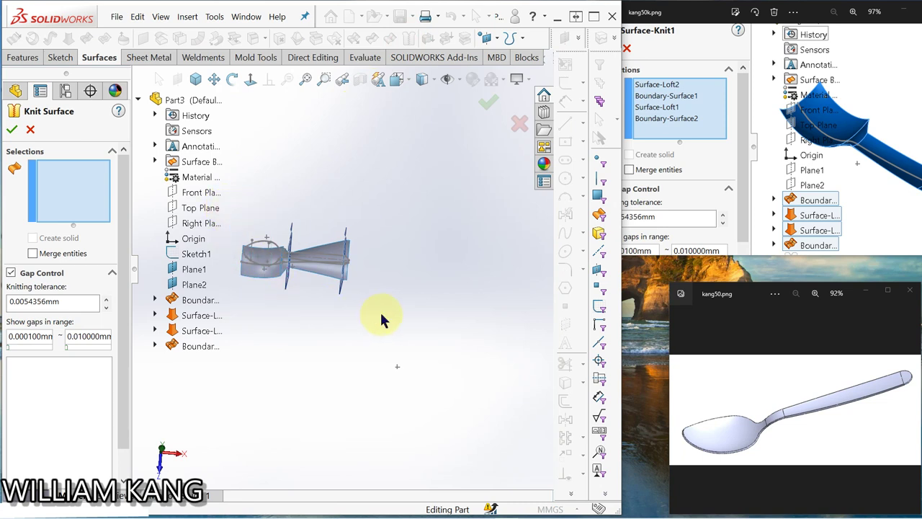
{"action": "left_click_drag", "start_coordinate": [236, 254], "coordinate": [381, 317]}
{"action": "left_click", "coordinate": [13, 130]}
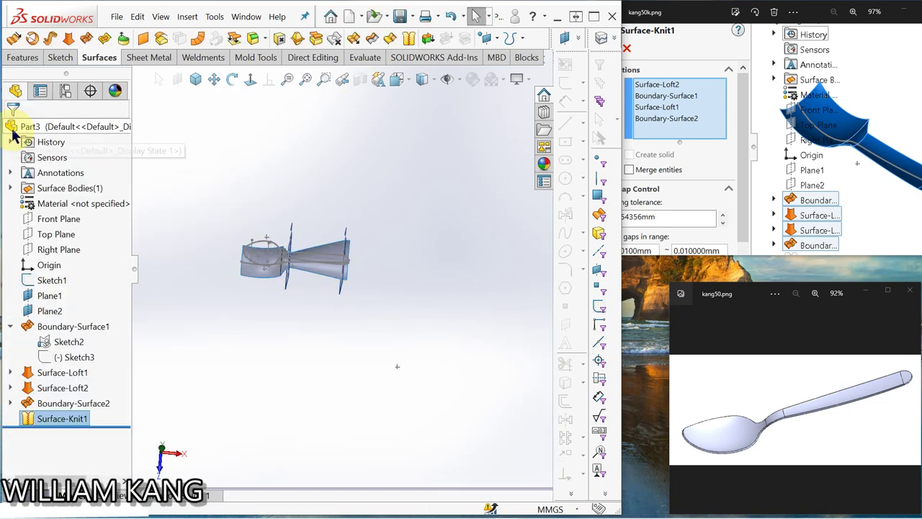
{"action": "left_click", "coordinate": [206, 153]}
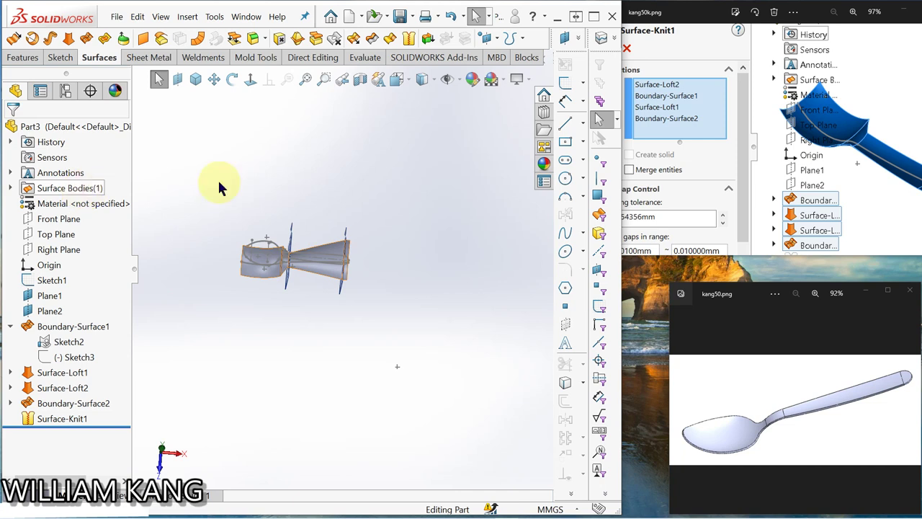
{"action": "left_click", "coordinate": [907, 135]}
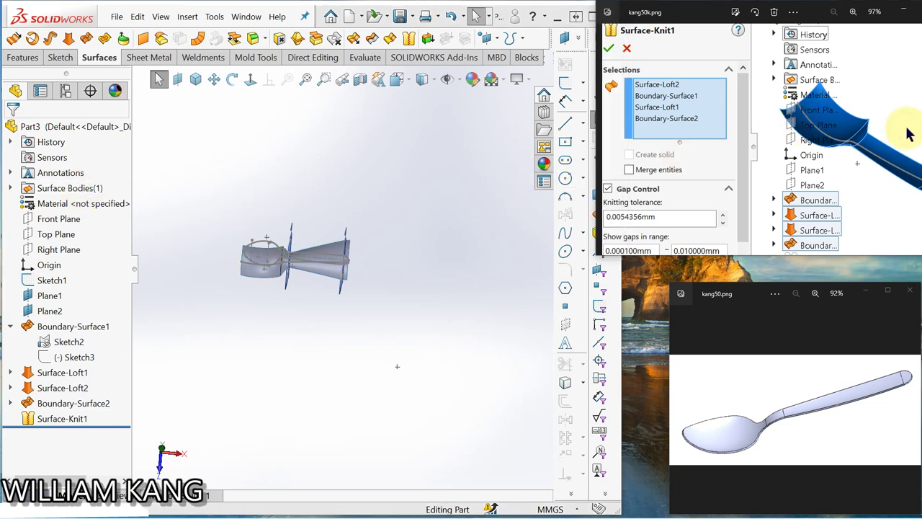
{"action": "left_click", "coordinate": [906, 134]}
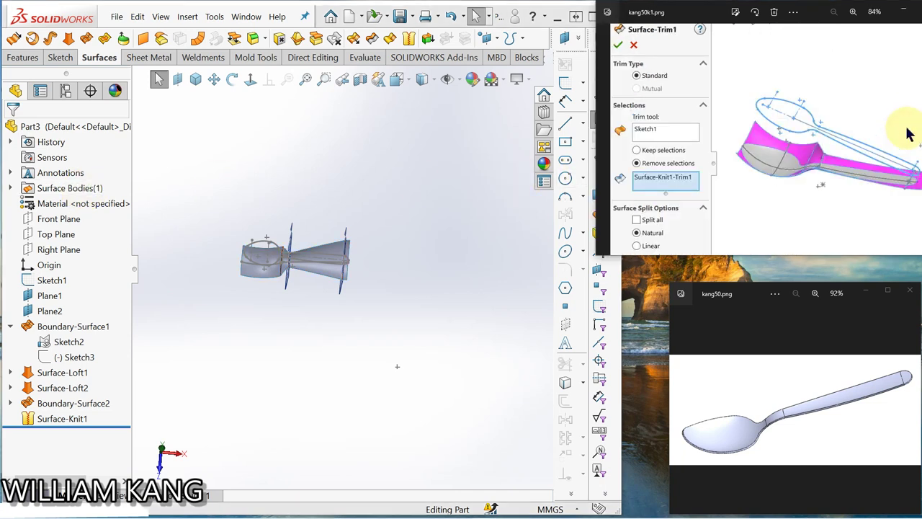
- Trim the knitted surface with Sketch1, removing two outside pieces, to create Surface-Trim1
{"action": "left_click", "coordinate": [442, 170]}
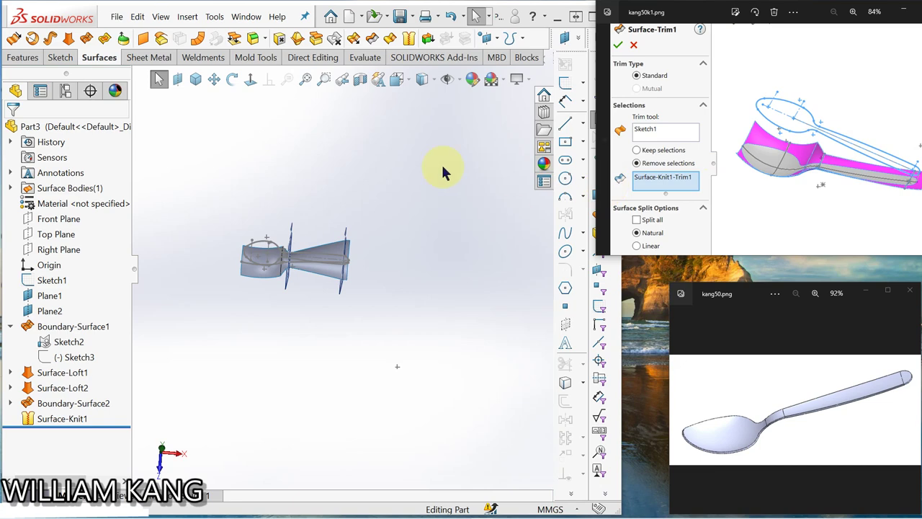
{"action": "left_click", "coordinate": [374, 45]}
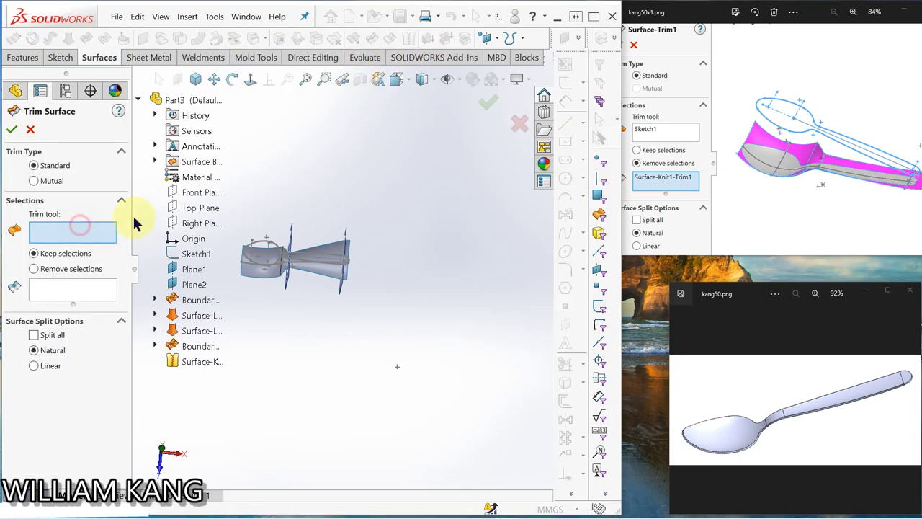
{"action": "left_click", "coordinate": [258, 245]}
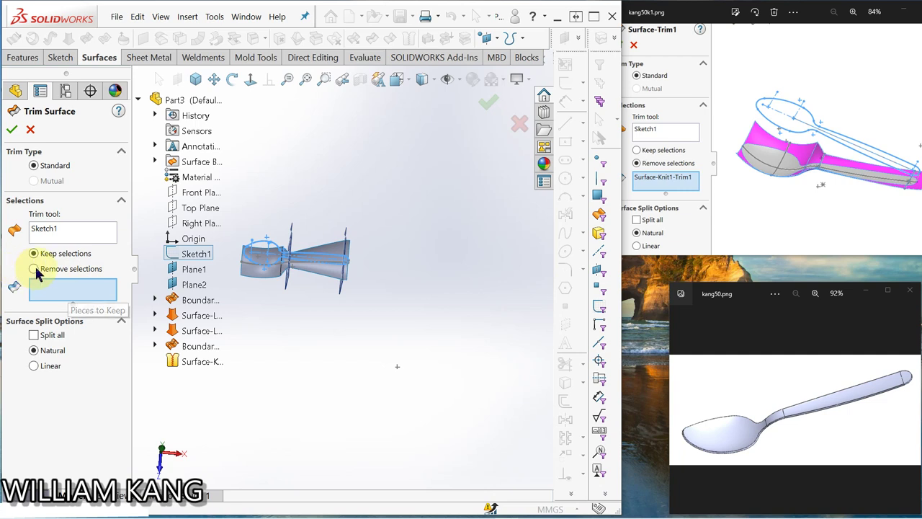
{"action": "left_click", "coordinate": [248, 281]}
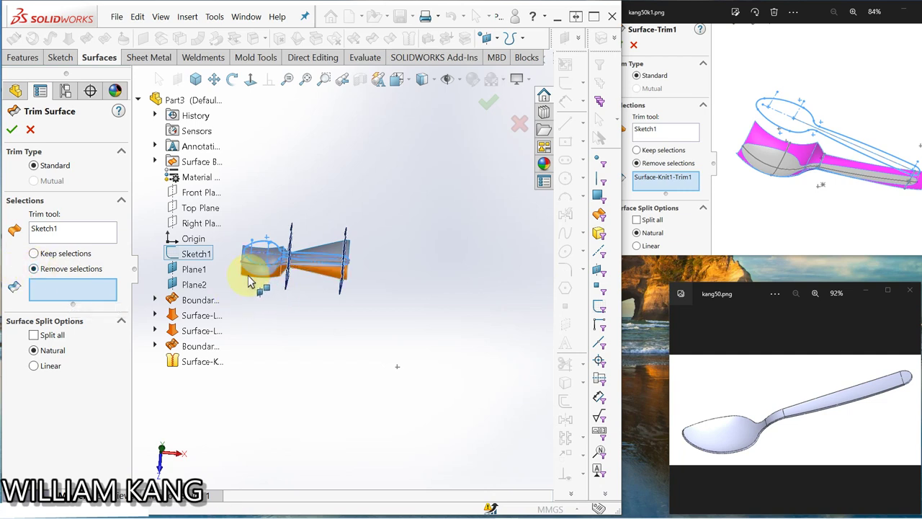
{"action": "left_click", "coordinate": [249, 281]}
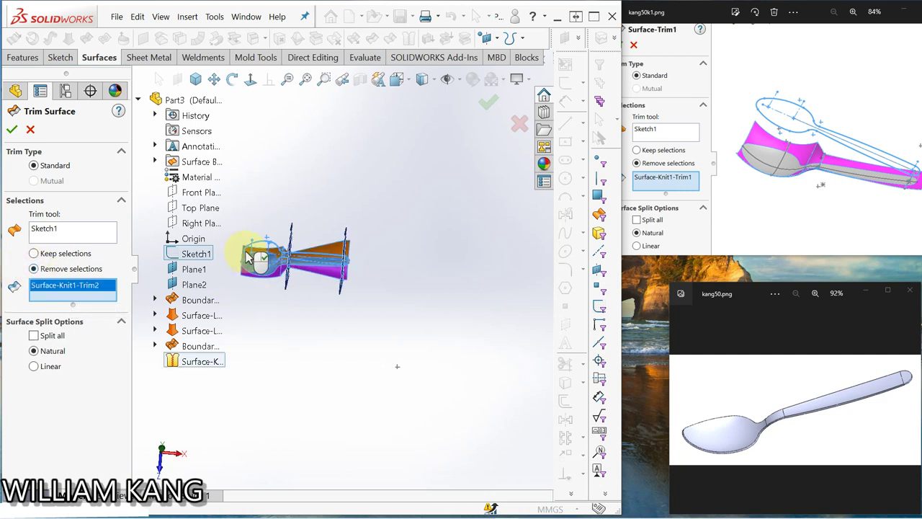
{"action": "left_click", "coordinate": [249, 253]}
{"action": "middle_click_drag", "start_coordinate": [257, 288], "coordinate": [305, 333]}
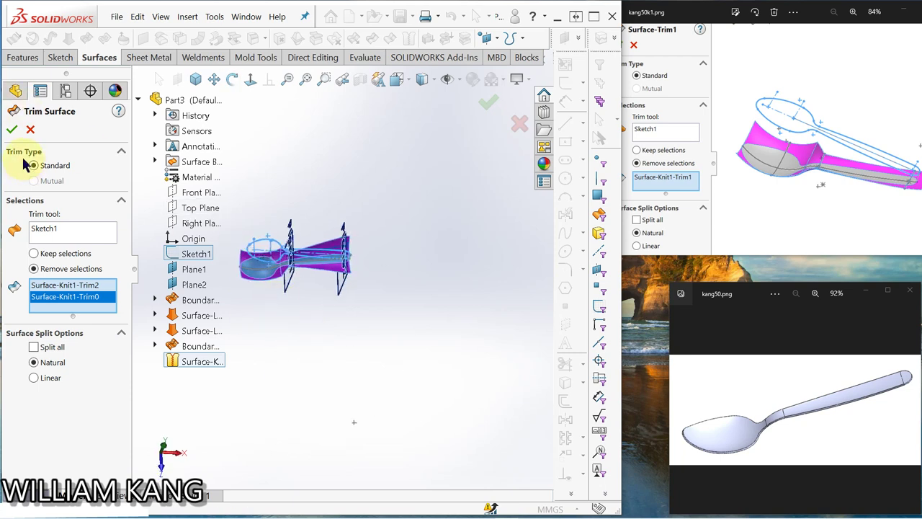
{"action": "left_click", "coordinate": [13, 129]}
{"action": "mouse_move", "coordinate": [286, 315]}
{"action": "middle_mouse_down"}
{"action": "mouse_move", "coordinate": [389, 214]}
{"action": "mouse_move", "coordinate": [320, 262]}
{"action": "mouse_move", "coordinate": [365, 255]}
{"action": "middle_mouse_up"}
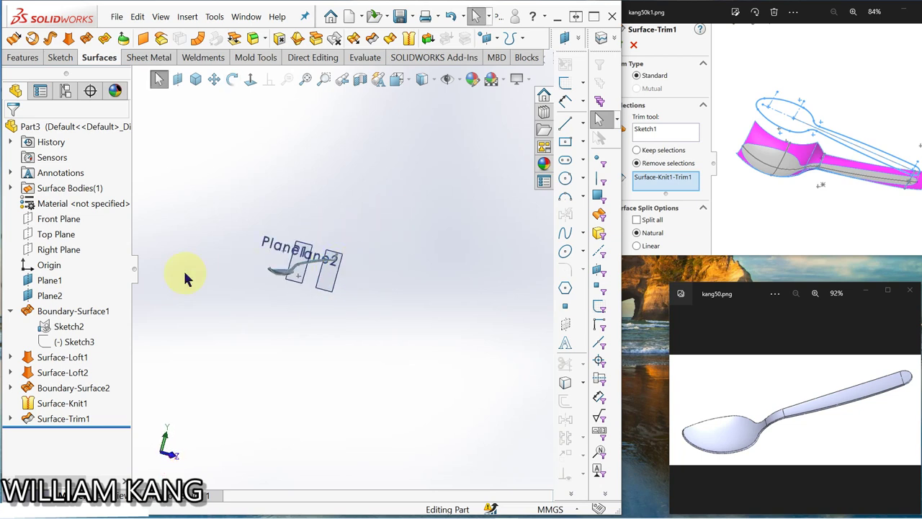
- Hide Plane1 and Plane2 so only the trimmed spoon surface shows
{"action": "left_click", "coordinate": [60, 281]}
{"action": "mouse_move", "coordinate": [50, 295]}
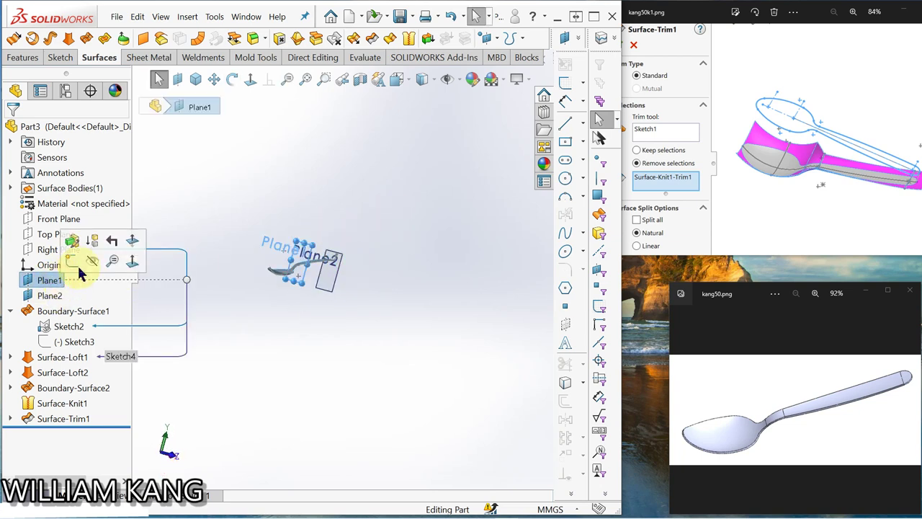
{"action": "left_click", "coordinate": [94, 242]}
{"action": "left_click", "coordinate": [56, 301]}
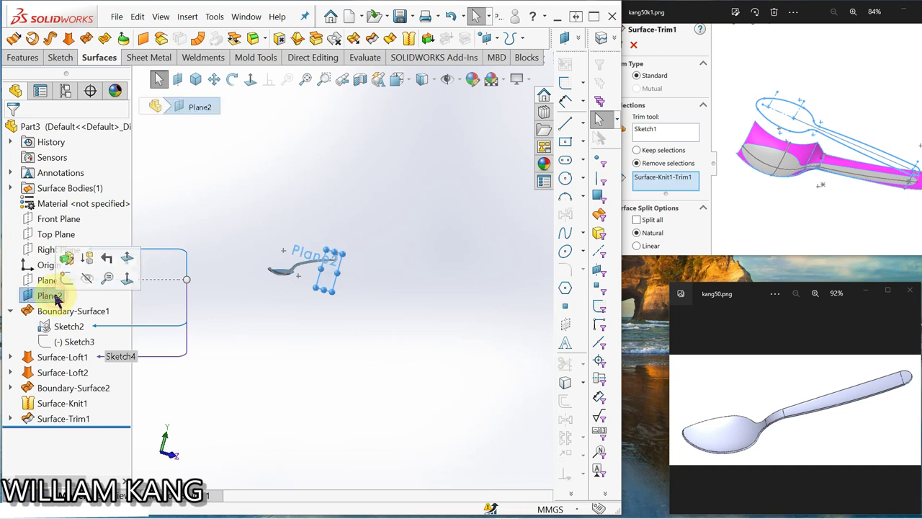
{"action": "left_click", "coordinate": [90, 281]}
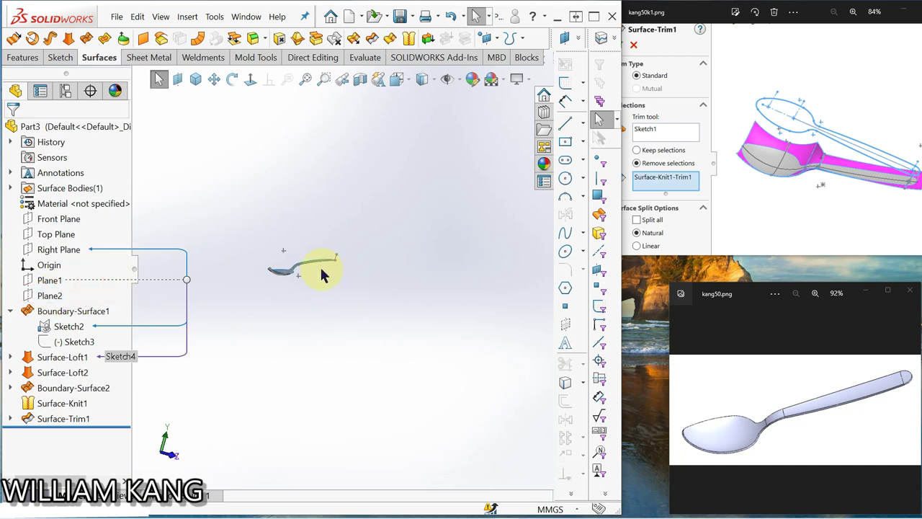
{"action": "scroll", "coordinate": [322, 273], "scroll_direction": "down", "scroll_amount": 3}
{"action": "mouse_move", "coordinate": [321, 278]}
{"action": "middle_mouse_down"}
{"action": "mouse_move", "coordinate": [281, 319]}
{"action": "mouse_move", "coordinate": [230, 304]}
{"action": "middle_mouse_up"}
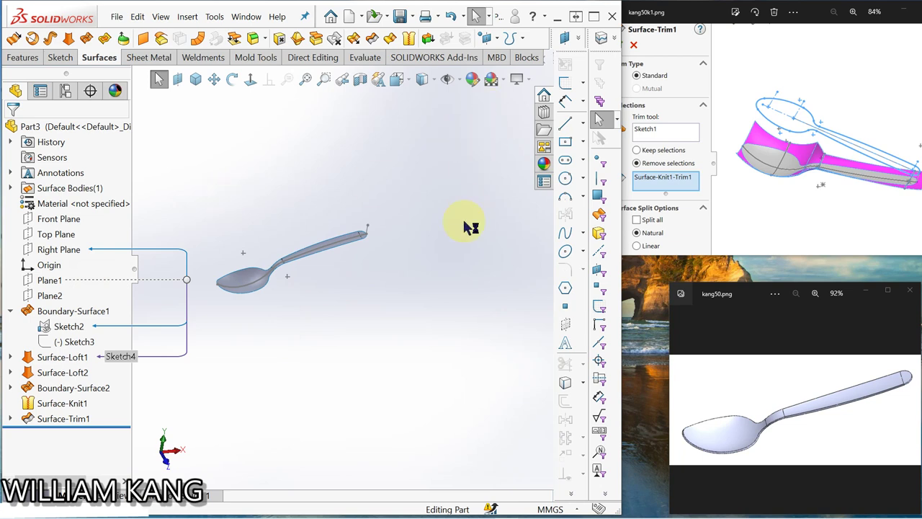
{"action": "scroll", "coordinate": [305, 285], "scroll_direction": "up", "scroll_amount": 2}
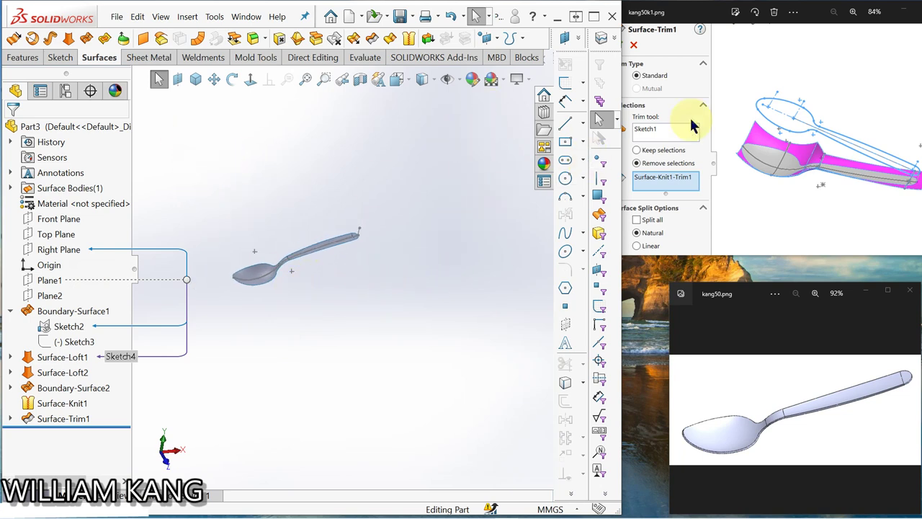
- Compare the top plane sketch and surface trim reference images against the model
{"action": "left_click", "coordinate": [907, 92]}
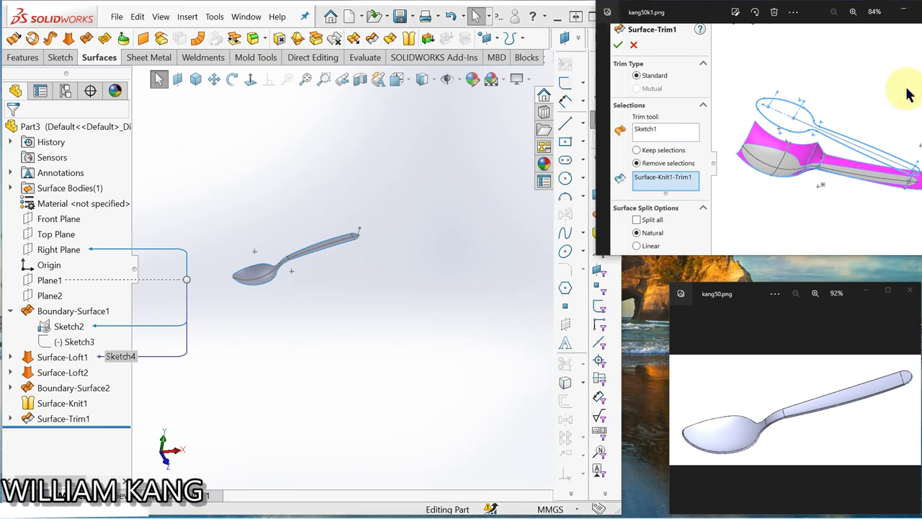
{"action": "key", "text": "Right"}
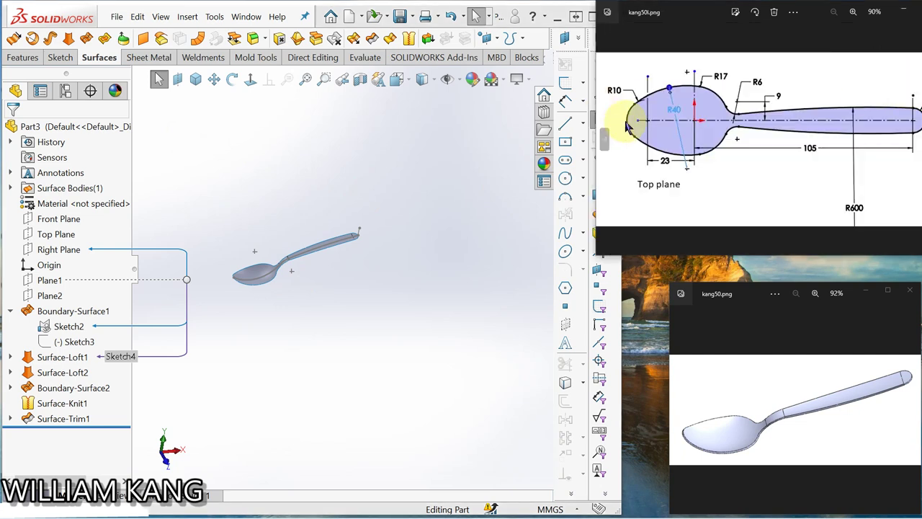
{"action": "left_click", "coordinate": [609, 144]}
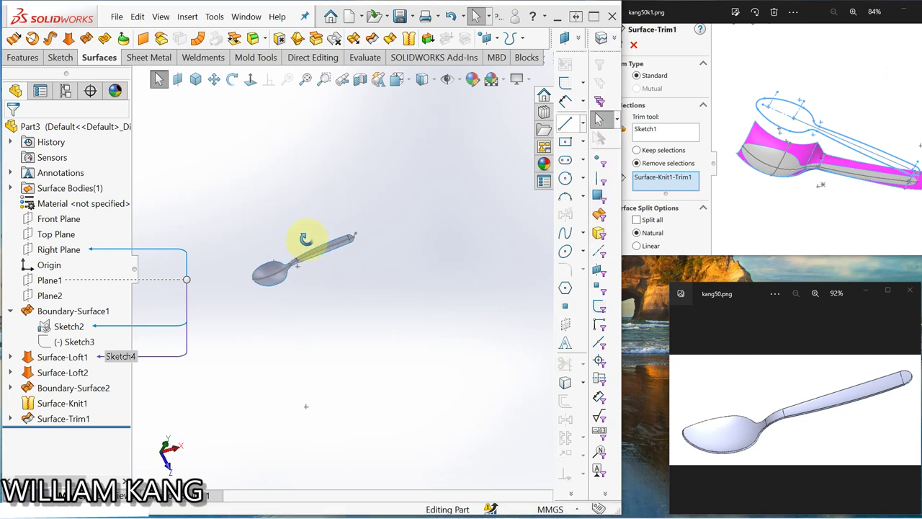
{"action": "middle_click_drag", "start_coordinate": [292, 215], "coordinate": [310, 231]}
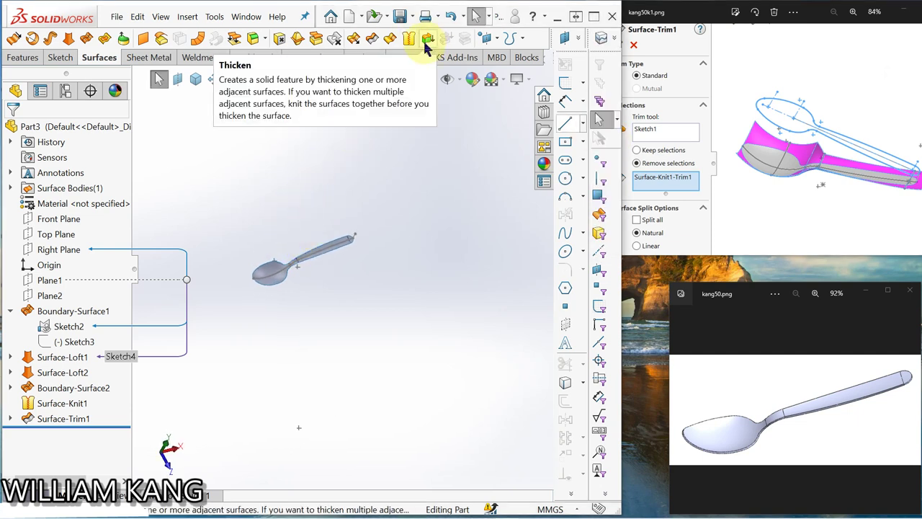
- Thicken Surface-Trim1 by 1.5 mm on both sides into the solid body Thicken1
{"action": "left_click", "coordinate": [426, 43]}
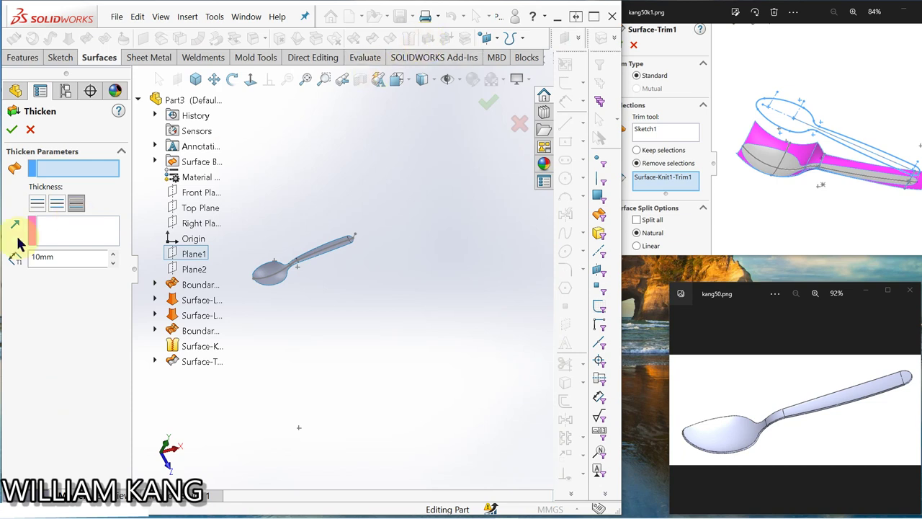
{"action": "double_click", "coordinate": [58, 257]}
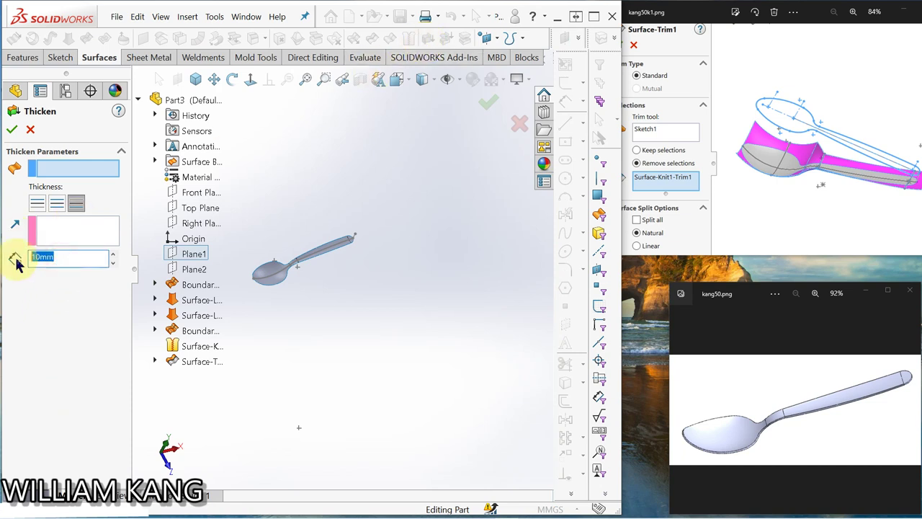
{"action": "type", "text": "1.5"}
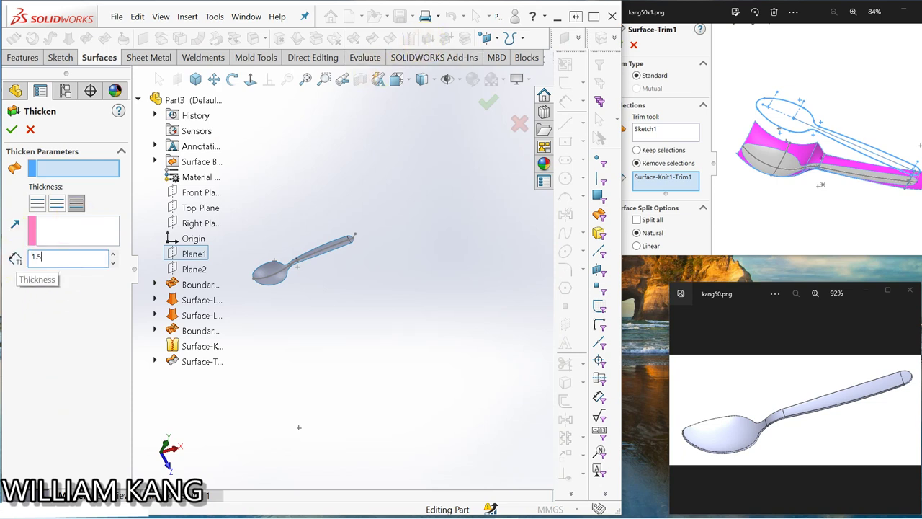
{"action": "left_click", "coordinate": [76, 206]}
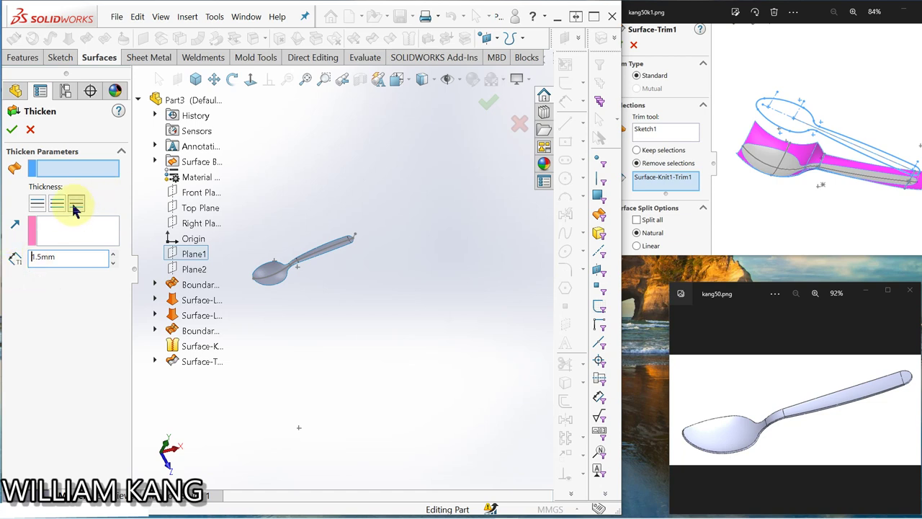
{"action": "left_click", "coordinate": [273, 272]}
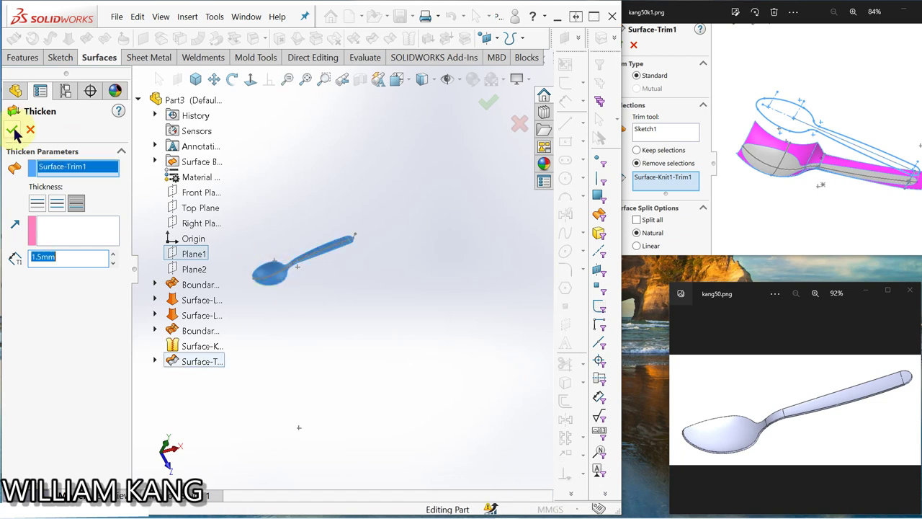
{"action": "mouse_move", "coordinate": [288, 282]}
{"action": "middle_mouse_down"}
{"action": "mouse_move", "coordinate": [380, 268]}
{"action": "mouse_move", "coordinate": [439, 298]}
{"action": "mouse_move", "coordinate": [367, 354]}
{"action": "mouse_move", "coordinate": [295, 294]}
{"action": "mouse_move", "coordinate": [254, 239]}
{"action": "mouse_move", "coordinate": [247, 251]}
{"action": "mouse_move", "coordinate": [286, 370]}
{"action": "middle_mouse_up"}
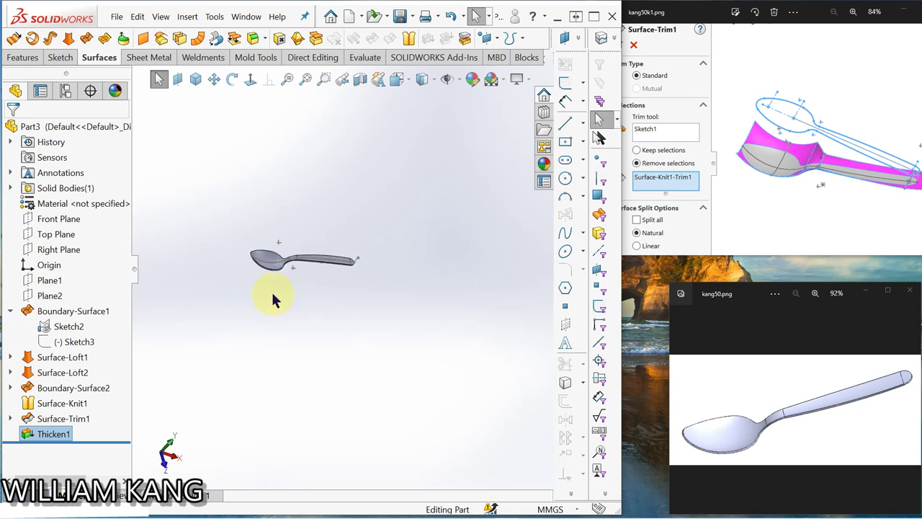
{"action": "mouse_move", "coordinate": [279, 296]}
{"action": "middle_mouse_down"}
{"action": "mouse_move", "coordinate": [298, 254]}
{"action": "mouse_move", "coordinate": [247, 268]}
{"action": "mouse_move", "coordinate": [329, 241]}
{"action": "mouse_move", "coordinate": [268, 264]}
{"action": "mouse_move", "coordinate": [286, 268]}
{"action": "middle_mouse_up"}
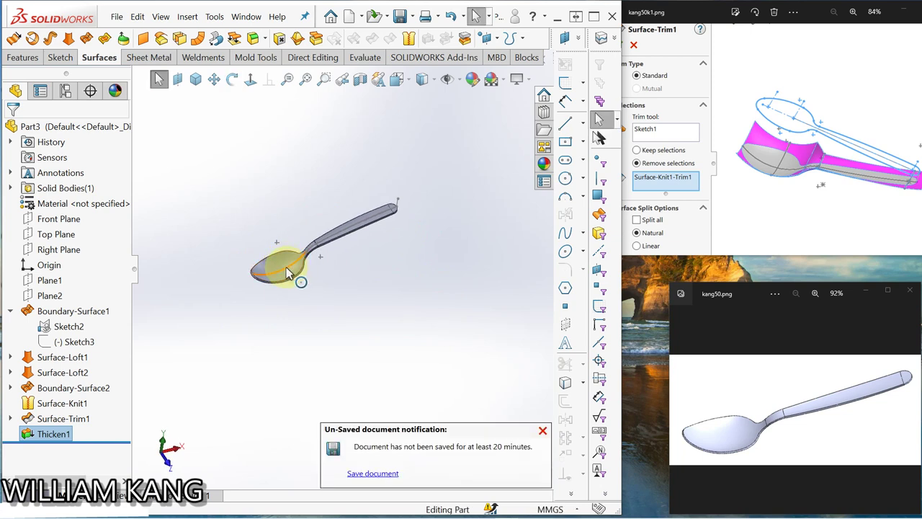
{"action": "left_click", "coordinate": [287, 270]}
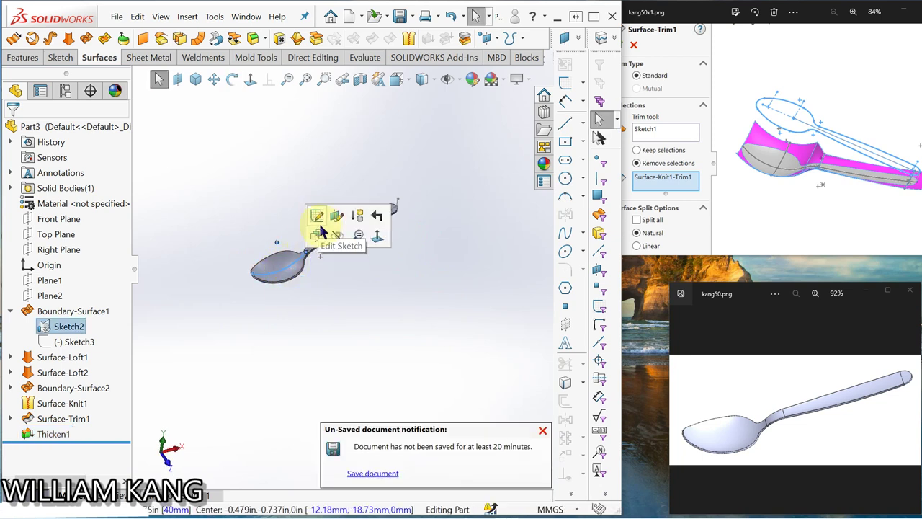
{"action": "left_click", "coordinate": [347, 285]}
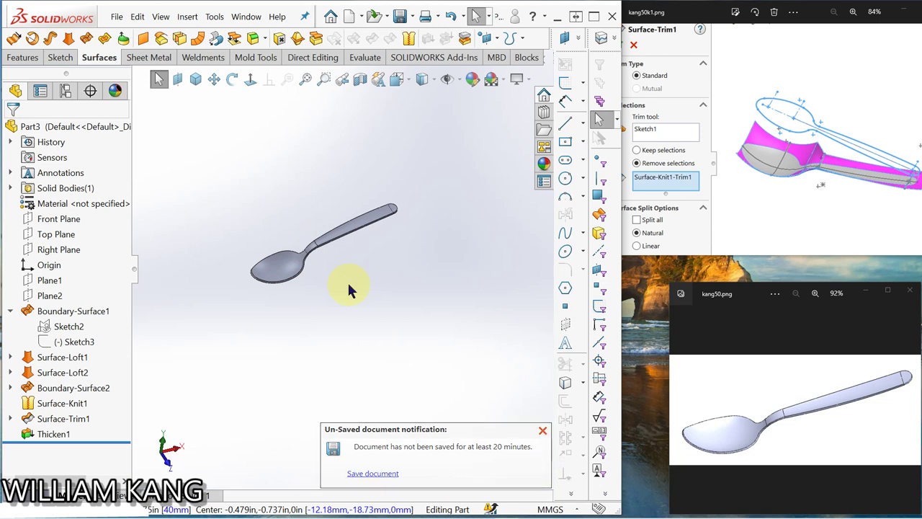
{"action": "mouse_move", "coordinate": [349, 289]}
{"action": "middle_mouse_down"}
{"action": "mouse_move", "coordinate": [397, 294]}
{"action": "mouse_move", "coordinate": [345, 283]}
{"action": "middle_mouse_up"}
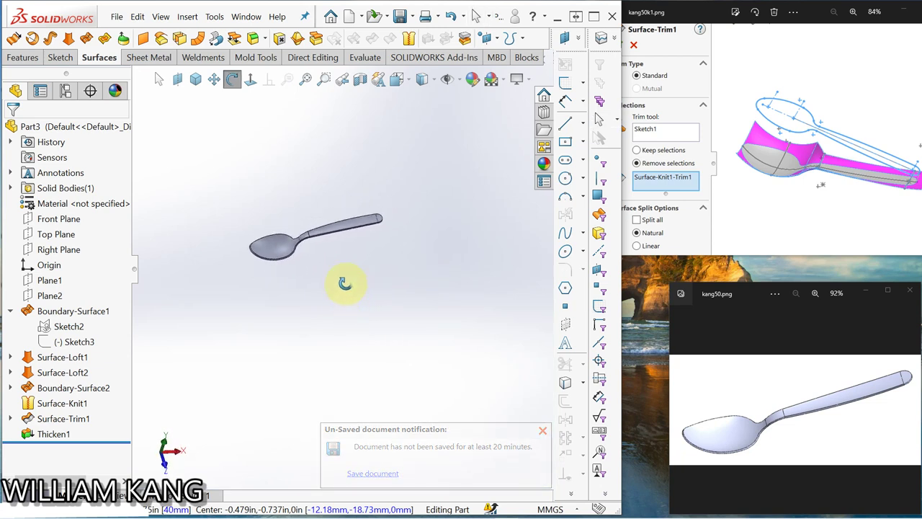
{"action": "scroll", "coordinate": [314, 252], "scroll_direction": "down", "scroll_amount": 3}
{"action": "mouse_move", "coordinate": [294, 231]}
{"action": "middle_mouse_down"}
{"action": "mouse_move", "coordinate": [288, 274]}
{"action": "mouse_move", "coordinate": [367, 221]}
{"action": "mouse_move", "coordinate": [312, 214]}
{"action": "mouse_move", "coordinate": [304, 242]}
{"action": "mouse_move", "coordinate": [309, 212]}
{"action": "mouse_move", "coordinate": [324, 230]}
{"action": "middle_mouse_up"}
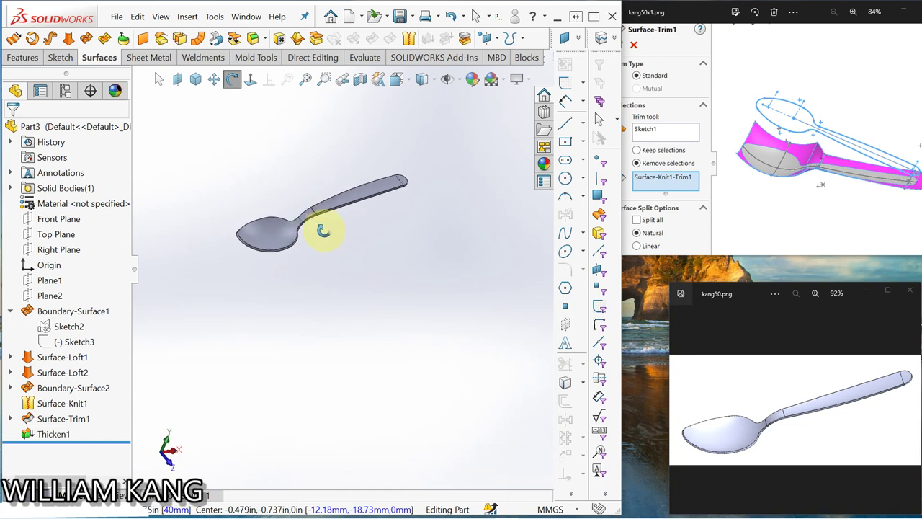
- Give the whole spoon part a light cyan colour appearance and close the appearance panel
{"action": "left_click", "coordinate": [472, 80]}
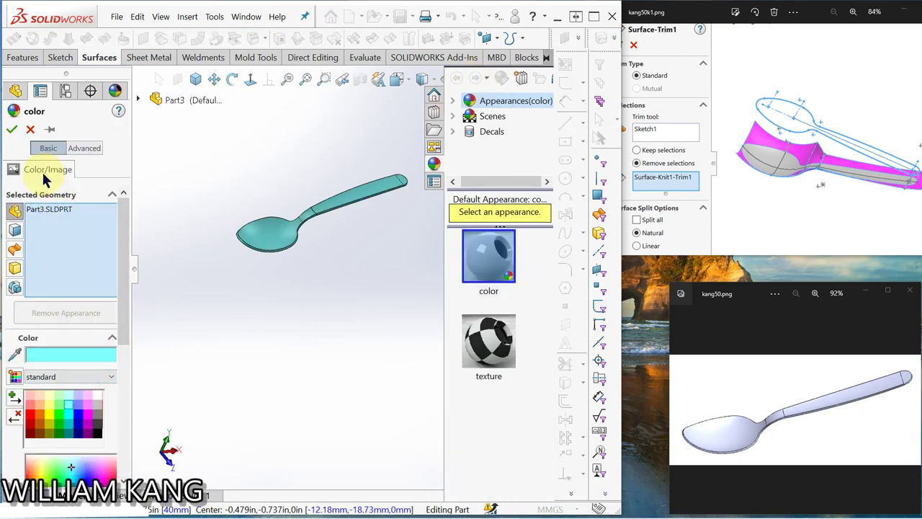
{"action": "left_click", "coordinate": [12, 130]}
{"action": "left_click", "coordinate": [277, 292]}
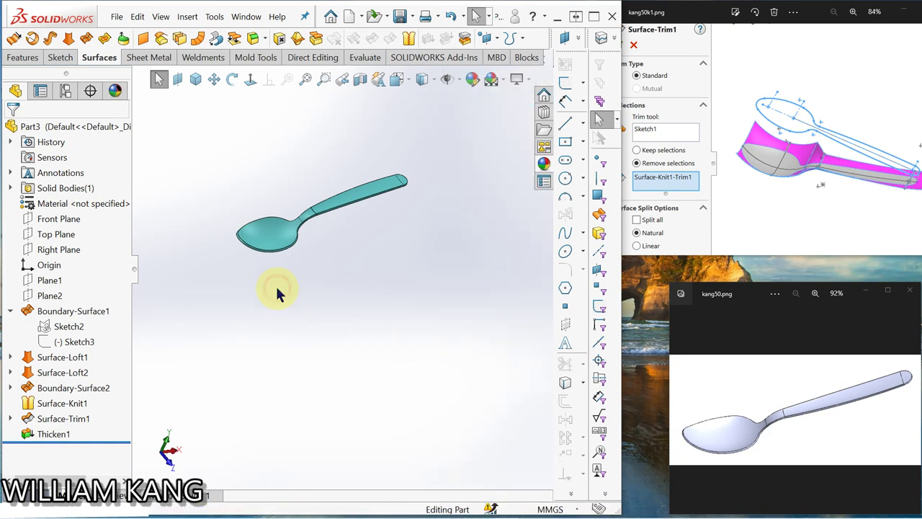